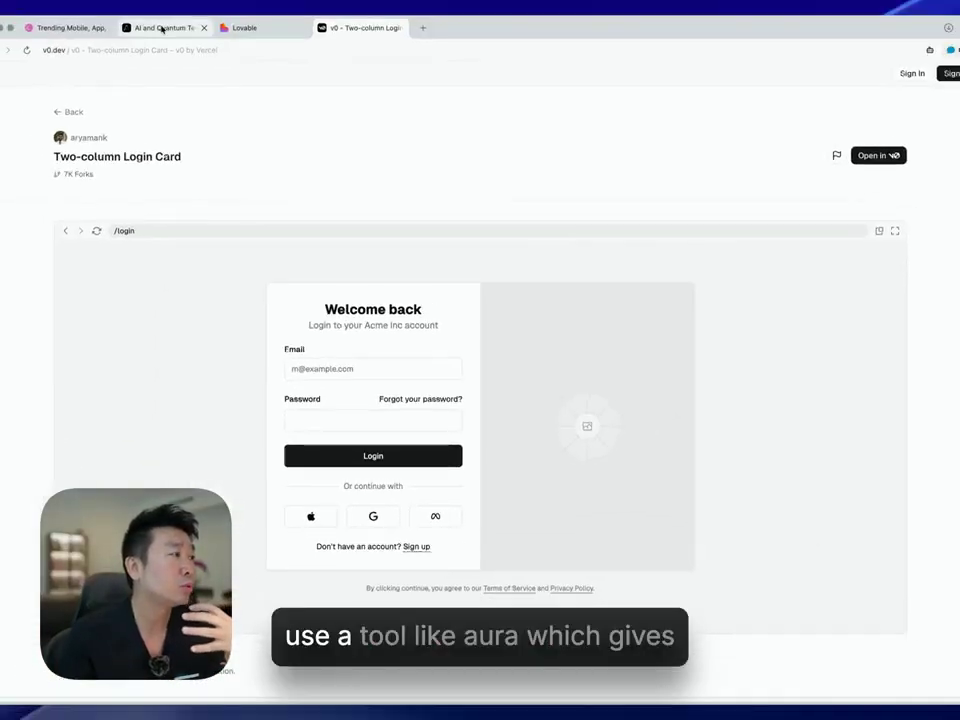
- Switch to the AI and Quantum Tech landing page in Aura and show its most recent edited version
left_click(161, 28)
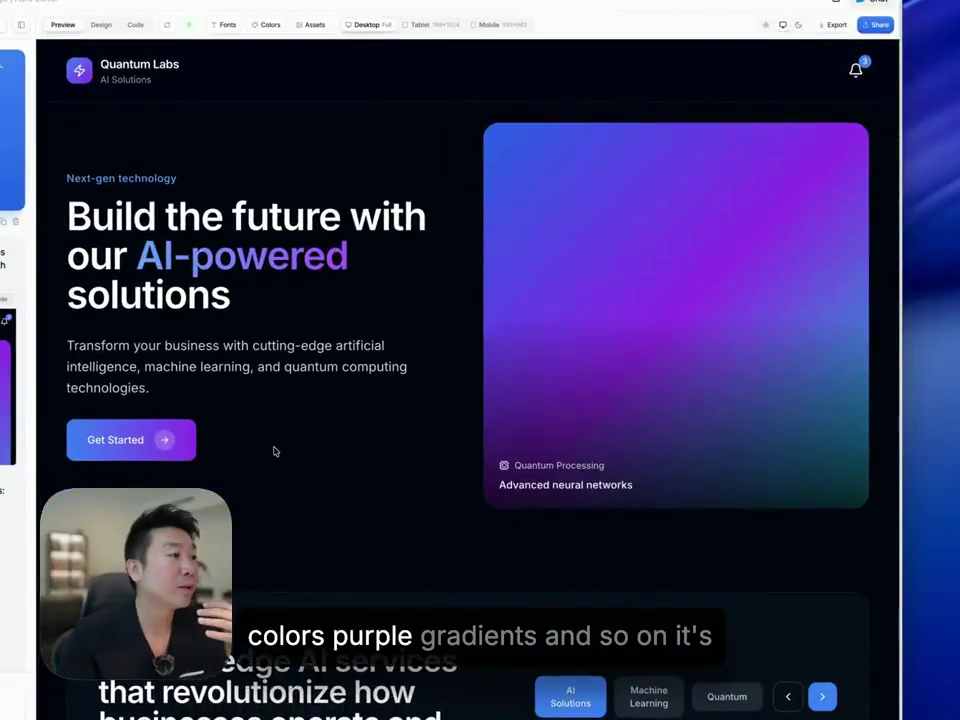
scroll(316, 444, "down", 6)
scroll(316, 444, "up", 6)
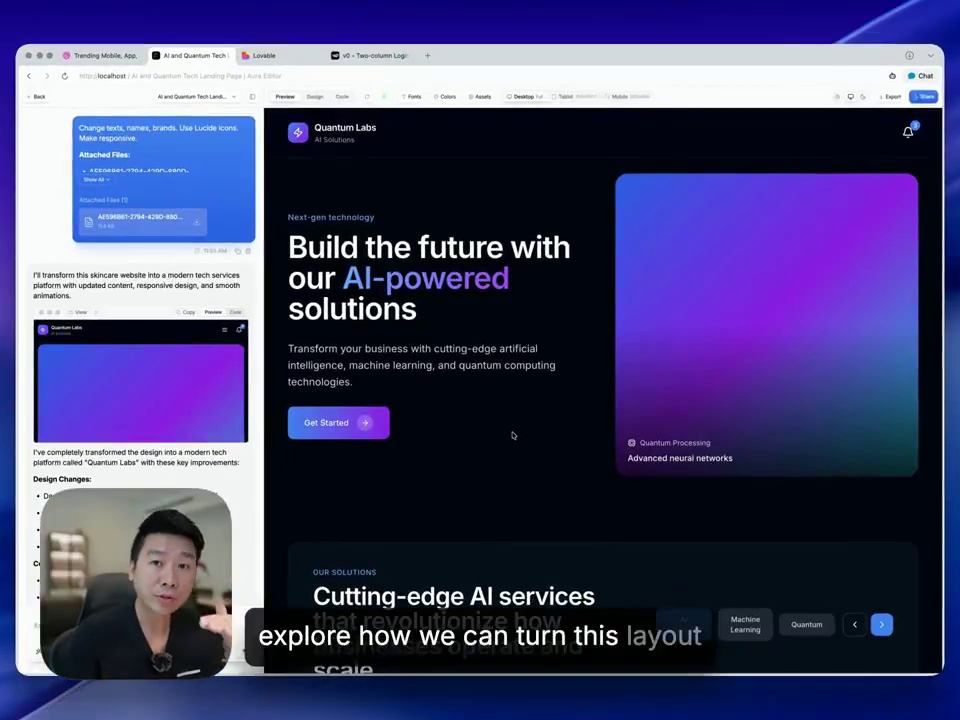
scroll(249, 492, "down", 20)
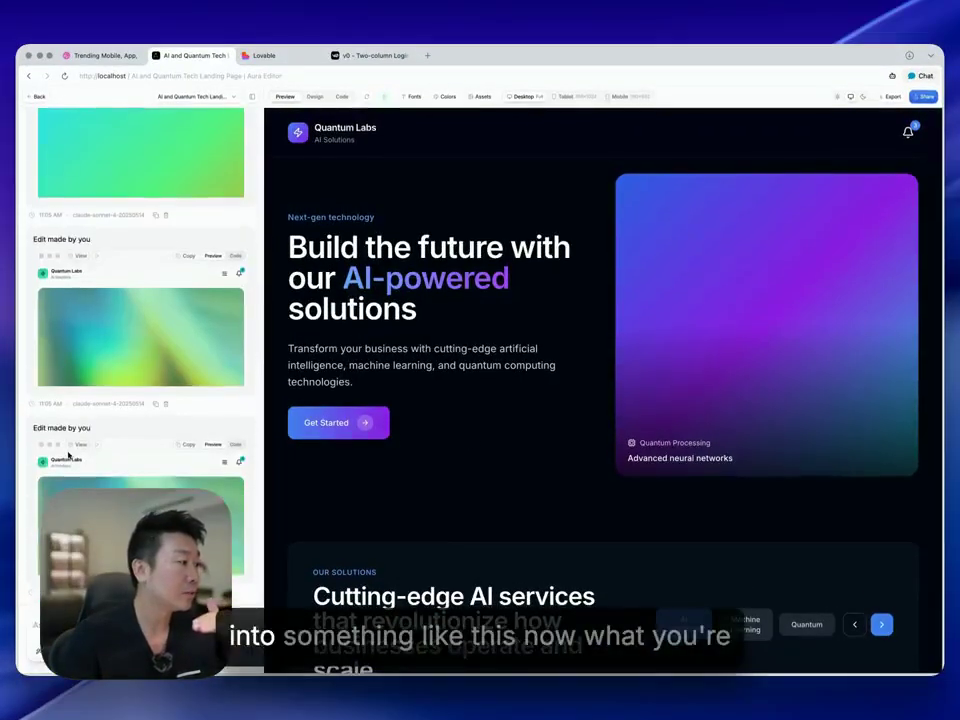
left_click(71, 448)
left_click(555, 424)
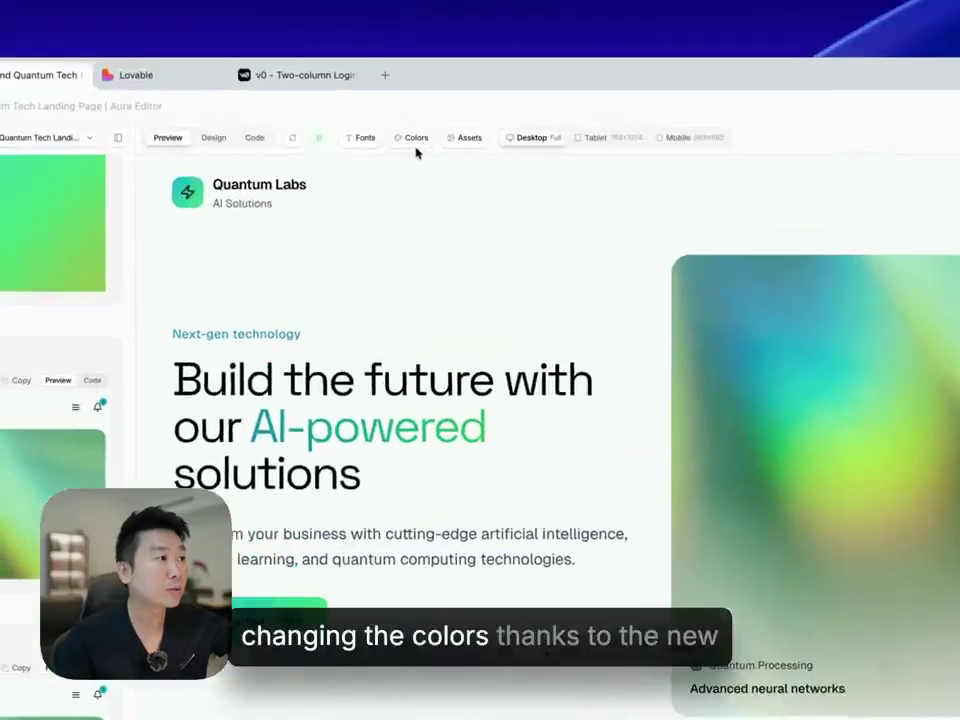
- Try several font pairings on the Quantum Labs page and apply the Montserrat and Manrope pairing
left_click(285, 27)
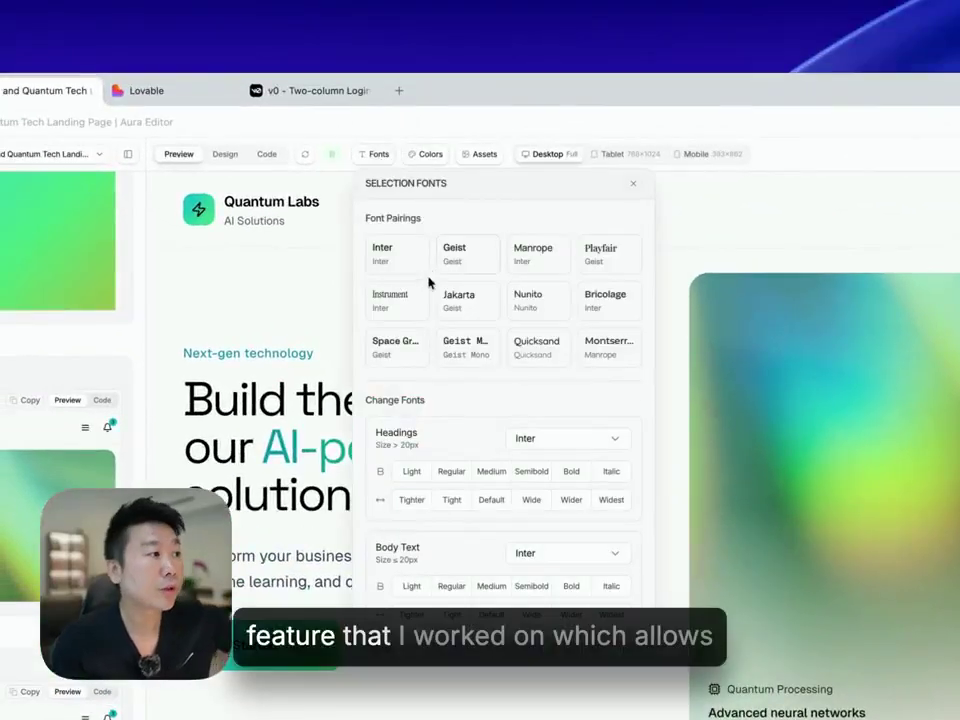
left_click(497, 351)
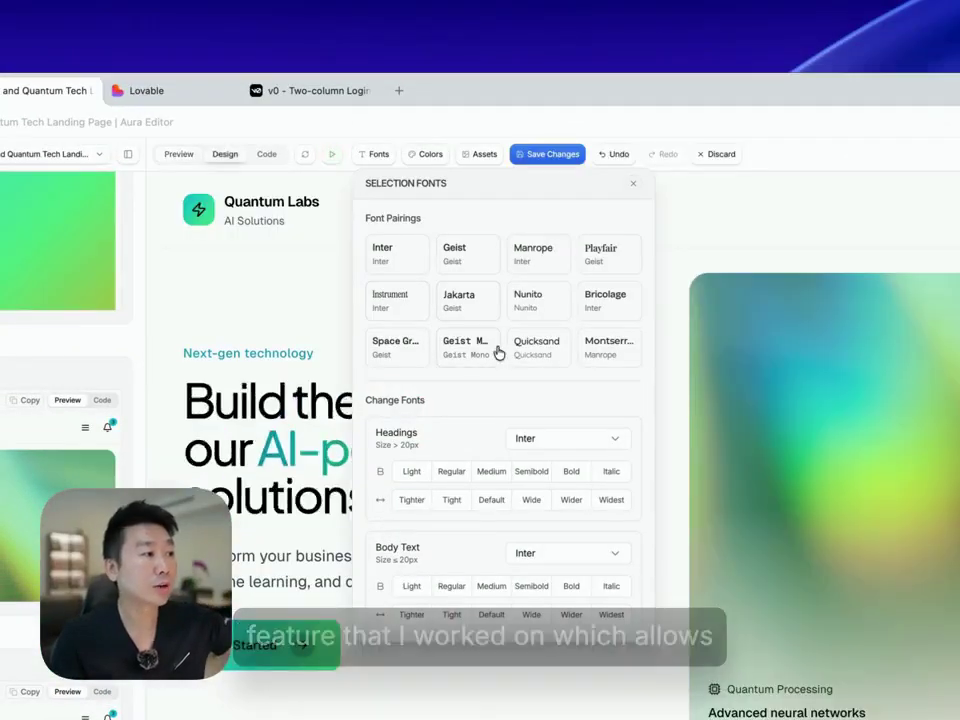
left_click(542, 358)
left_click(617, 362)
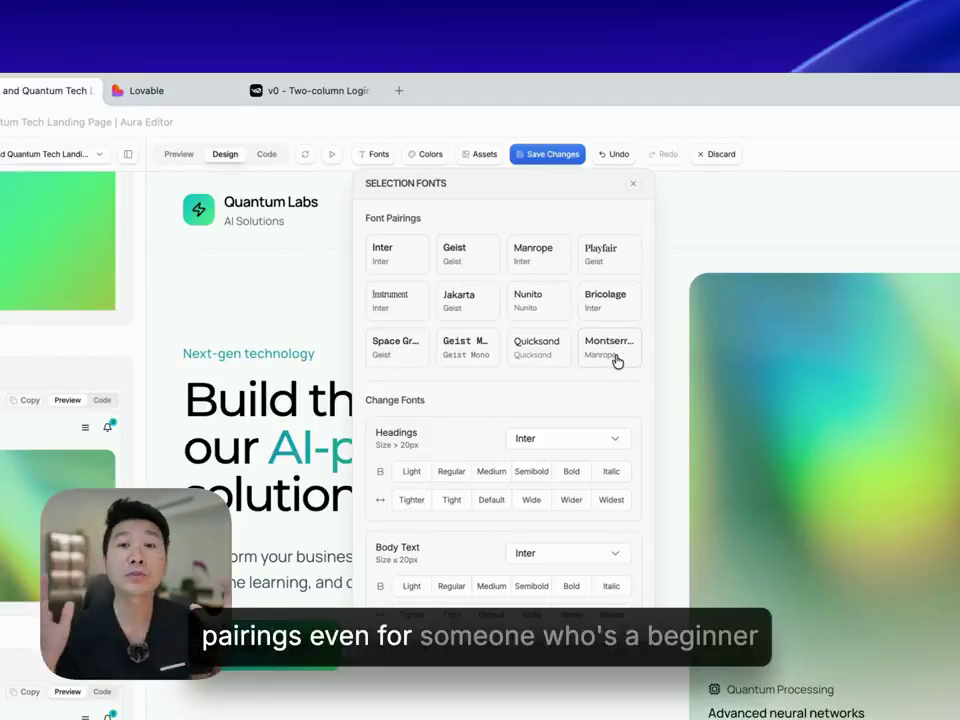
- Toggle the Quantum Labs page's color mode between dark and light
left_click(424, 154)
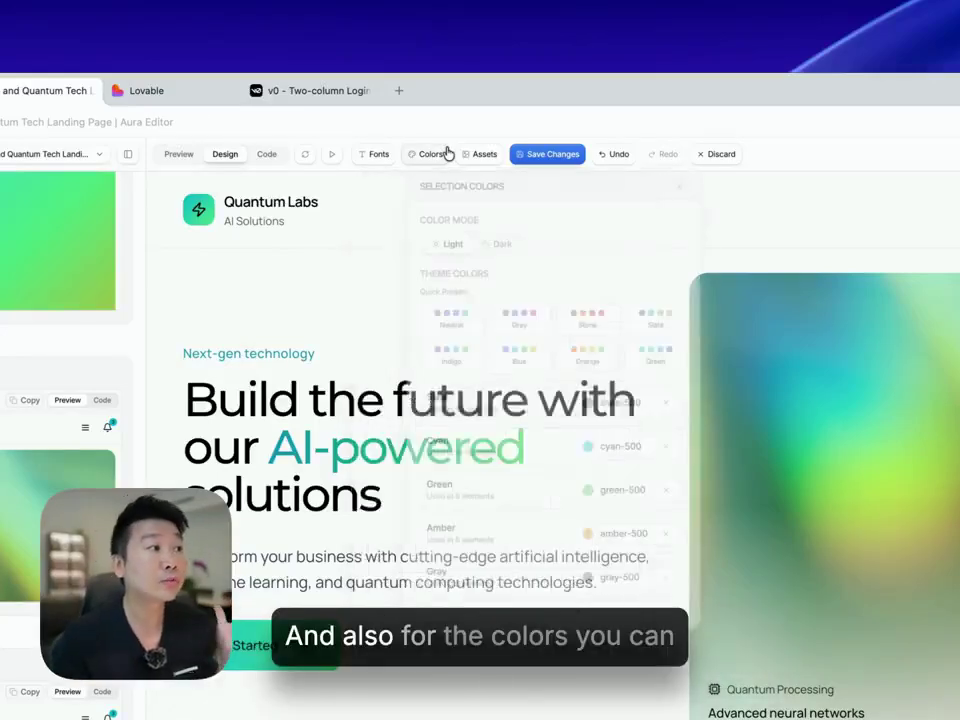
left_click(501, 247)
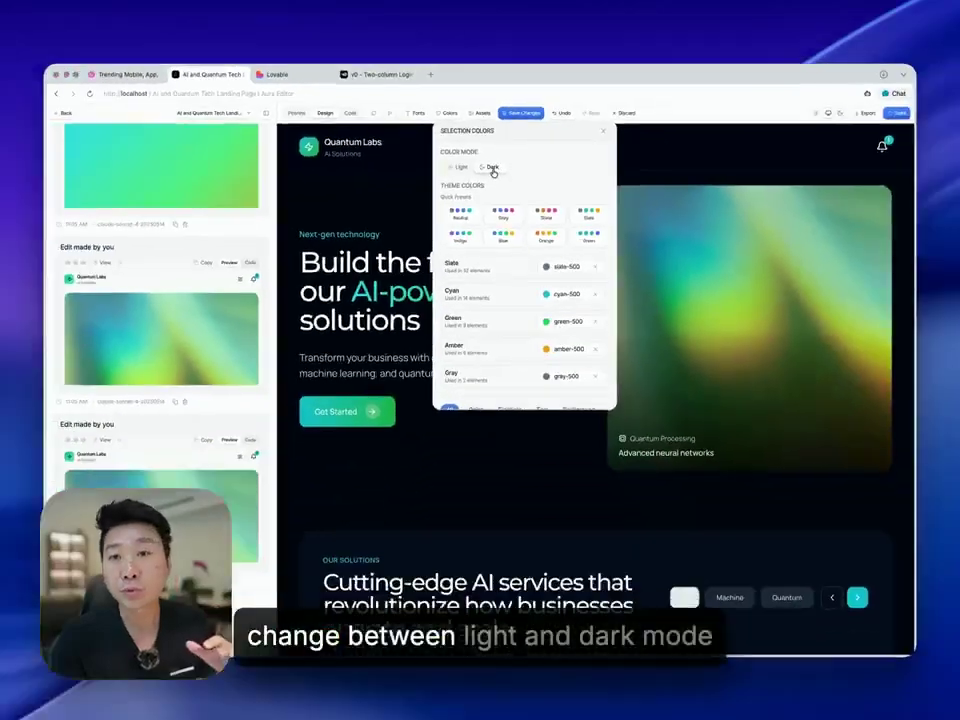
left_click(445, 245)
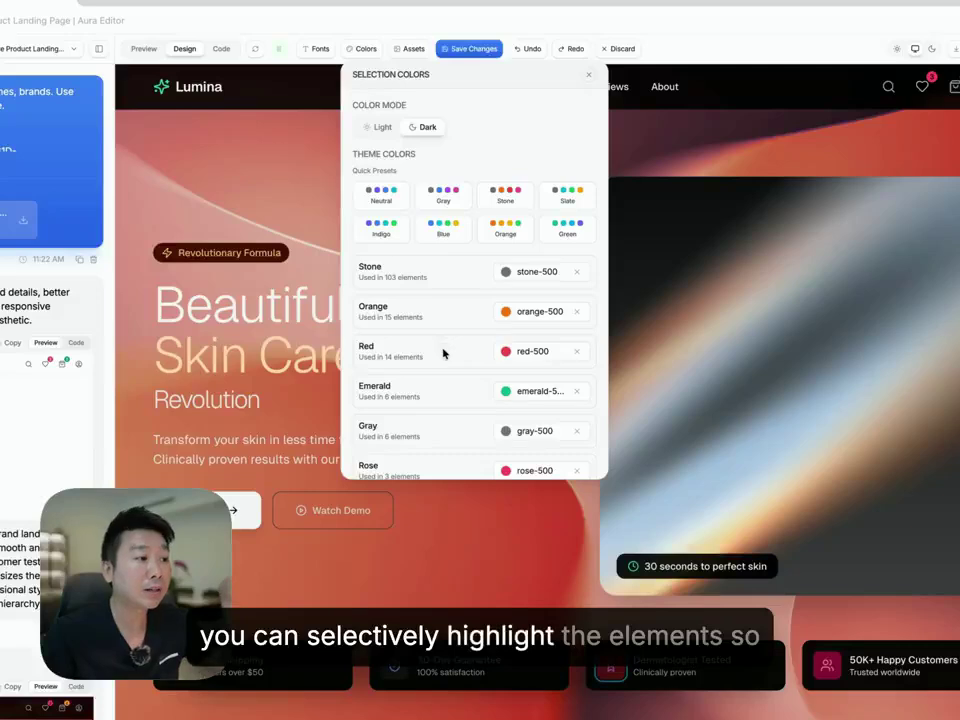
- Replace the Stone theme color of the Lumina page with a mid-tone solid orange swatch
left_click(527, 273)
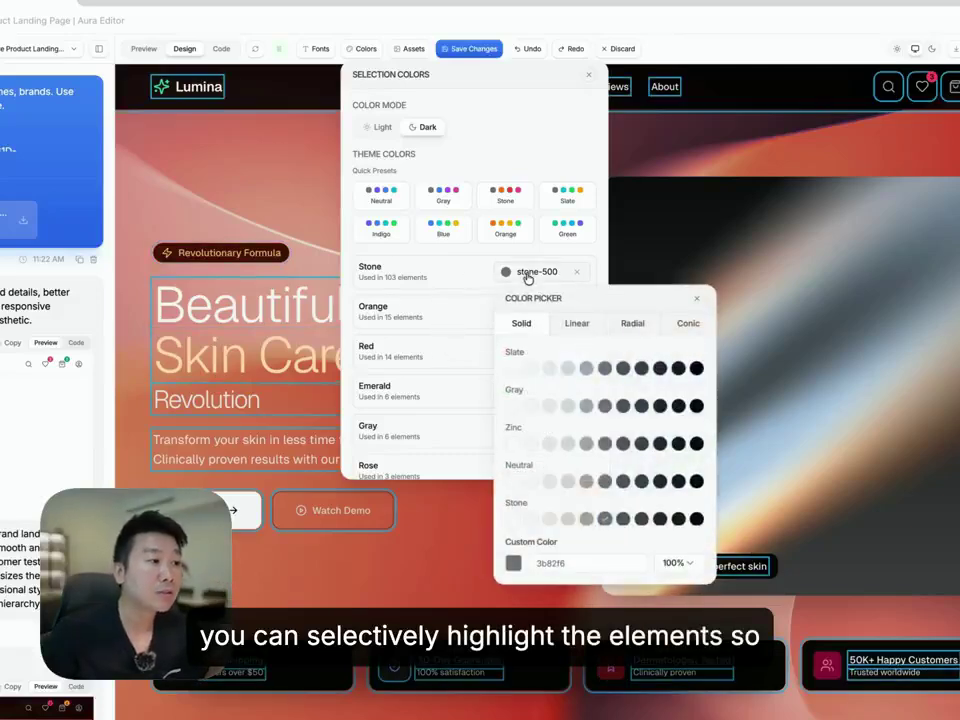
scroll(594, 432, "down", 4)
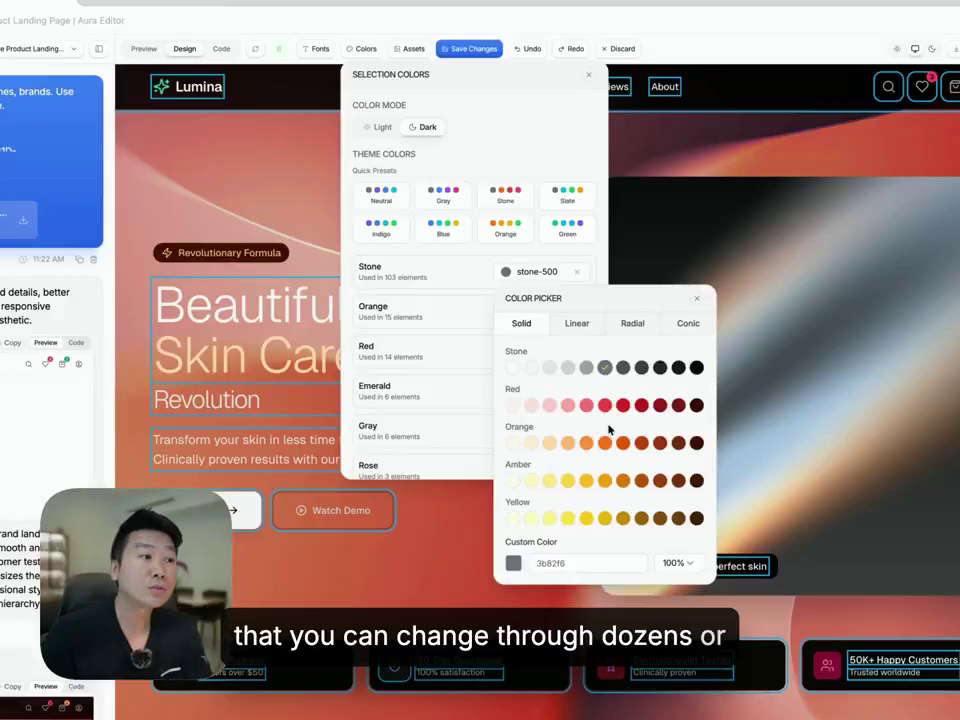
scroll(603, 440, "down", 2)
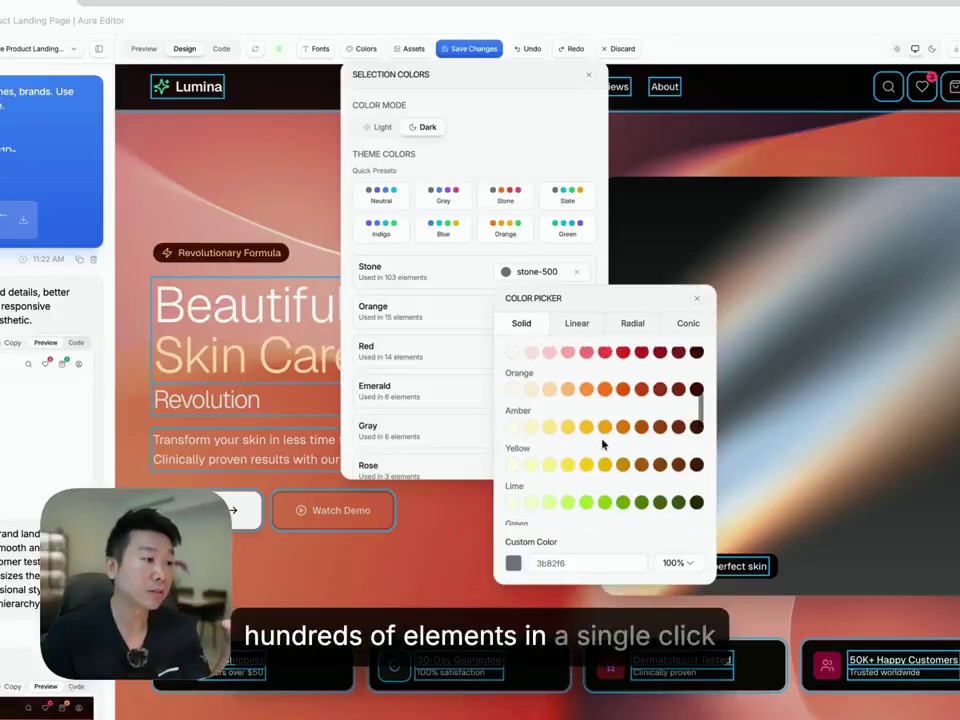
left_click(608, 392)
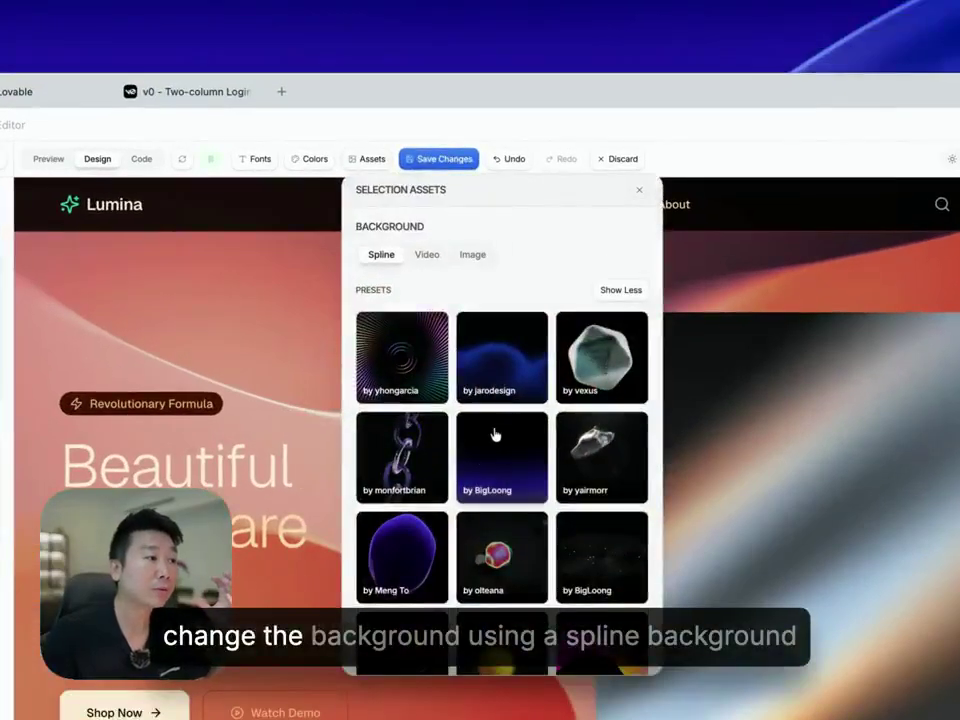
- Set the purple starry Spline preset as the Lumina page background and replace it with the pink-and-yellow ribbon preset
left_click(499, 449)
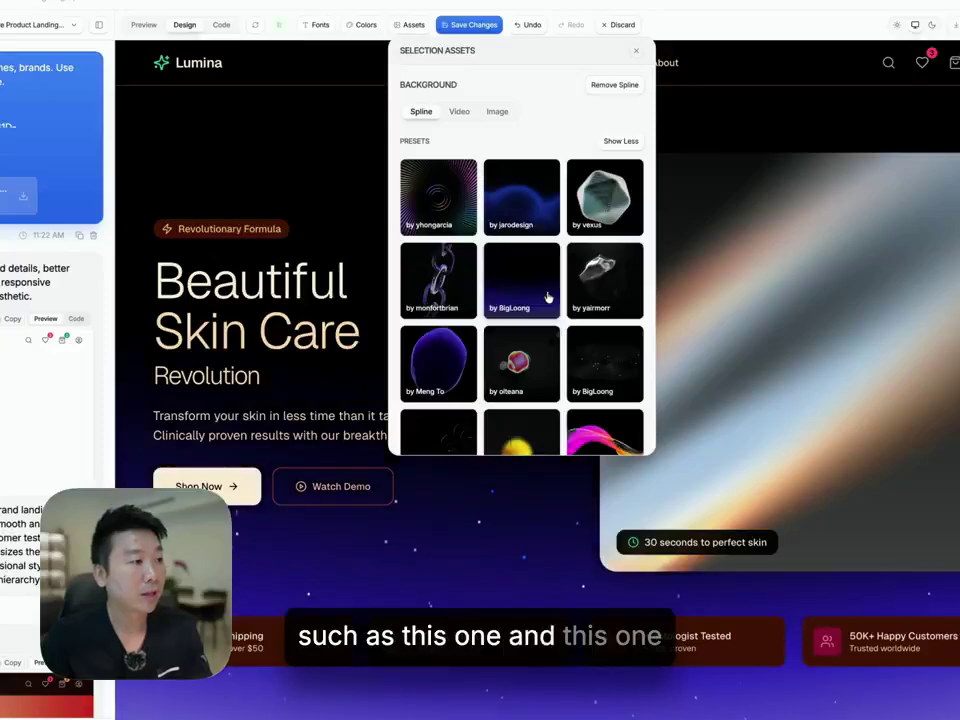
scroll(560, 340, "down", 2)
left_click(617, 338)
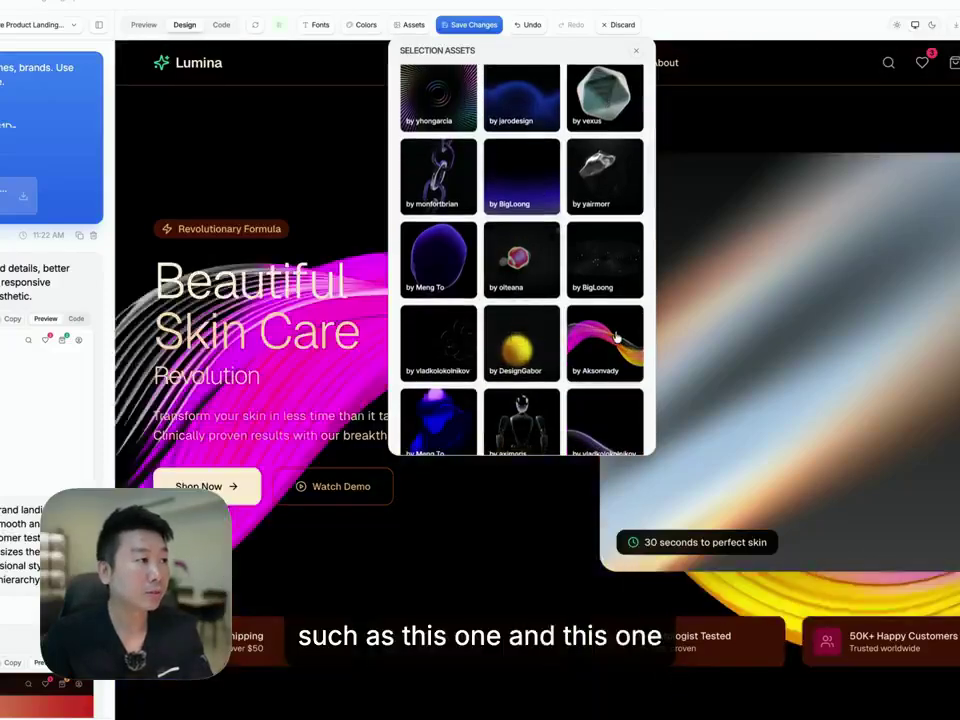
scroll(600, 331, "up", 2)
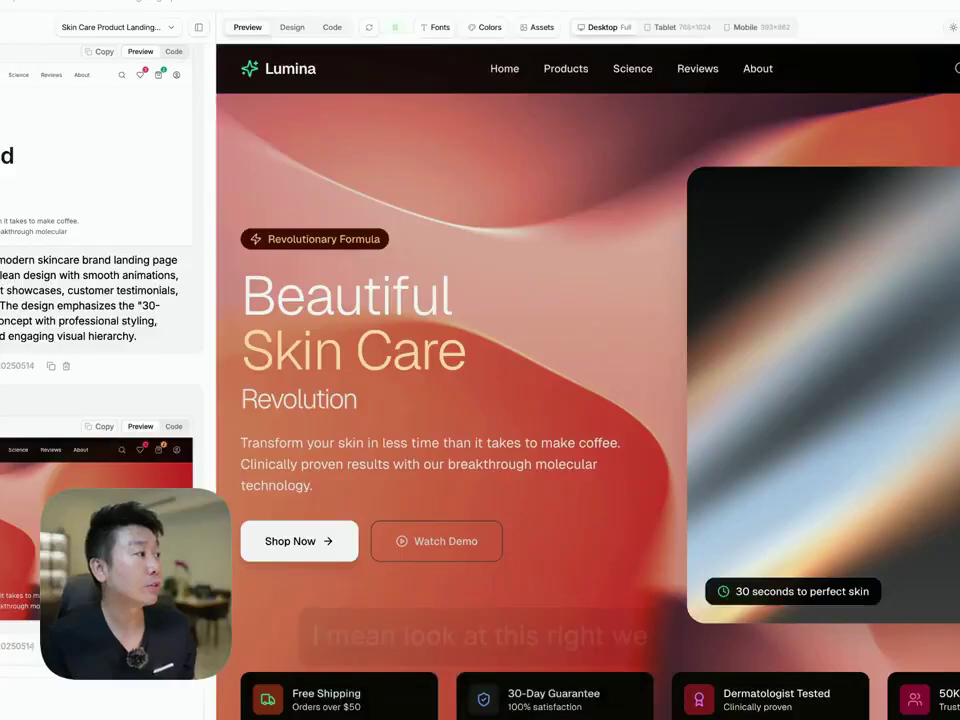
- Show the originally generated light version of the skin care page and look through its sections
left_click(30, 66)
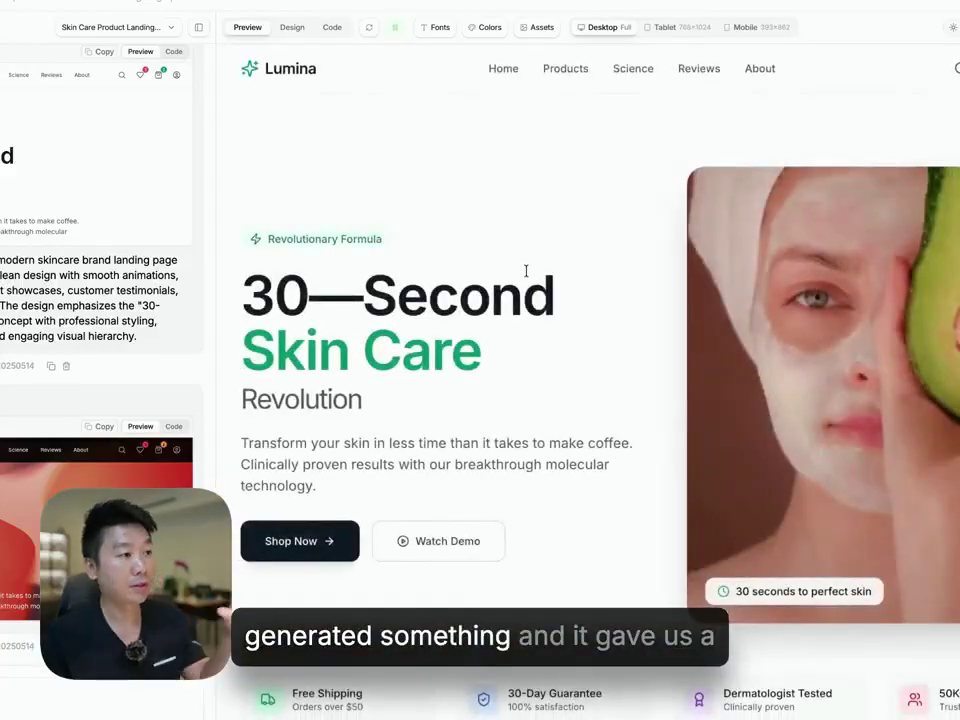
scroll(506, 300, "down", 15)
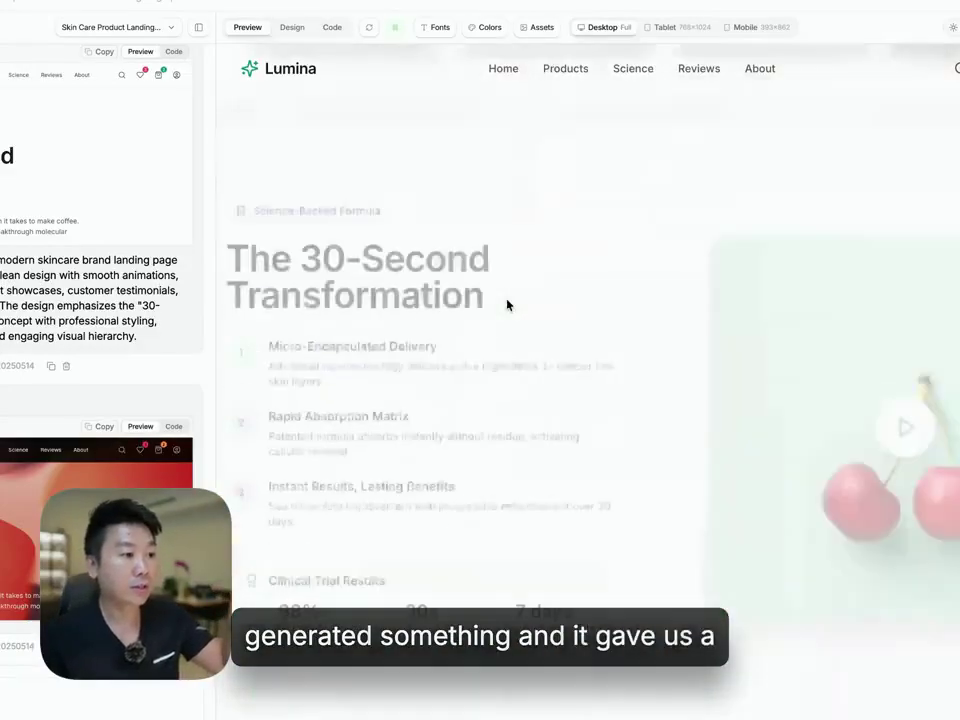
scroll(506, 300, "down", 15)
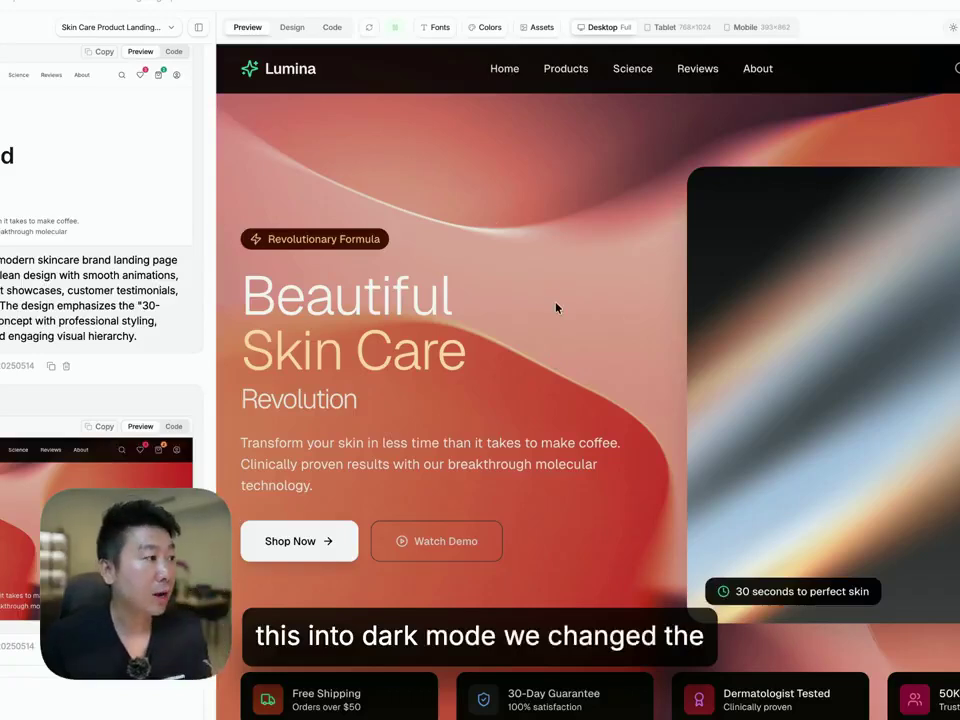
- Apply the Green theme color preset in dark mode after trying the Blue and Orange presets and the light mode
left_click(489, 28)
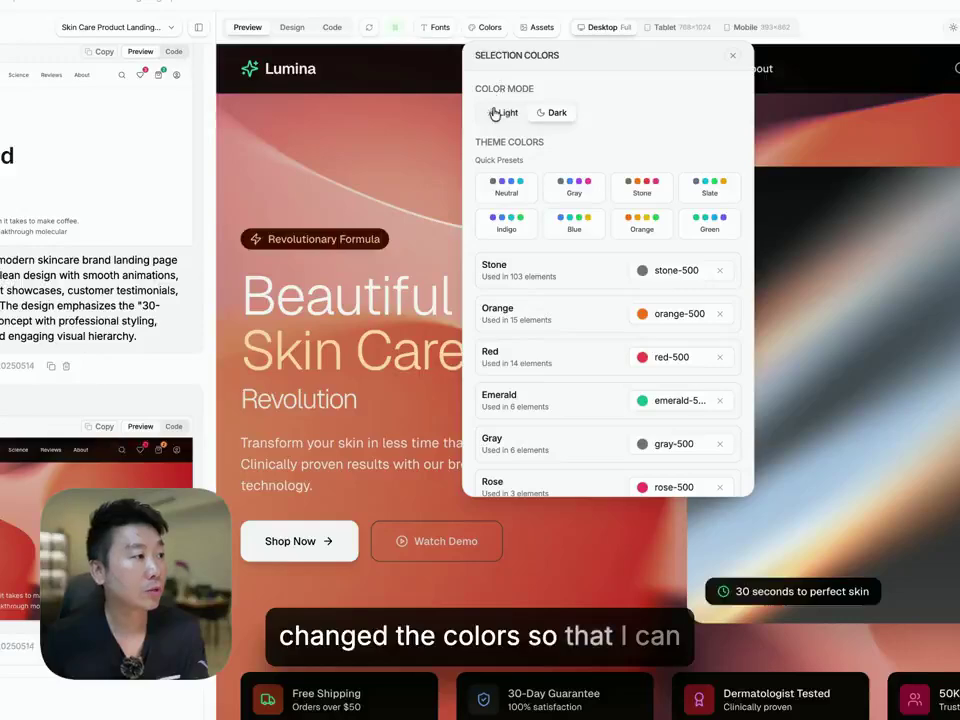
left_click(553, 113)
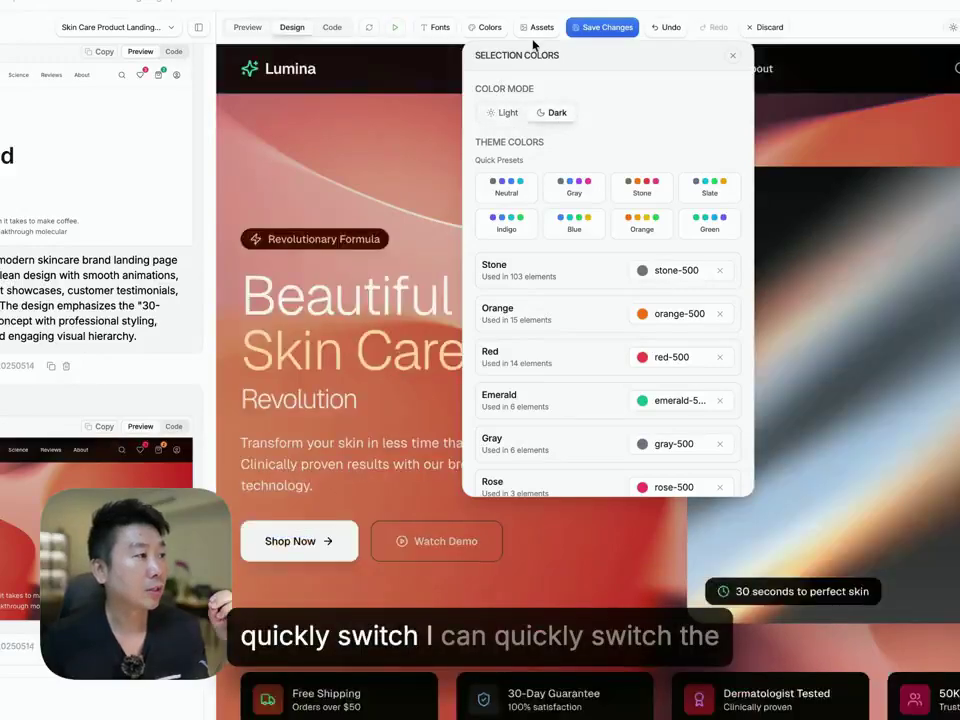
left_click(572, 228)
left_click(648, 228)
left_click(710, 229)
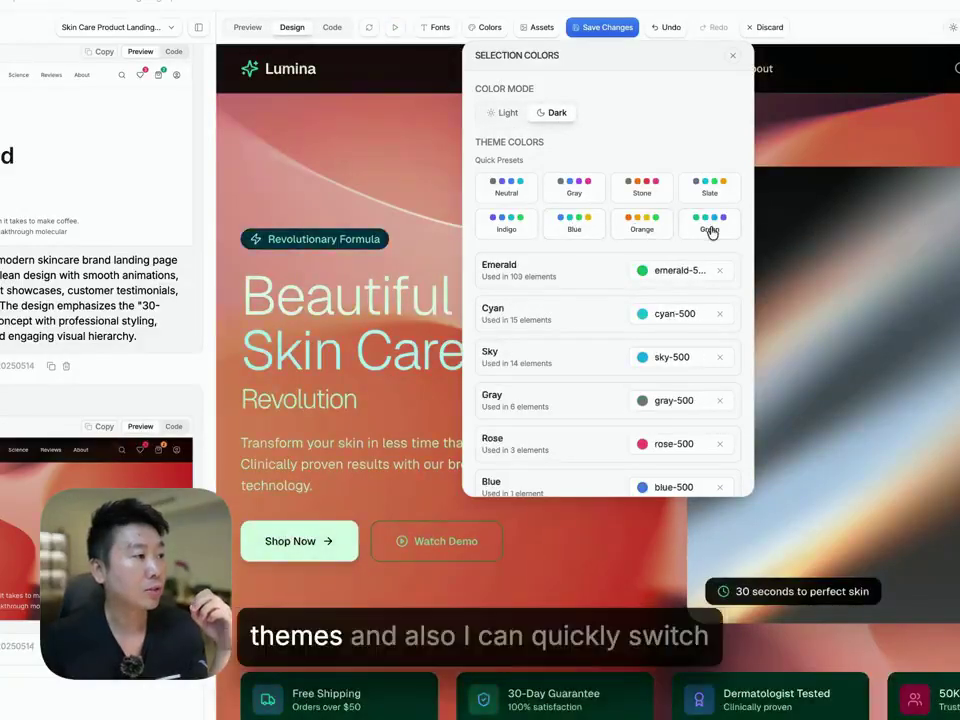
left_click(512, 115)
left_click(556, 115)
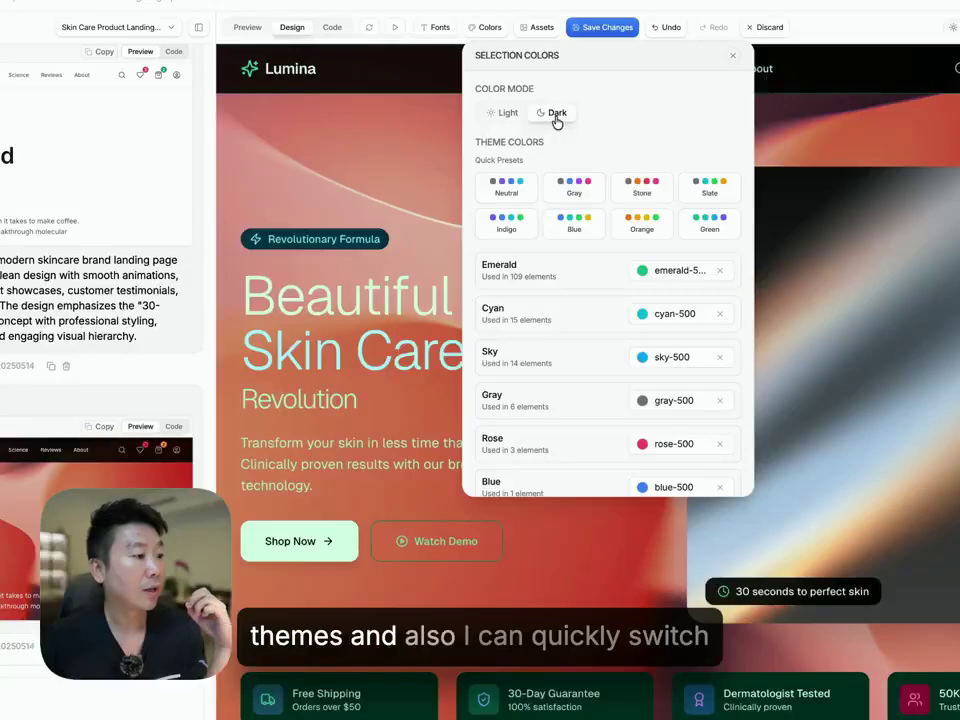
- Try the radiating-lines Spline preset as the page background and remove it
left_click(523, 30)
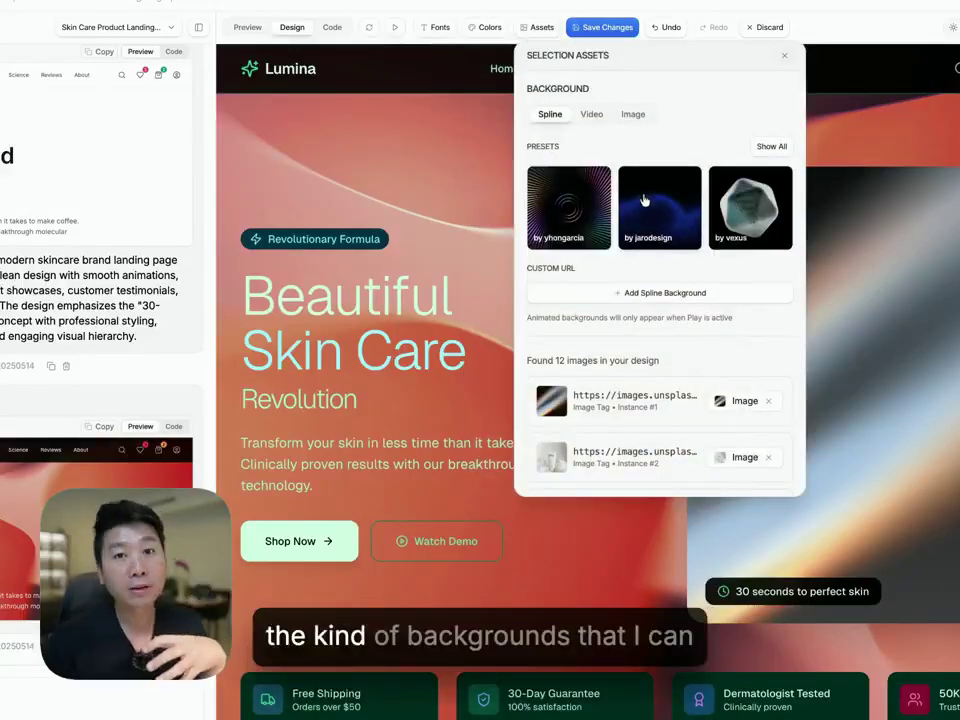
left_click(578, 200)
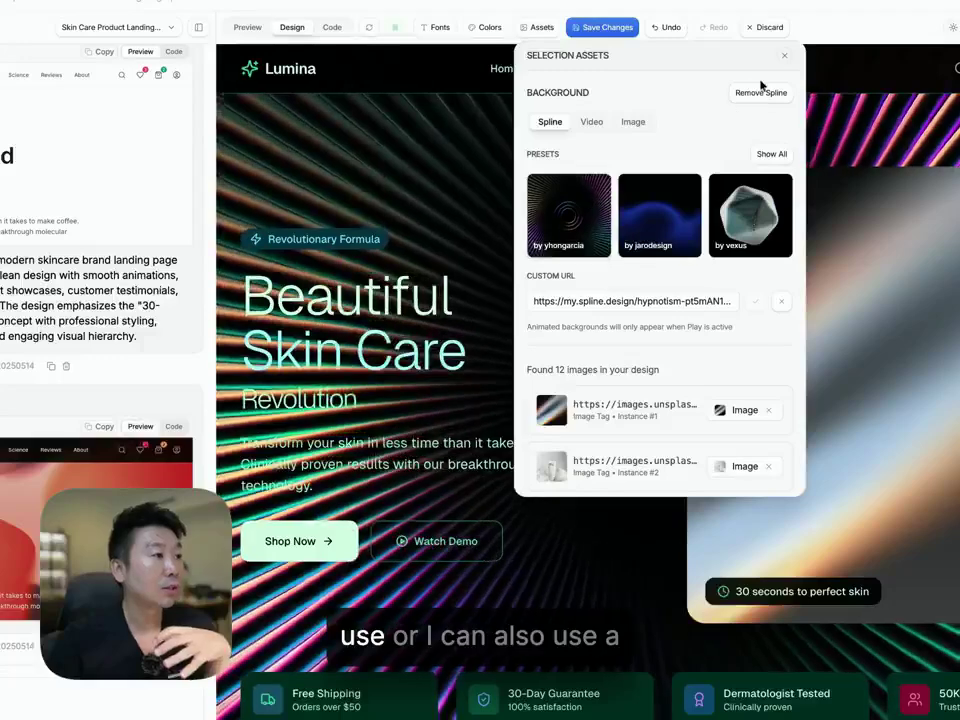
left_click(761, 91)
- Search Unsplash for "mesh gradient" and set the pink-and-teal gradient as the page's background image
left_click(634, 115)
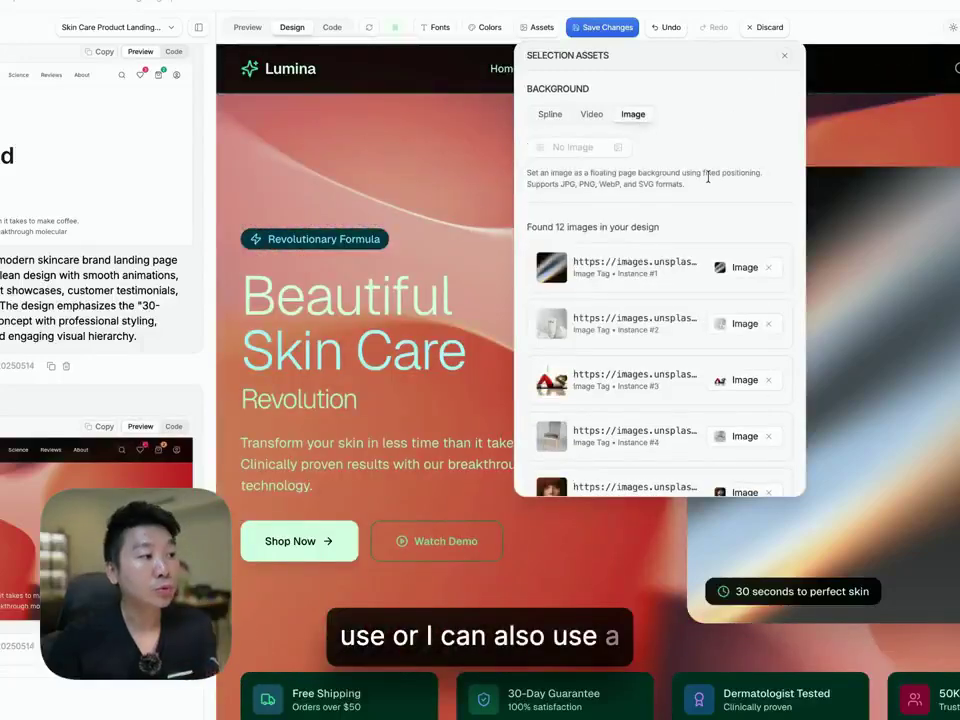
left_click(601, 150)
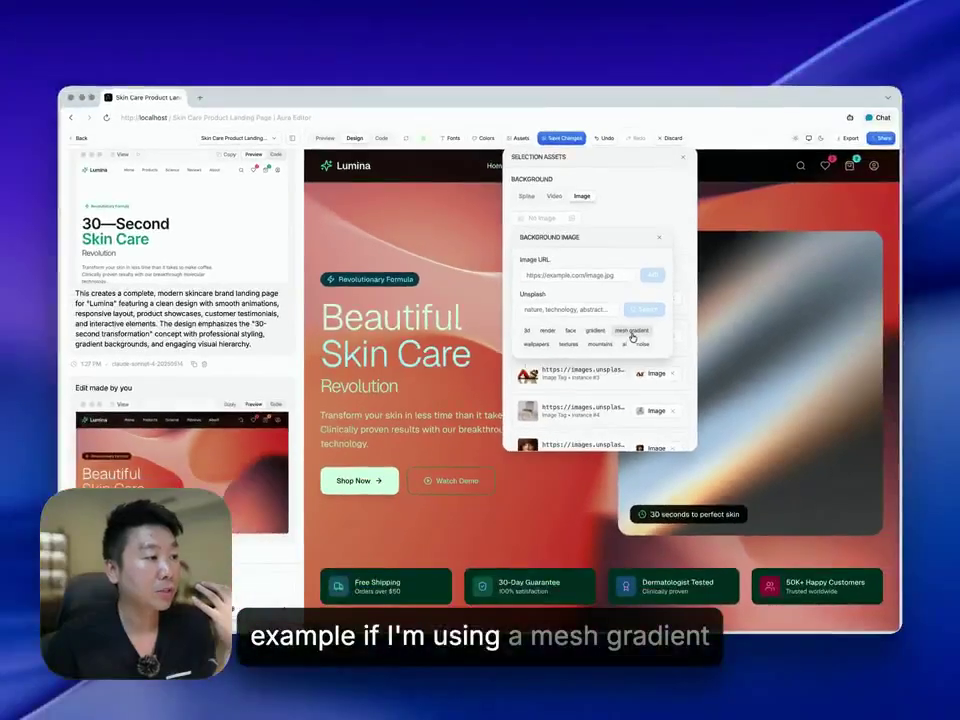
left_click(707, 315)
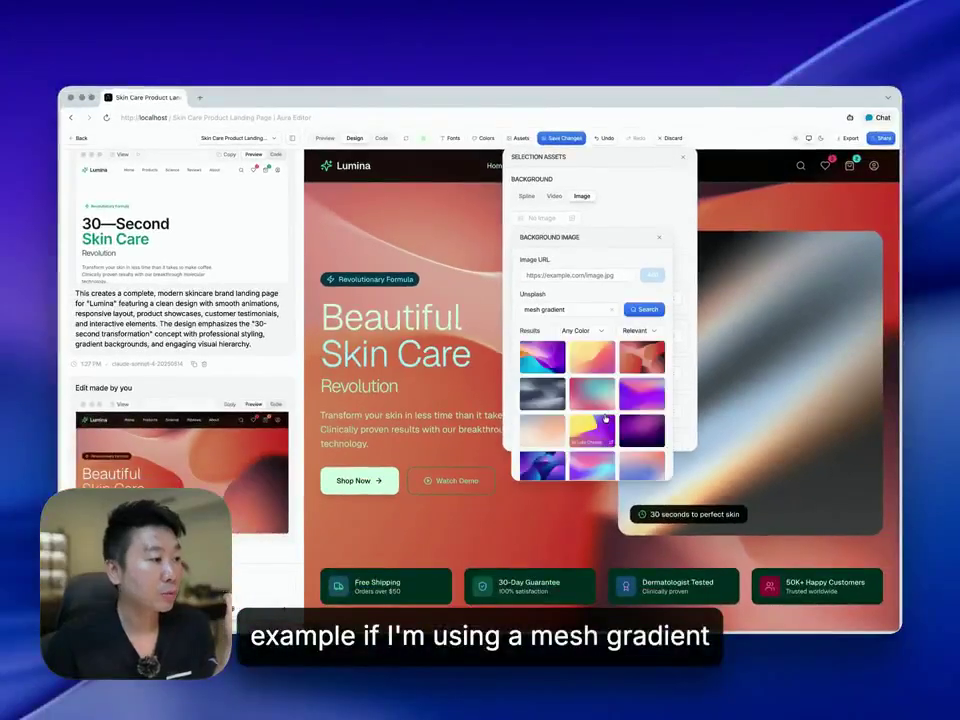
left_click(600, 395)
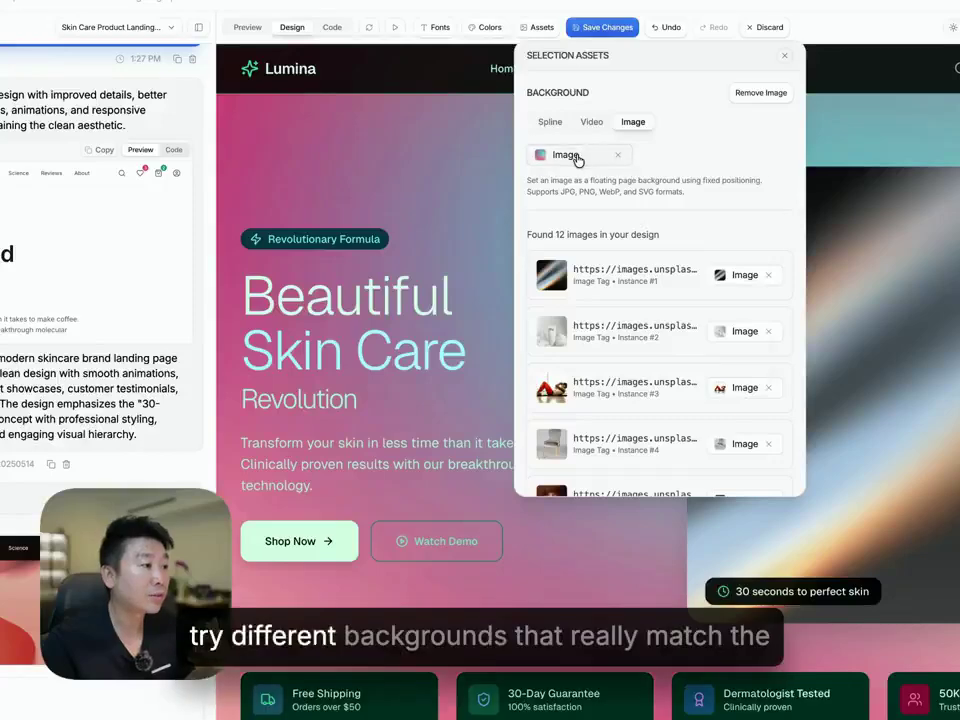
- Replace the background image with the dark gray wavy gradient and check how it looks down the page
left_click(567, 155)
scroll(638, 470, "down", 2)
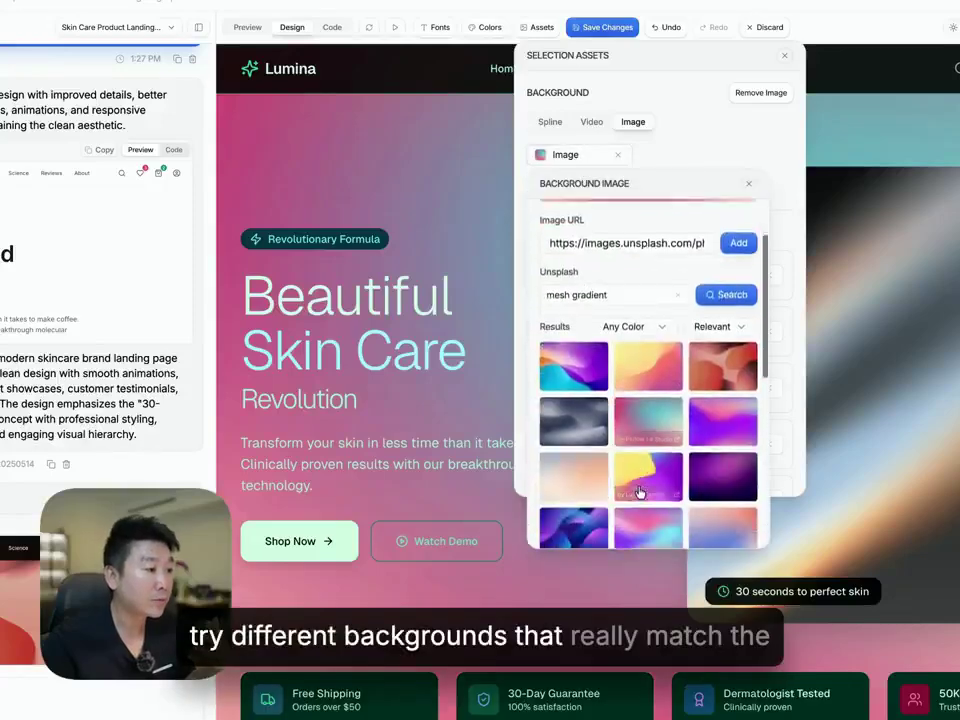
left_click(592, 434)
scroll(450, 410, "down", 10)
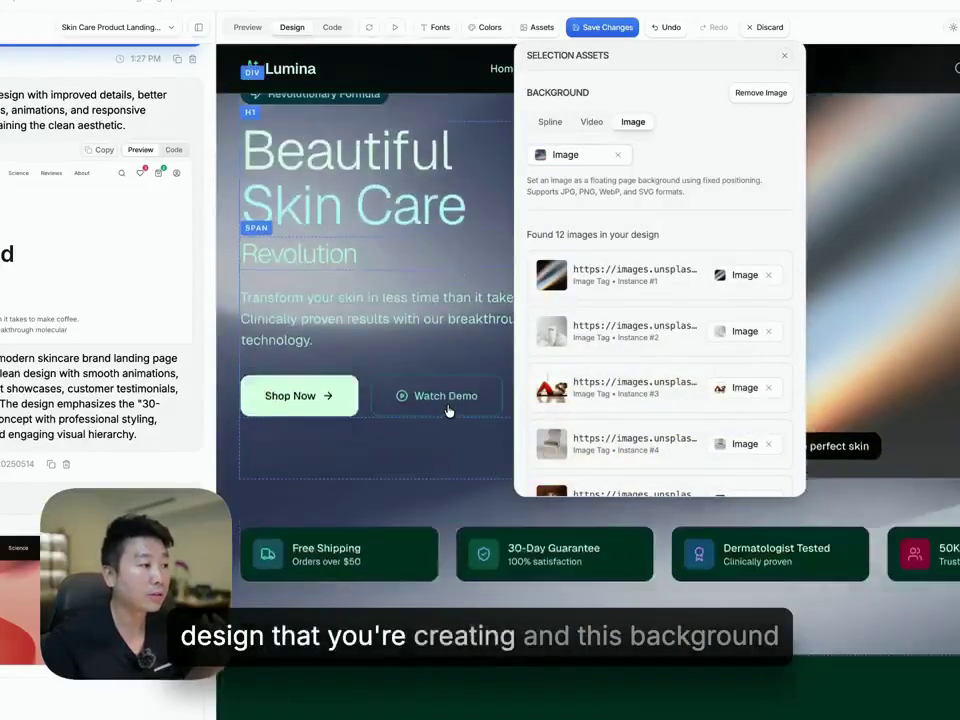
scroll(369, 416, "down", 15)
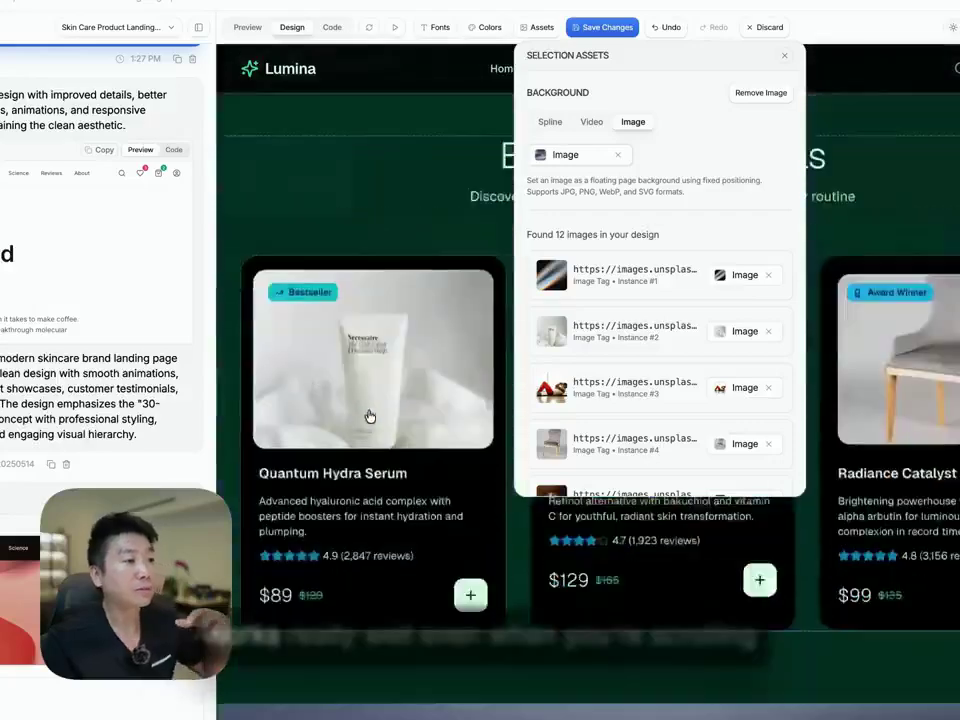
scroll(370, 415, "up", 12)
scroll(370, 415, "up", 8)
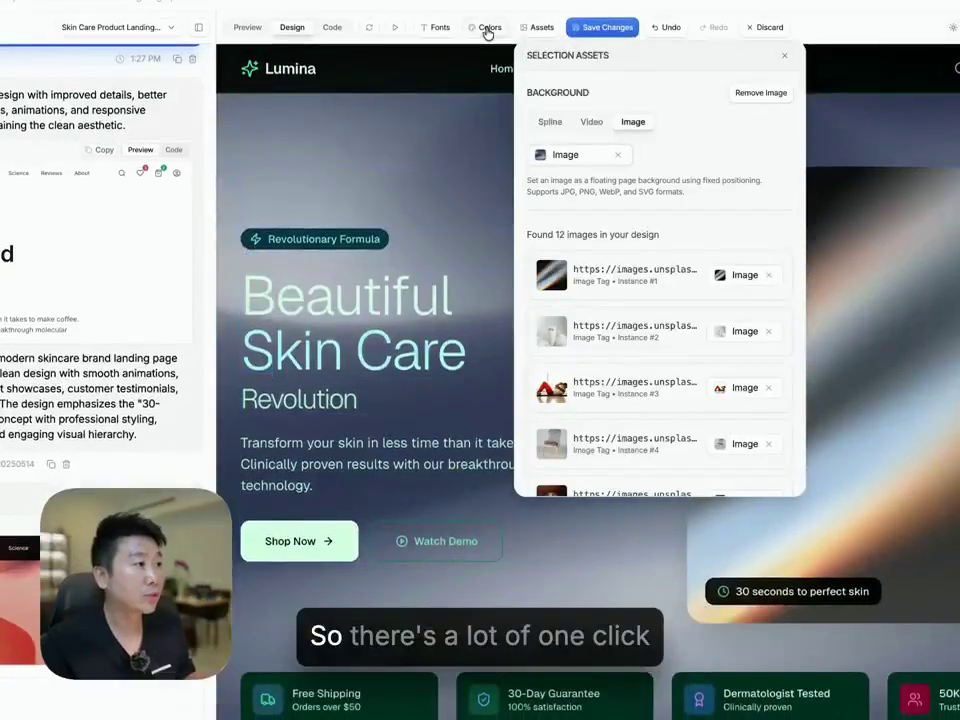
- Apply the Indigo theme color preset in dark mode and check the recolored sections down the page
left_click(488, 30)
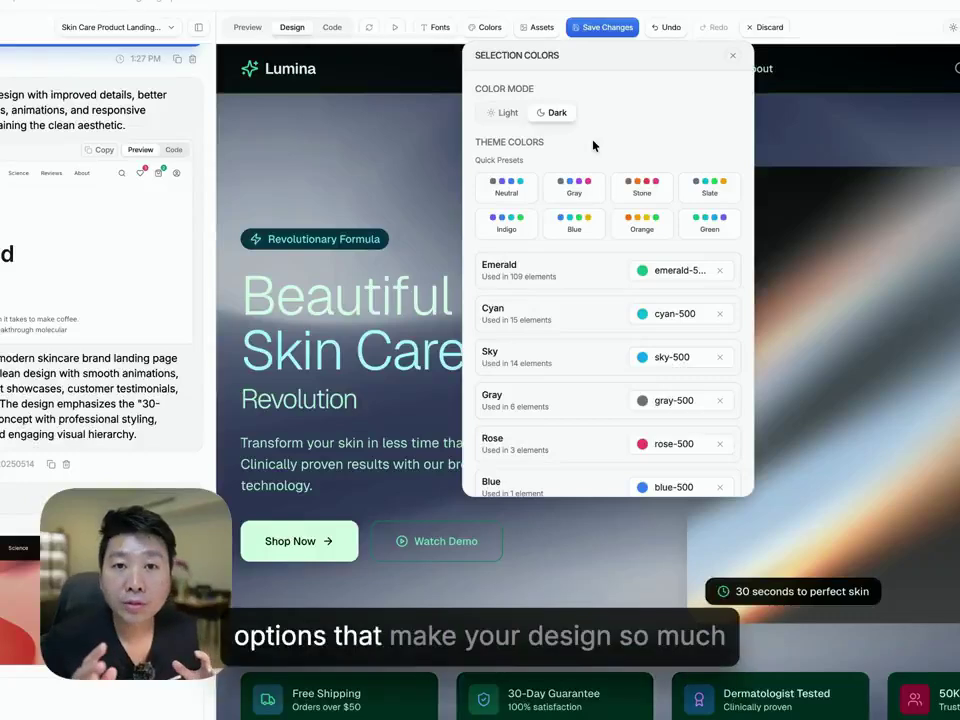
left_click(590, 218)
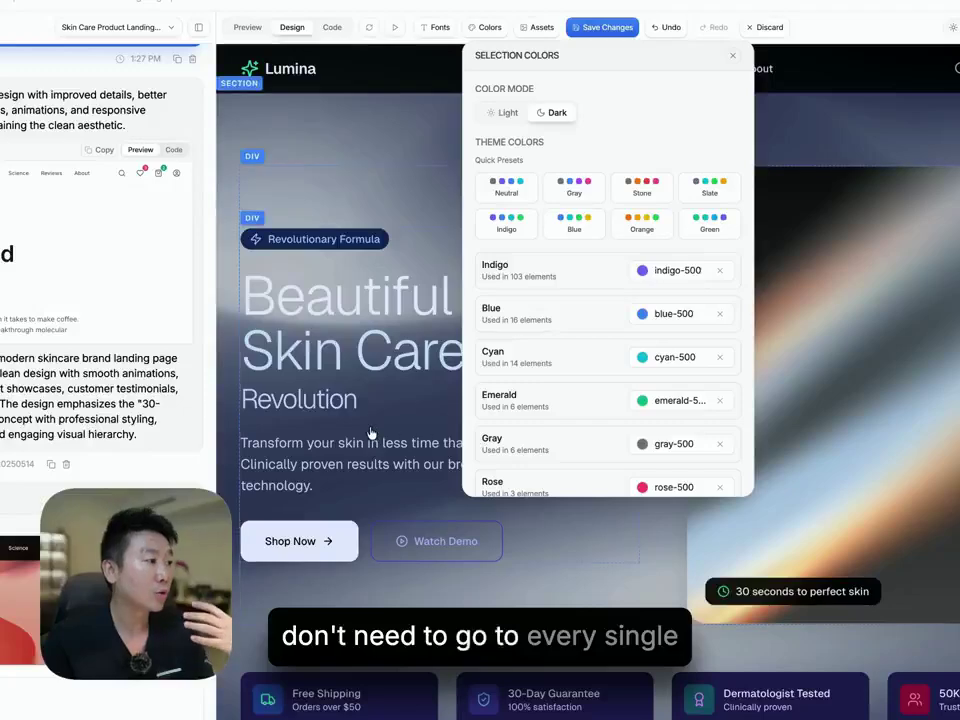
left_click(352, 450)
scroll(367, 445, "down", 10)
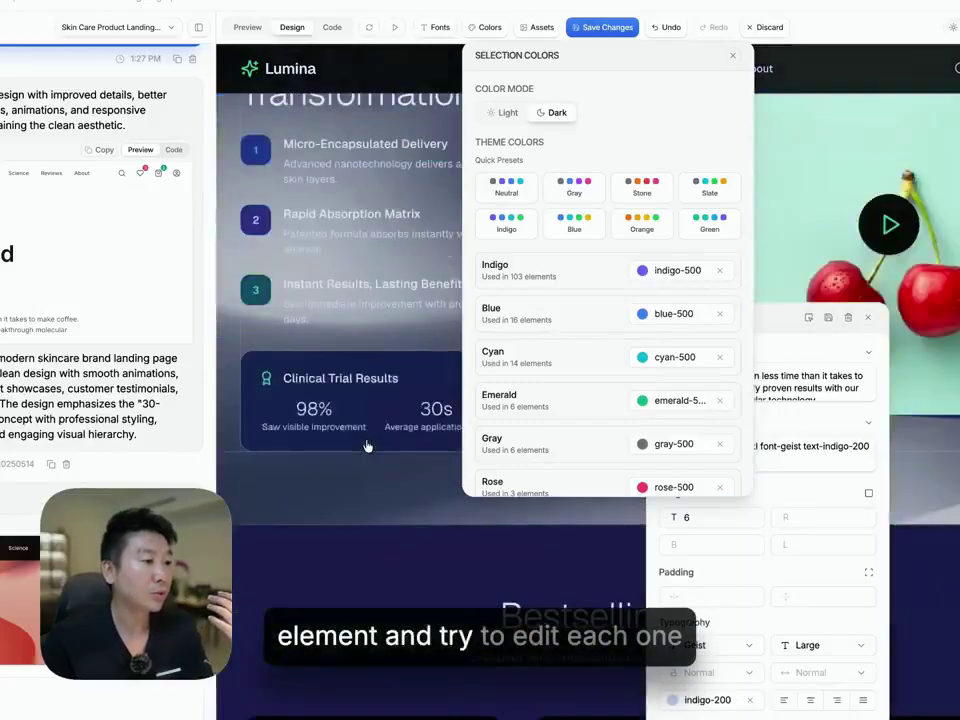
scroll(367, 445, "up", 7)
scroll(367, 445, "up", 4)
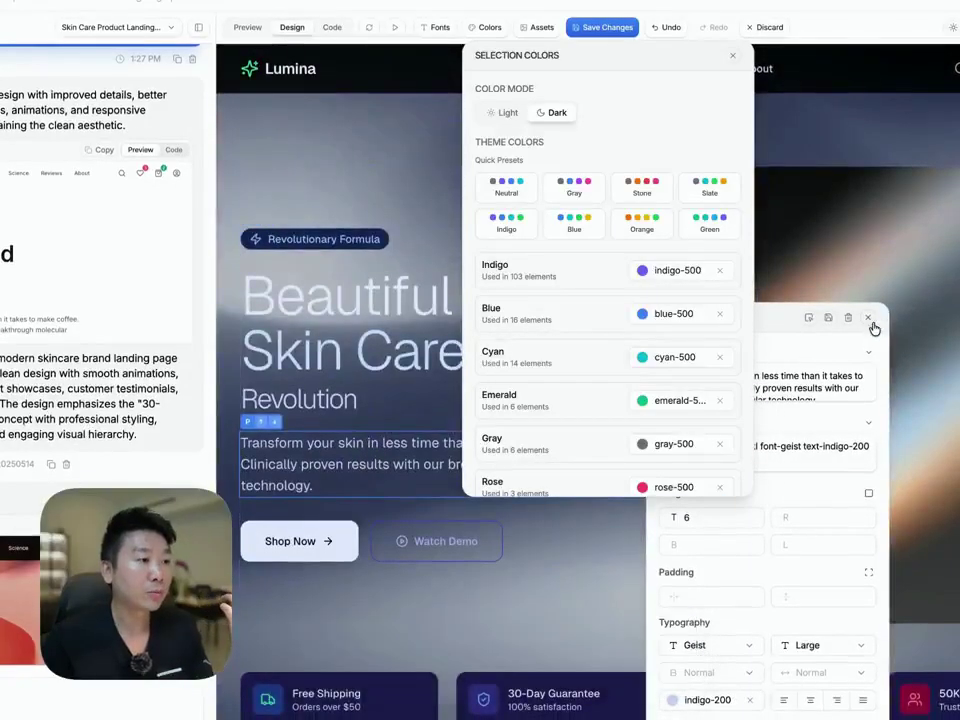
left_click(868, 317)
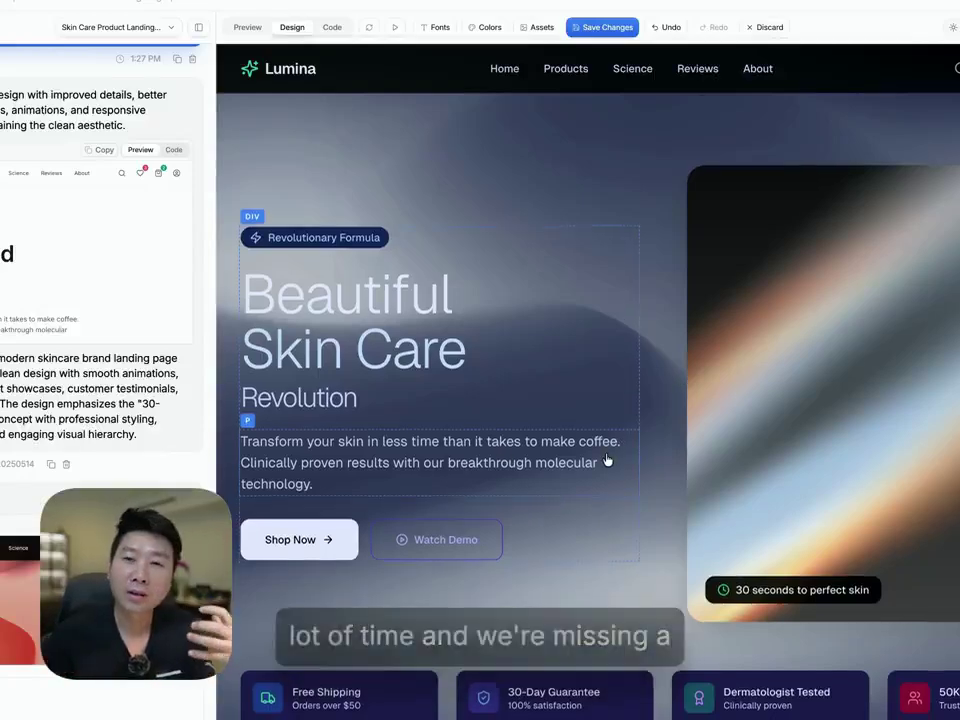
- Inspect the text color styling of the hero paragraph and the Micro-Encapsulated Delivery description
scroll(606, 460, "down", 2)
scroll(545, 428, "up", 1)
left_click(521, 416)
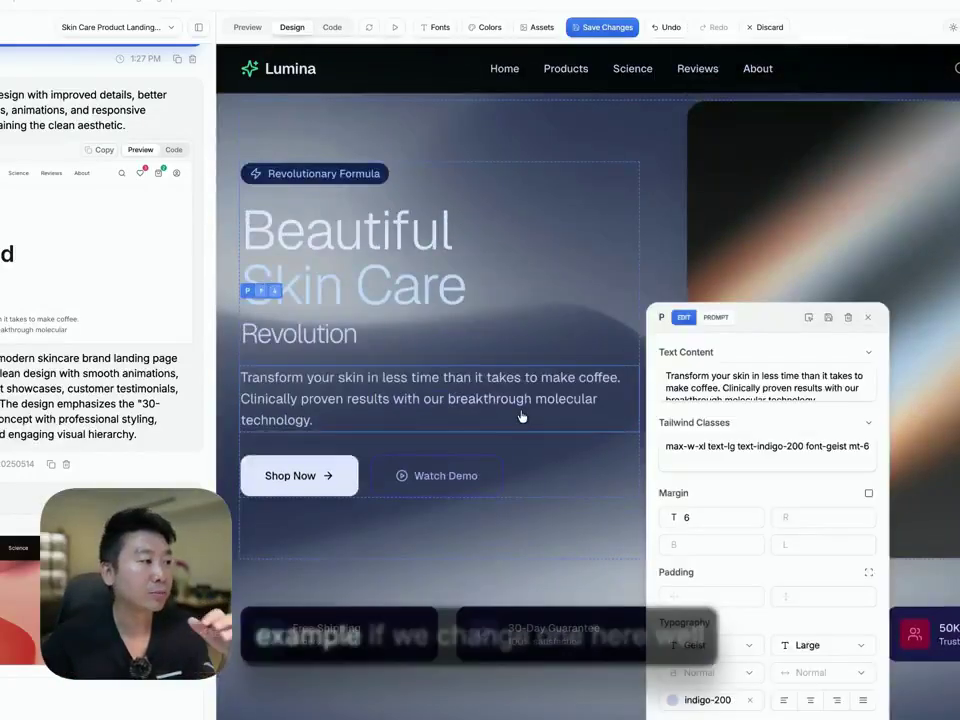
scroll(495, 400, "down", 10)
scroll(495, 400, "down", 2)
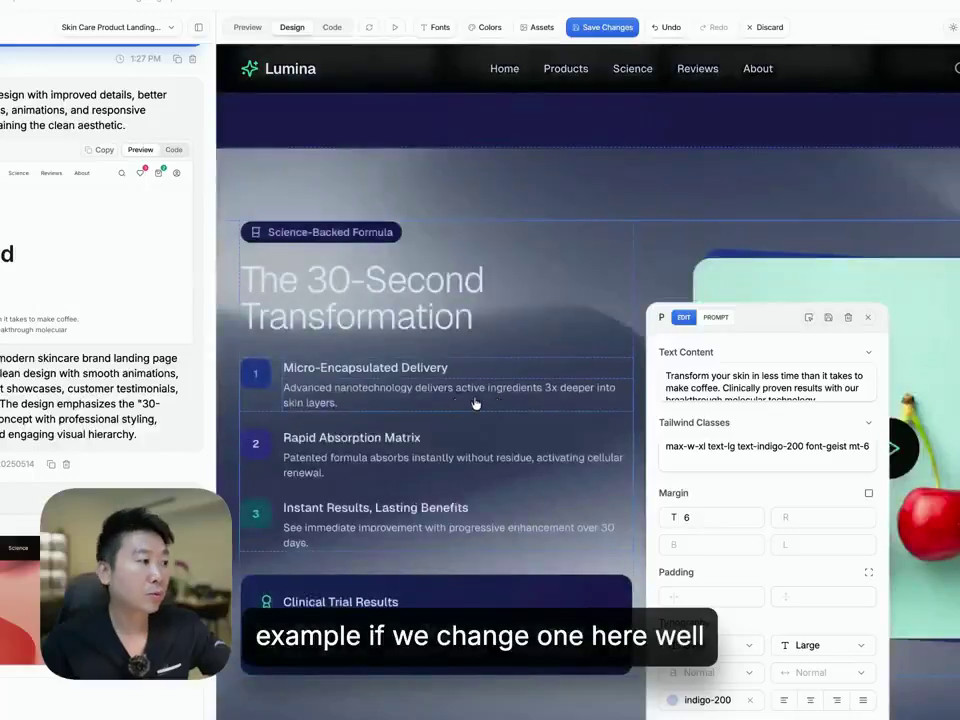
left_click(457, 398)
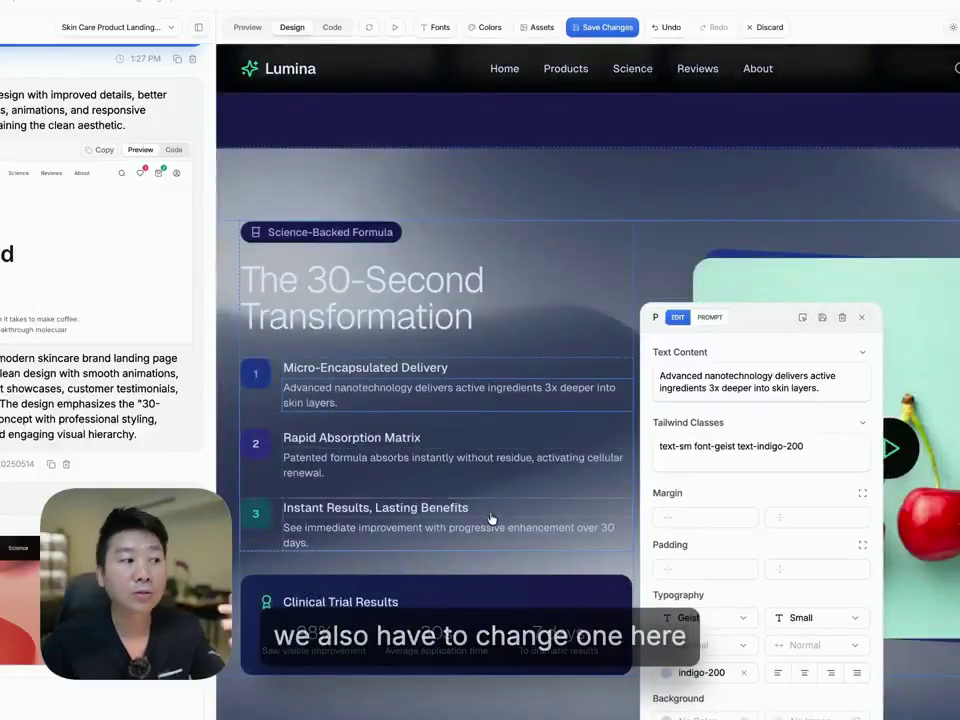
scroll(493, 515, "down", 6)
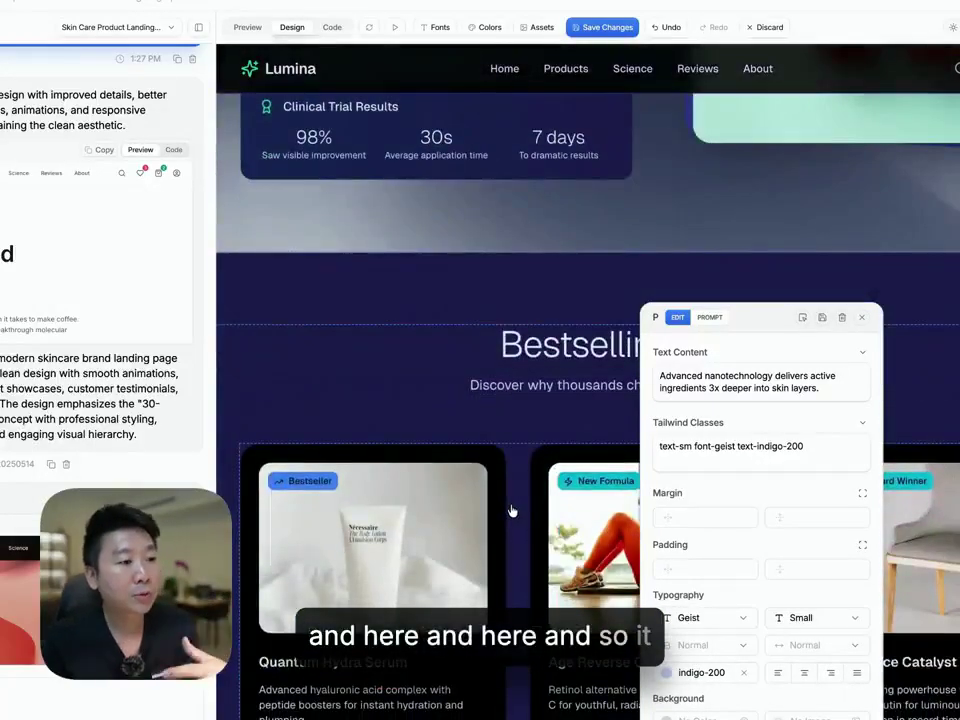
scroll(432, 305, "up", 15)
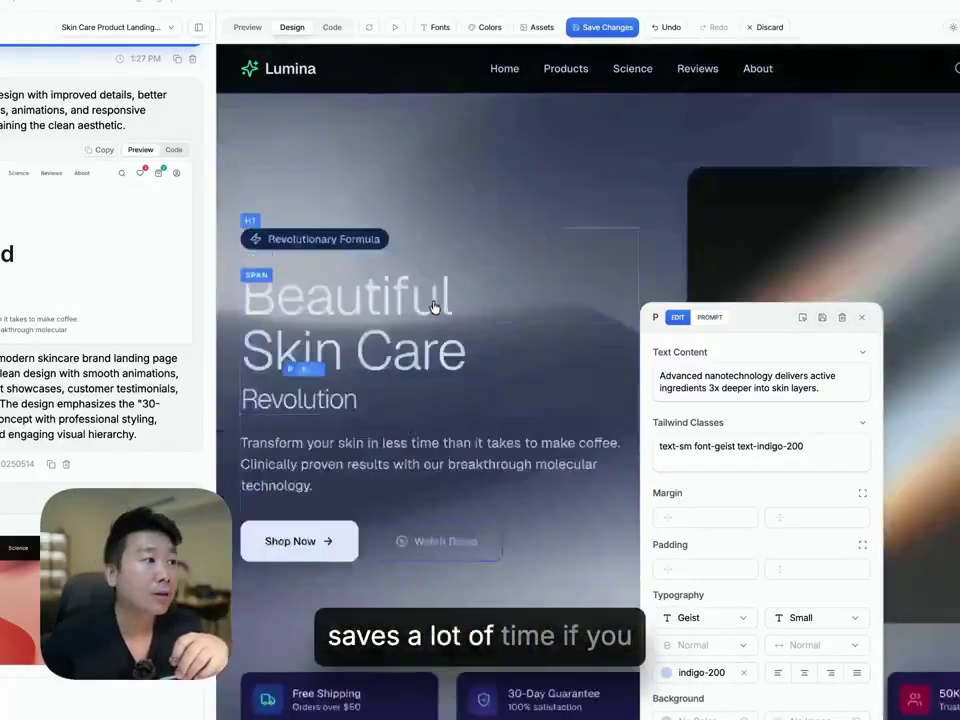
left_click(864, 317)
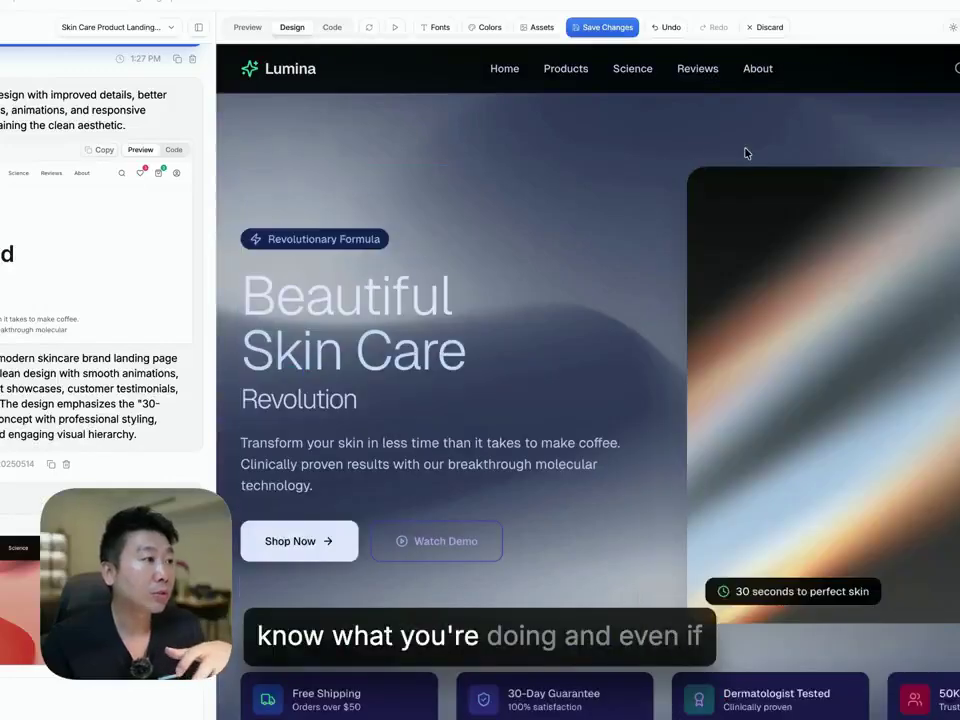
- Review the list of individual text, background and hover colors used in the skincare design
left_click(485, 27)
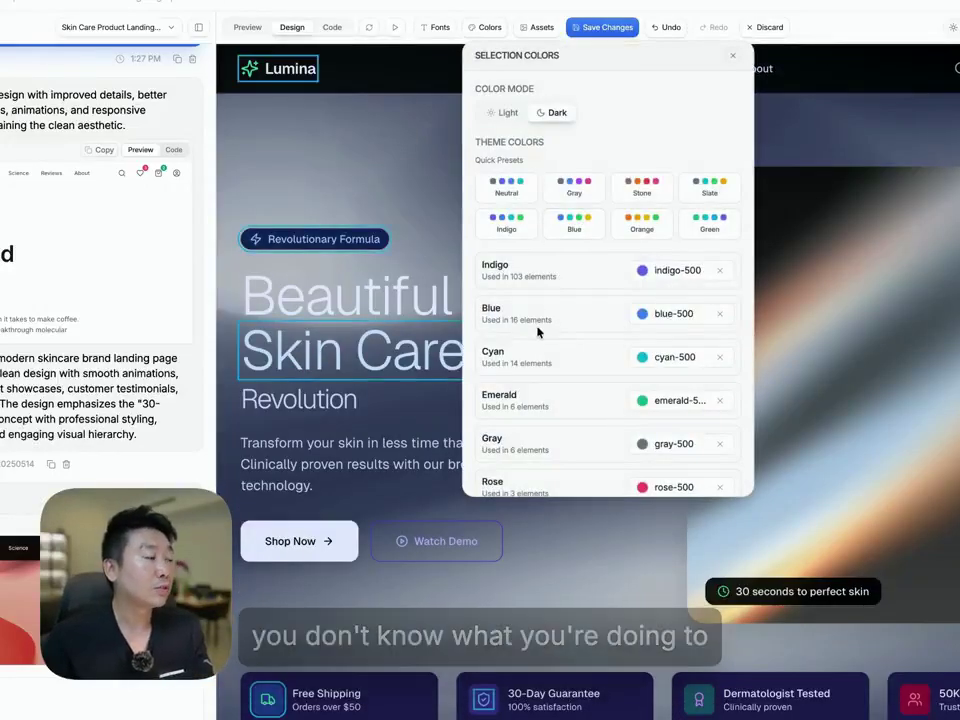
scroll(545, 320, "down", 5)
scroll(556, 240, "down", 2)
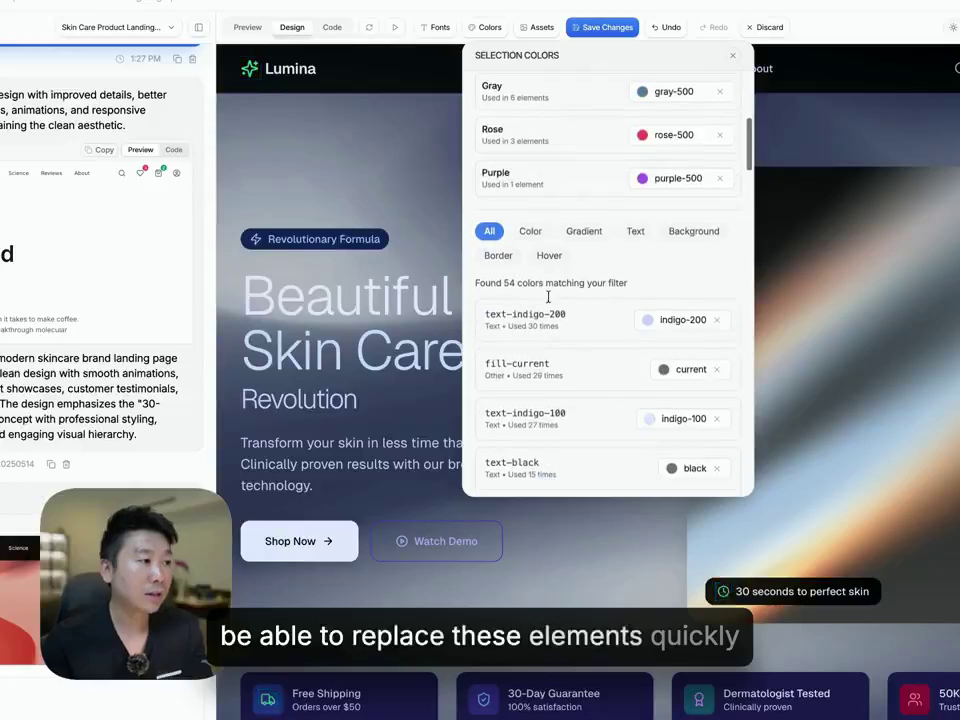
scroll(556, 285, "down", 3)
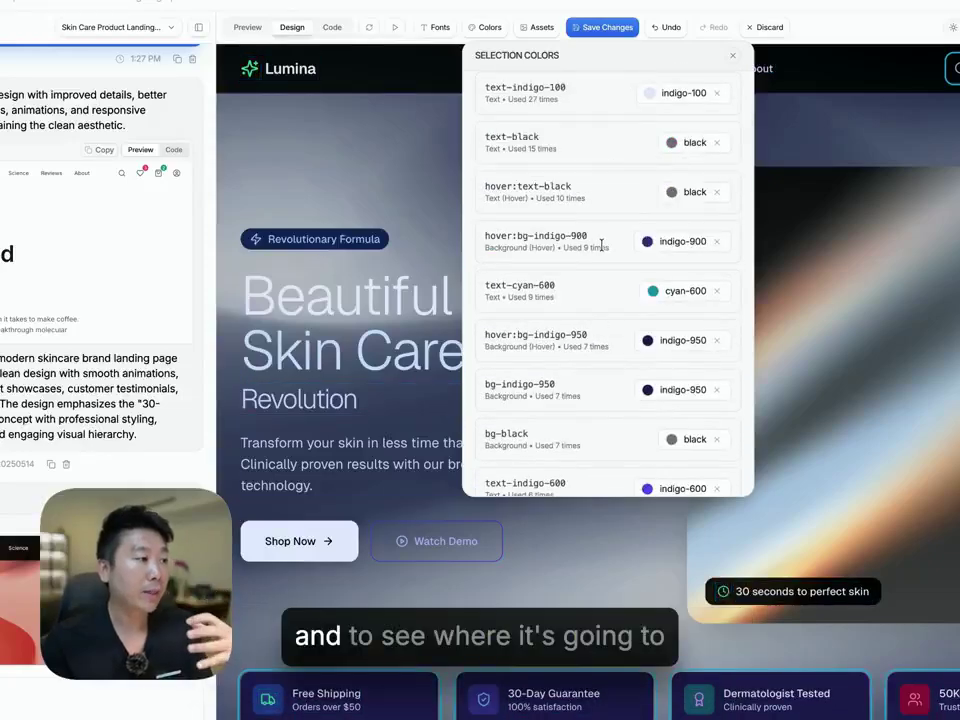
scroll(597, 153, "up", 2)
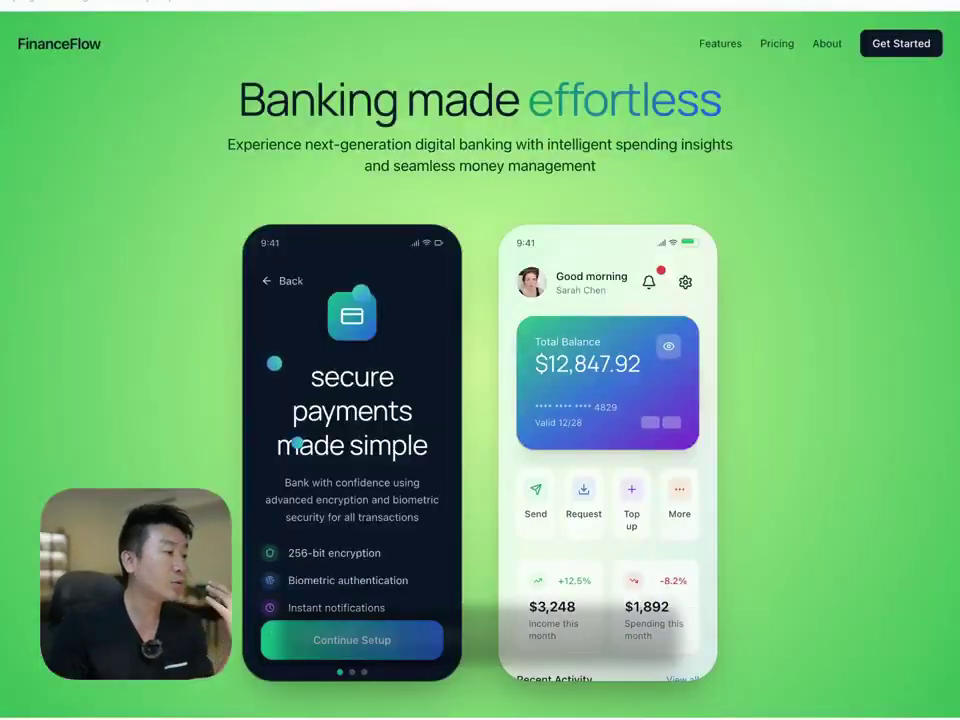
scroll(692, 493, "down", 3)
scroll(912, 410, "up", 3)
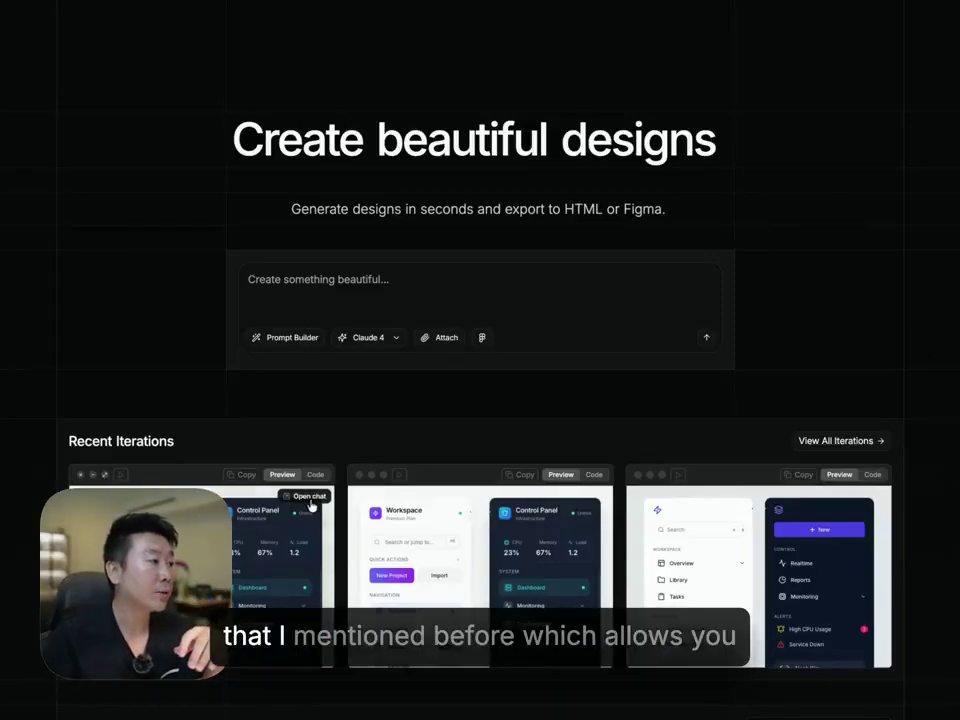
- Open the first recent iteration's chat and look through its font, color and asset options, design mode and code view
left_click(321, 499)
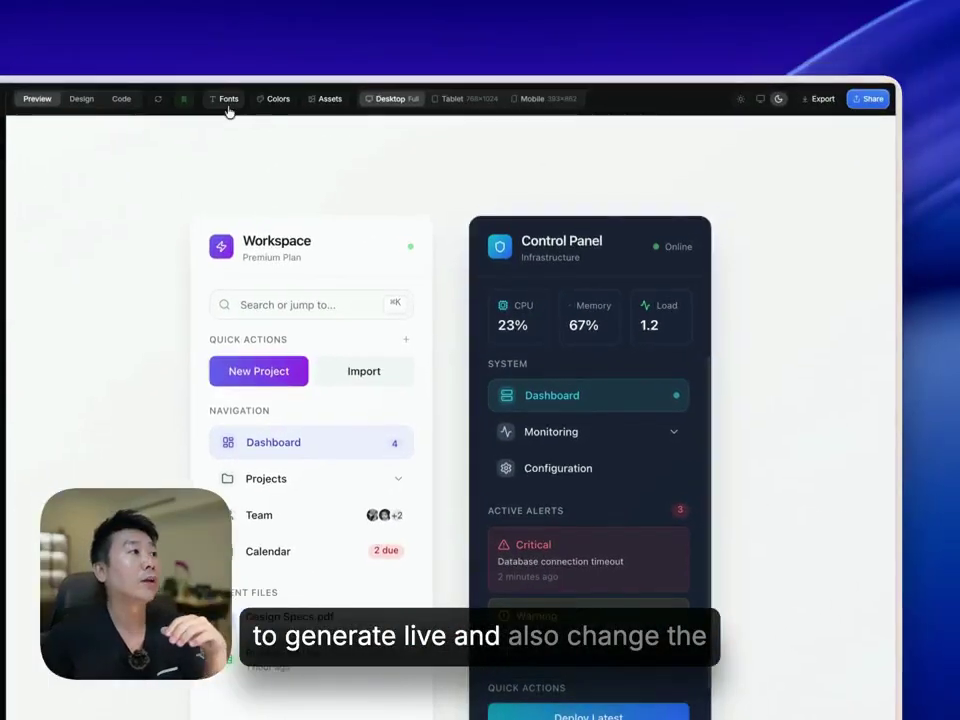
left_click(228, 104)
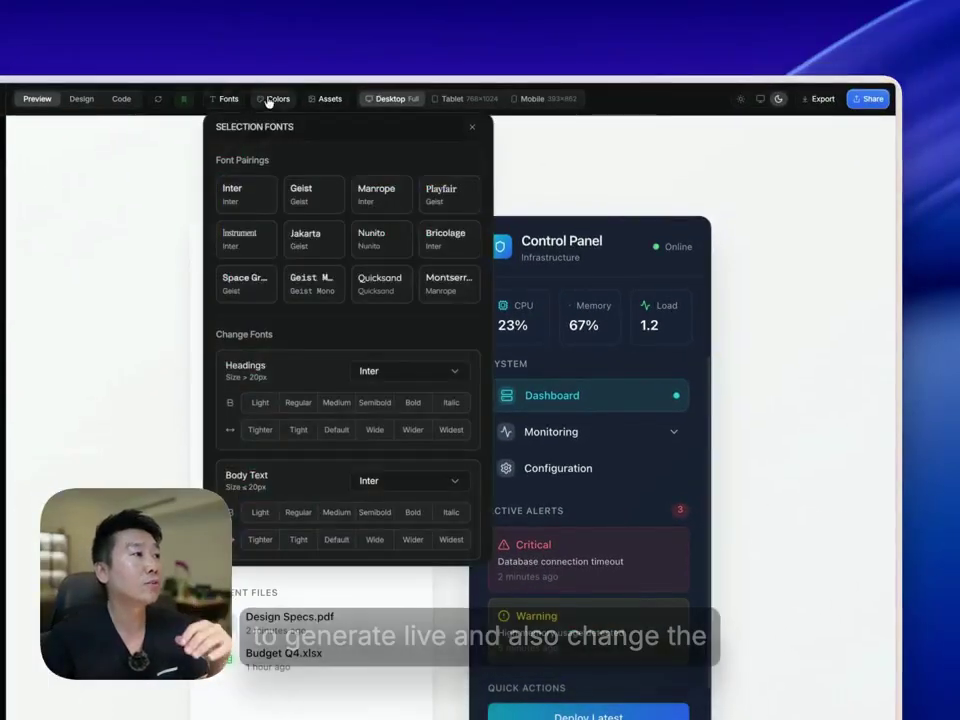
left_click(275, 99)
left_click(331, 101)
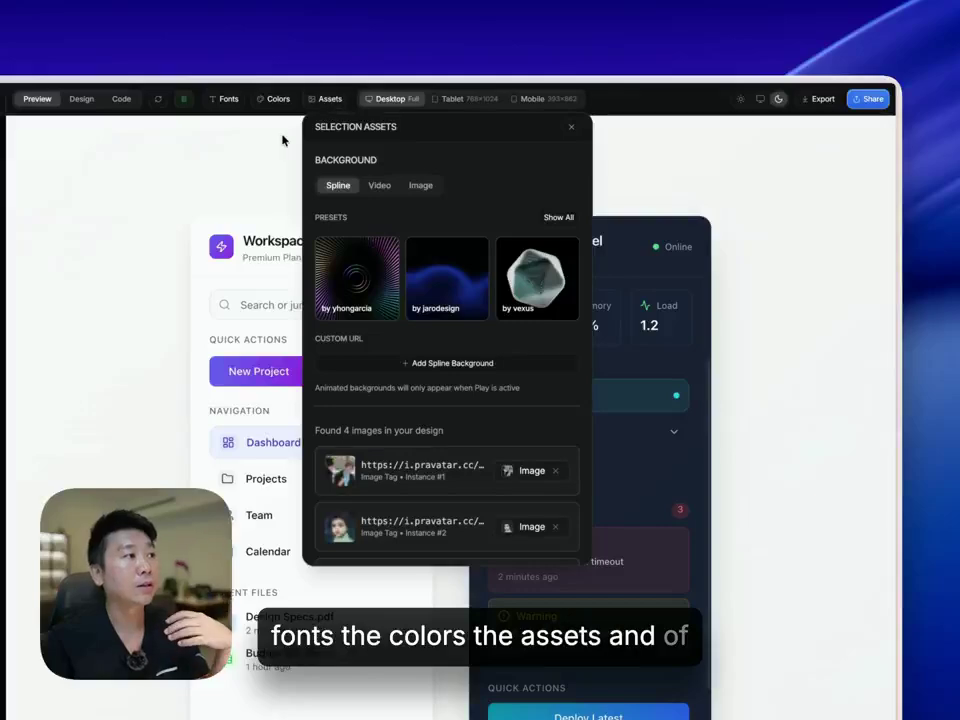
left_click(82, 99)
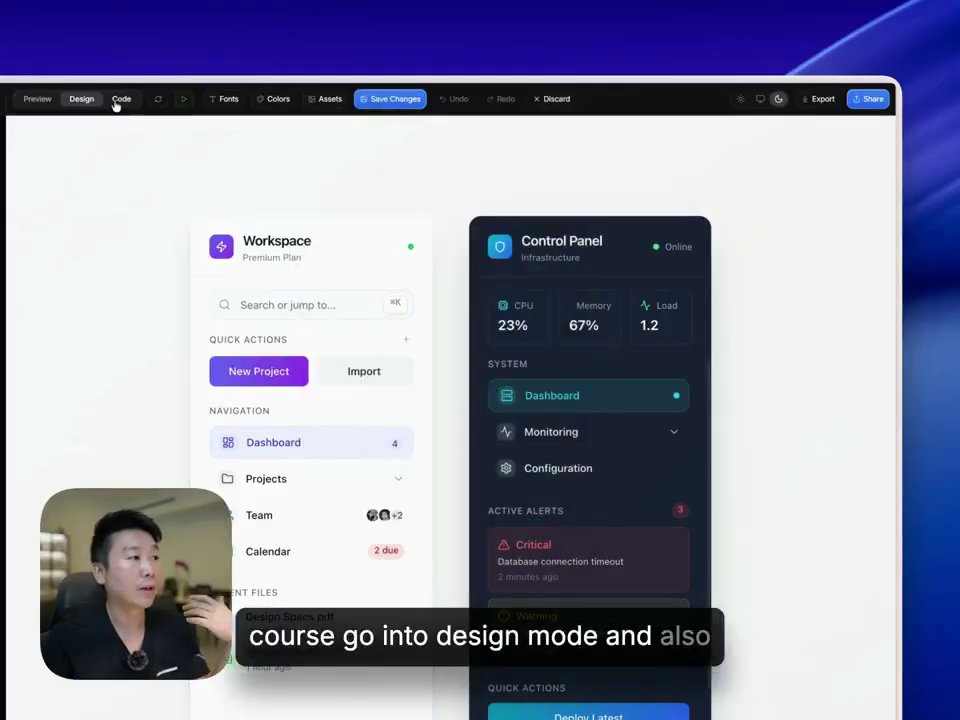
left_click(117, 102)
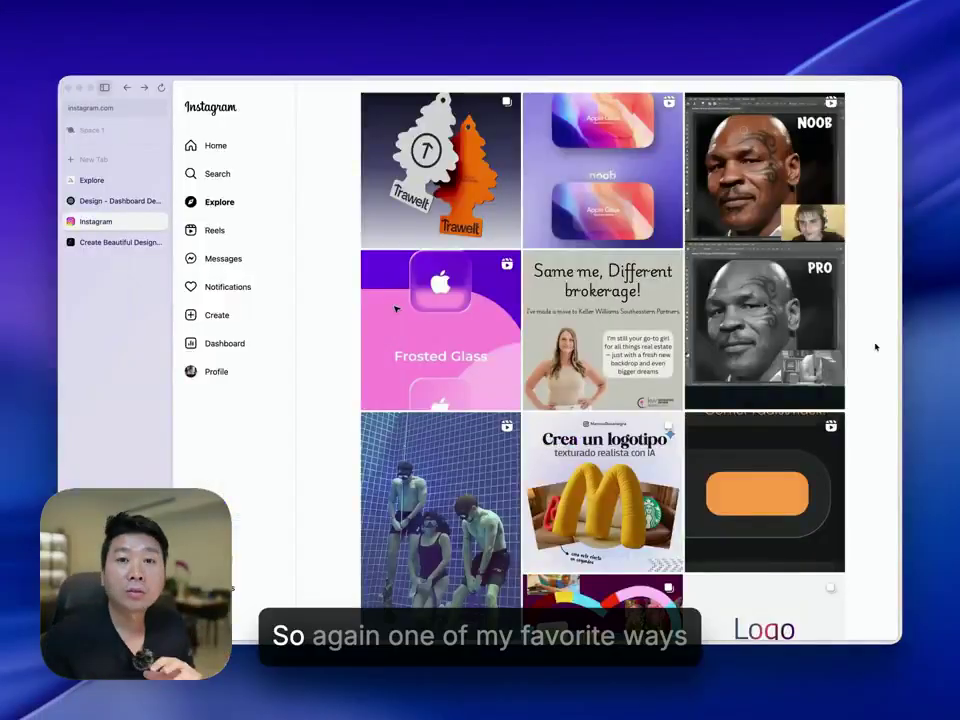
- Browse the Instagram Explore feed for a website design to use as inspiration
scroll(870, 348, "down", 1)
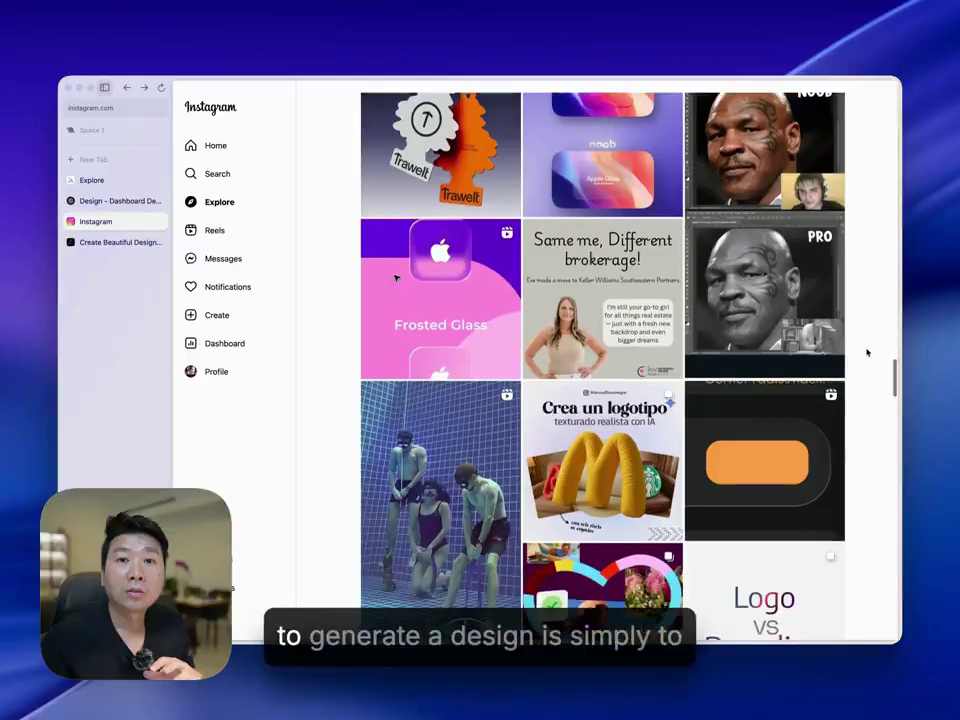
scroll(868, 350, "up", 5)
scroll(868, 352, "up", 4)
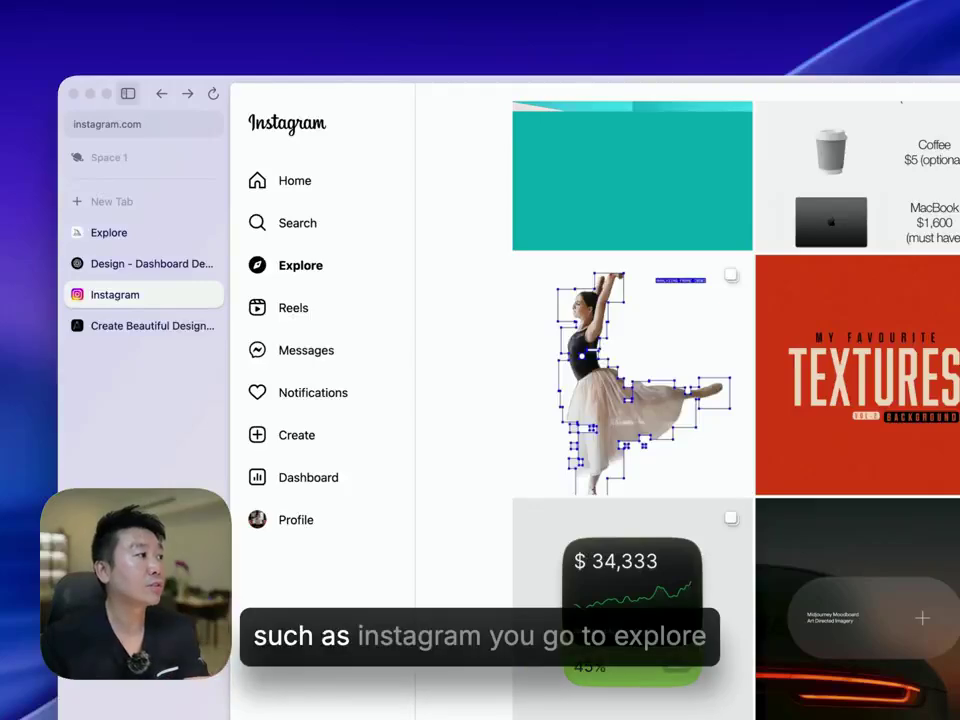
scroll(435, 422, "down", 10)
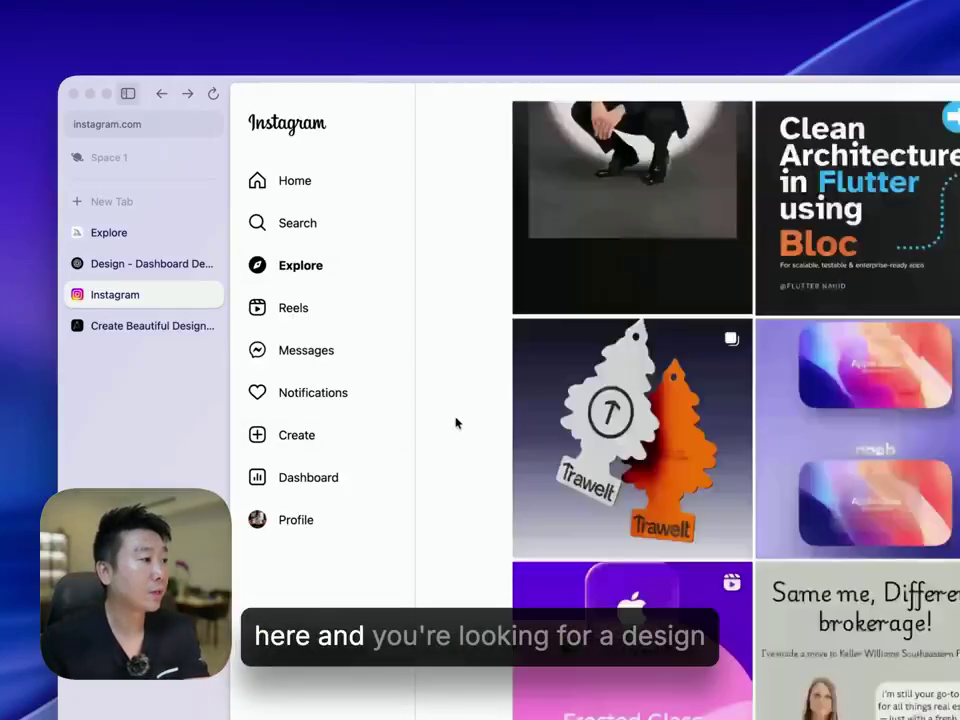
scroll(455, 423, "down", 10)
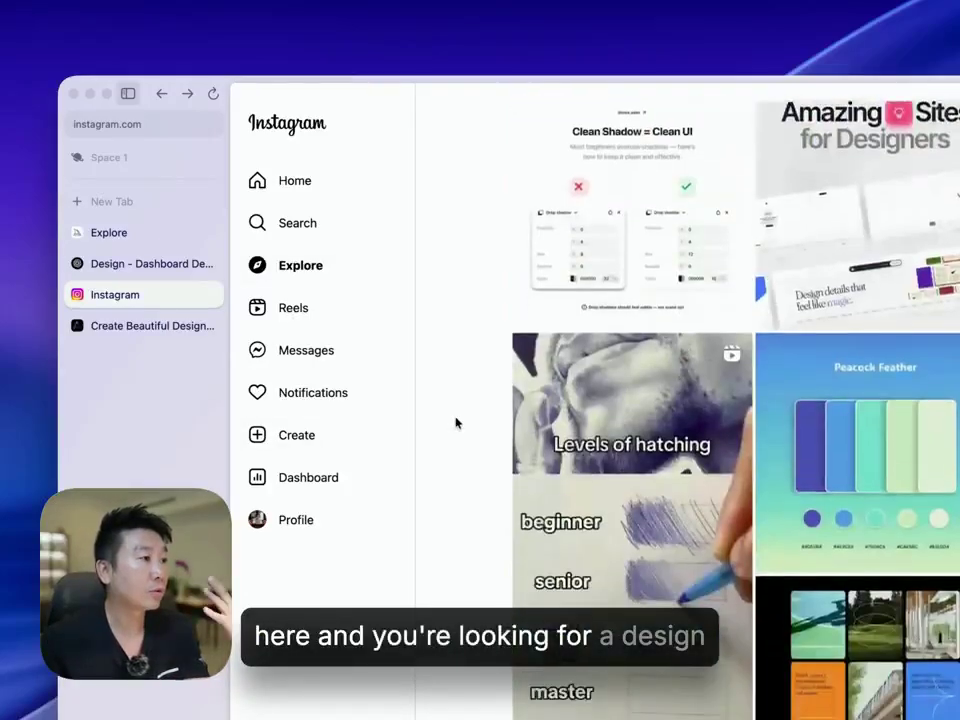
scroll(455, 423, "down", 5)
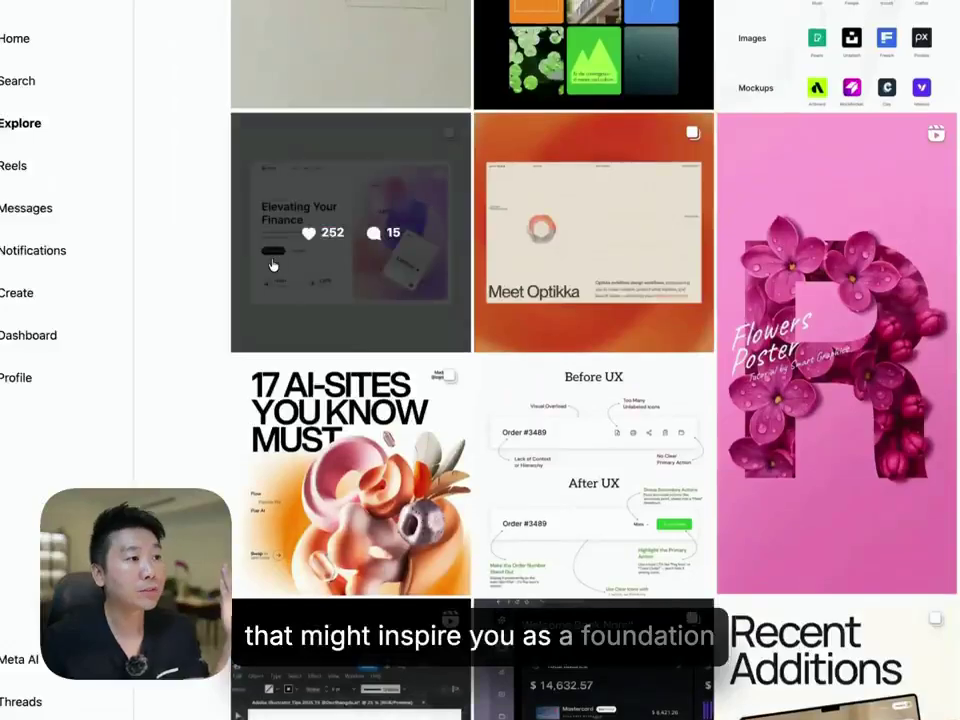
- Open the "Elevating Your Finance" website design post, take a screenshot of the design, and close the post
left_click(272, 265)
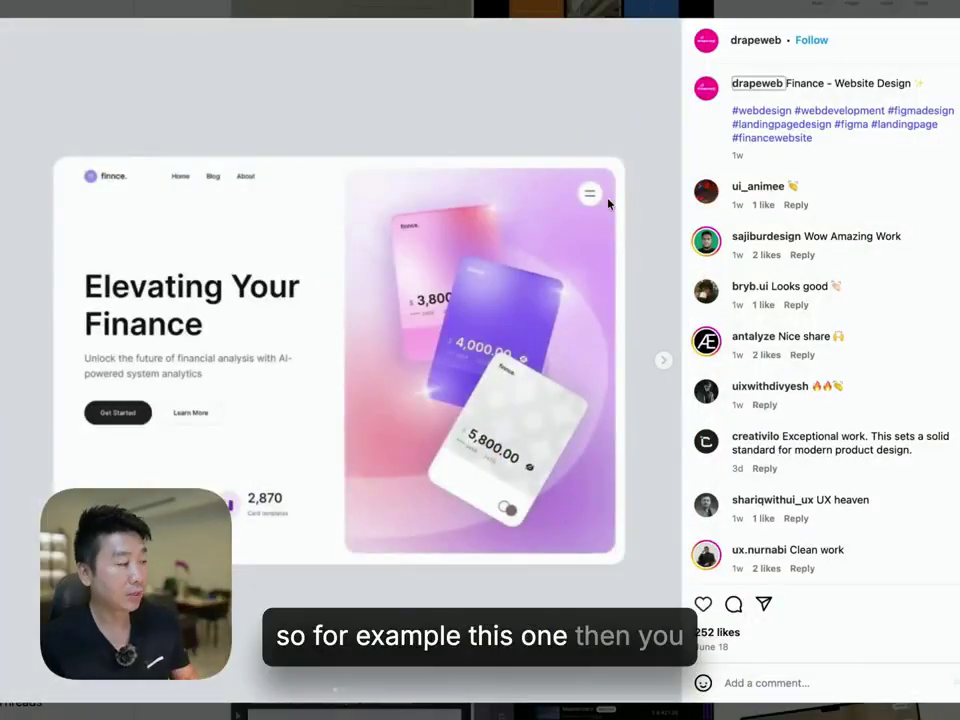
key("super+shift+4")
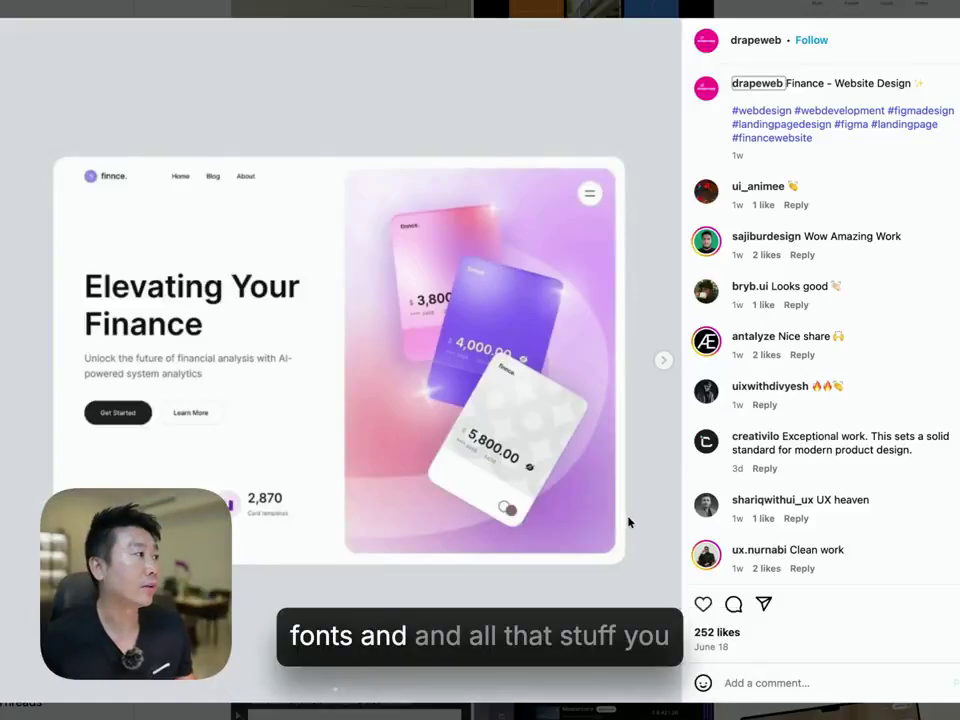
key("Escape")
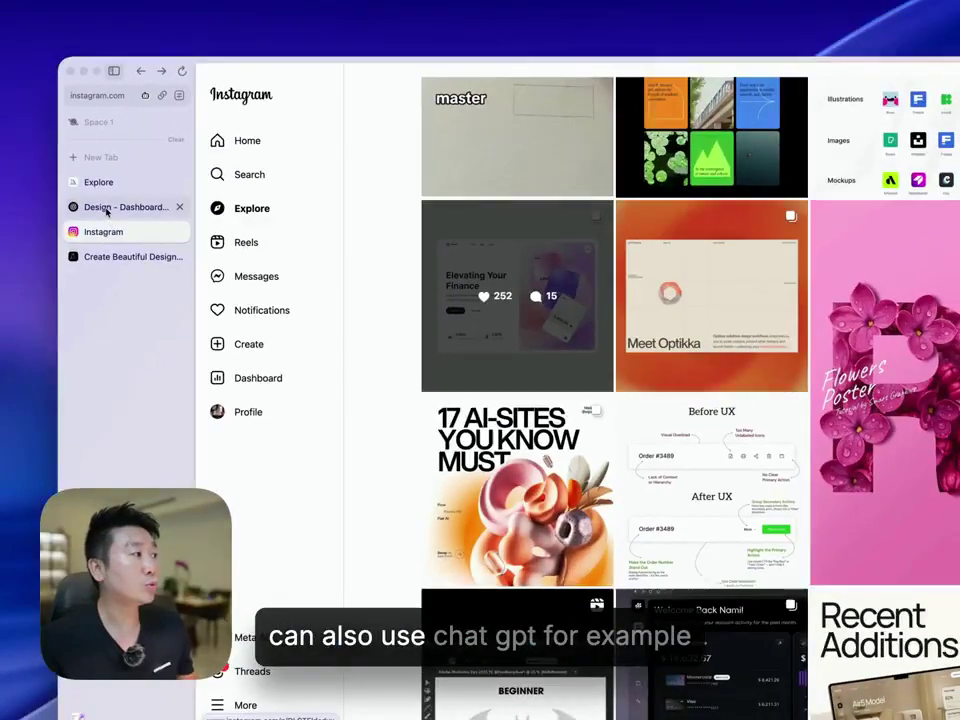
- Switch to the ChatGPT chat "Dashboard Design for Aura" and review its generated dashboard images
left_click(106, 207)
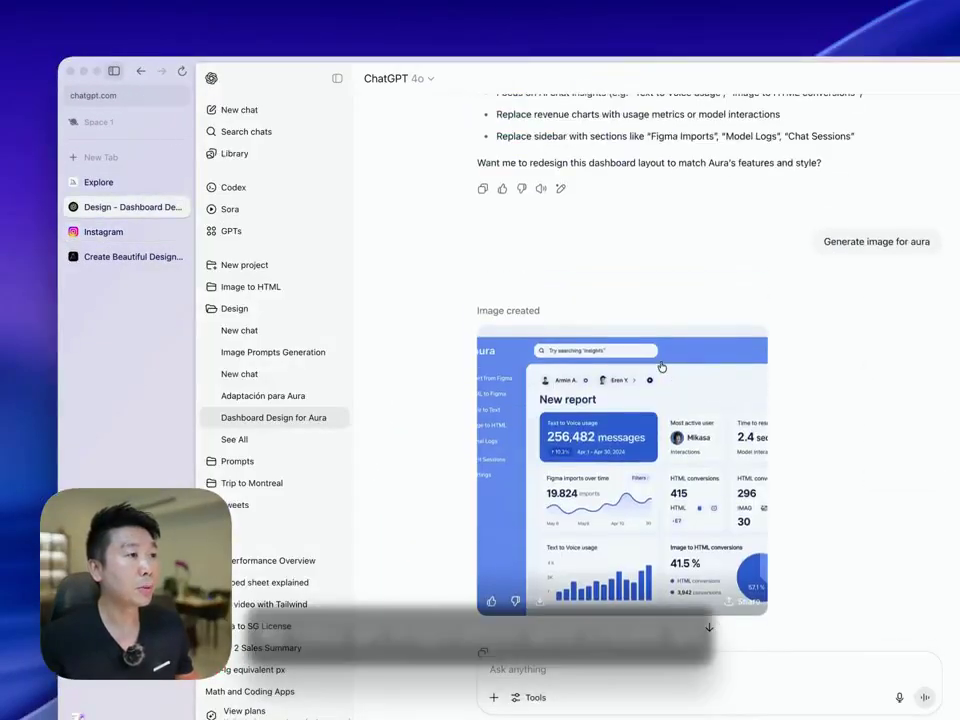
scroll(661, 367, "up", 3)
scroll(744, 399, "down", 4)
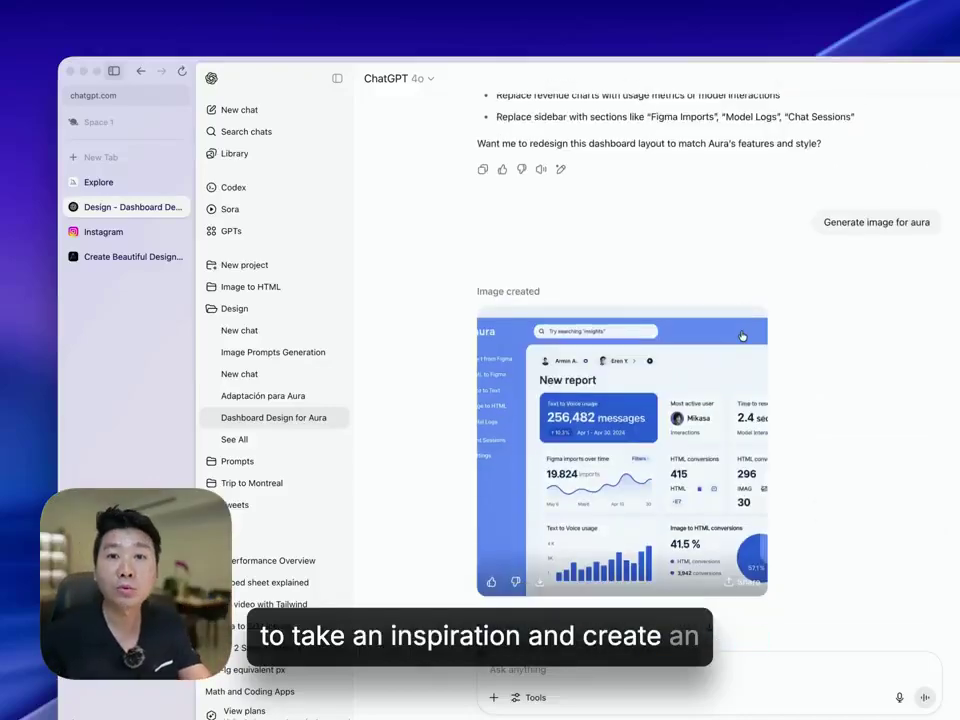
scroll(855, 369, "down", 3)
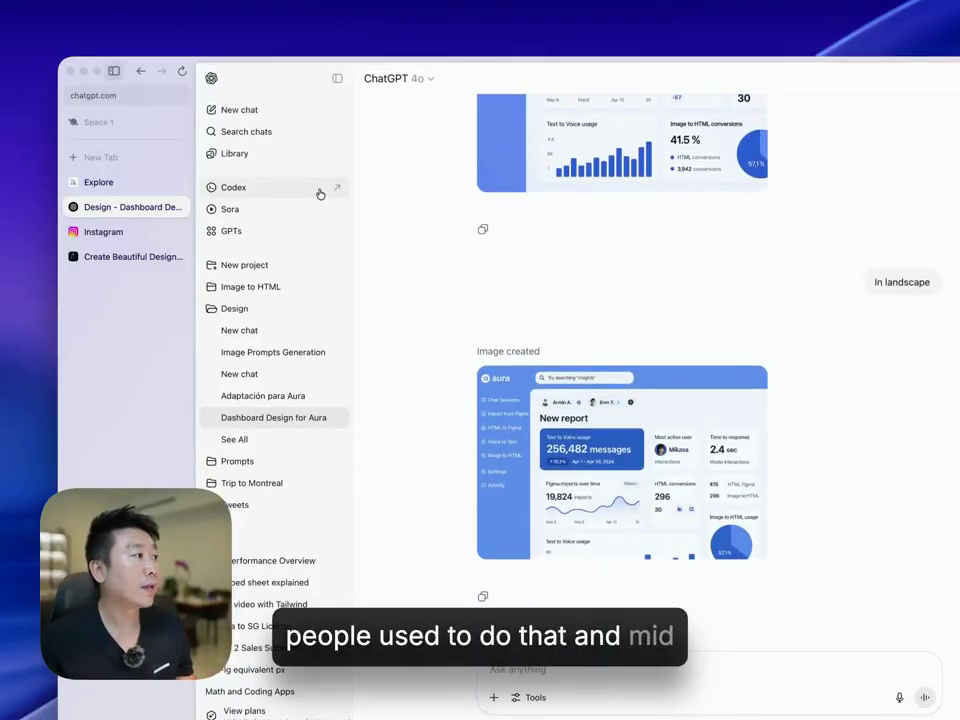
- Switch to Midjourney's Explore page and browse the "ui" images for design inspiration
left_click(130, 182)
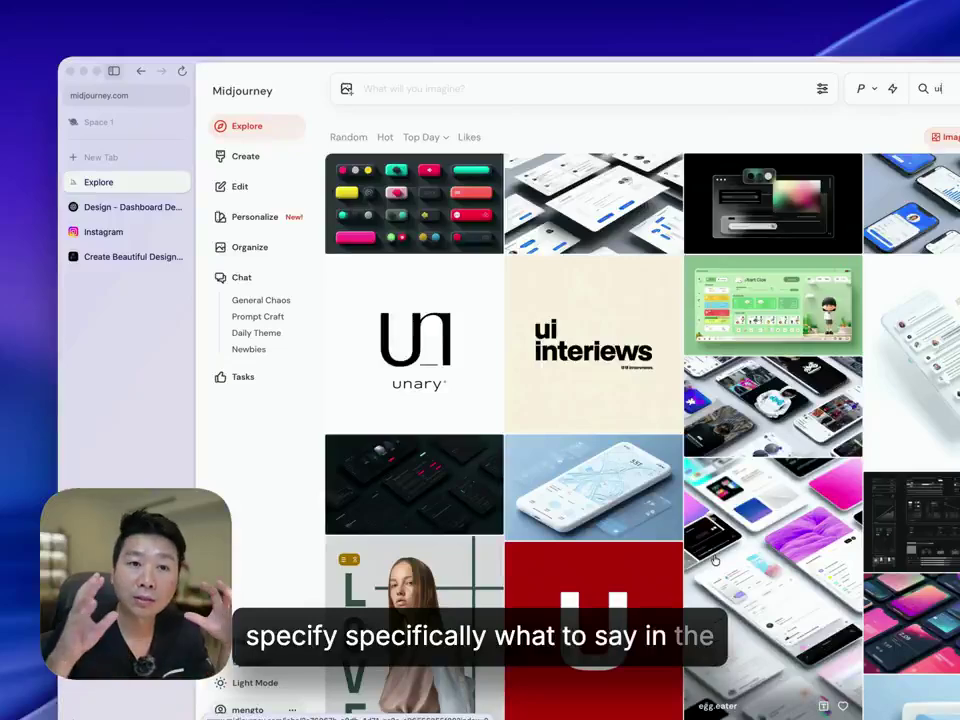
scroll(710, 530, "down", 5)
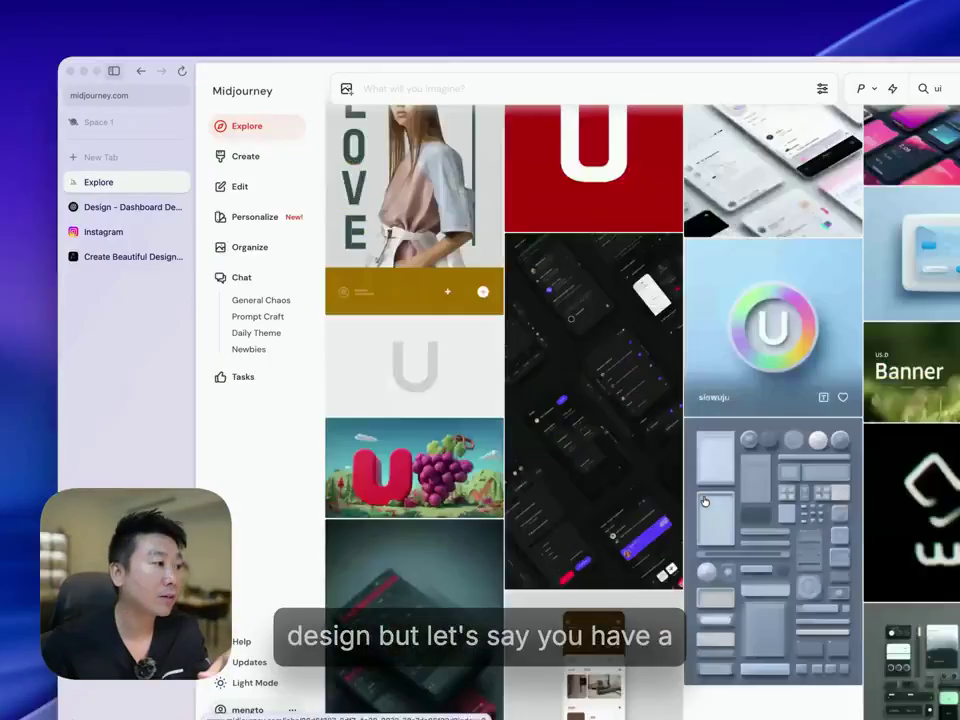
scroll(704, 501, "down", 10)
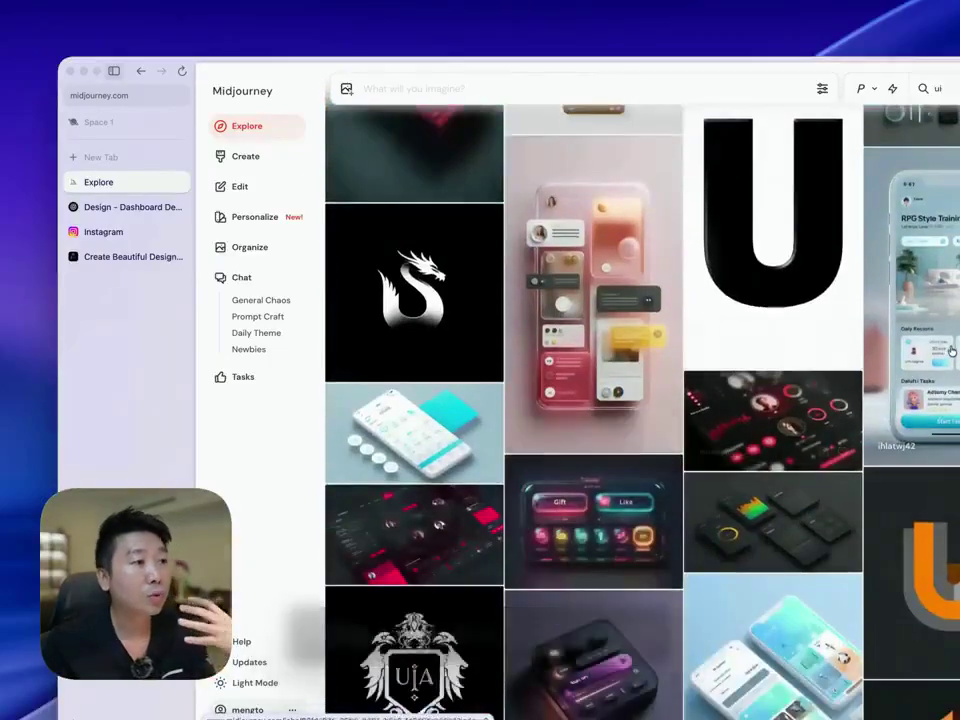
- Switch to Aura and generate a design from the attached screenshot with "Add details. Change texts, names, brands. Use Lucide icons. Make responsive."
left_click(945, 354)
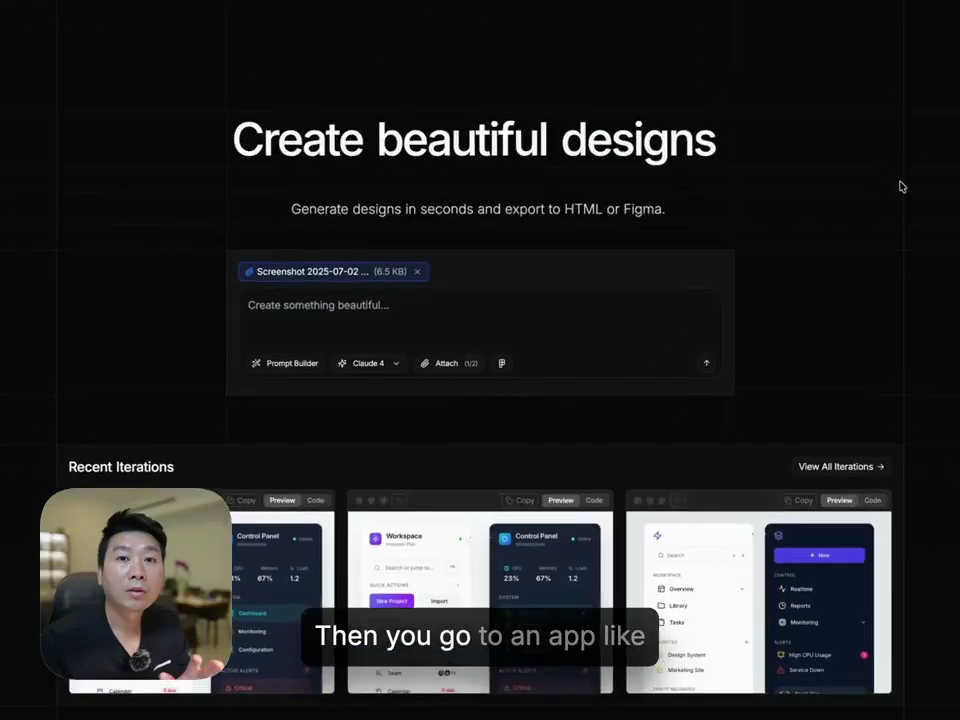
left_click(414, 324)
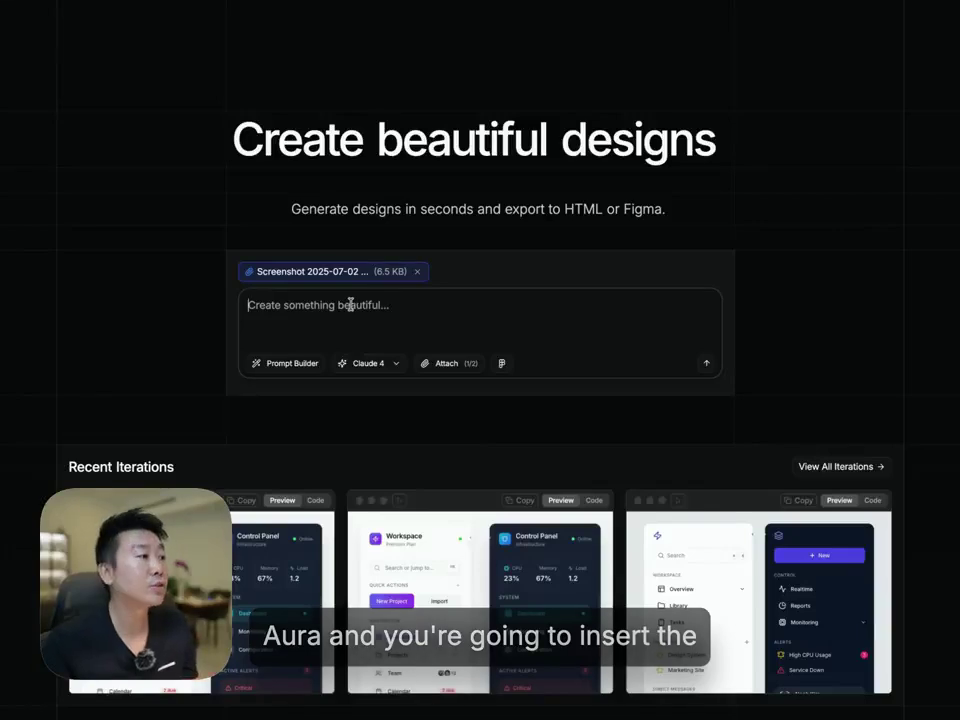
left_click(298, 370)
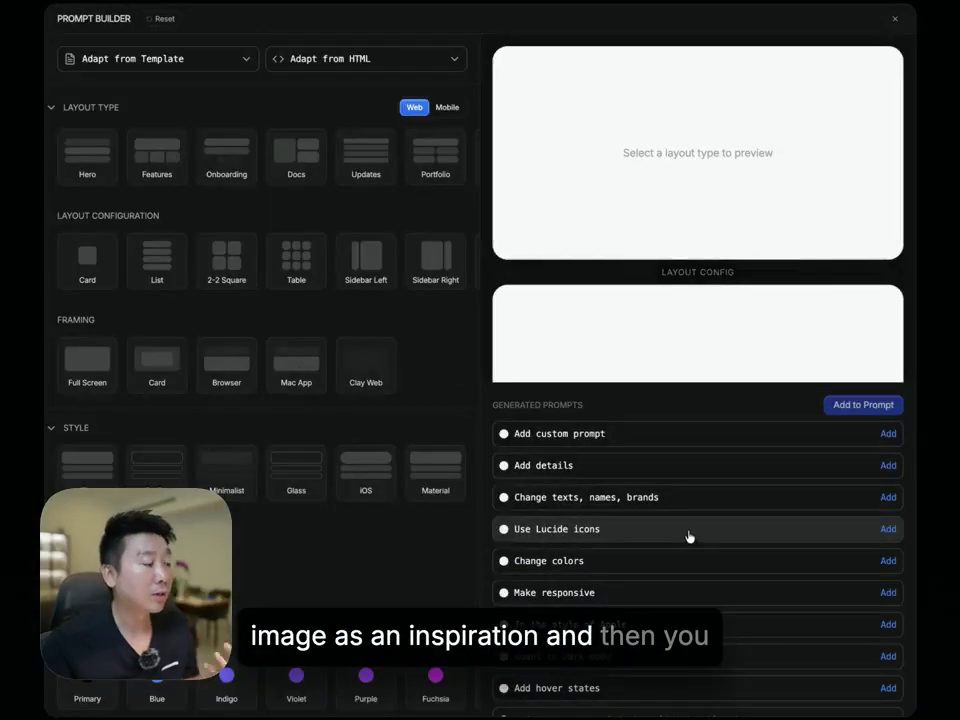
left_click(667, 468)
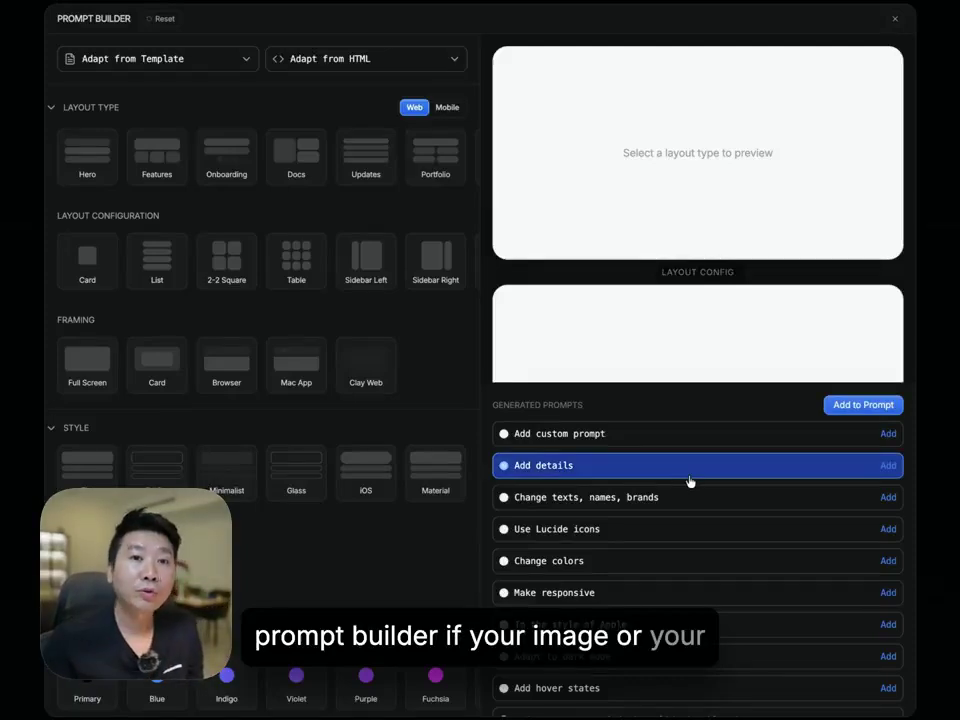
left_click(610, 500)
left_click(665, 531)
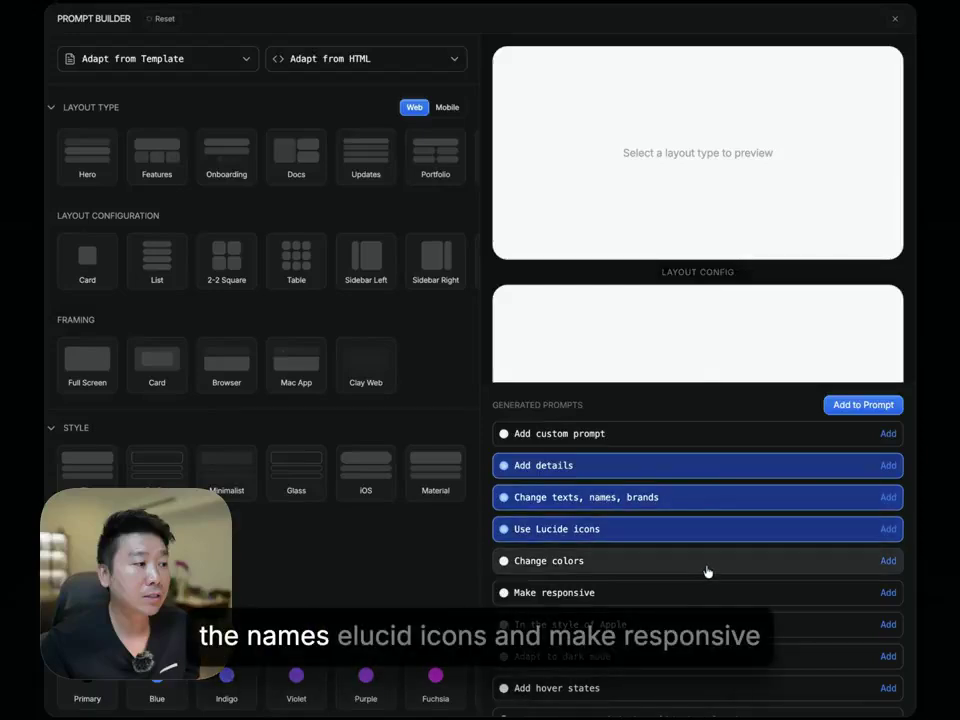
left_click(628, 597)
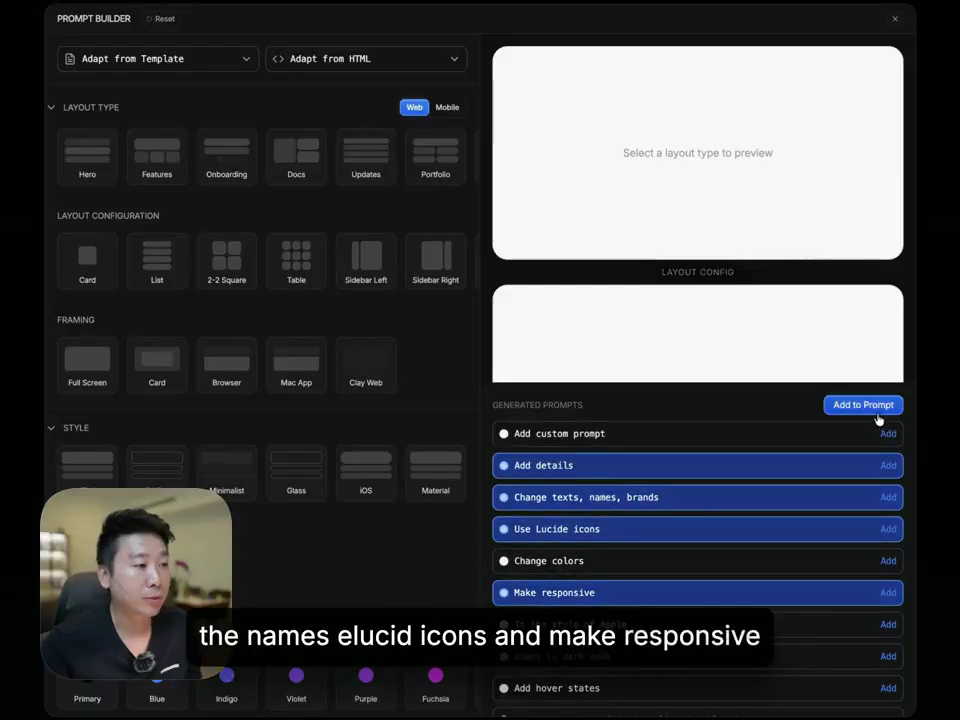
left_click(863, 405)
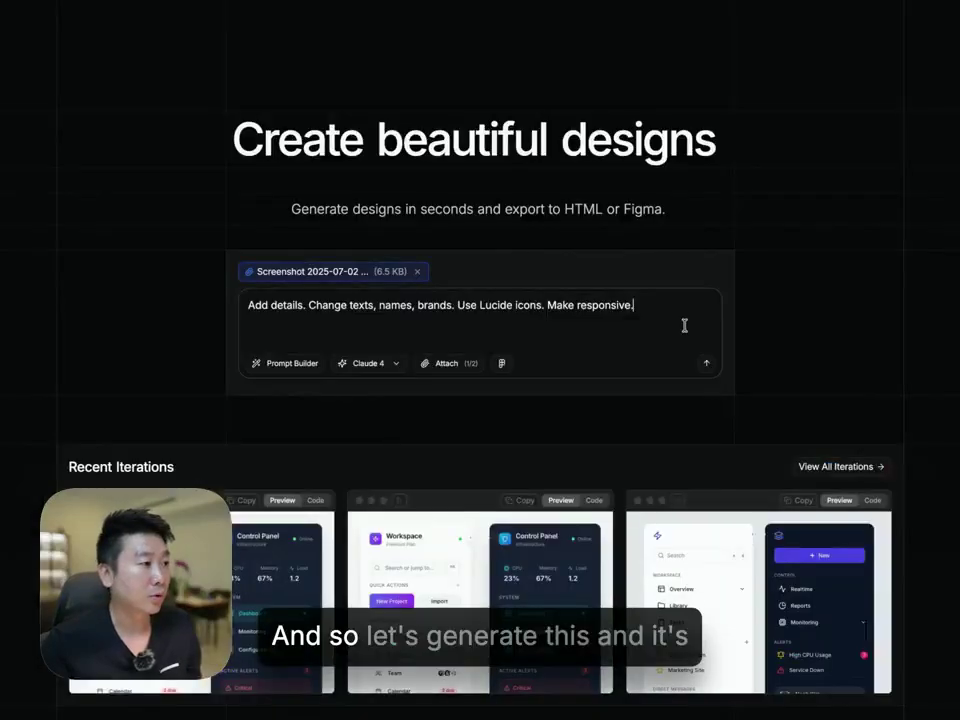
key("Return")
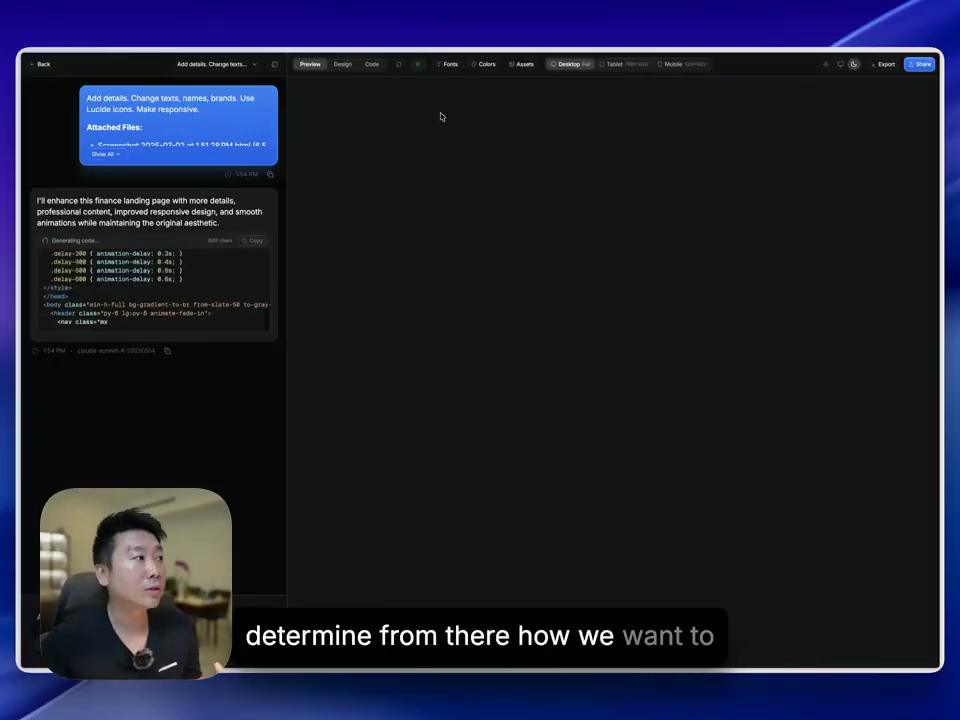
- Expand the submitted prompt and examine the attached "Elevating Your Finance" design while the new code is generated
left_click(113, 154)
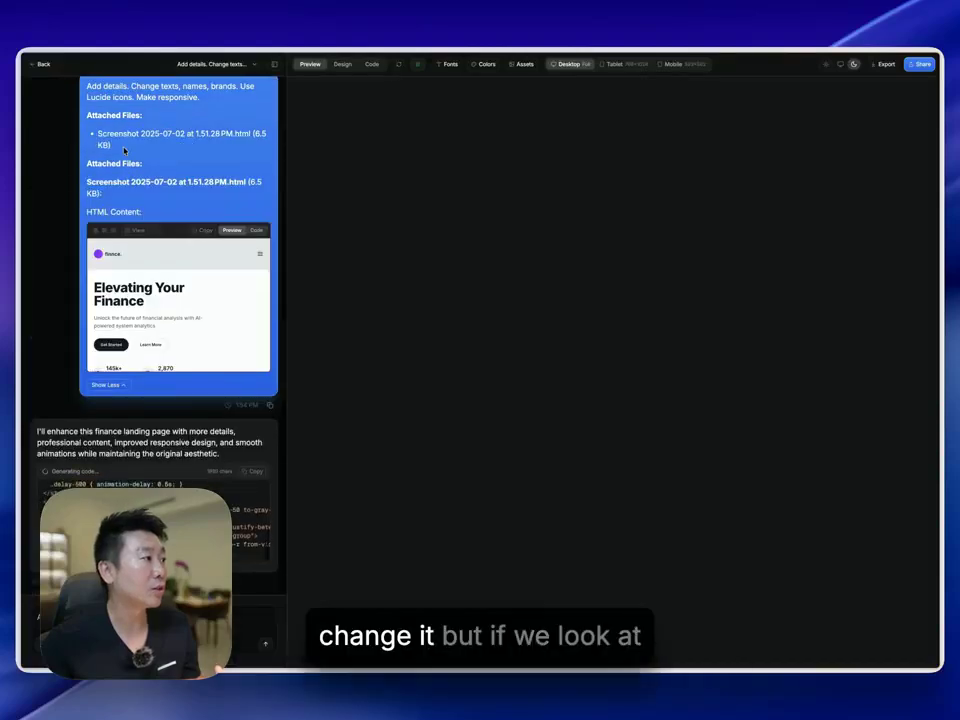
scroll(162, 327, "down", 5)
scroll(162, 327, "up", 5)
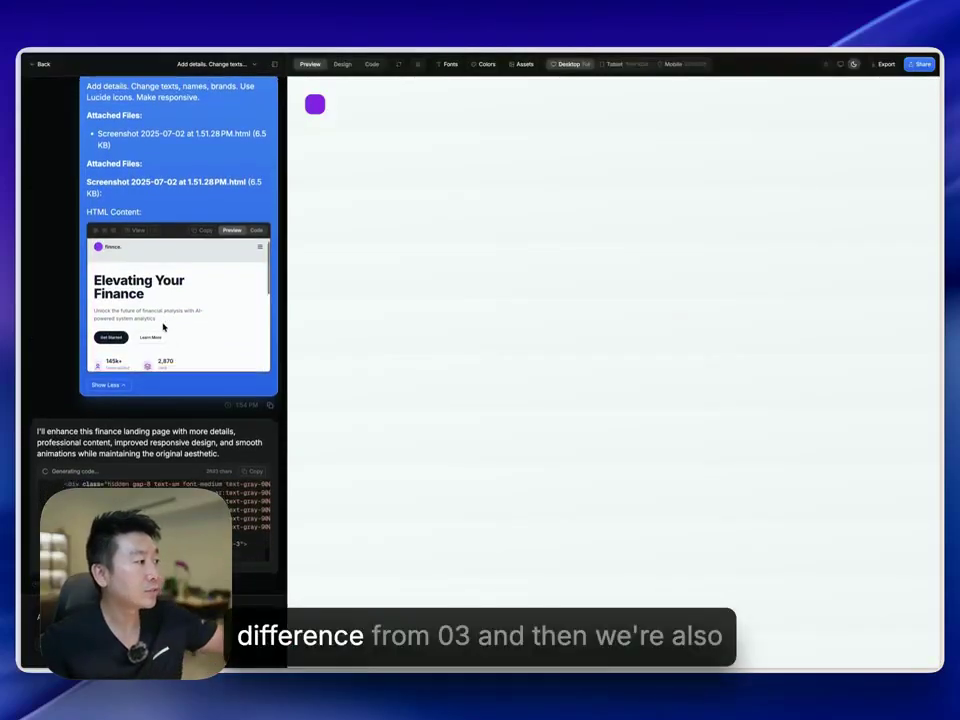
scroll(132, 335, "down", 2)
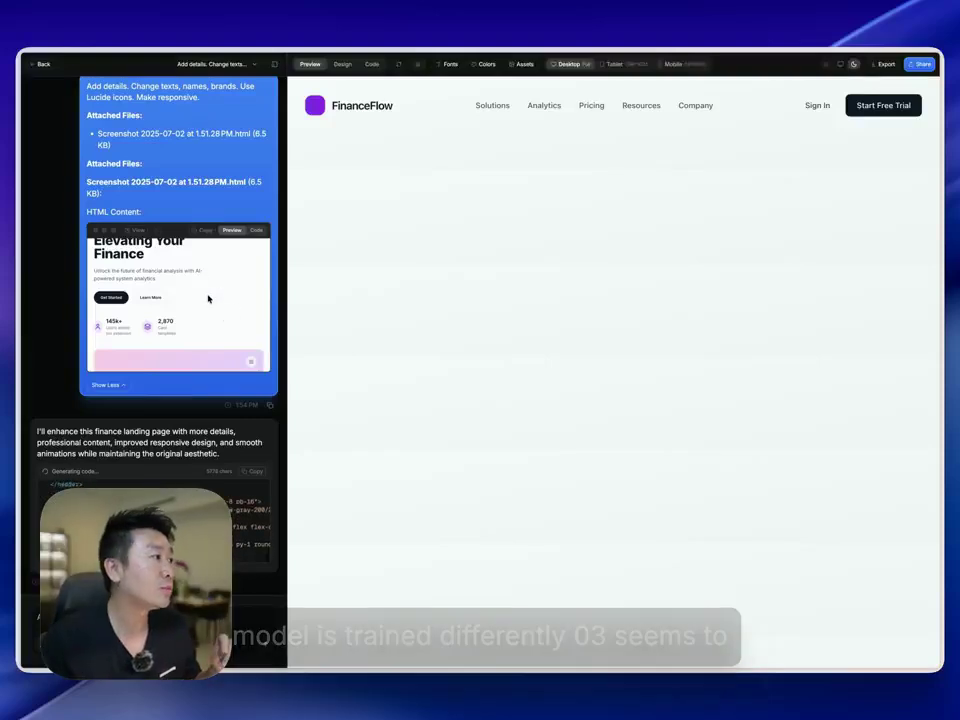
scroll(221, 298, "up", 2)
scroll(221, 298, "down", 2)
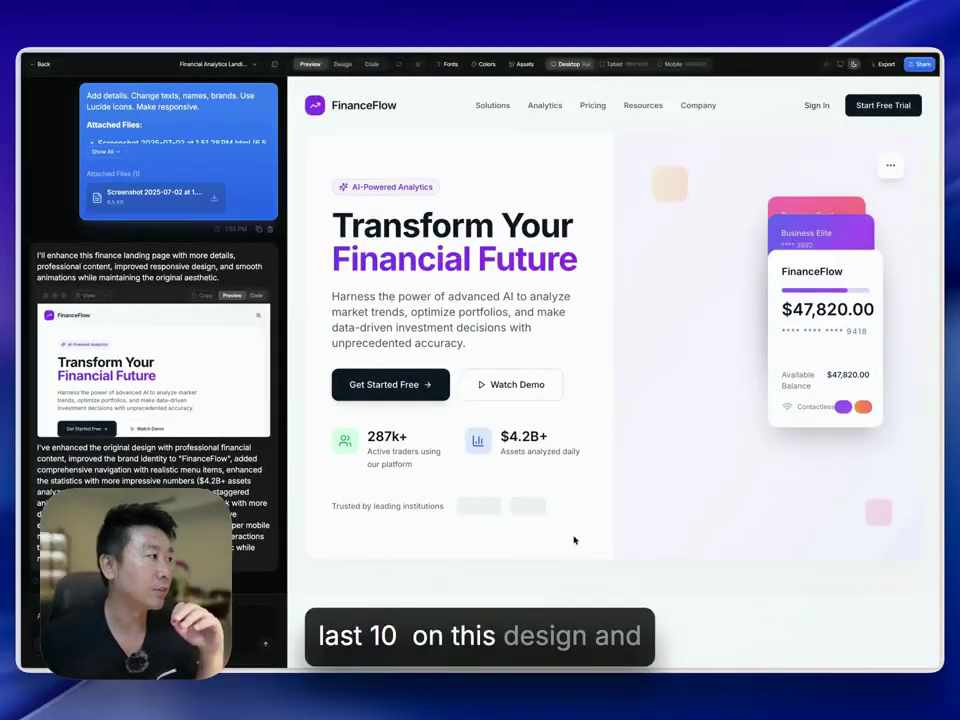
- View the original "Elevating Your Finance" design at full size, and return to the generated FinanceFlow version for comparison
left_click(106, 151)
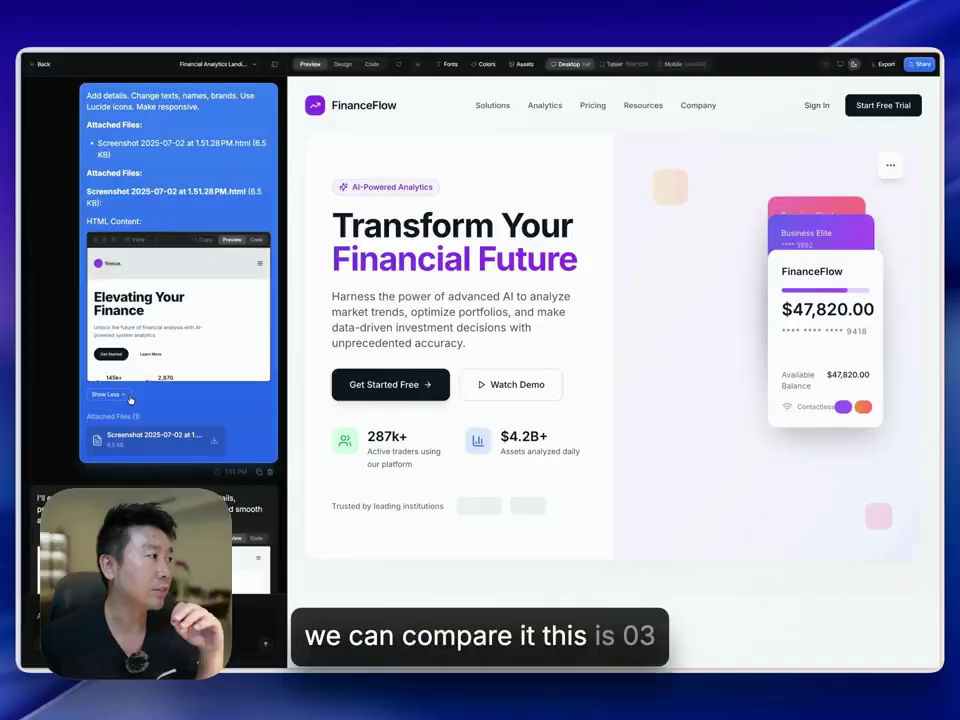
left_click(137, 244)
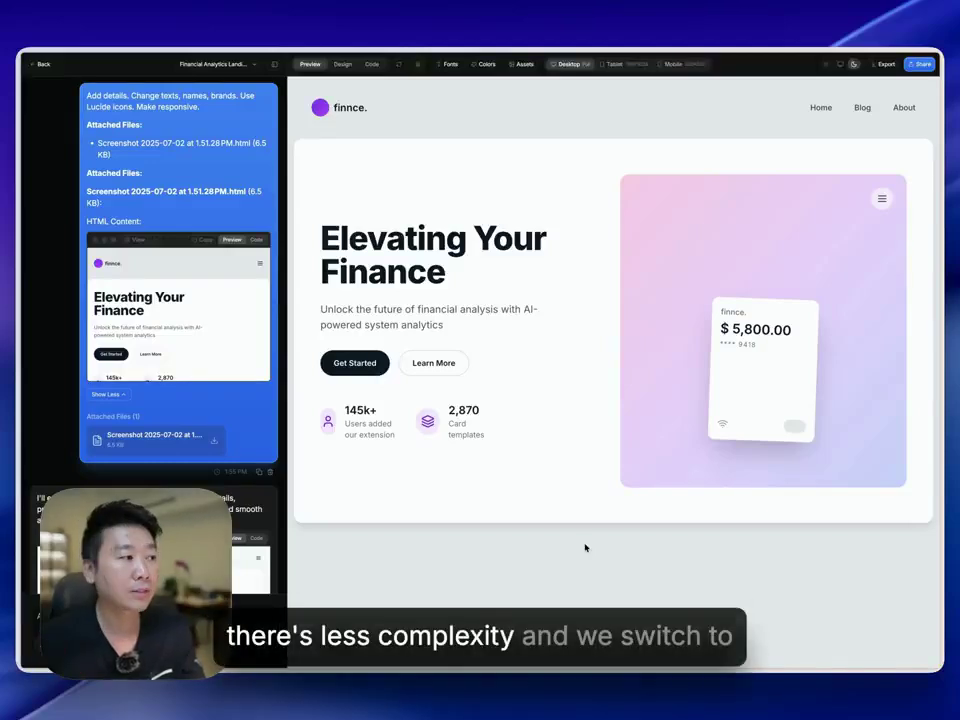
scroll(155, 280, "down", 3)
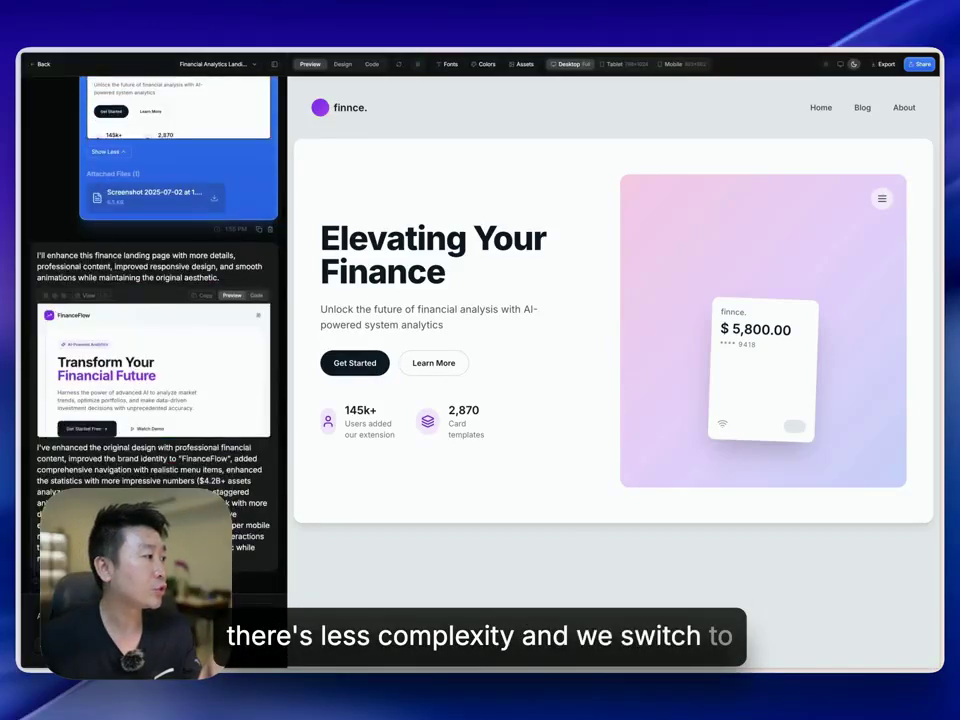
left_click(85, 298)
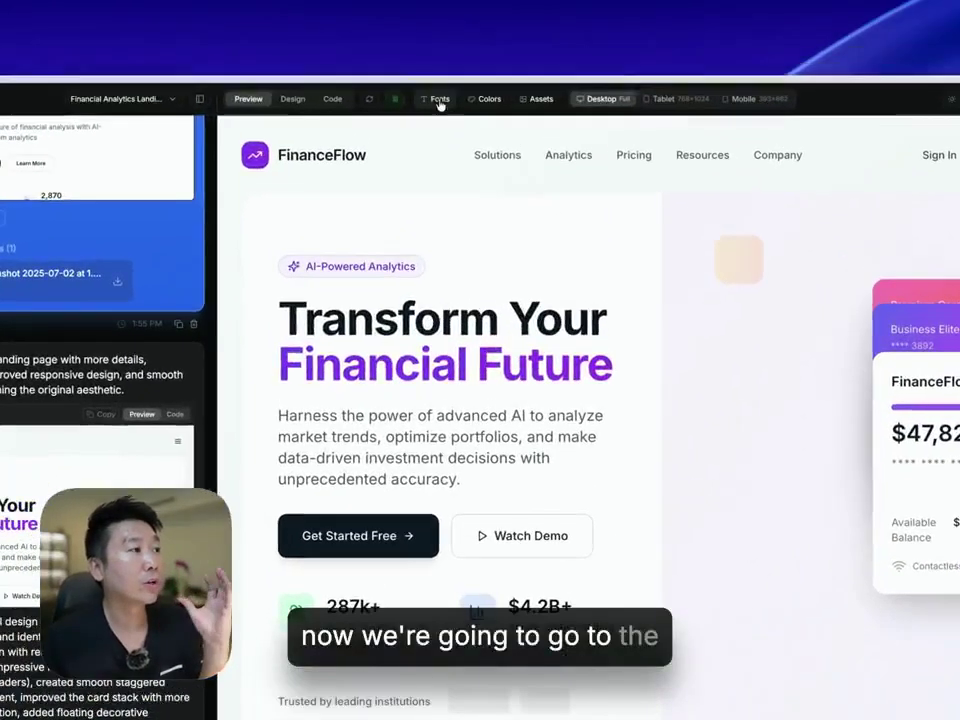
- Try the Inter, Geist, Manrope, Playfair and Instrument font pairings on the FinanceFlow landing page
left_click(440, 101)
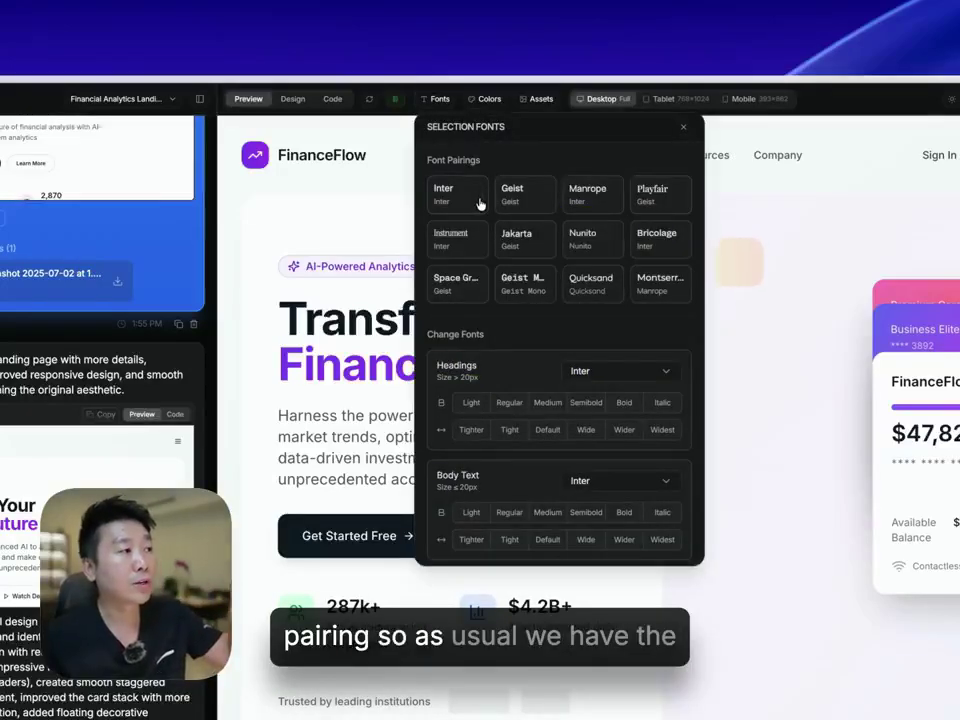
left_click(471, 203)
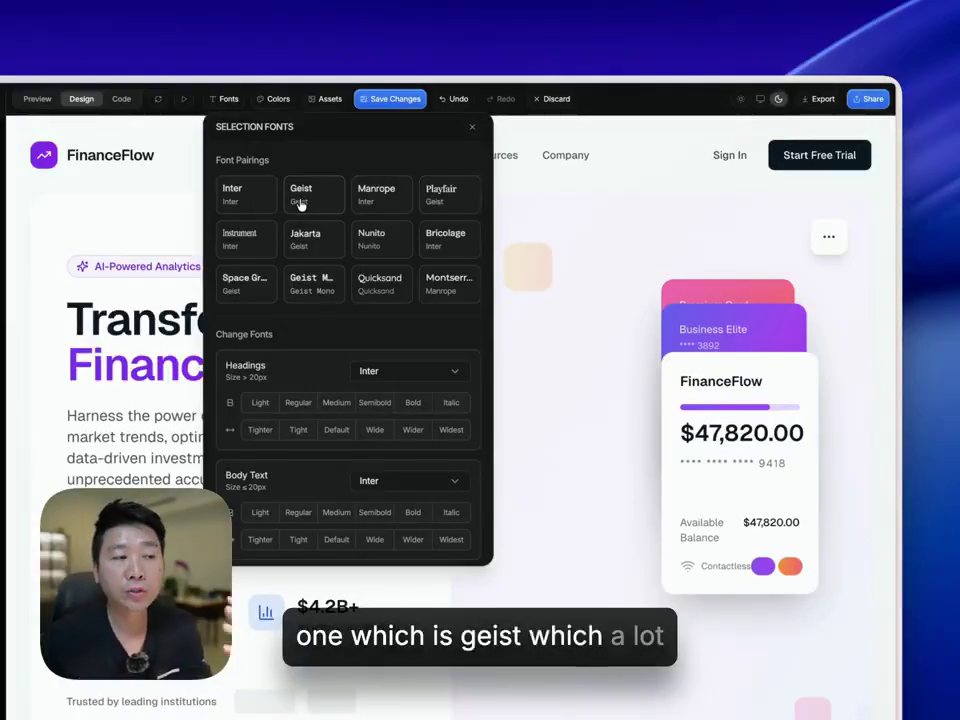
left_click(372, 201)
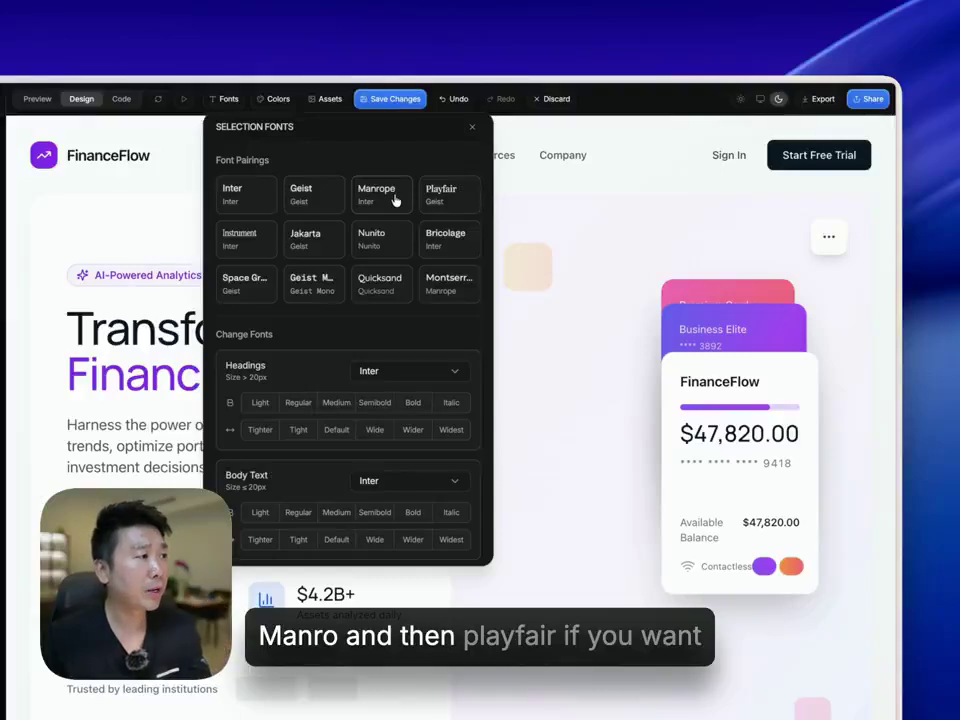
left_click(445, 198)
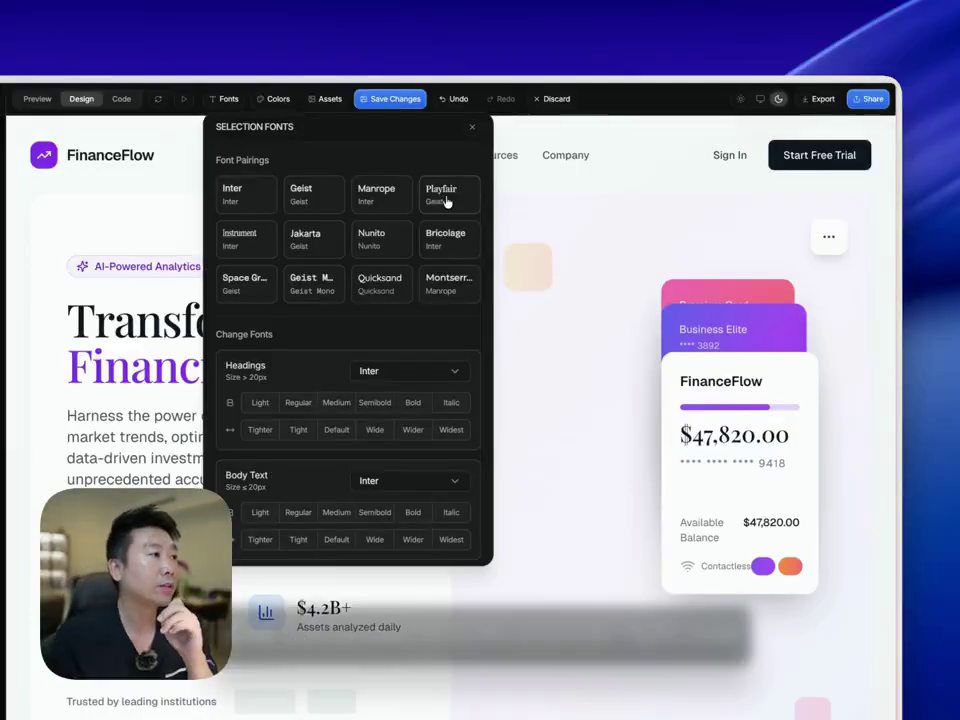
left_click(263, 245)
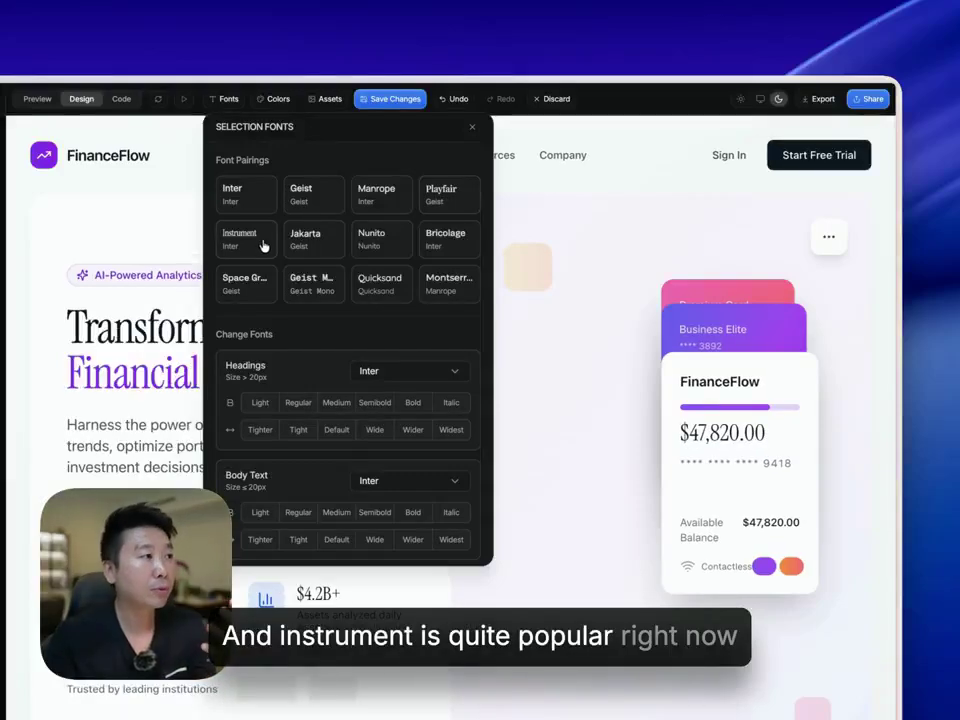
- Compare the Jakarta, Nunito, Quicksand, Space Grotesk and Geist Mono font pairings, and apply the Jakarta and Geist pairing
left_click(316, 255)
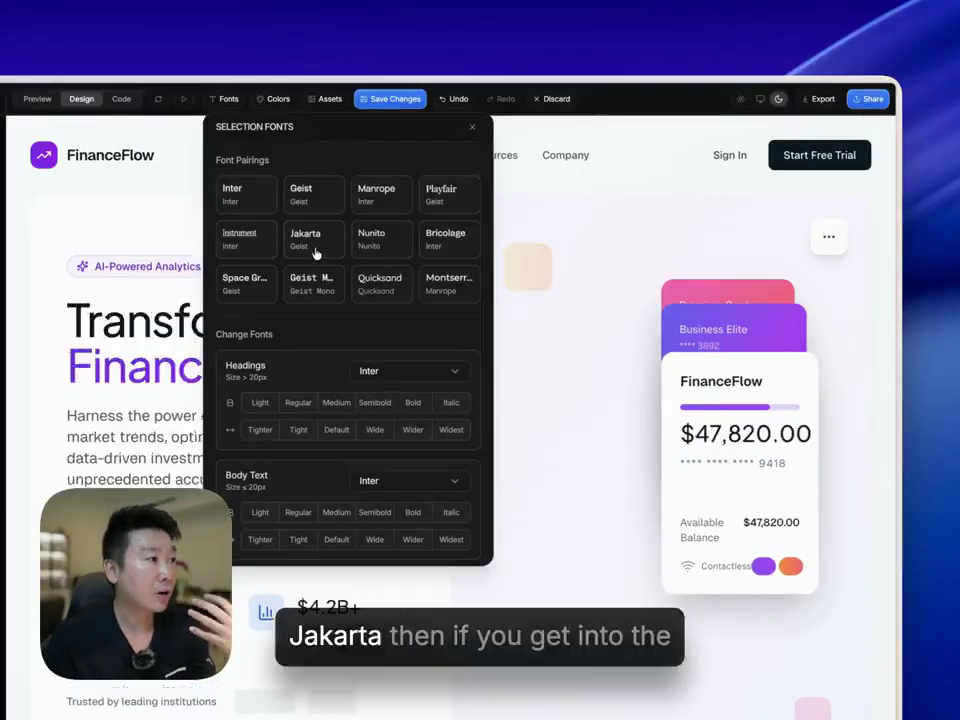
left_click(380, 252)
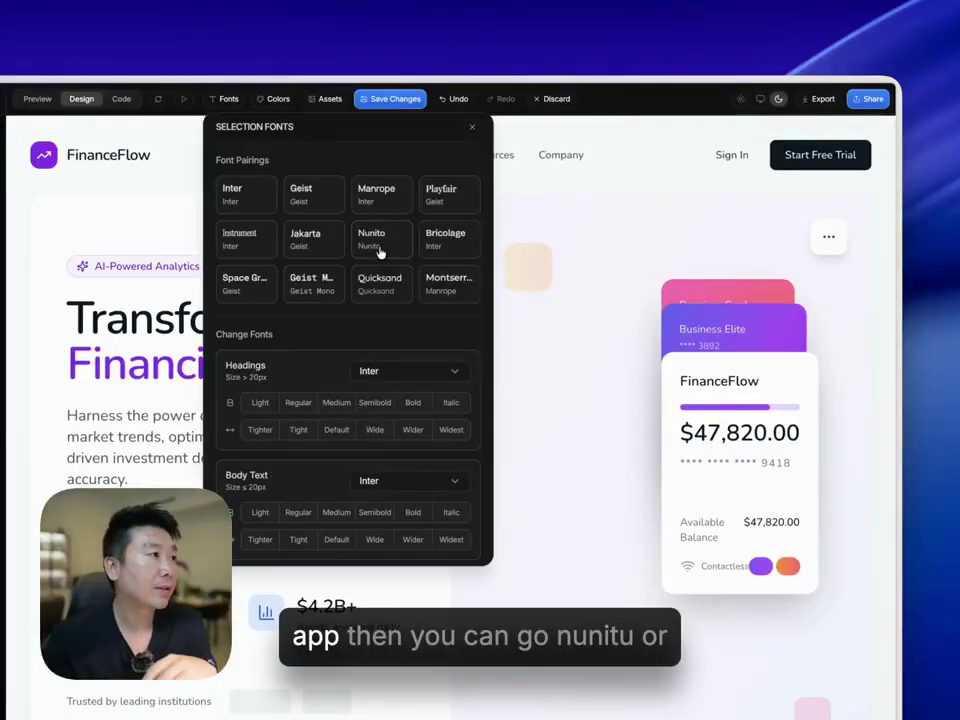
left_click(396, 287)
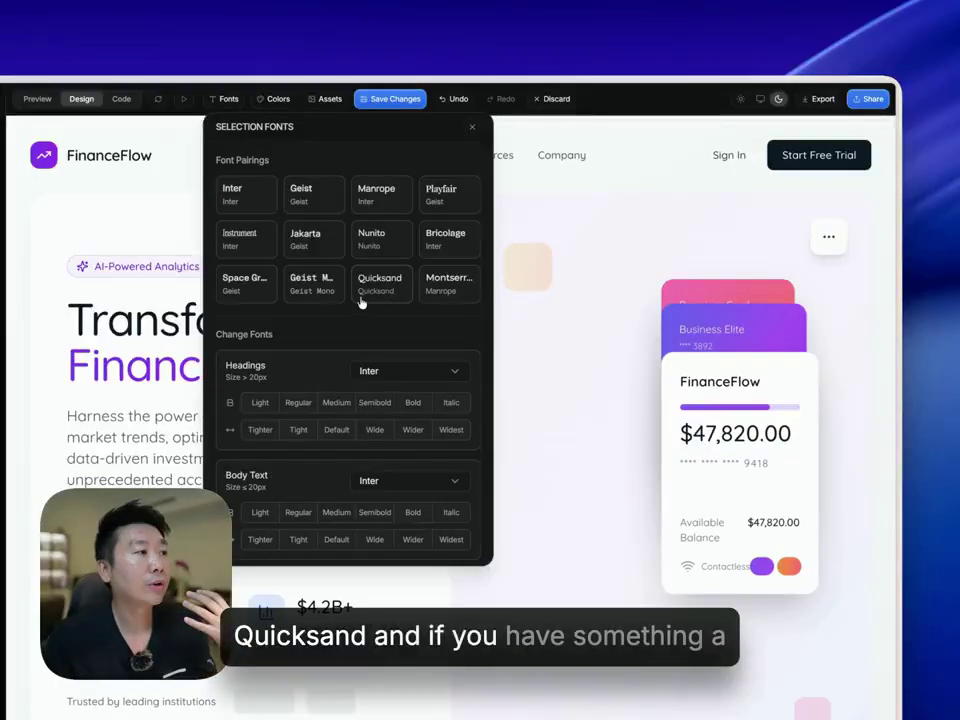
left_click(254, 287)
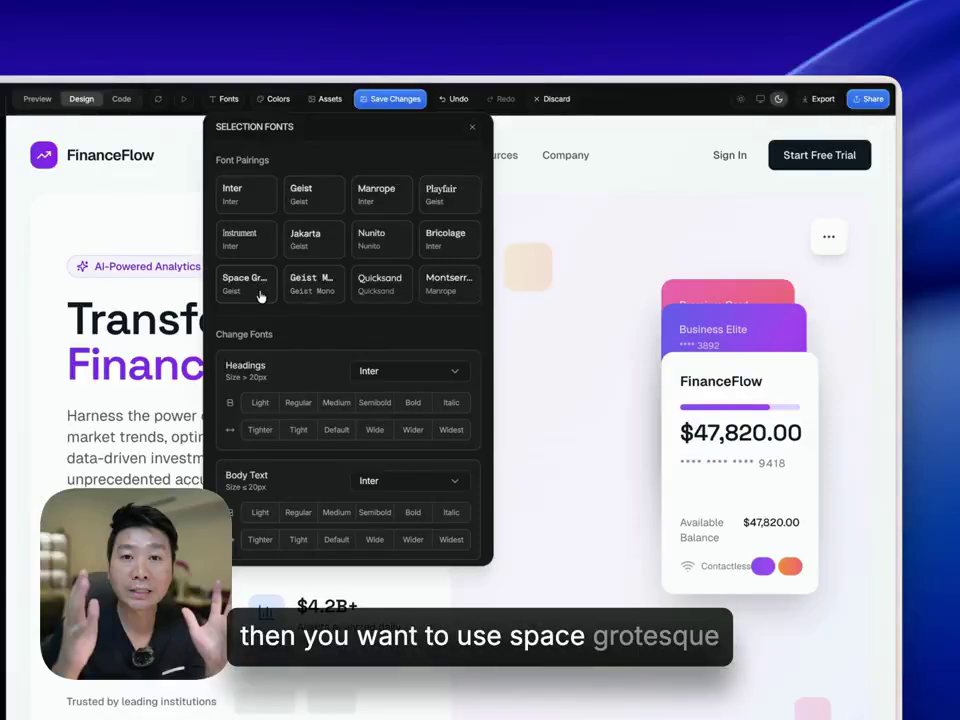
left_click(316, 290)
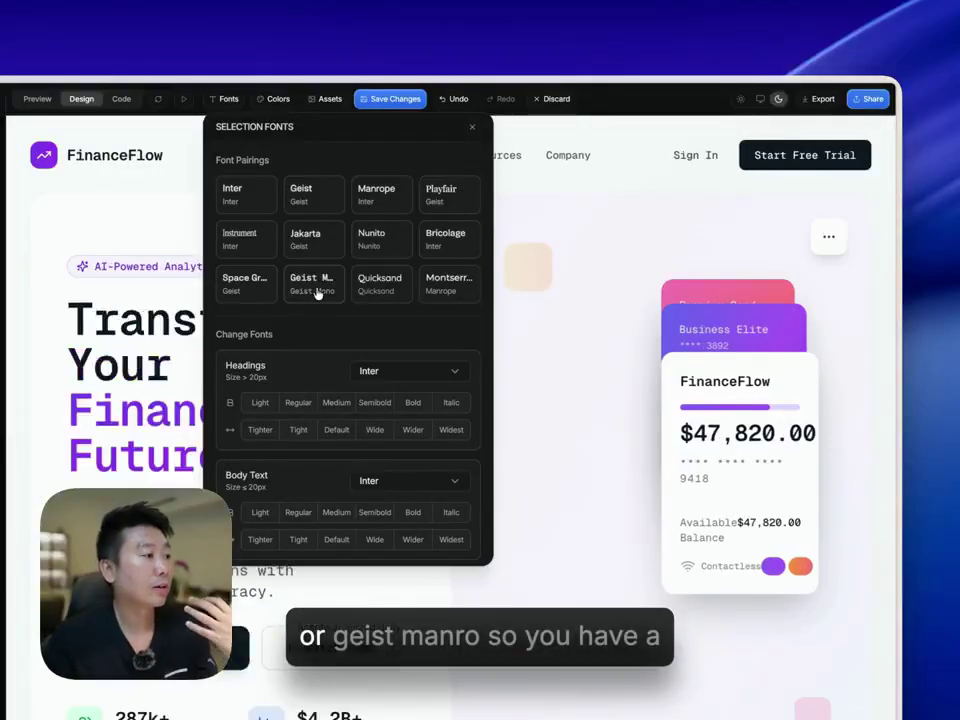
left_click(256, 289)
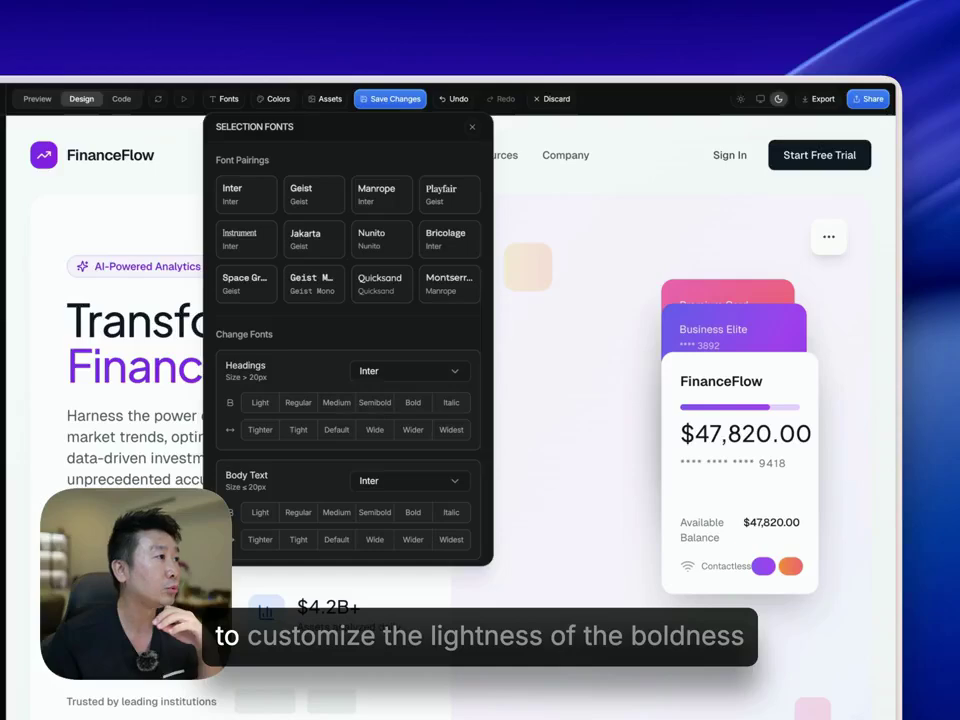
- Hide the chat sidebar, compare the Bold, Medium and Regular heading weights, and set the headings to Light
left_click(3, 98)
left_click(228, 98)
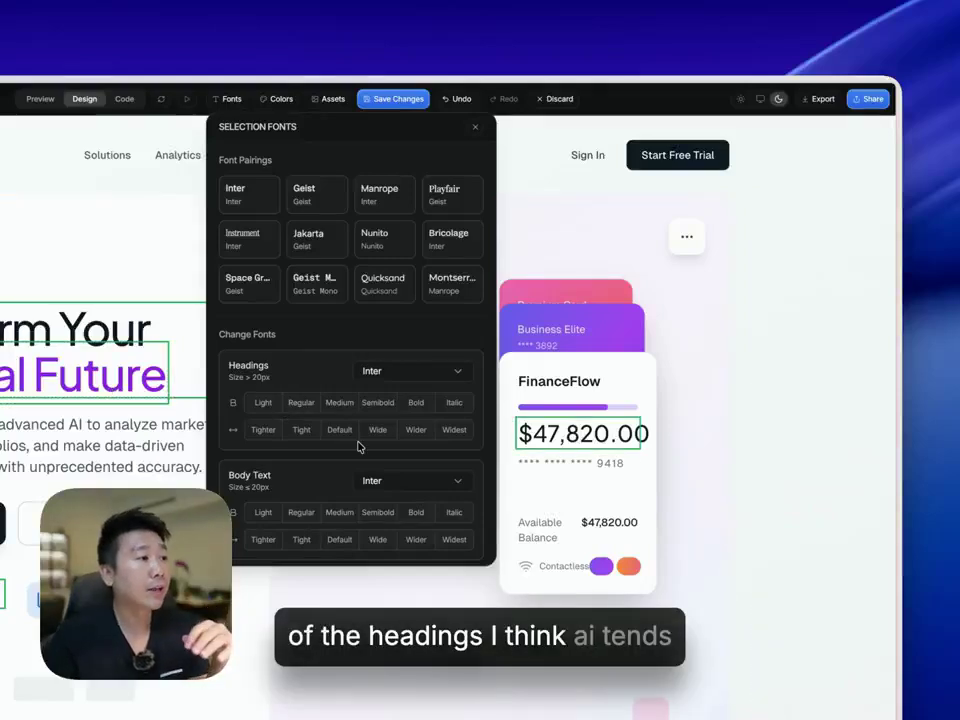
left_click(415, 404)
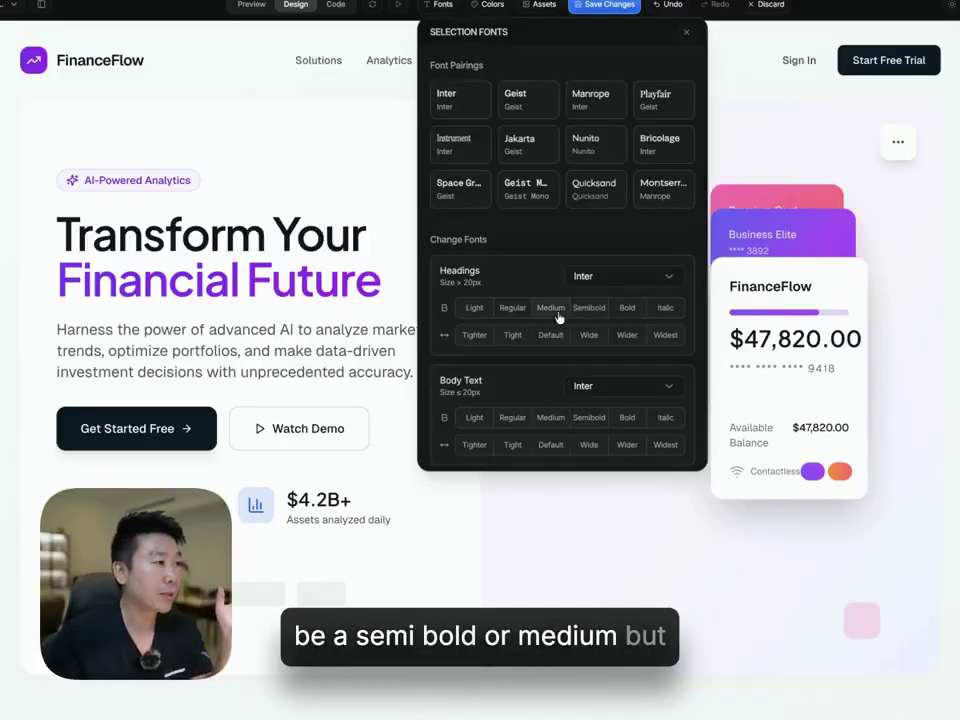
left_click(519, 316)
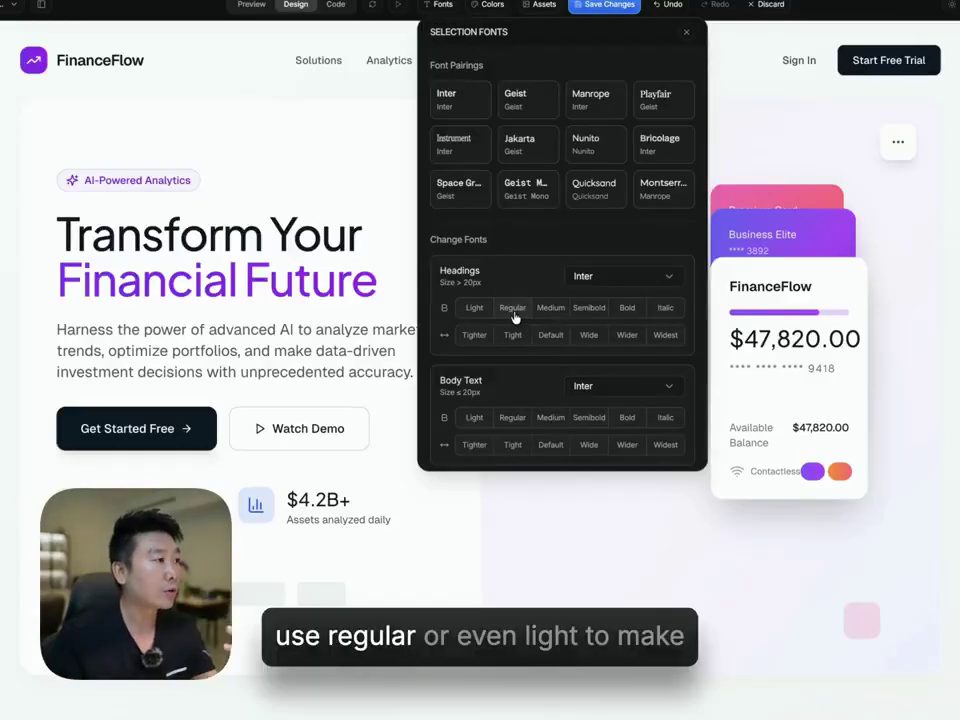
left_click(514, 316)
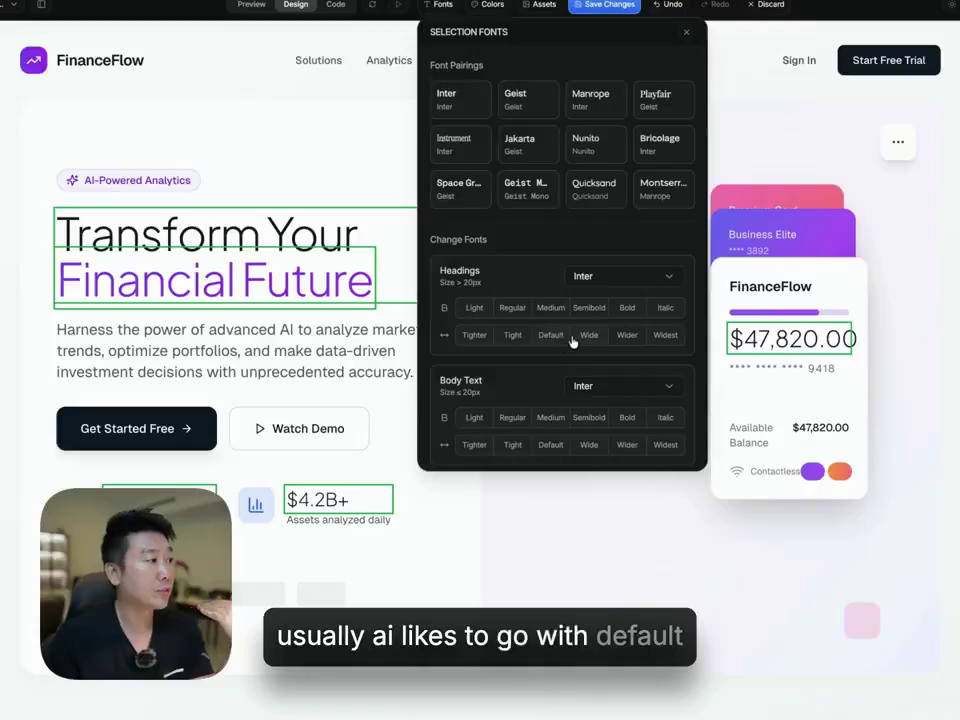
- Compare Wide and Tight letter spacing on the headings, set it to Tighter, and check which text it applies to
left_click(588, 336)
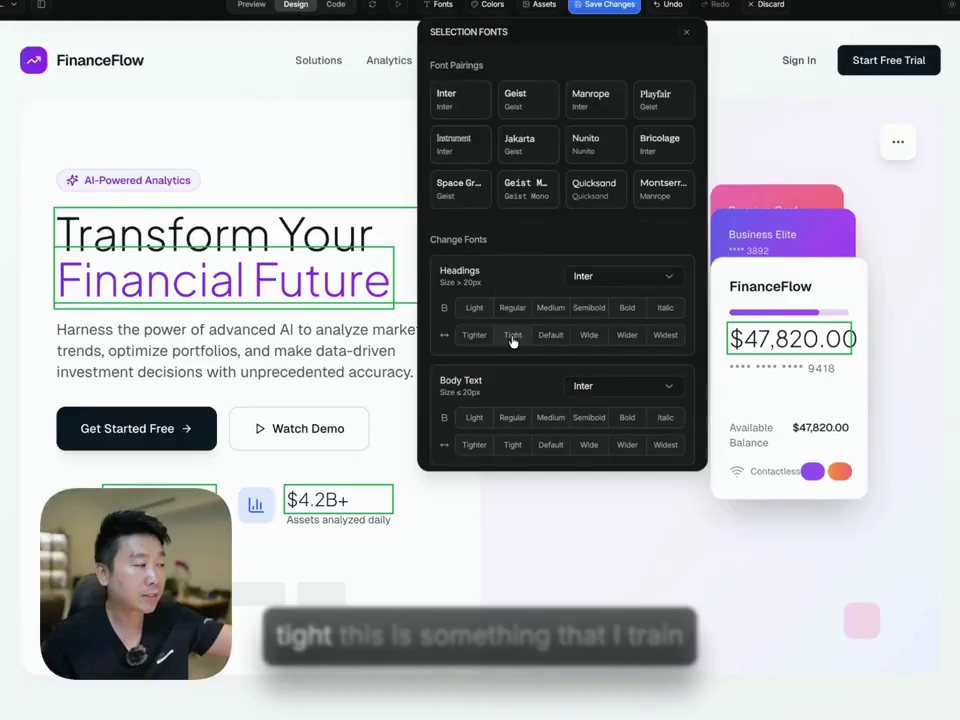
left_click(512, 336)
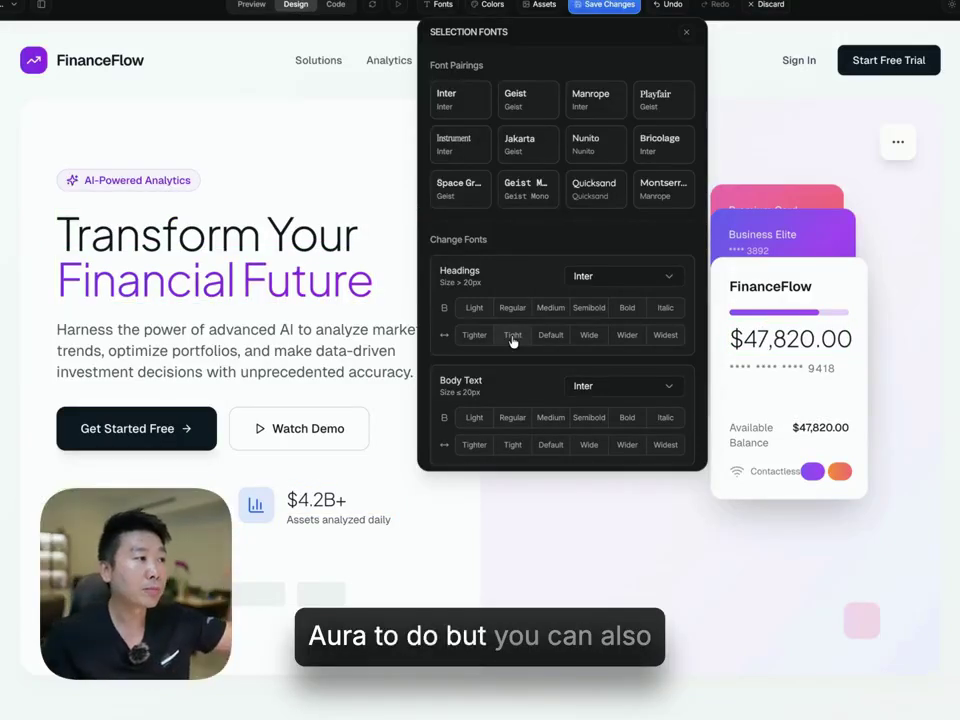
left_click(477, 338)
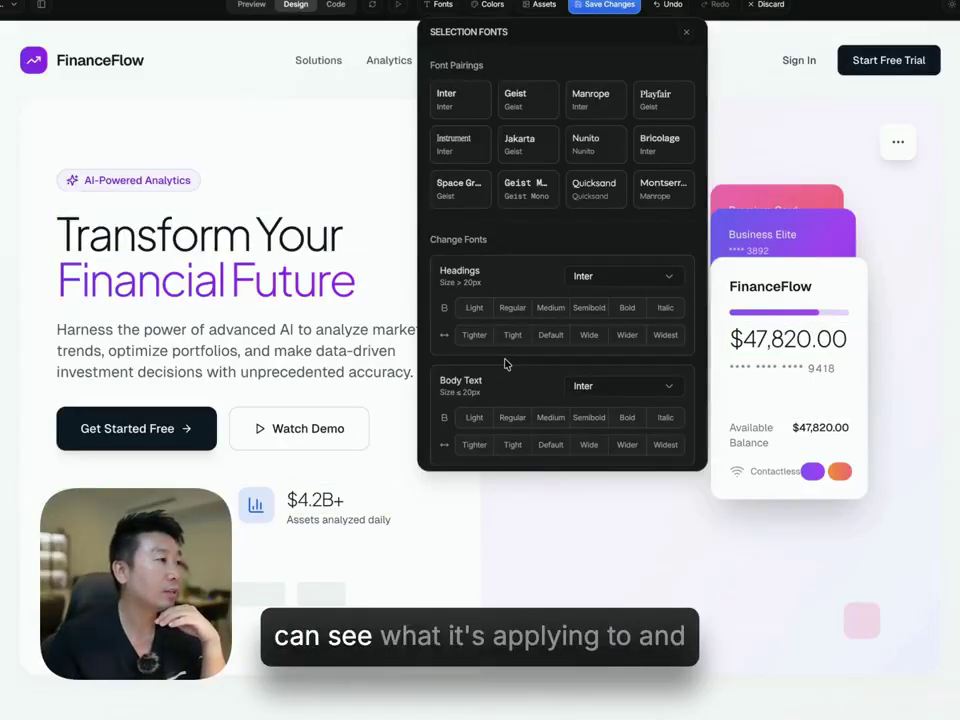
scroll(500, 364, "down", 3)
scroll(505, 365, "up", 3)
mouse_move(493, 264)
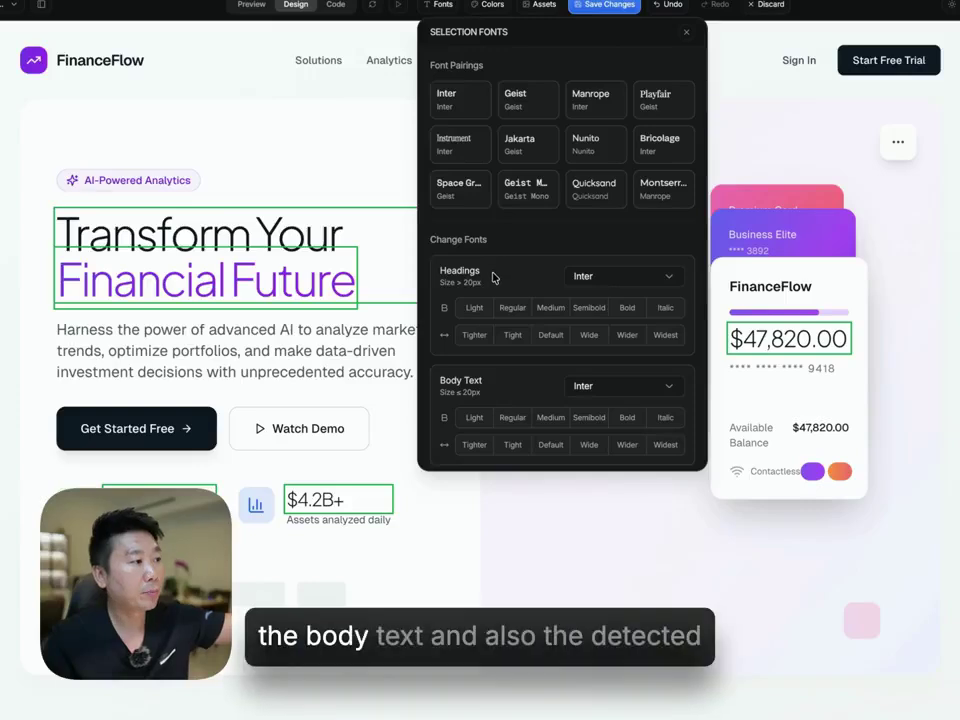
- Examine the Headings, Body Text and detected Geist and Jakarta font settings, checking which page text each one covers
mouse_move(488, 399)
scroll(487, 398, "down", 3)
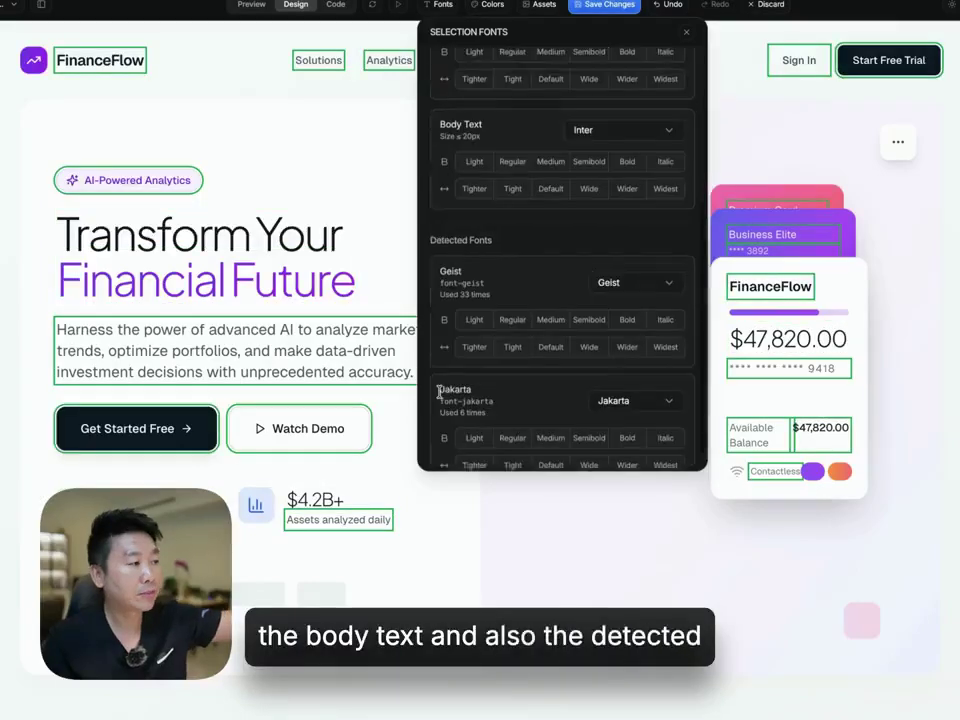
mouse_move(483, 372)
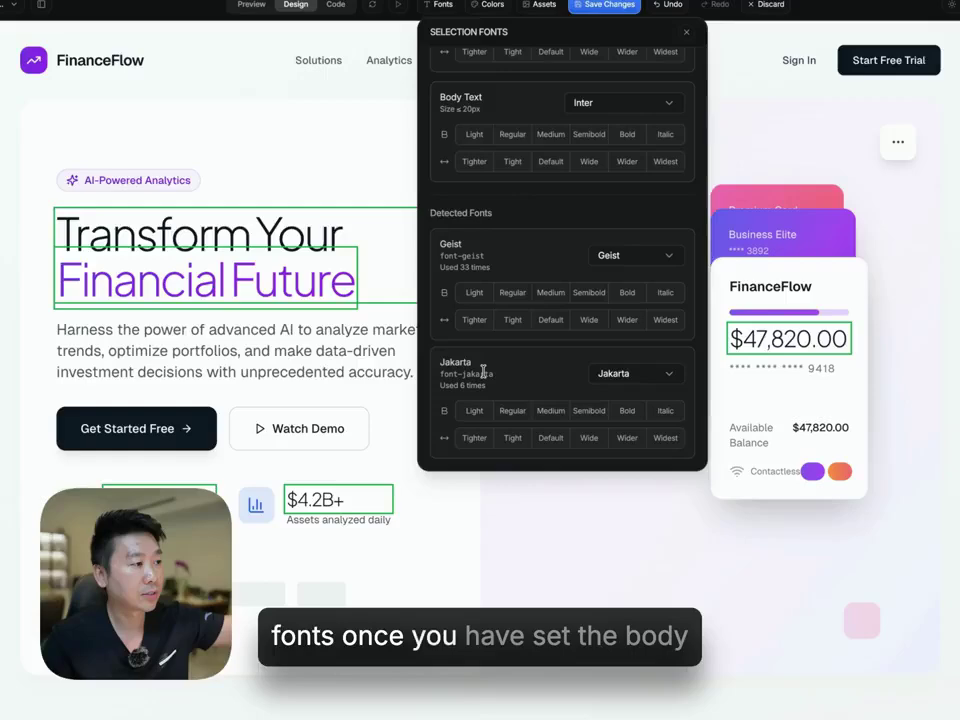
mouse_move(472, 244)
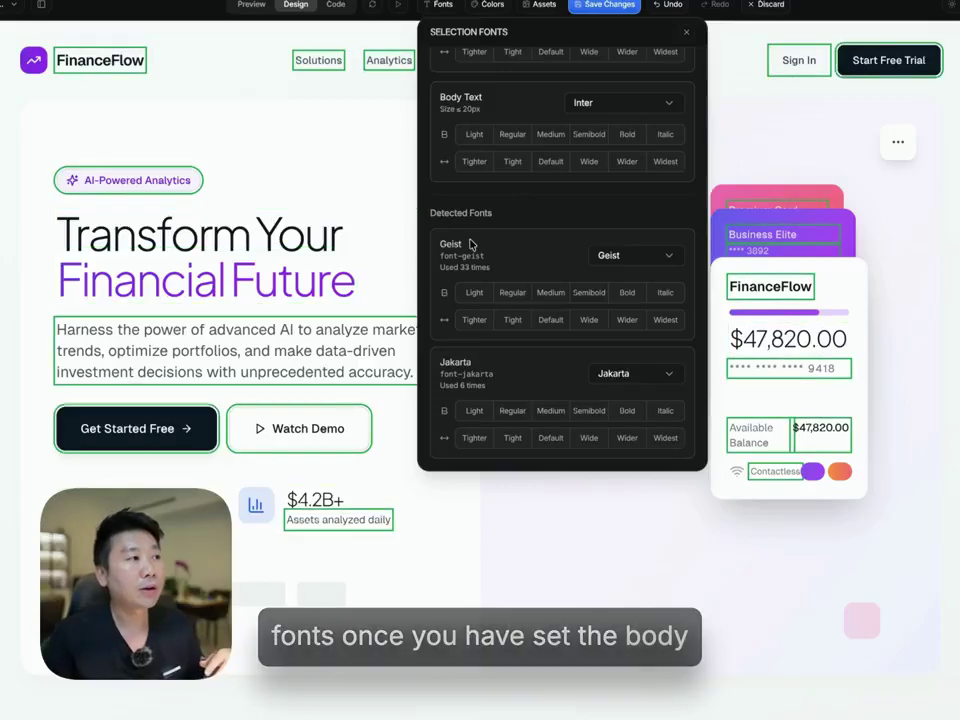
scroll(493, 228, "up", 4)
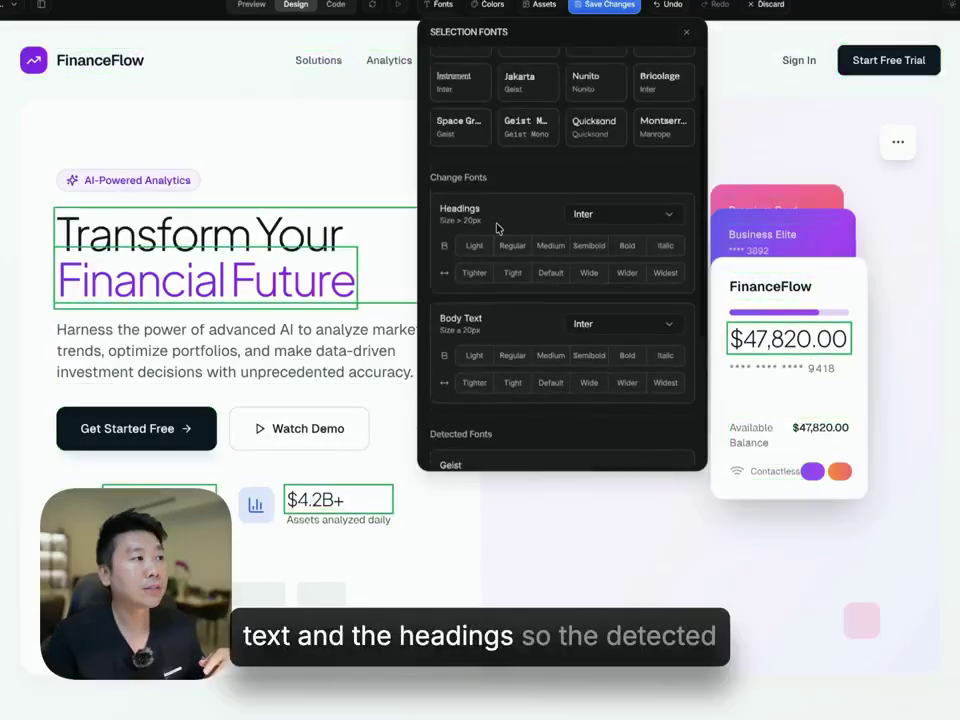
scroll(498, 226, "down", 4)
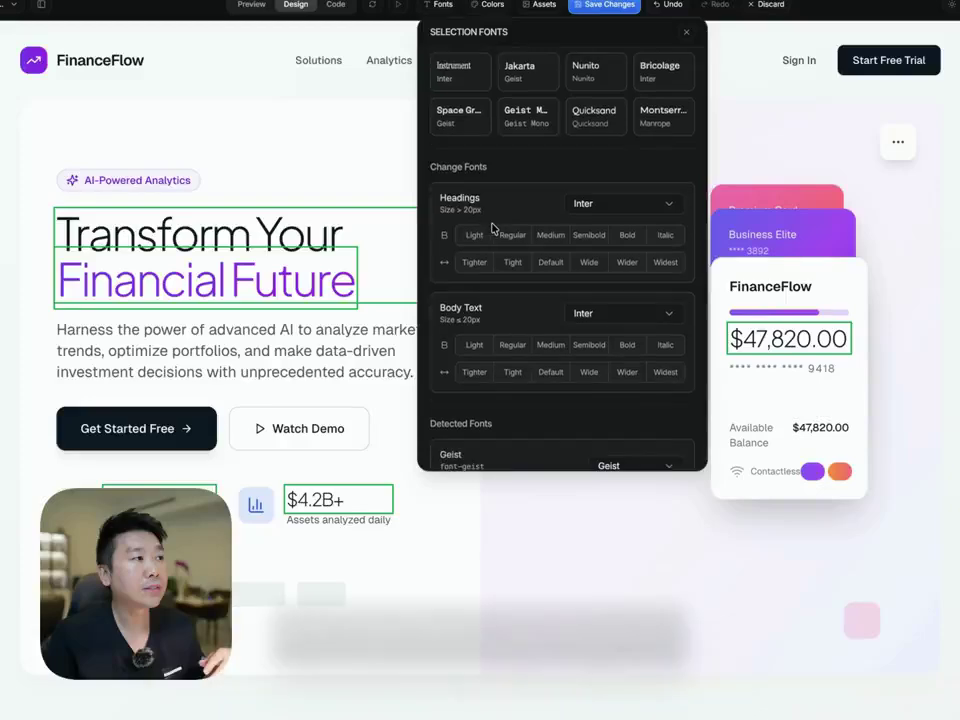
scroll(527, 310, "up", 2)
scroll(525, 311, "down", 3)
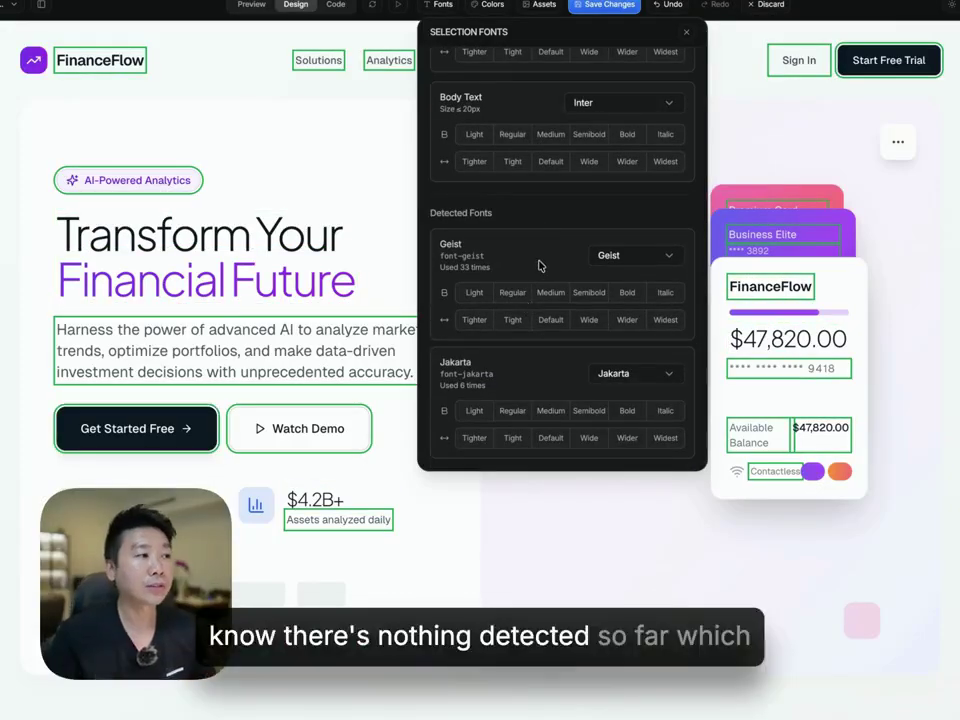
scroll(539, 268, "up", 3)
scroll(540, 266, "up", 5)
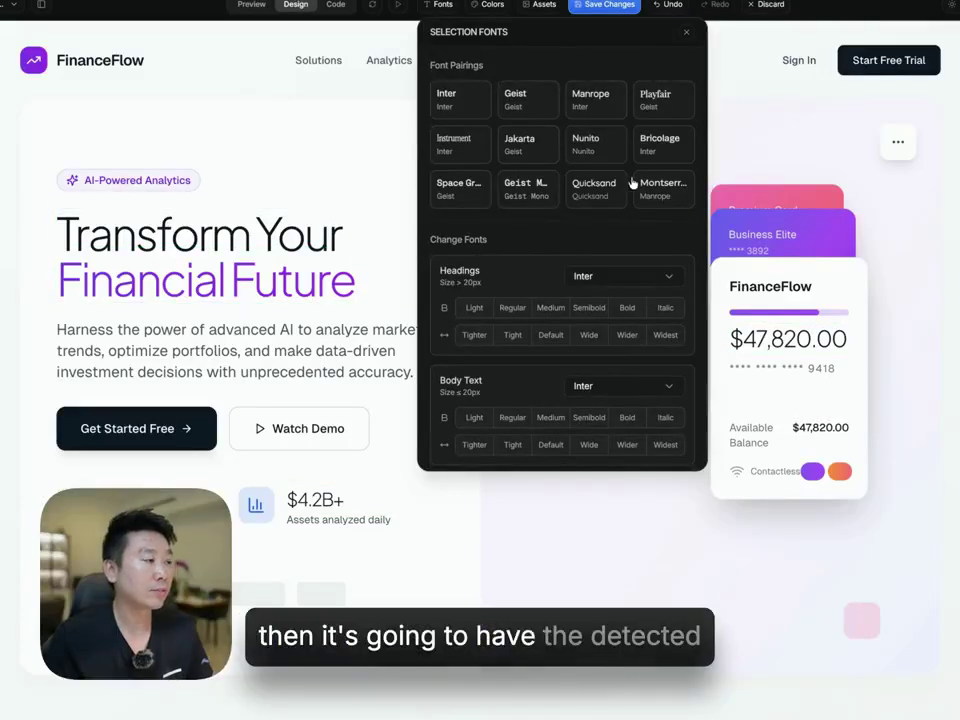
scroll(632, 183, "down", 10)
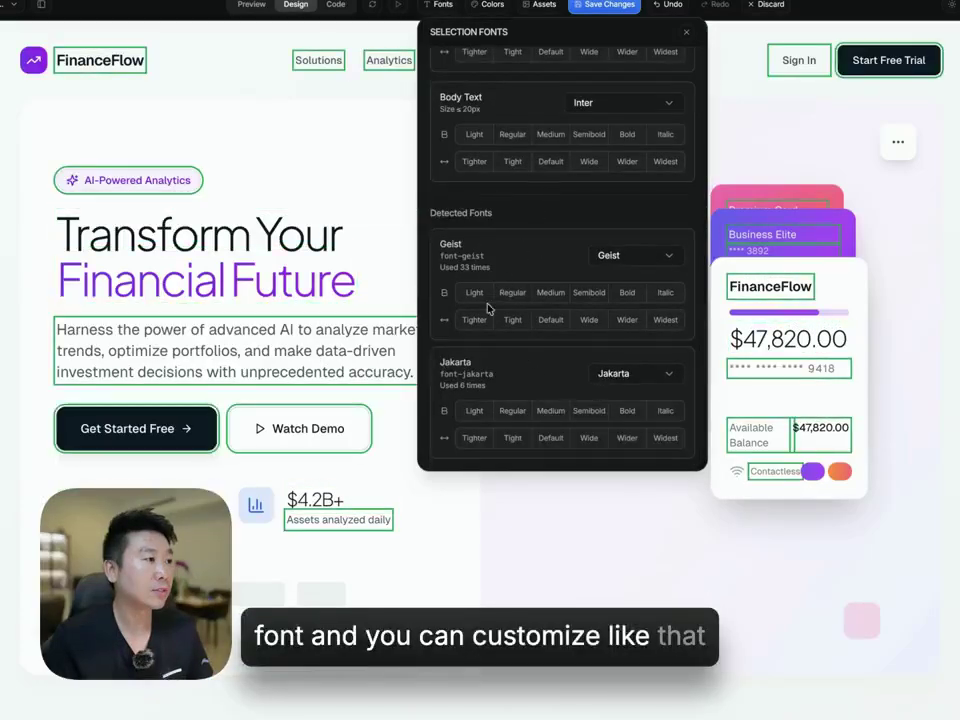
scroll(491, 262, "up", 10)
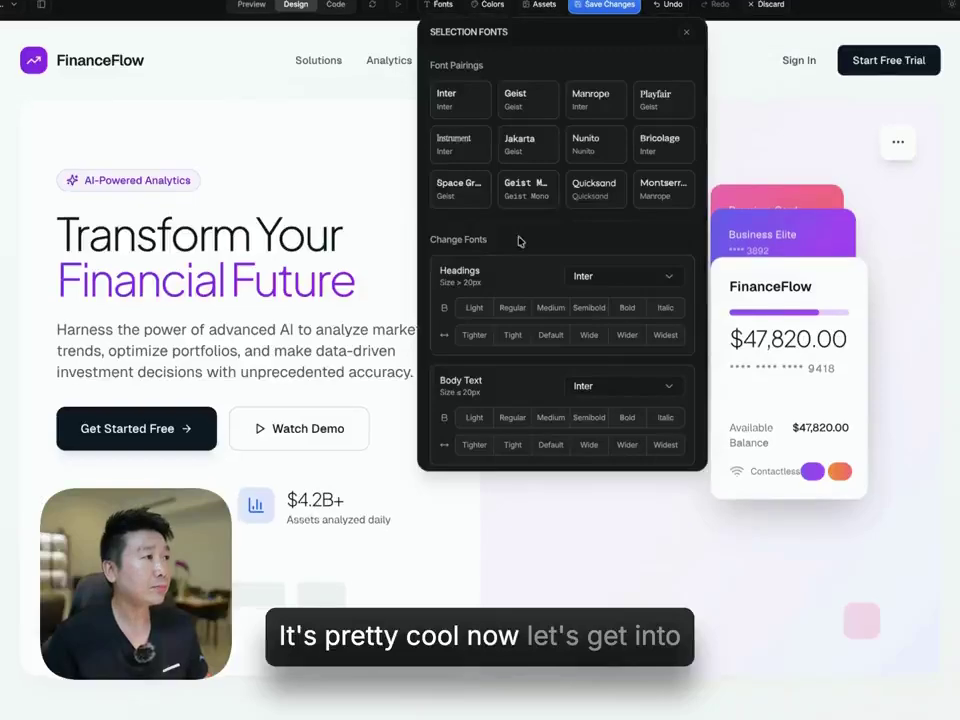
- Compare the page's Light and Dark color modes in the selection colors, and keep it in Dark
left_click(494, 6)
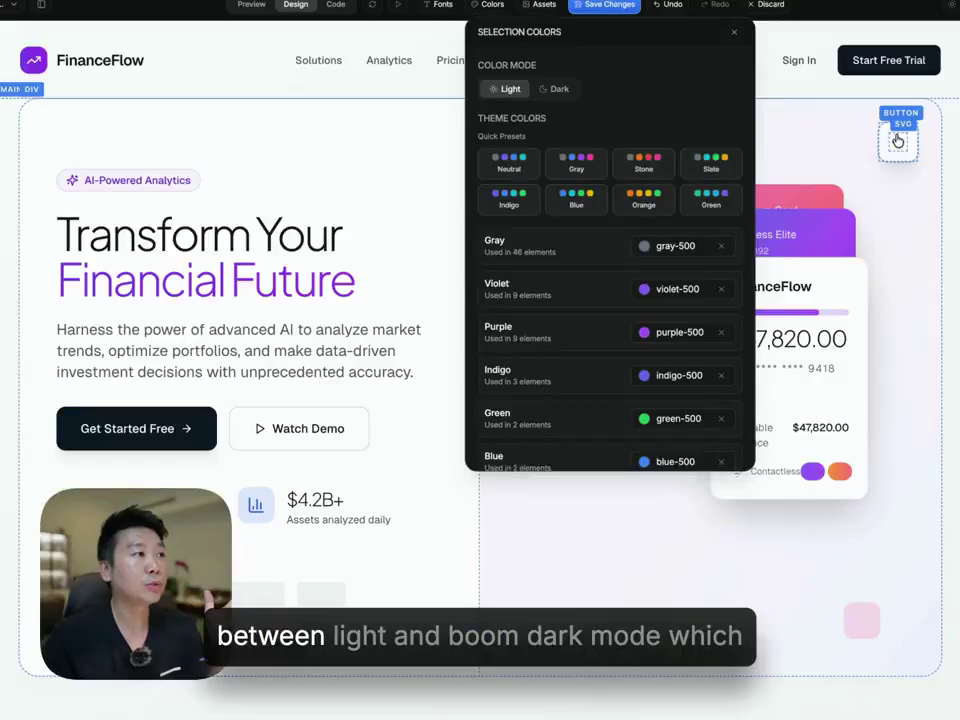
left_click(567, 97)
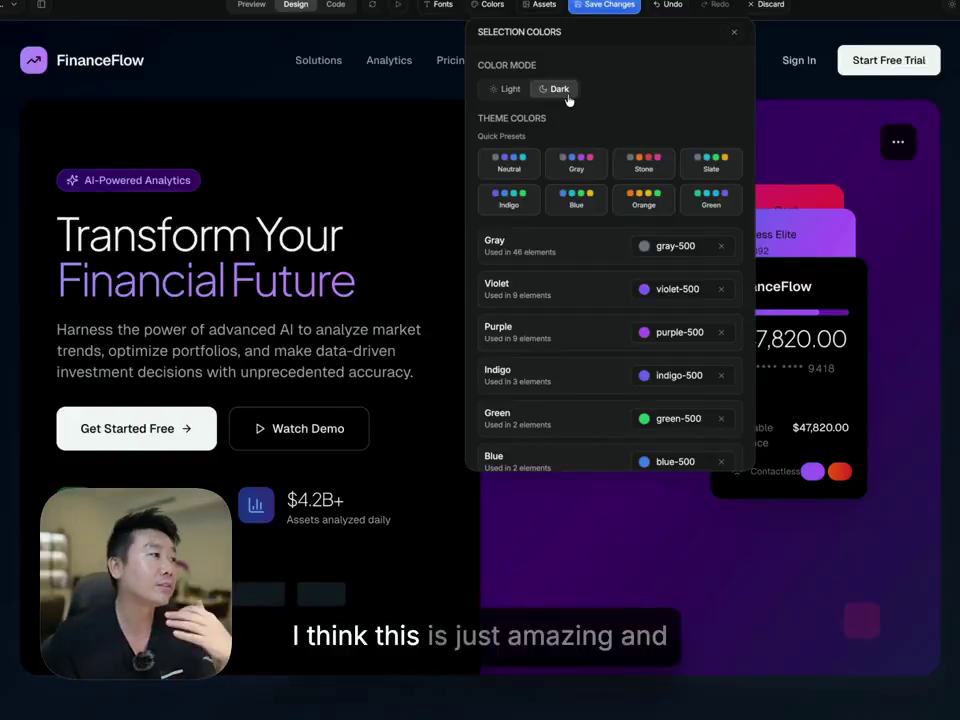
left_click(514, 93)
left_click(556, 91)
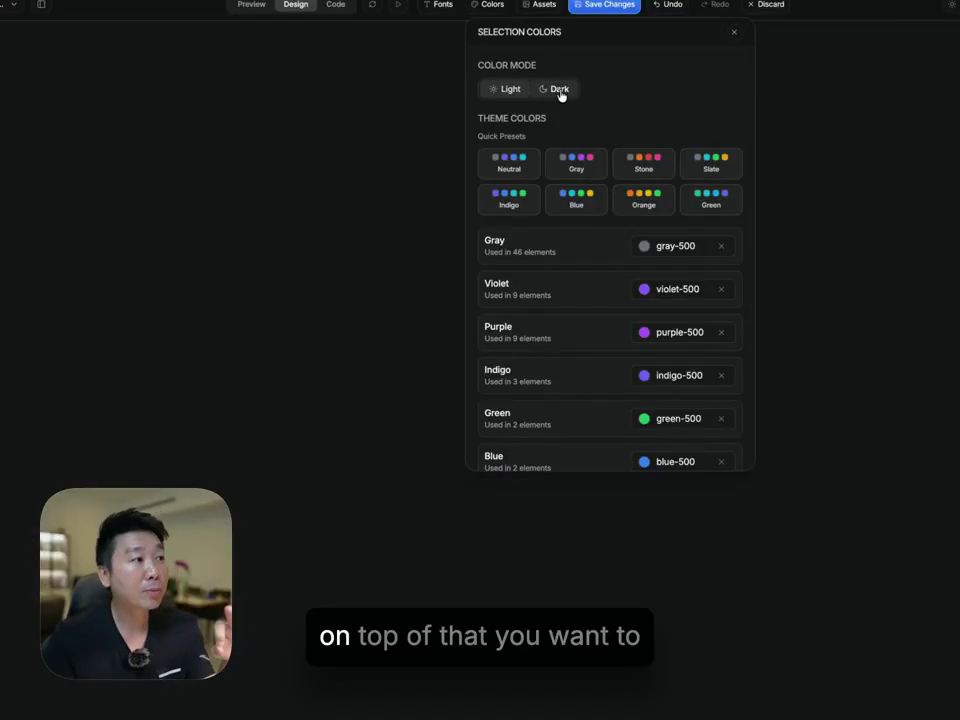
- Try the Gray, Stone, Slate and Neutral theme color presets on the page, returning to Slate
left_click(577, 174)
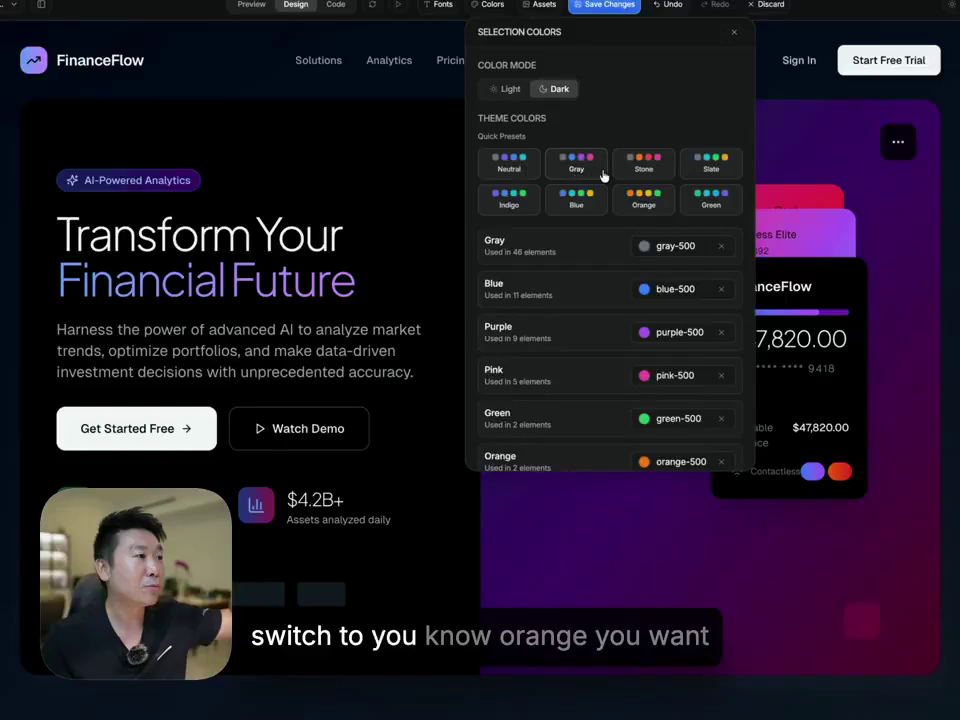
left_click(642, 172)
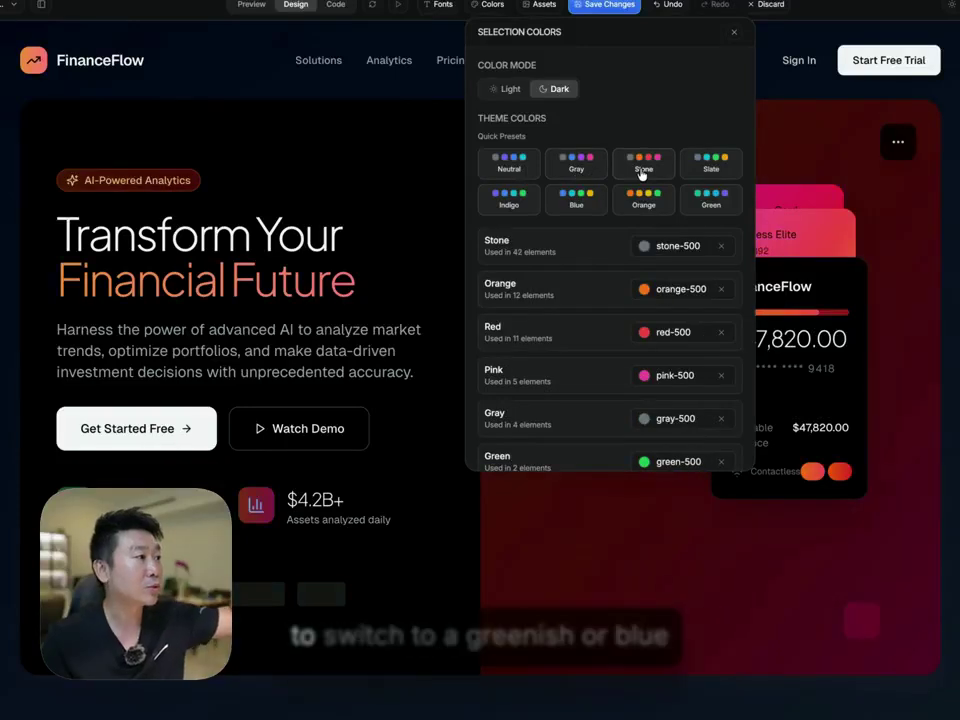
left_click(711, 171)
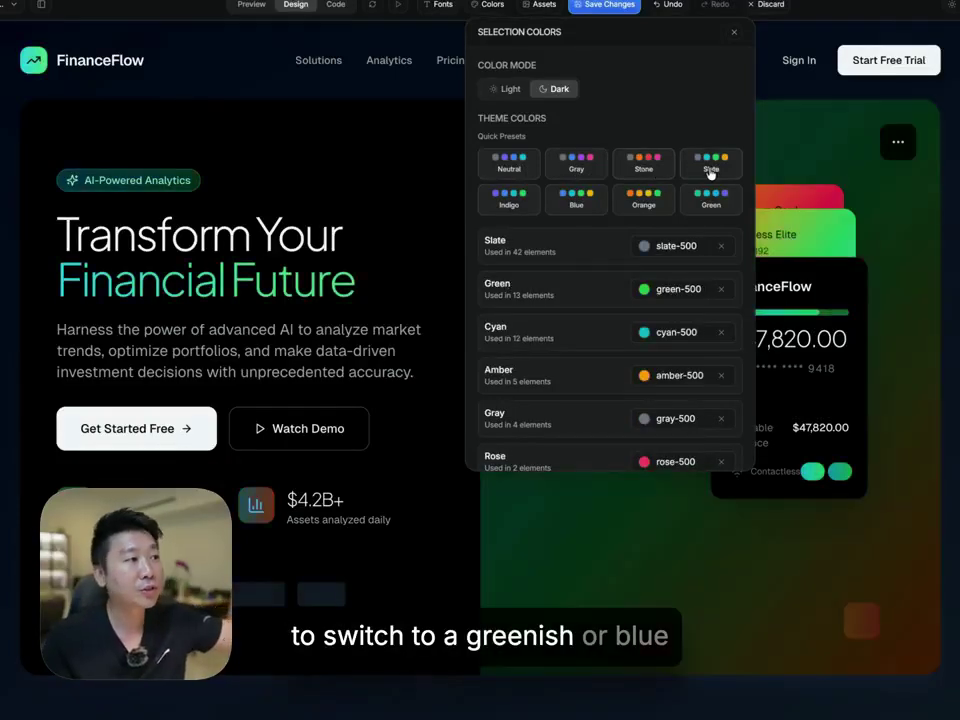
left_click(530, 172)
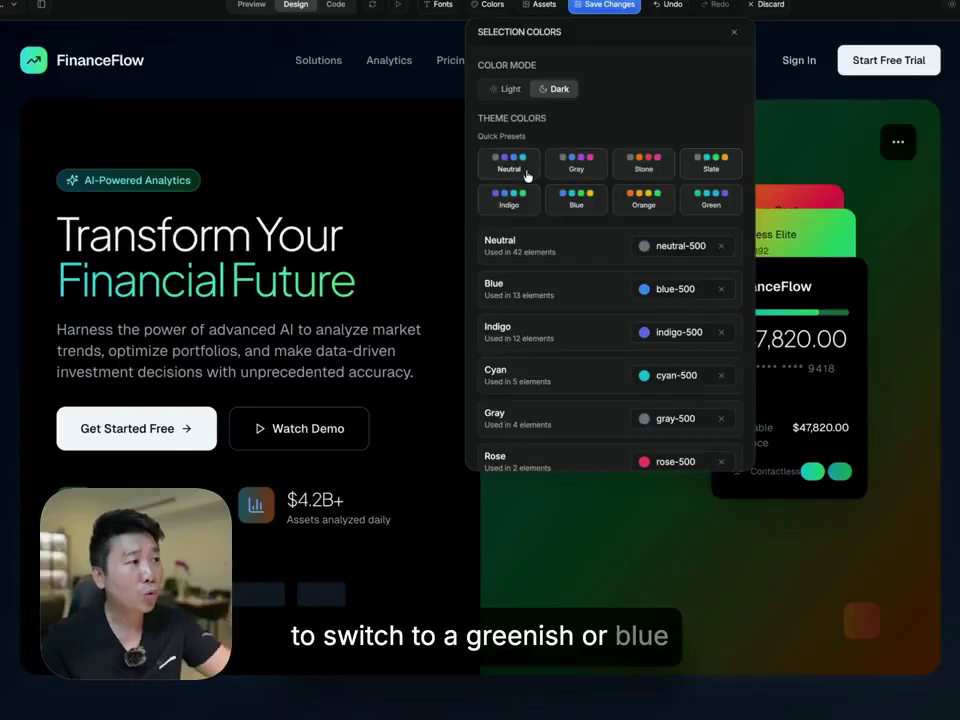
left_click(709, 166)
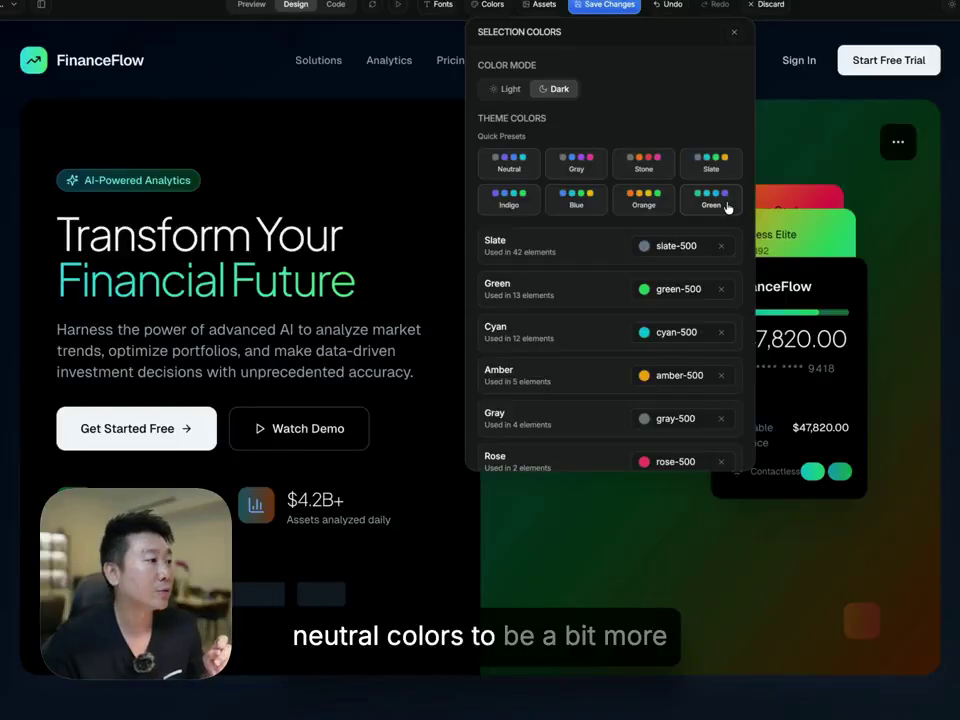
- Try the Green, Orange, Blue, Indigo, Slate and Stone theme color presets on the dark page
left_click(726, 207)
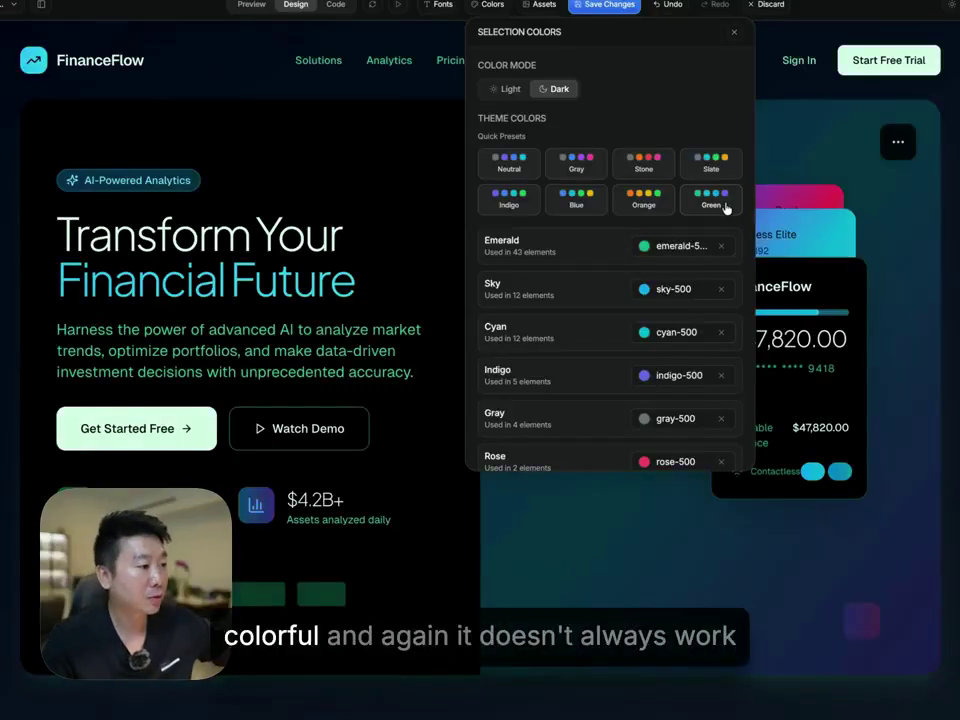
left_click(646, 206)
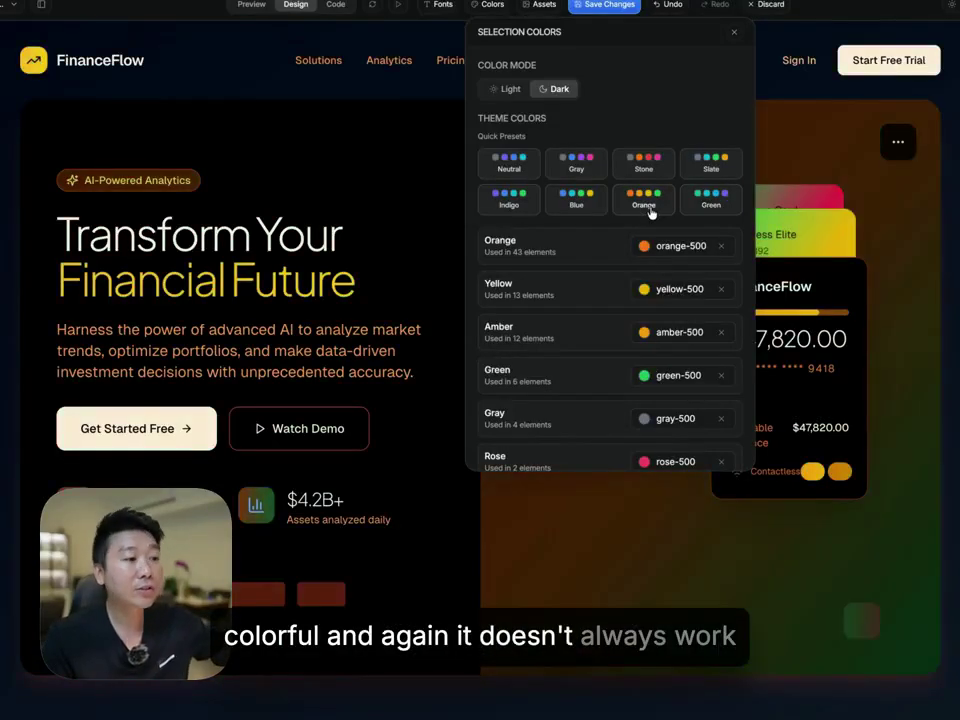
left_click(583, 206)
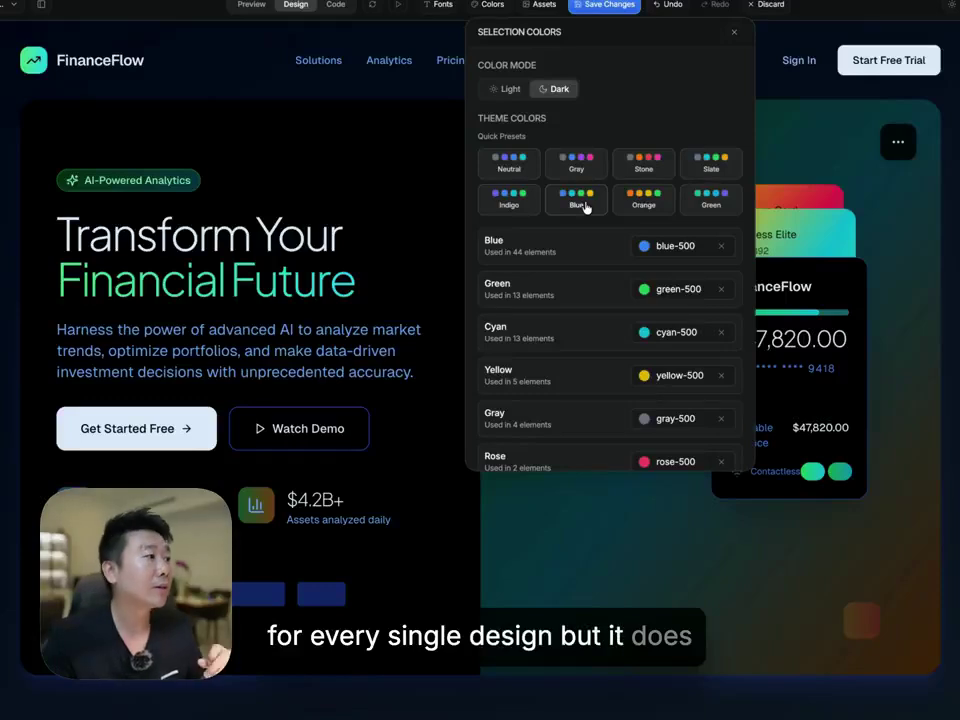
left_click(536, 205)
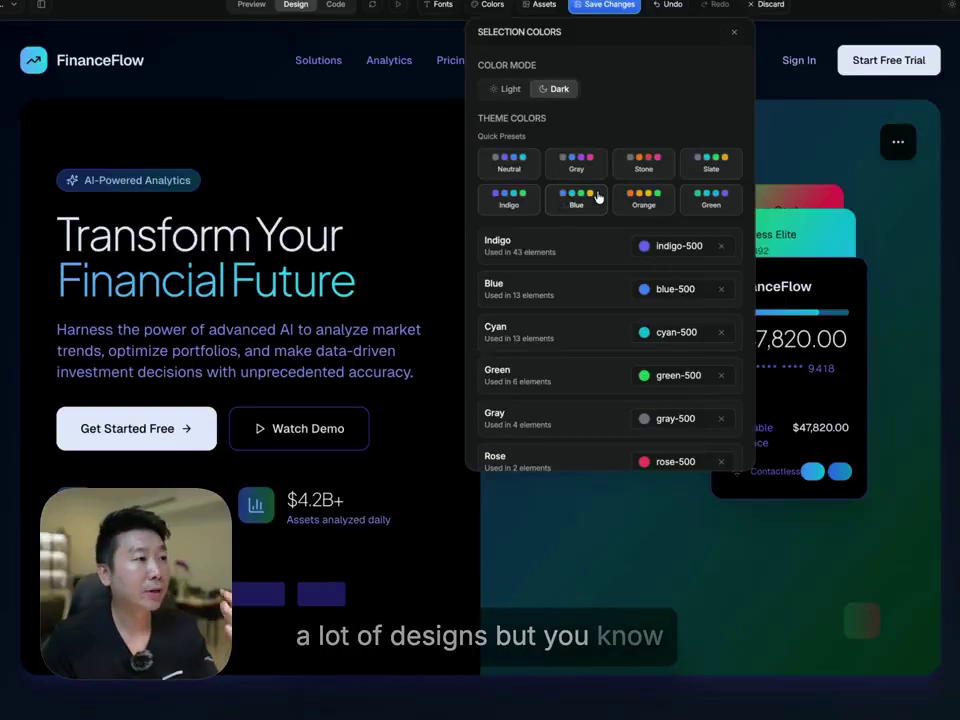
left_click(708, 168)
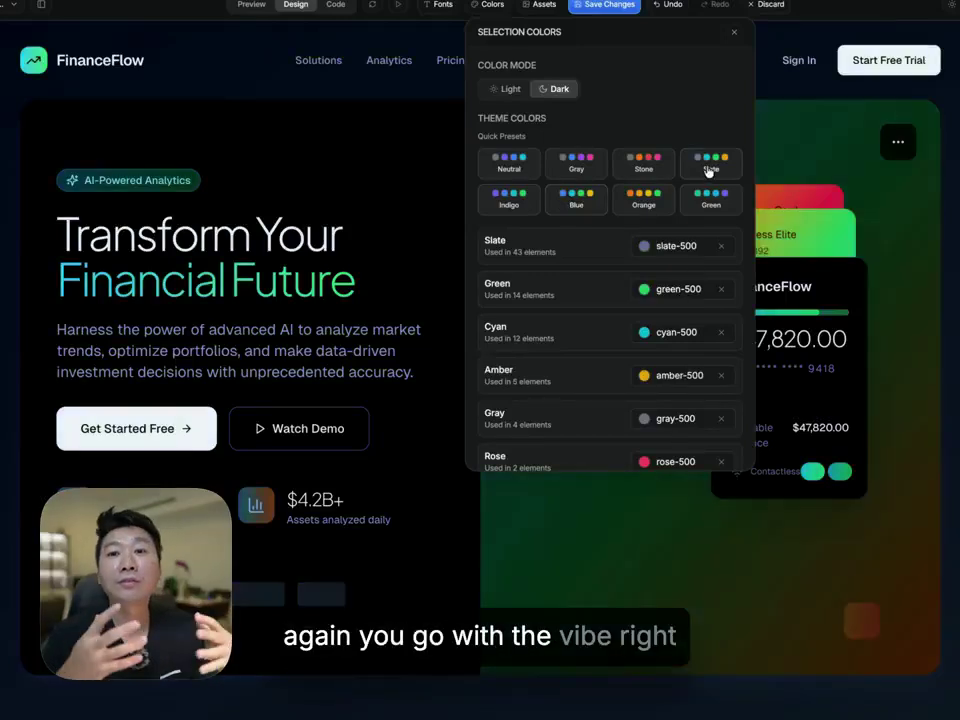
left_click(646, 168)
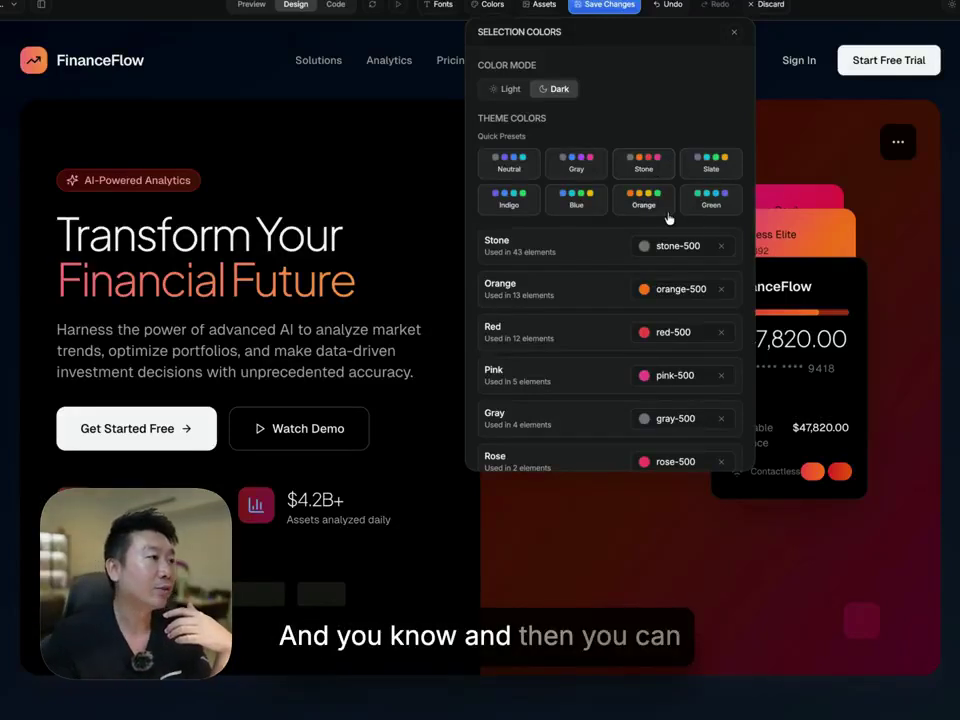
- Compare the Neutral and Gray theme presets once more, and apply the Stone preset
scroll(590, 308, "down", 1)
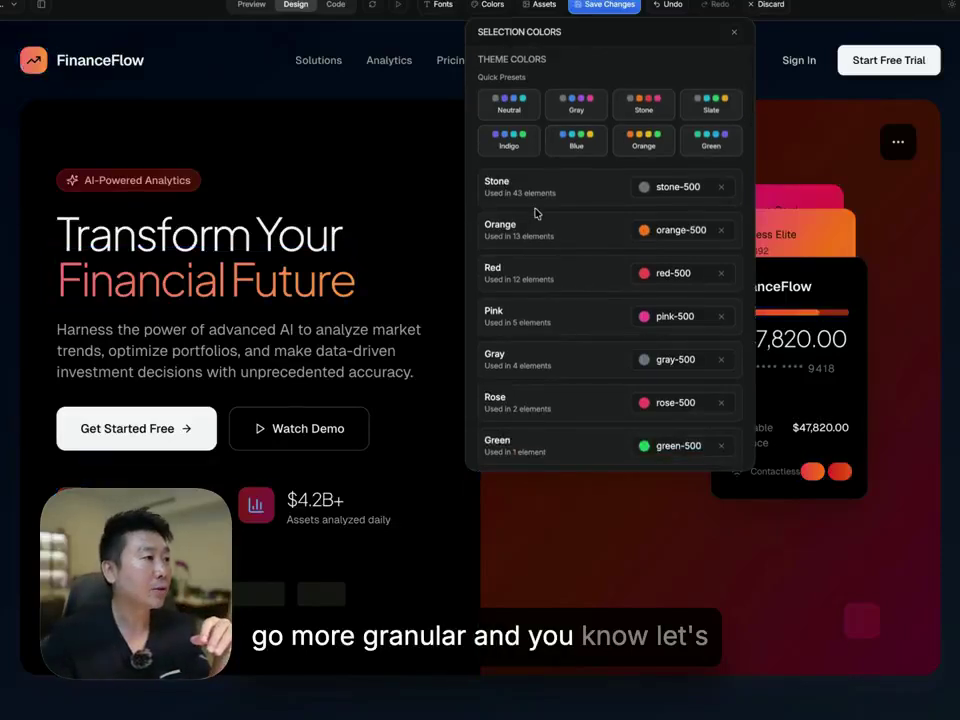
scroll(566, 196, "up", 1)
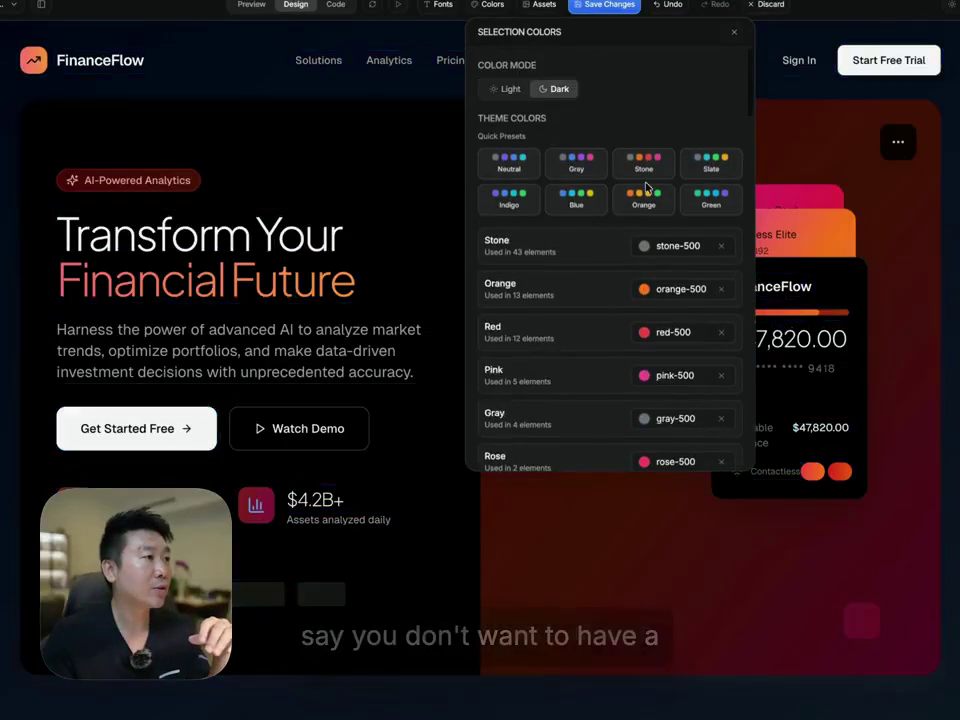
left_click(509, 165)
left_click(557, 172)
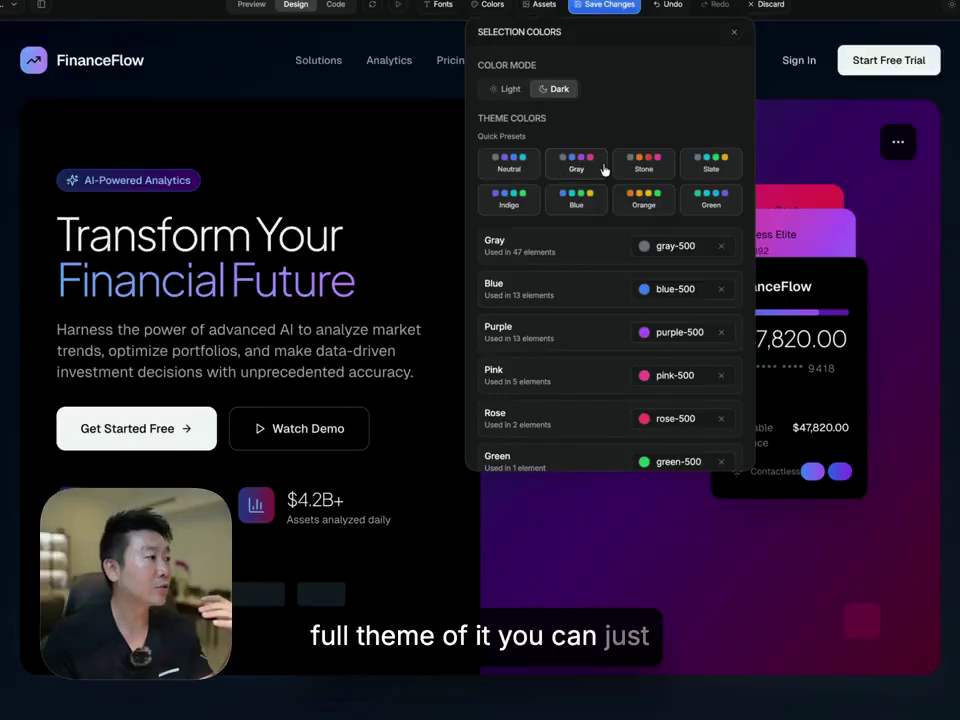
left_click(625, 167)
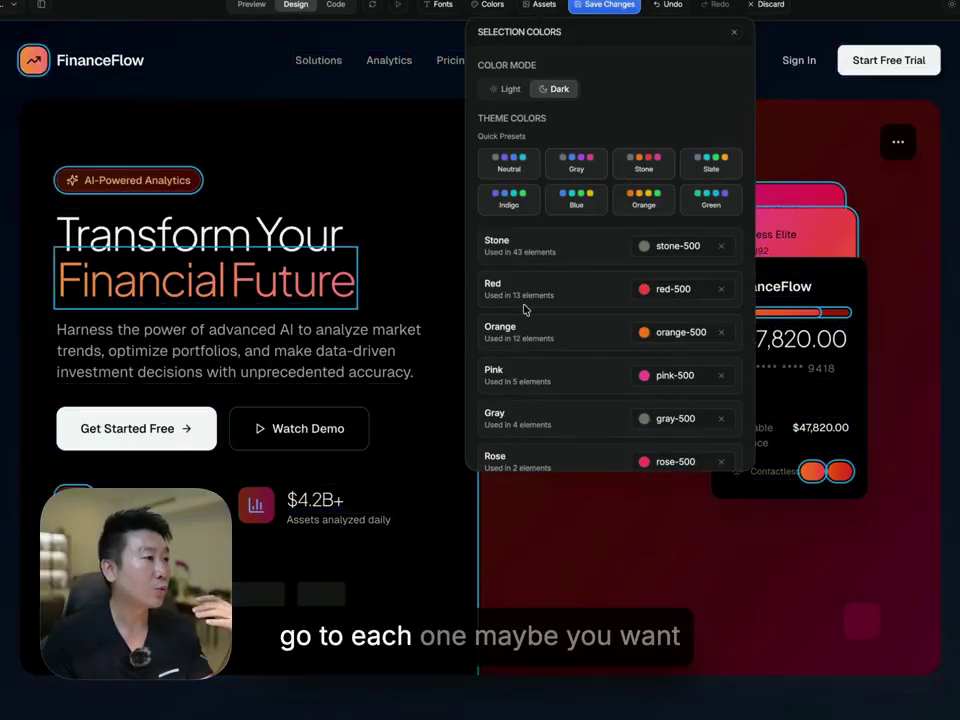
- Change the Stone theme color to slate-500, and replace that with orange-500
left_click(683, 247)
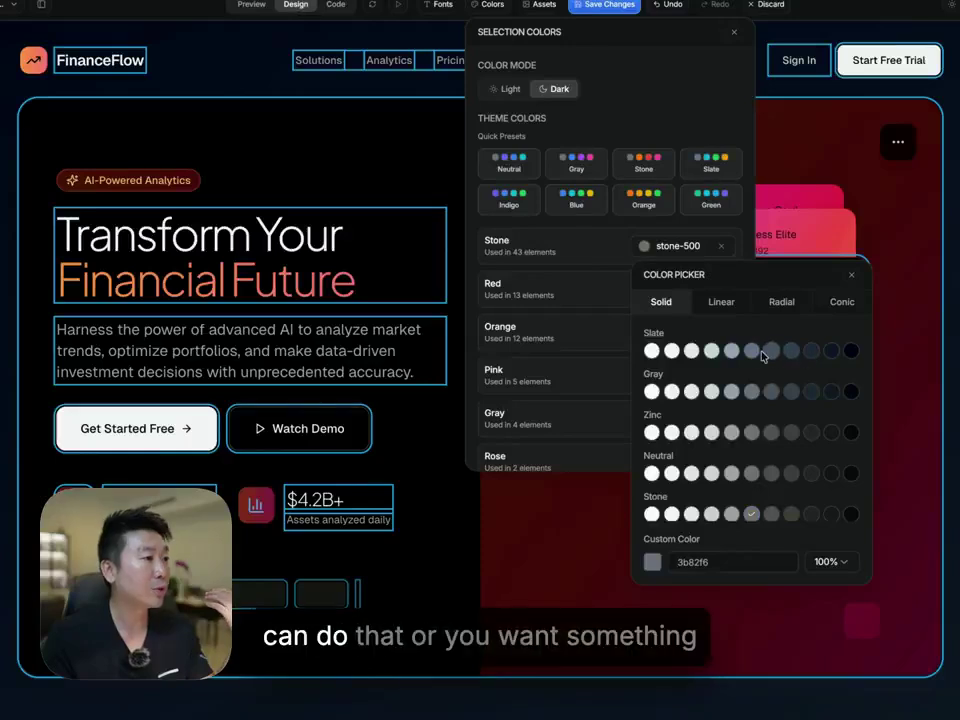
left_click(754, 353)
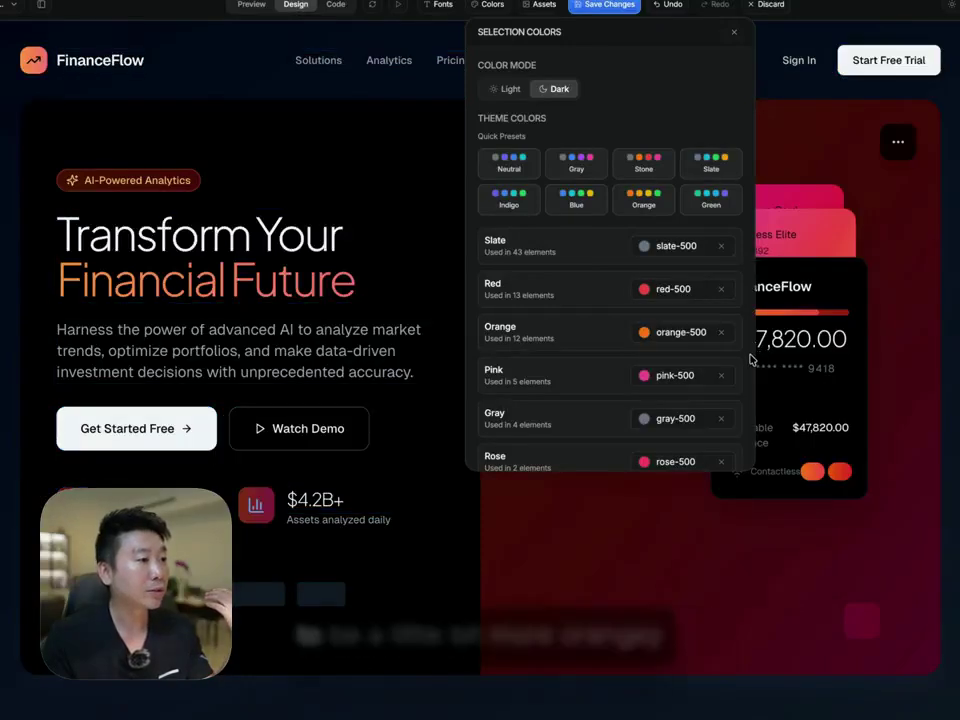
left_click(660, 245)
scroll(763, 457, "down", 3)
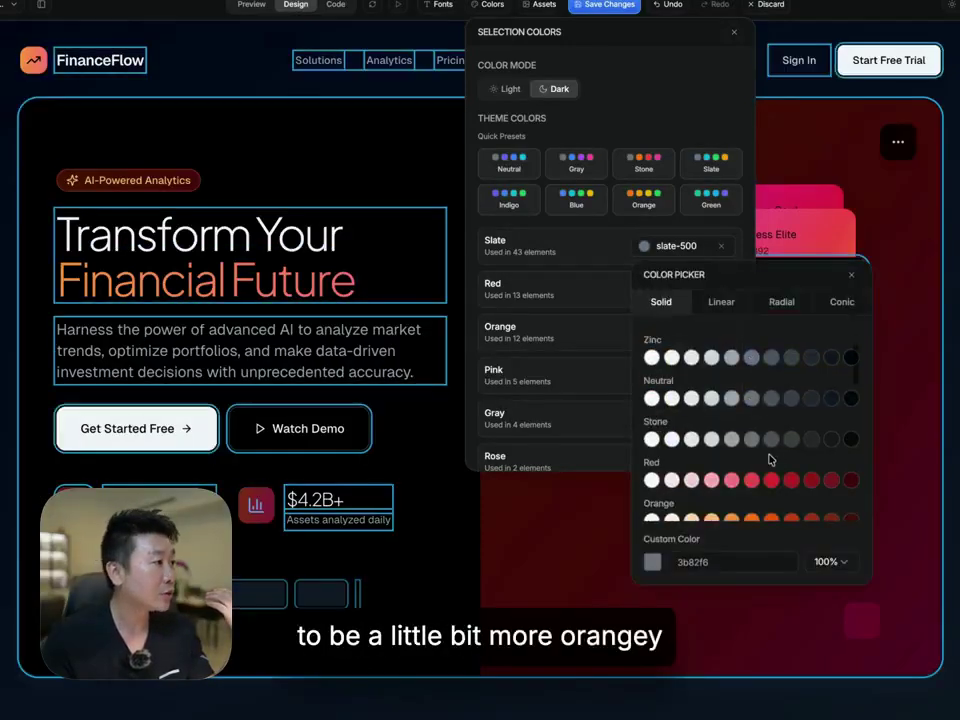
left_click(771, 471)
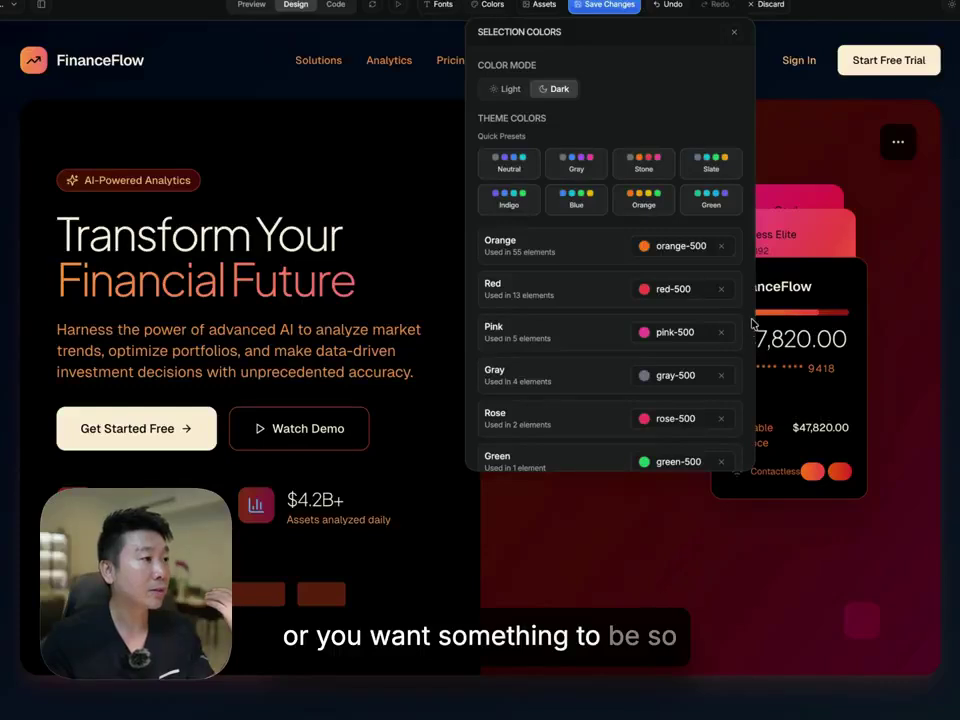
- Replace the page's orange-500 theme color with the solid stone-500 swatch
left_click(686, 248)
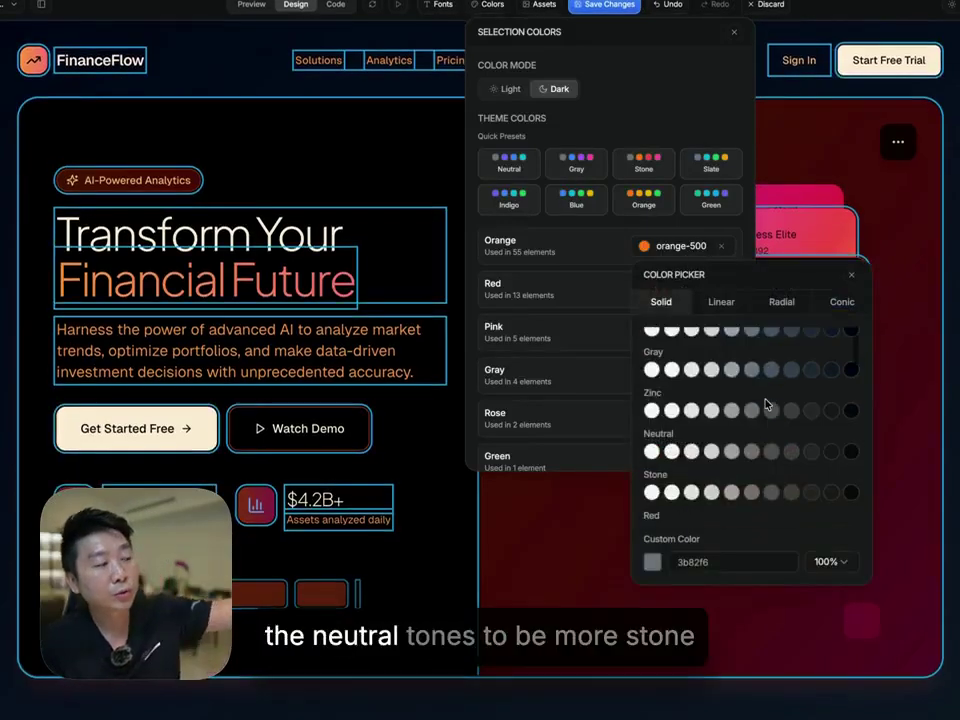
scroll(766, 404, "down", 1)
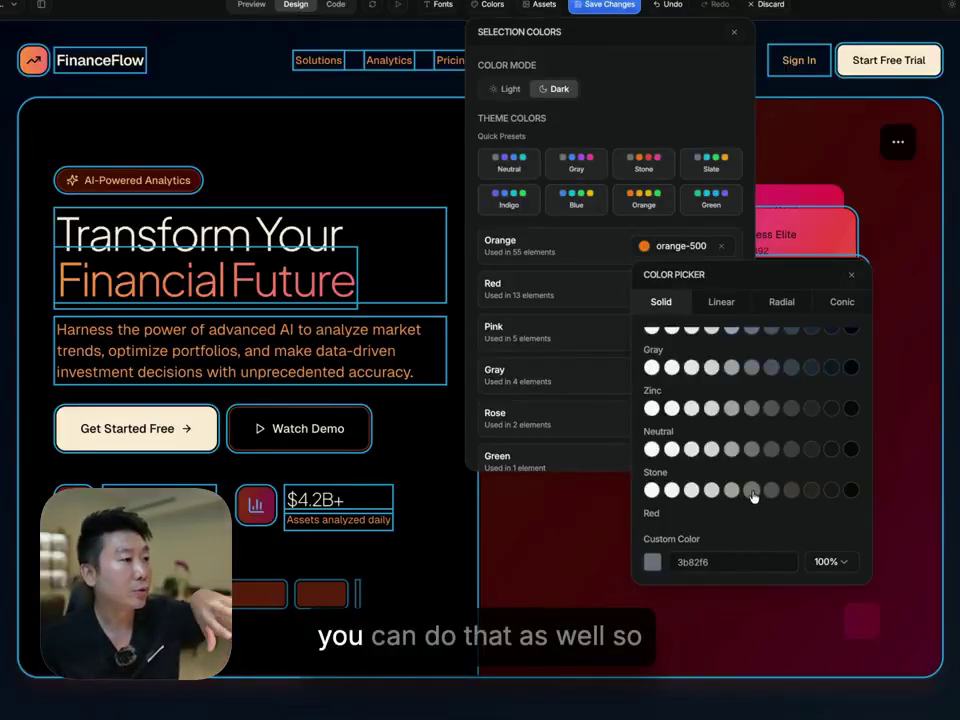
left_click(752, 491)
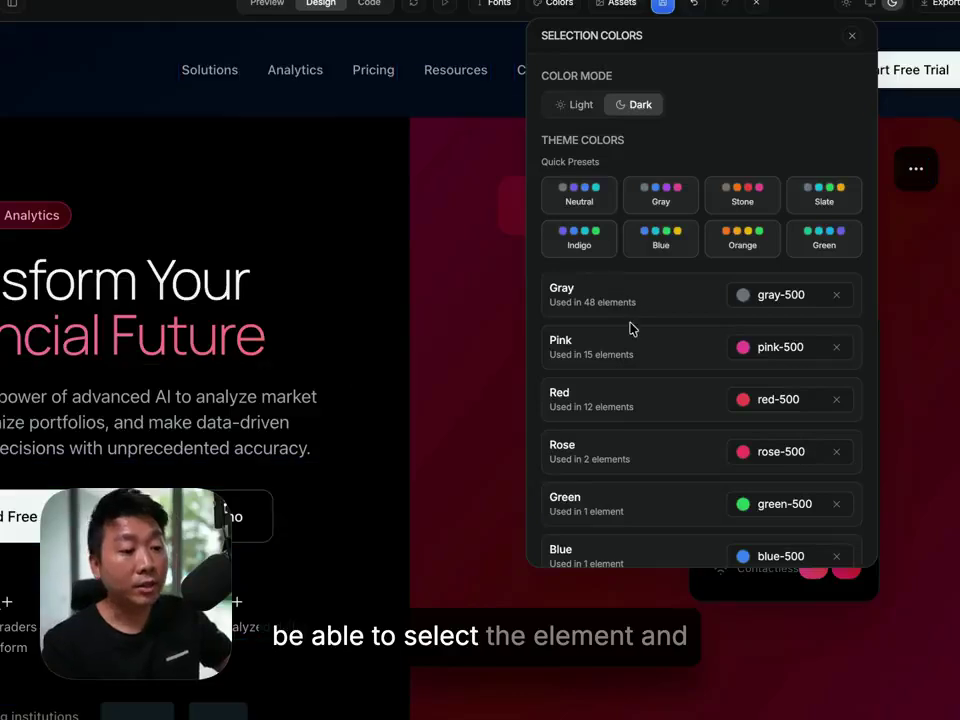
- Filter the selection colors to gradients and replace the pink gradient used on the heading and logo with the rose-fuchsia-indigo linear preset
scroll(660, 360, "down", 3)
scroll(660, 362, "down", 1)
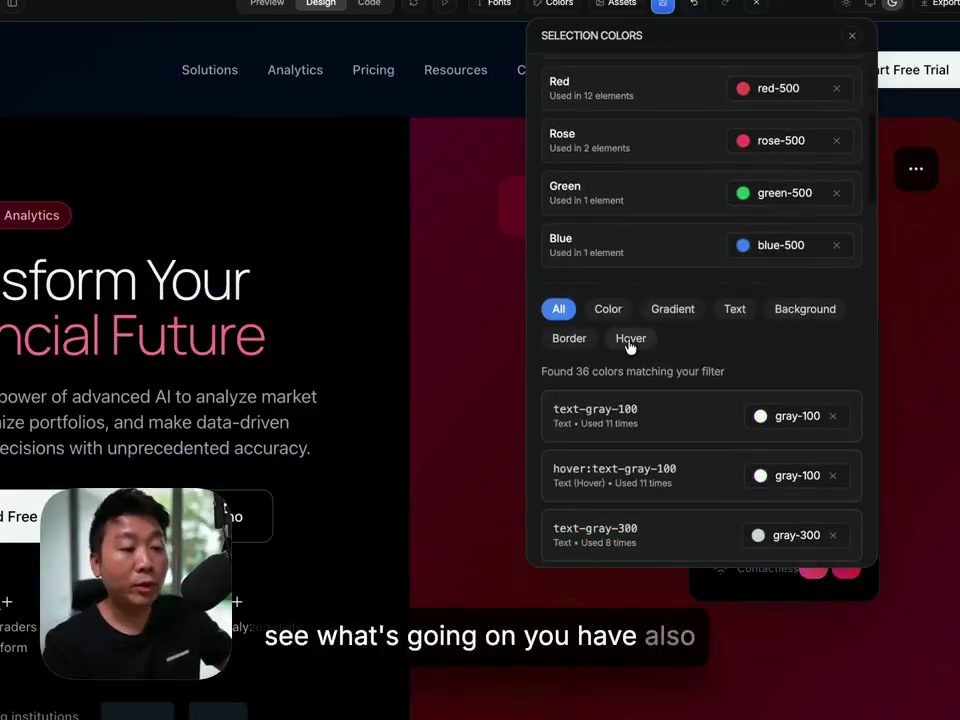
left_click(683, 314)
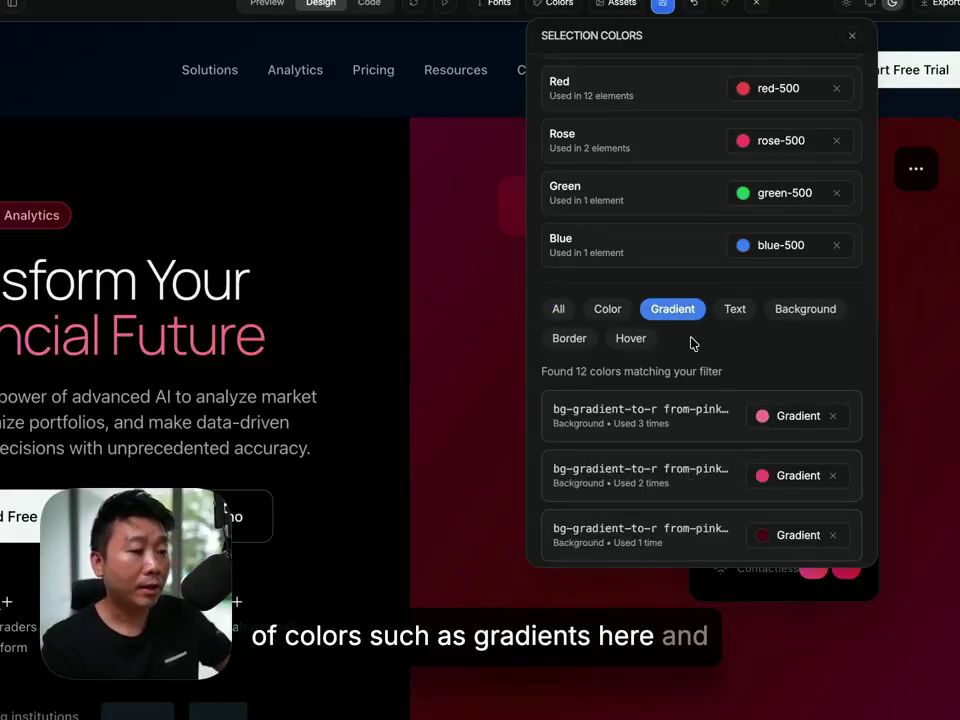
scroll(676, 440, "down", 5)
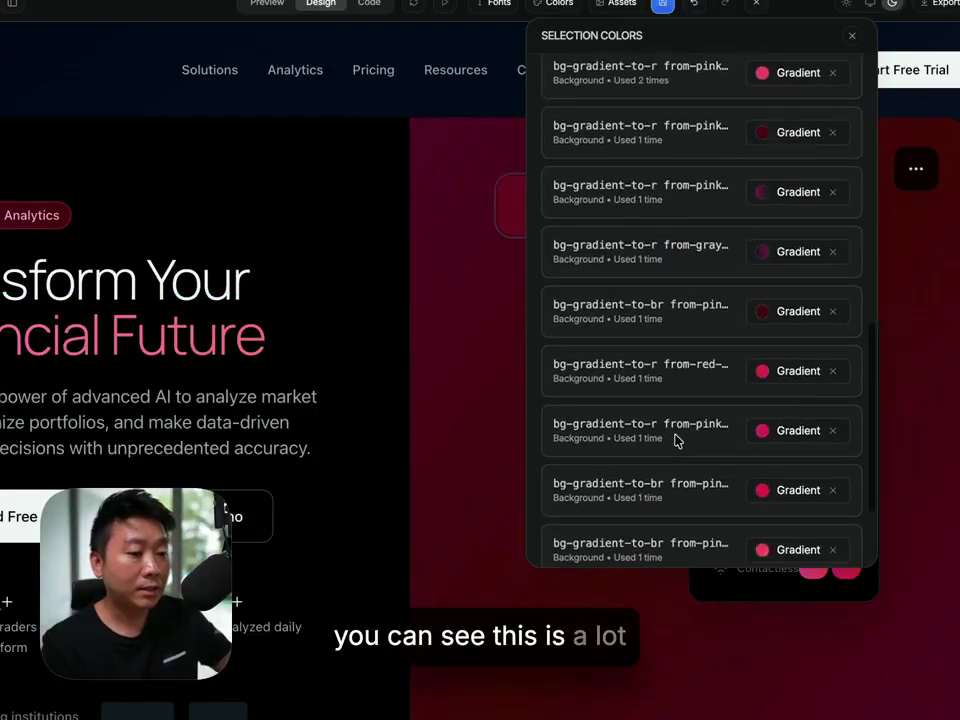
scroll(676, 440, "down", 2)
scroll(672, 437, "up", 5)
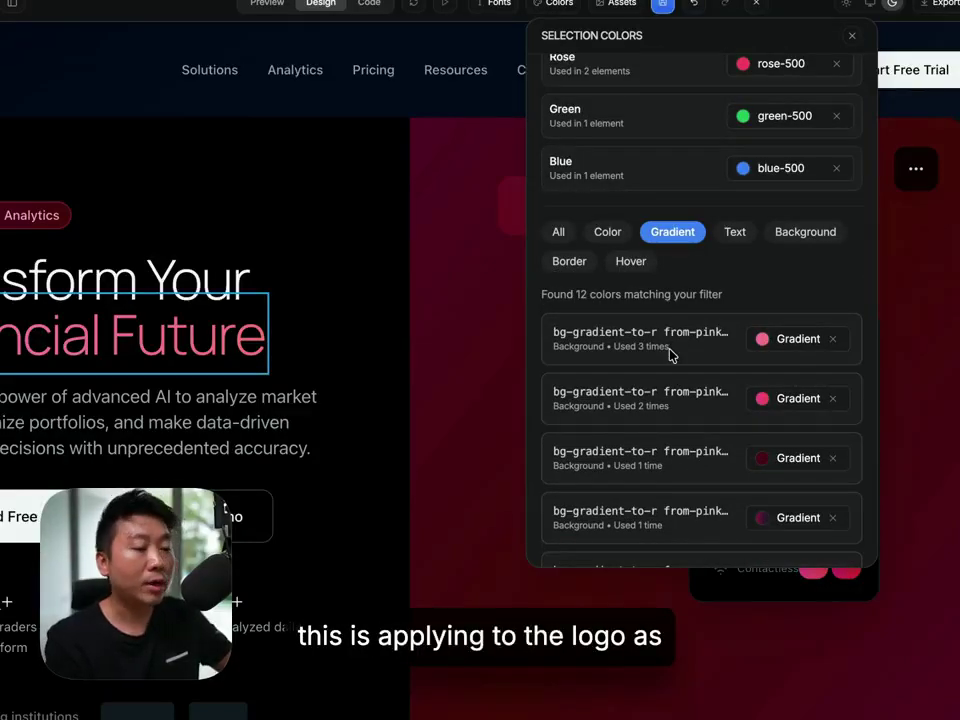
left_click(795, 344)
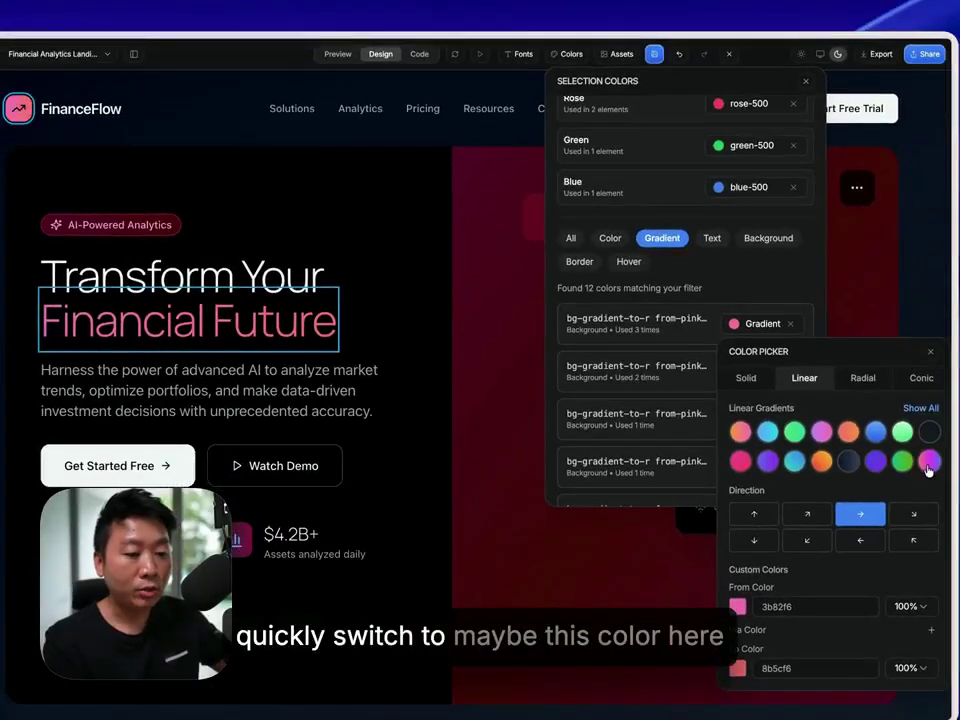
left_click(929, 461)
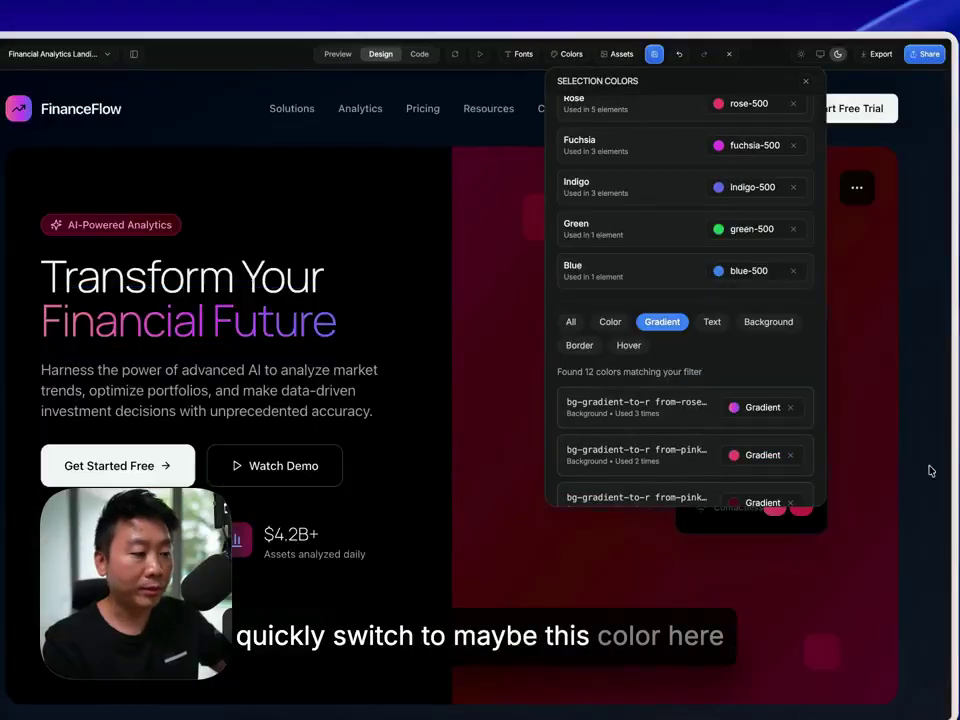
- Try the blue linear gradient preset on the heading and logo, and replace it with the emerald-to-lime preset
left_click(757, 408)
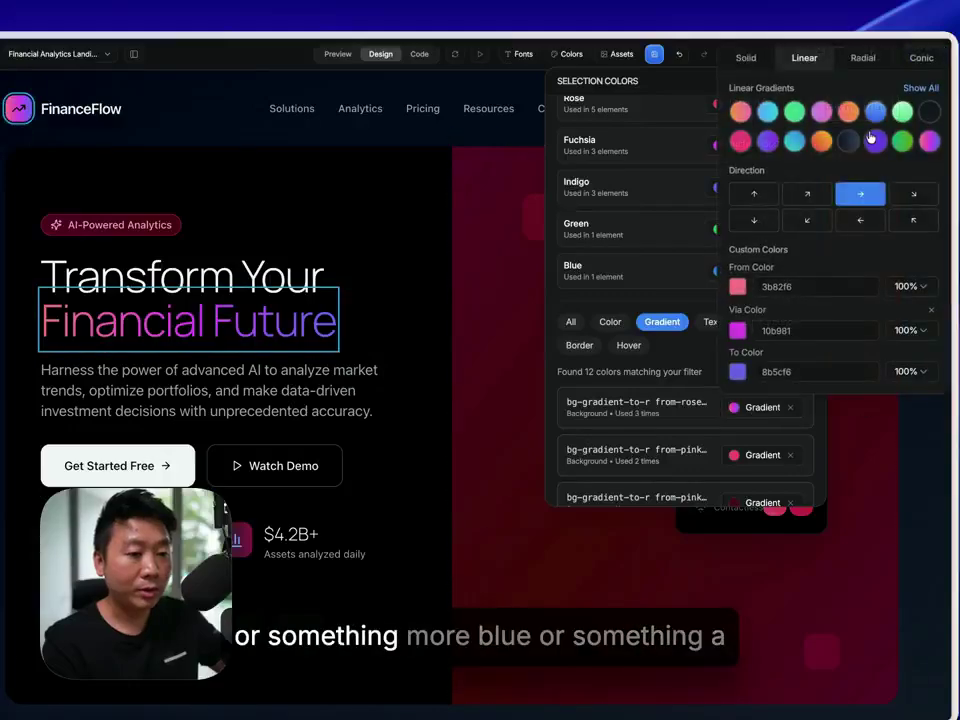
left_click(879, 113)
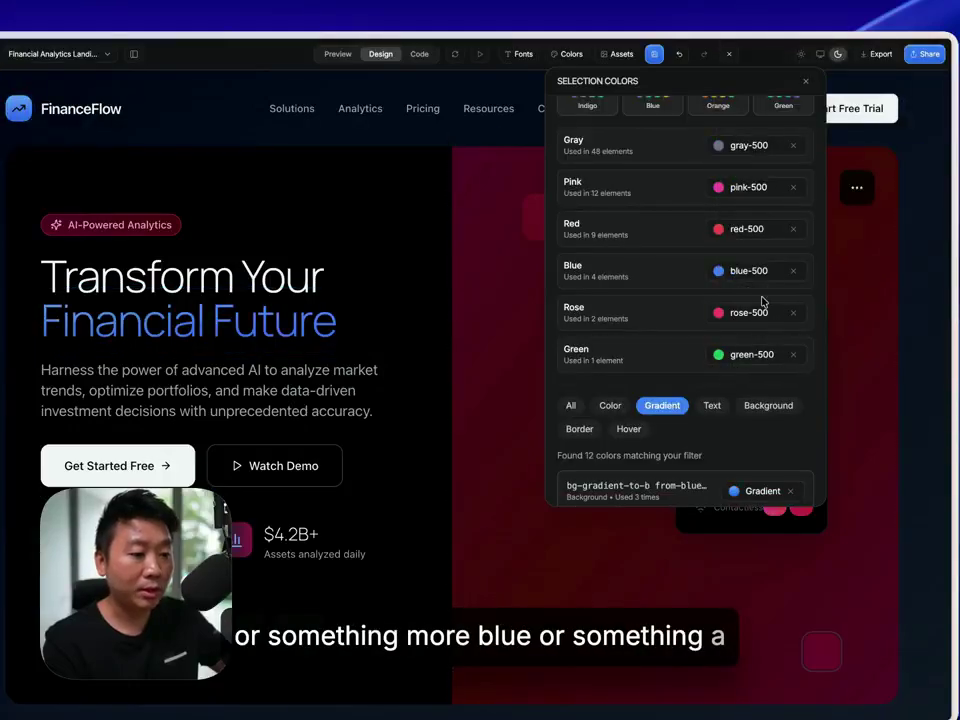
left_click(737, 491)
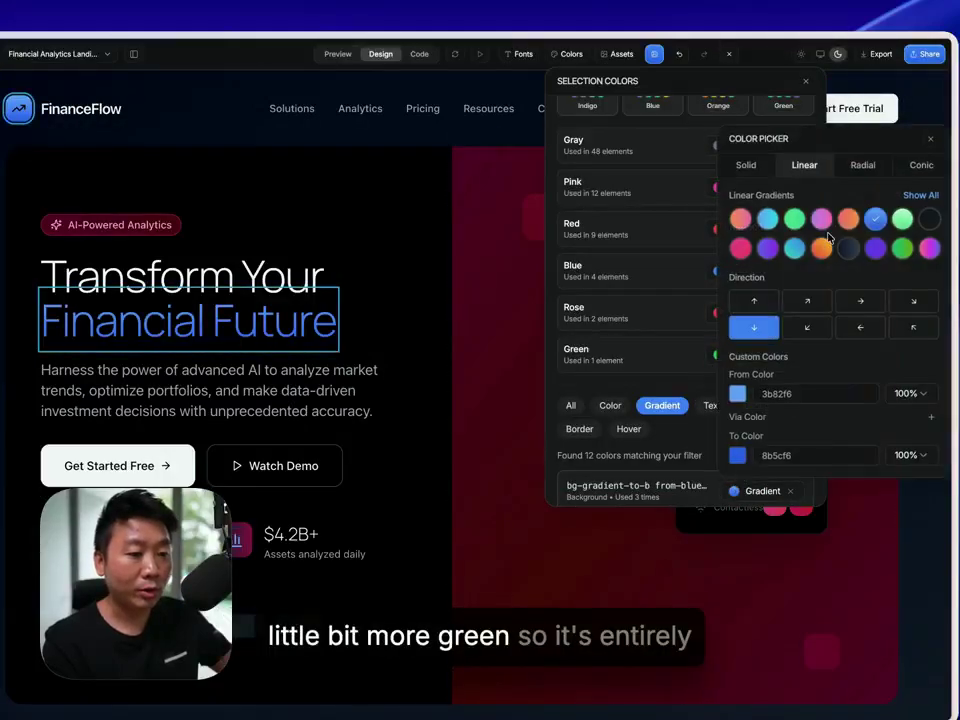
left_click(900, 220)
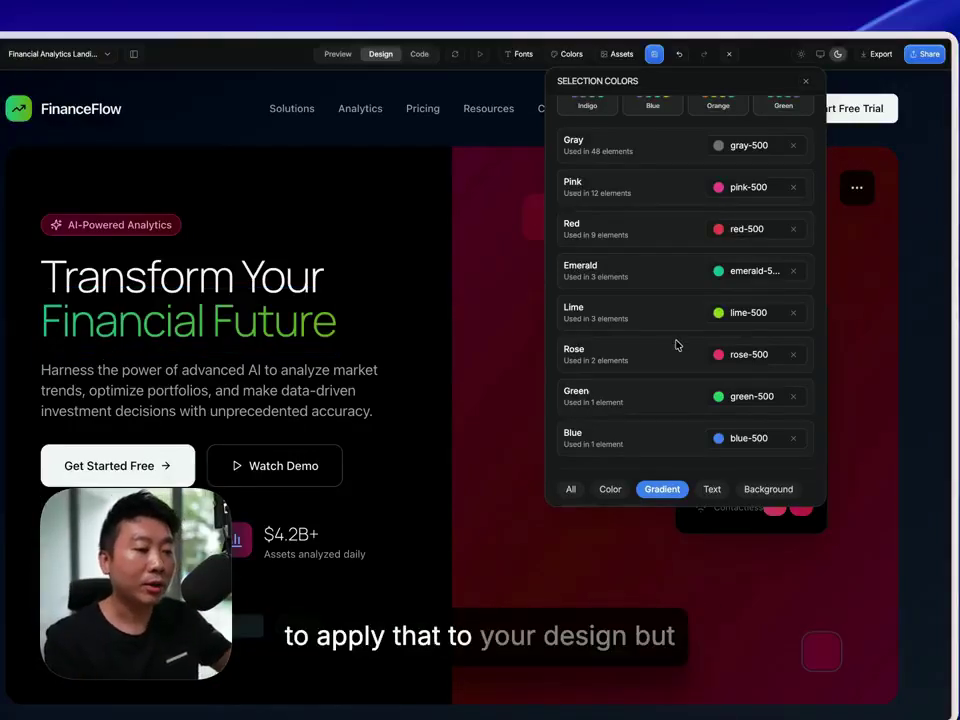
- Review the page's gradient color entries, and filter the selection colors by text and by background
scroll(676, 345, "down", 5)
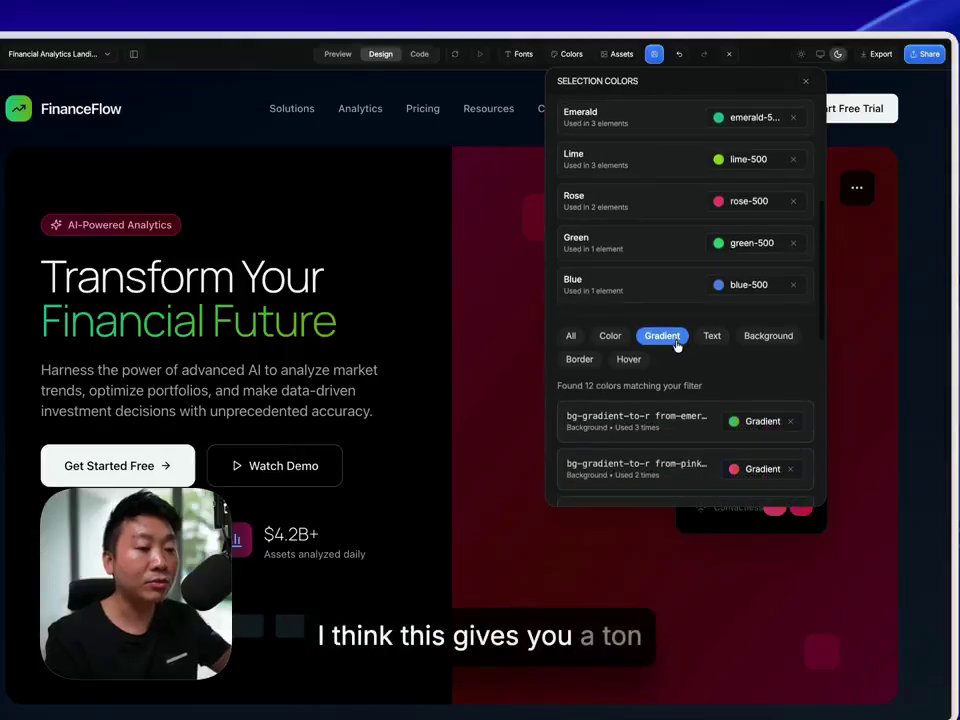
scroll(676, 345, "down", 5)
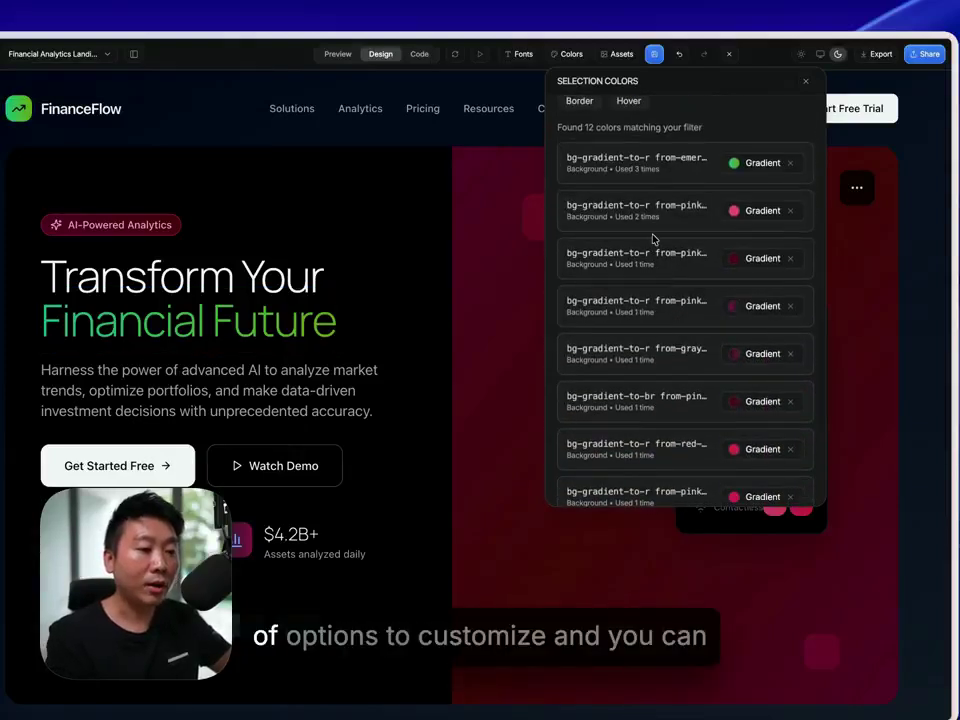
scroll(654, 238, "up", 3)
left_click(713, 223)
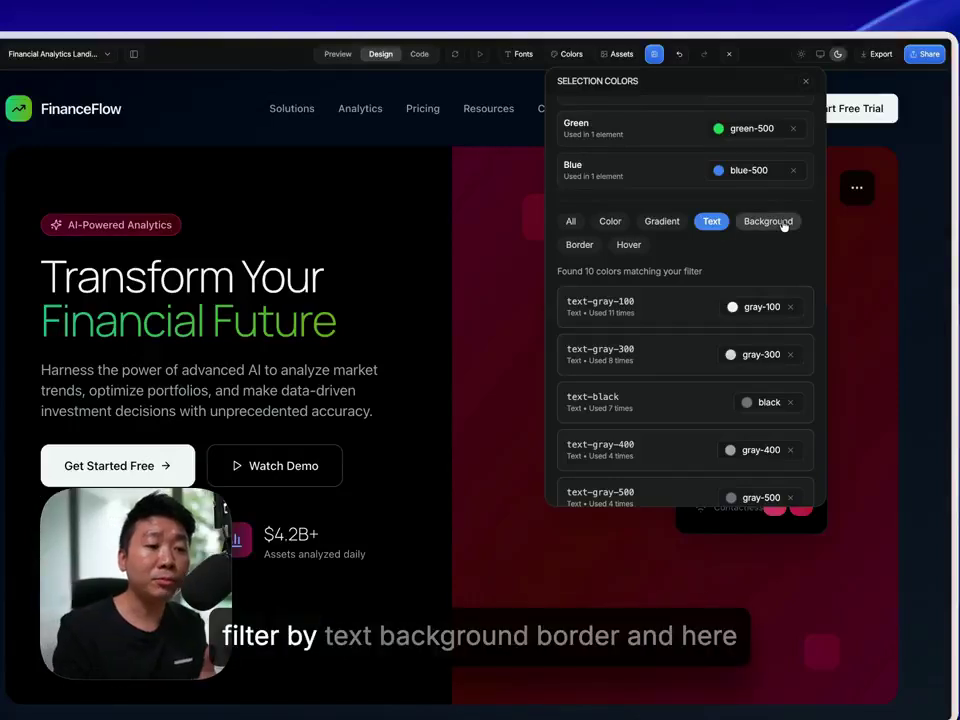
left_click(766, 228)
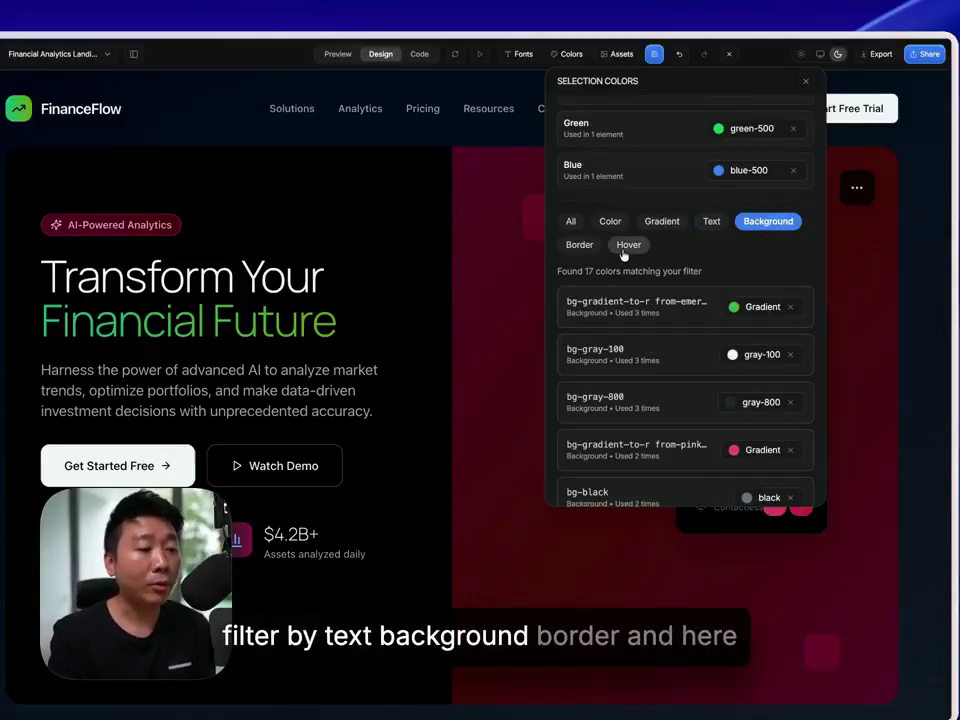
- Filter the selection colors by border and change the AI-Powered Analytics badge's pink-800 border to orange-600
left_click(586, 248)
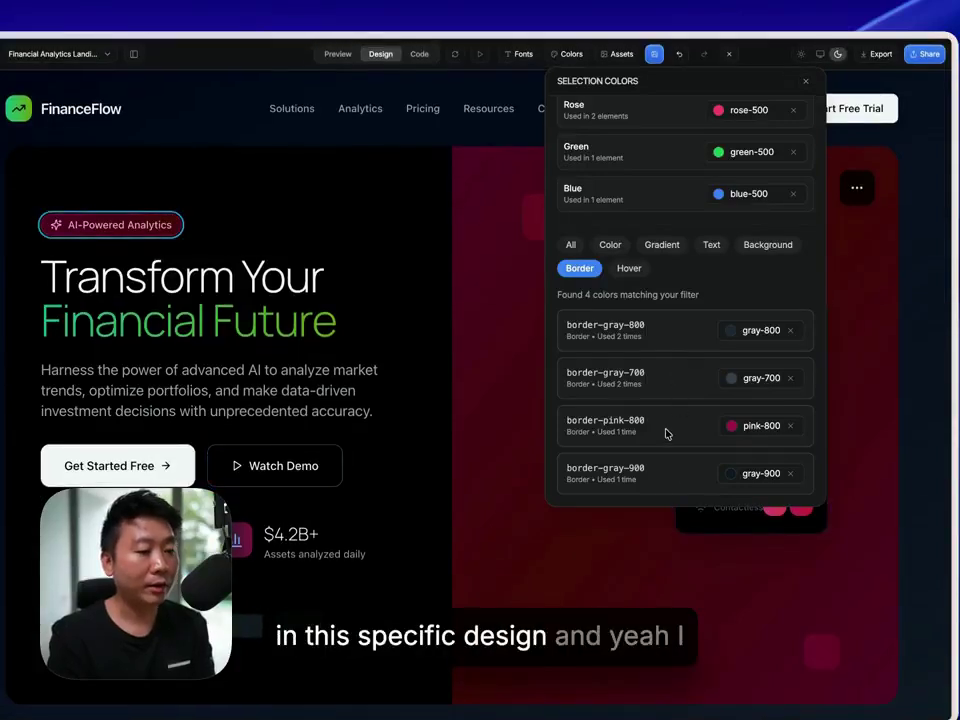
left_click(750, 424)
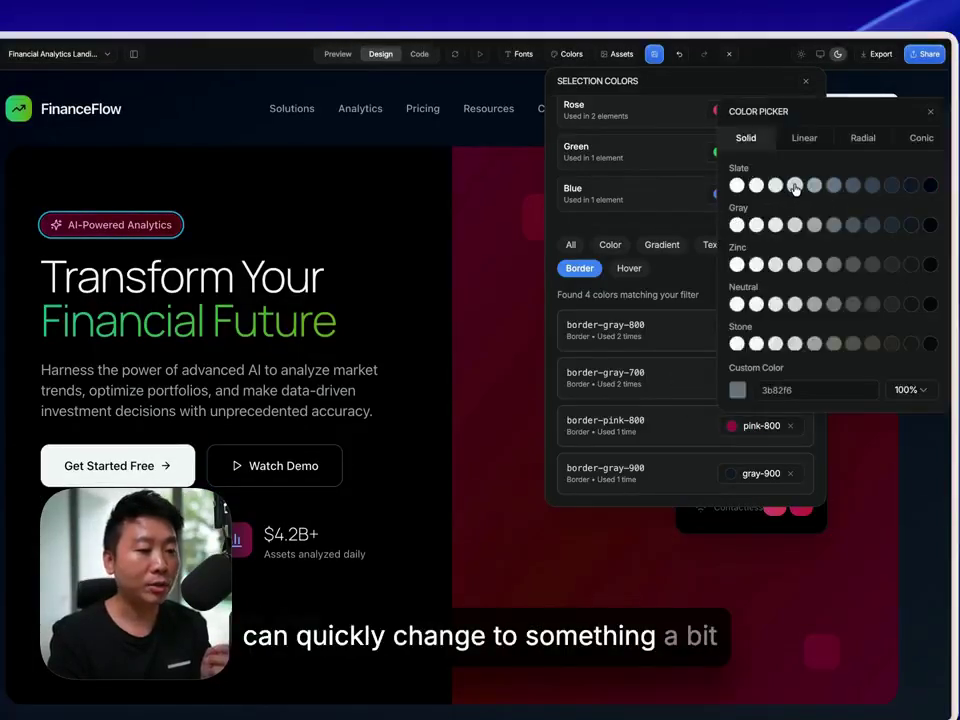
scroll(816, 260, "down", 5)
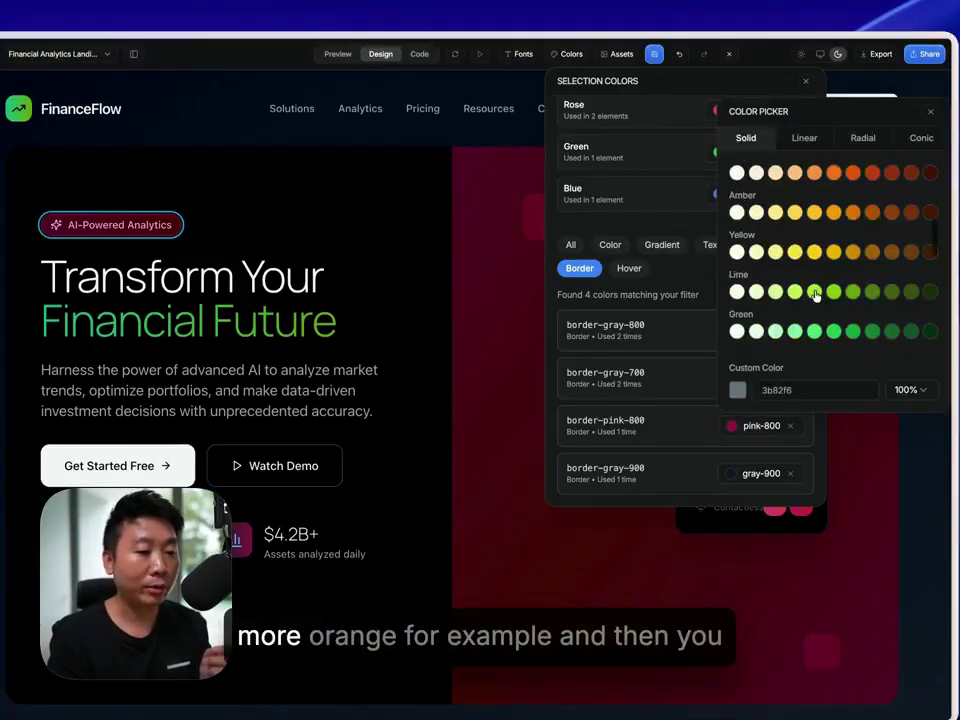
left_click(853, 174)
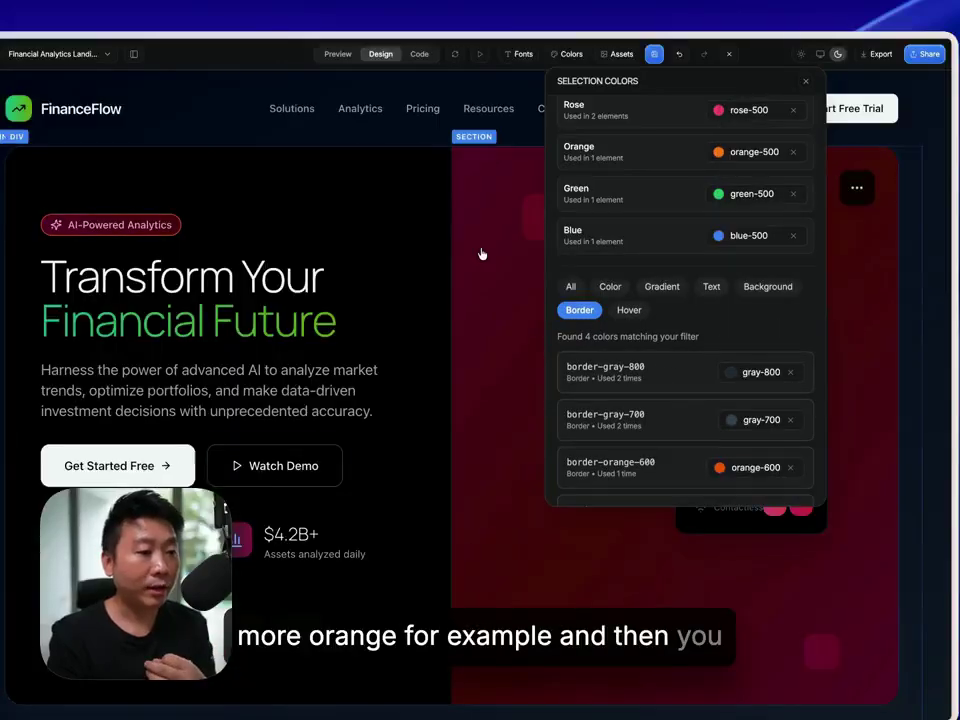
- Close the selection colors and undo the orange badge border and the green and blue gradient changes
left_click(805, 81)
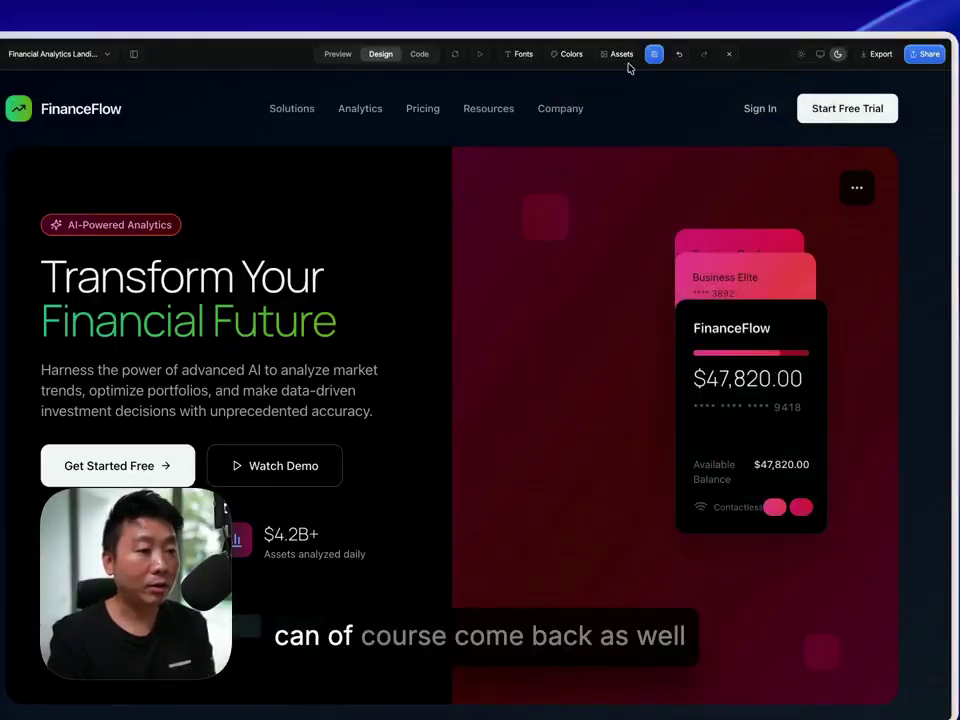
left_click(679, 59)
left_click(679, 59)
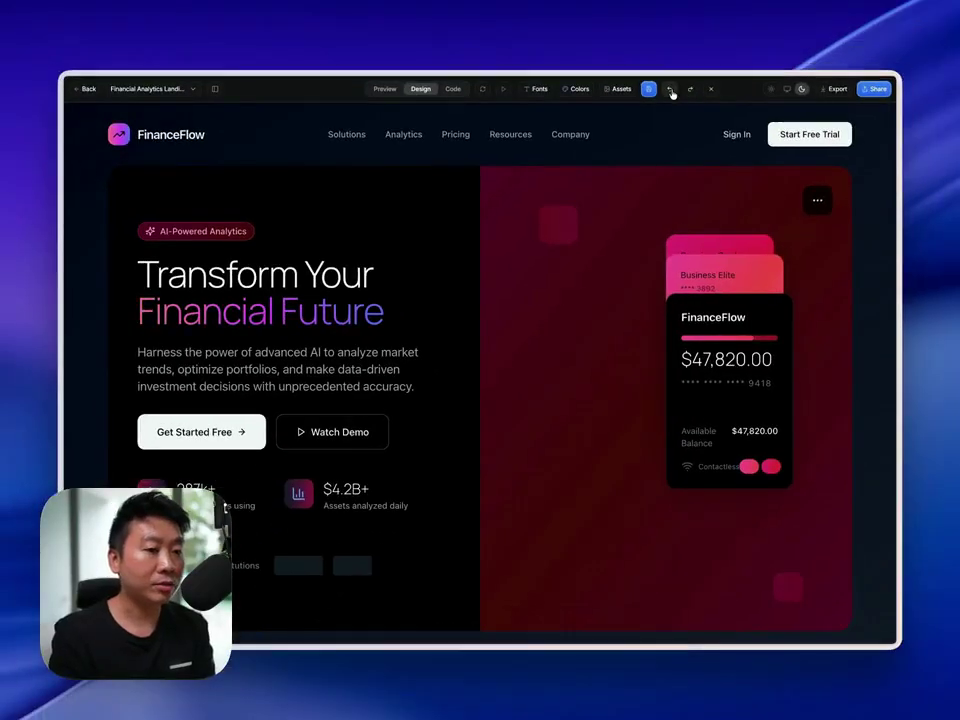
left_click(670, 200)
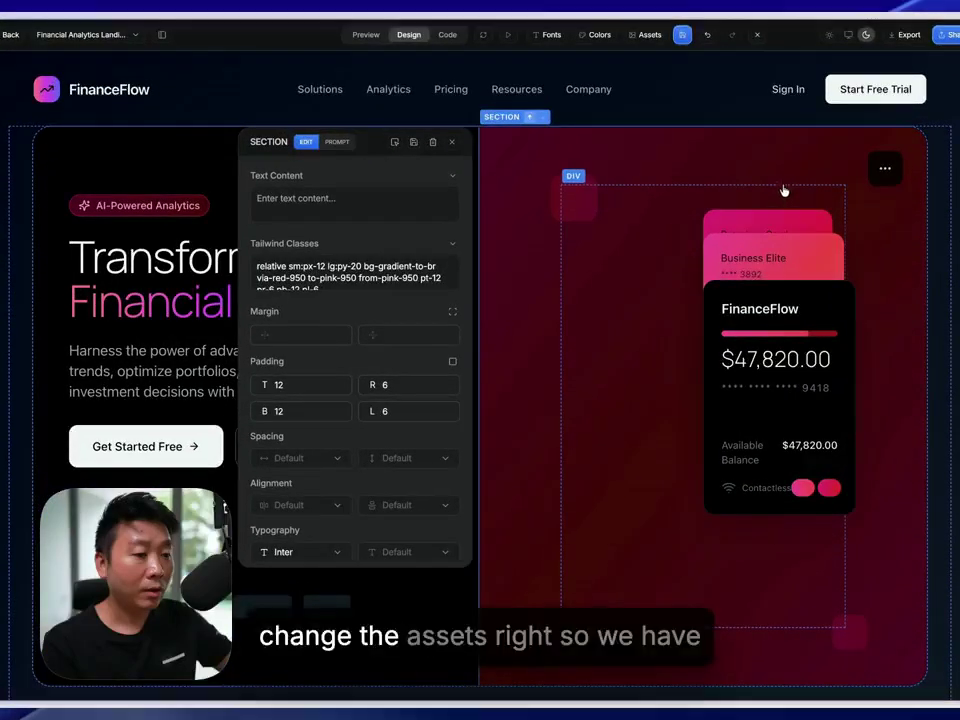
left_click(451, 146)
left_click(503, 292)
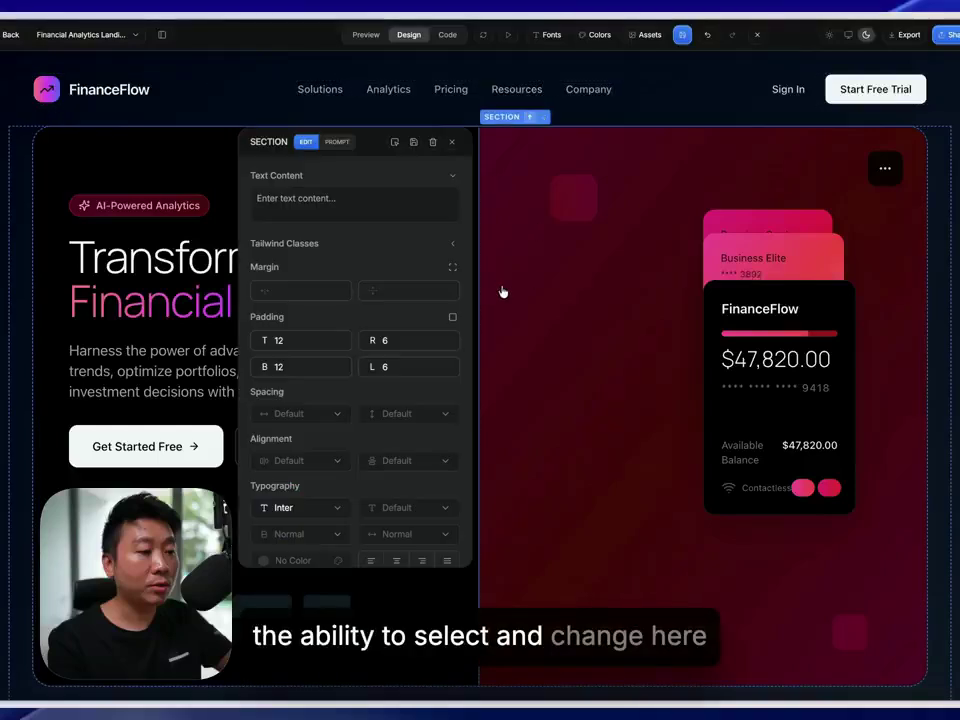
left_click(451, 142)
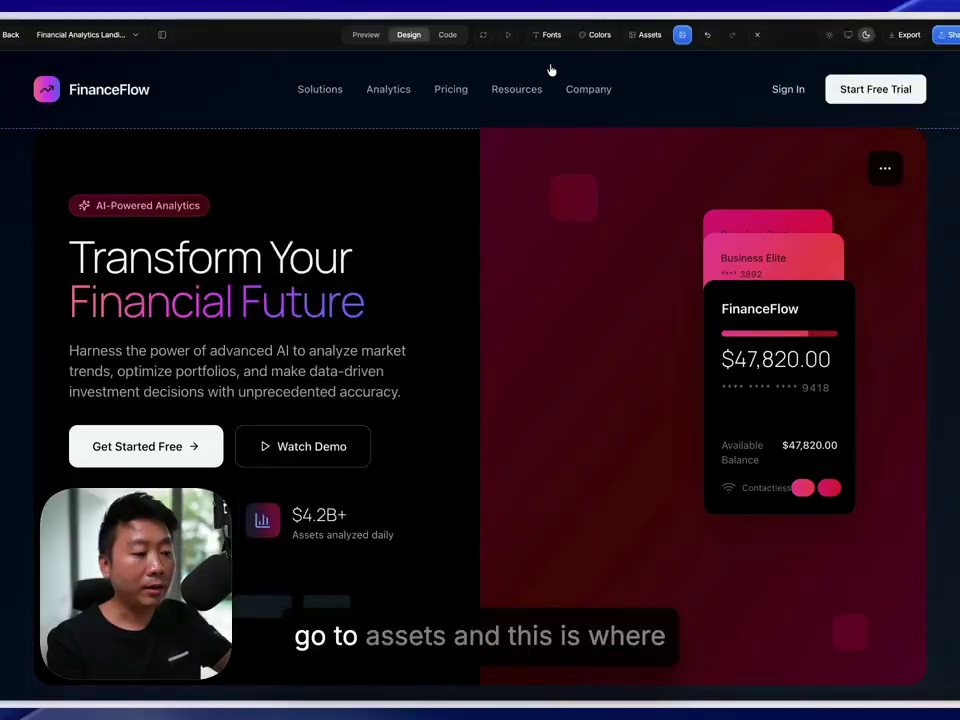
- Open the page's assets and try the faceted-shape and blue wave Spline background presets, returning to the faceted shape
left_click(646, 36)
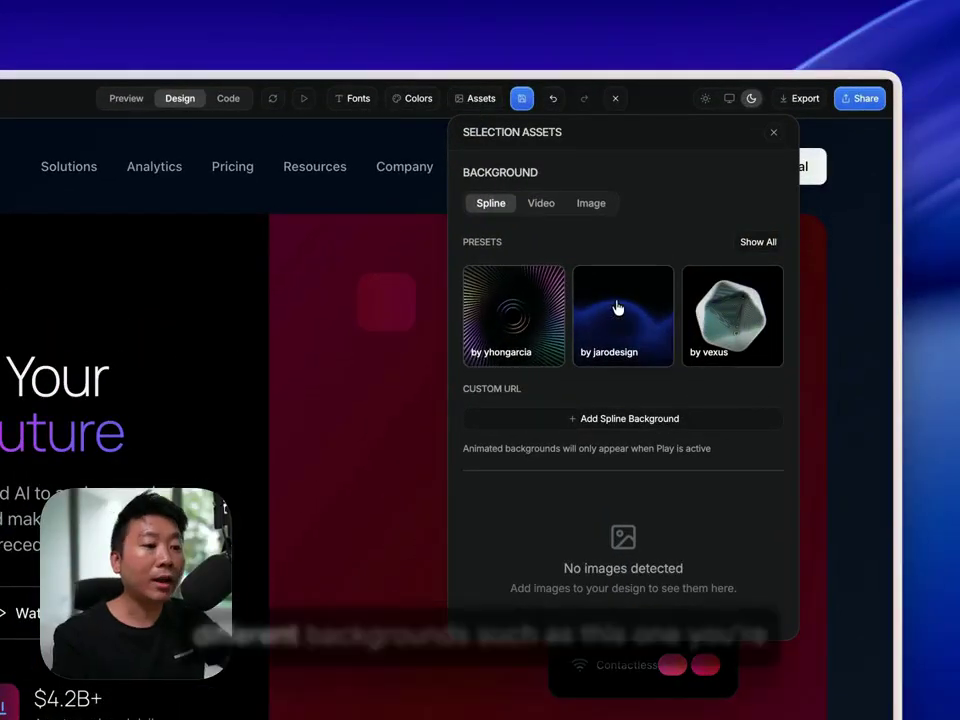
left_click(714, 318)
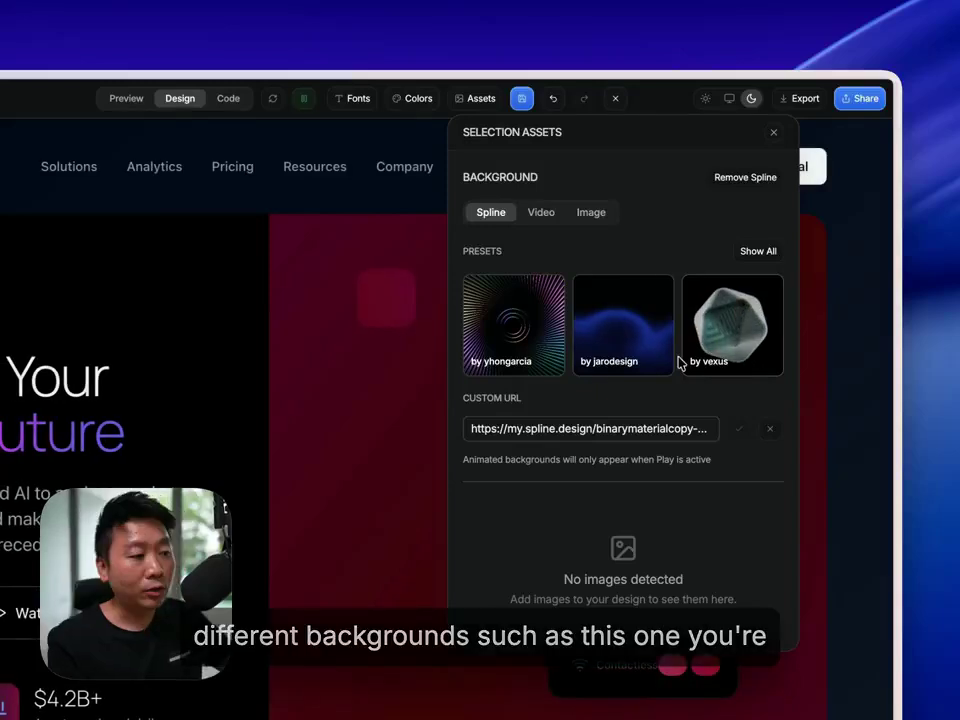
left_click(598, 332)
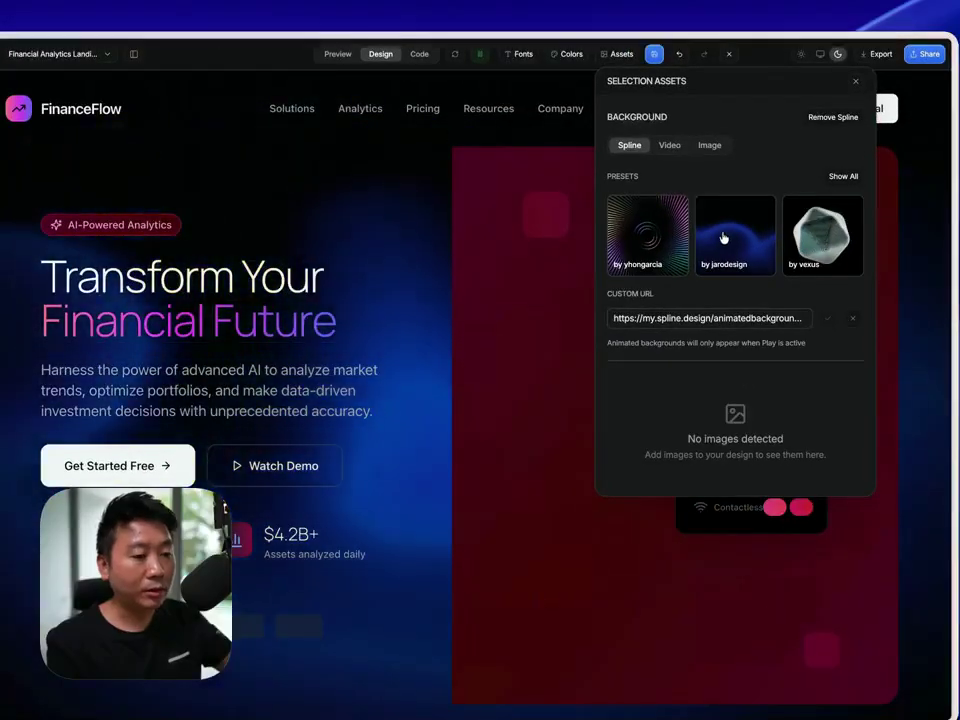
left_click(812, 224)
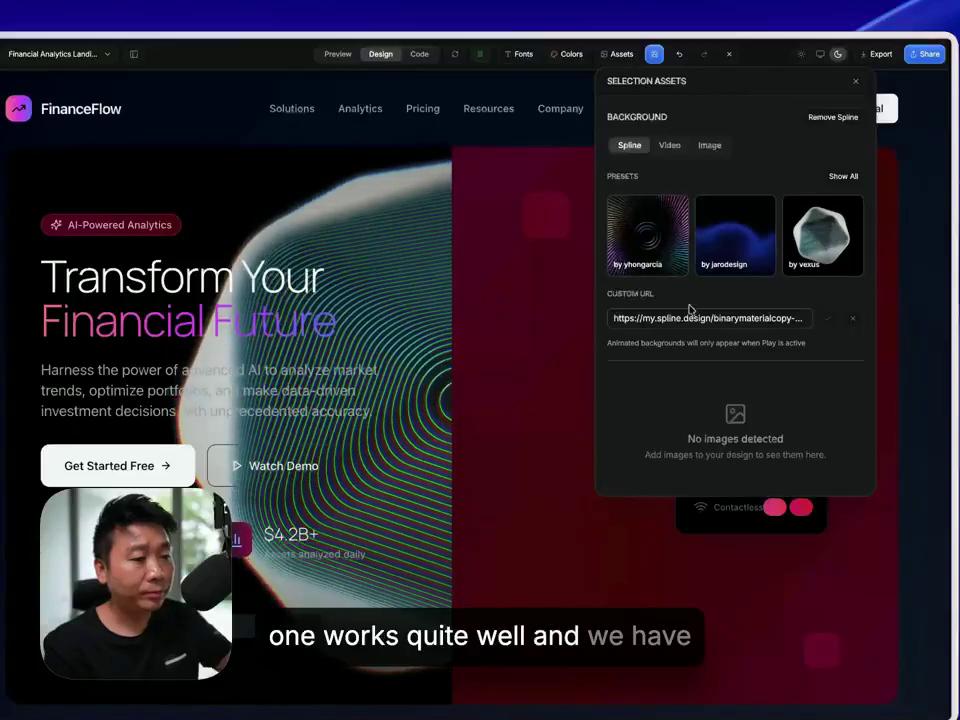
- Show all Spline background presets and apply the black robot preset to the page
left_click(840, 176)
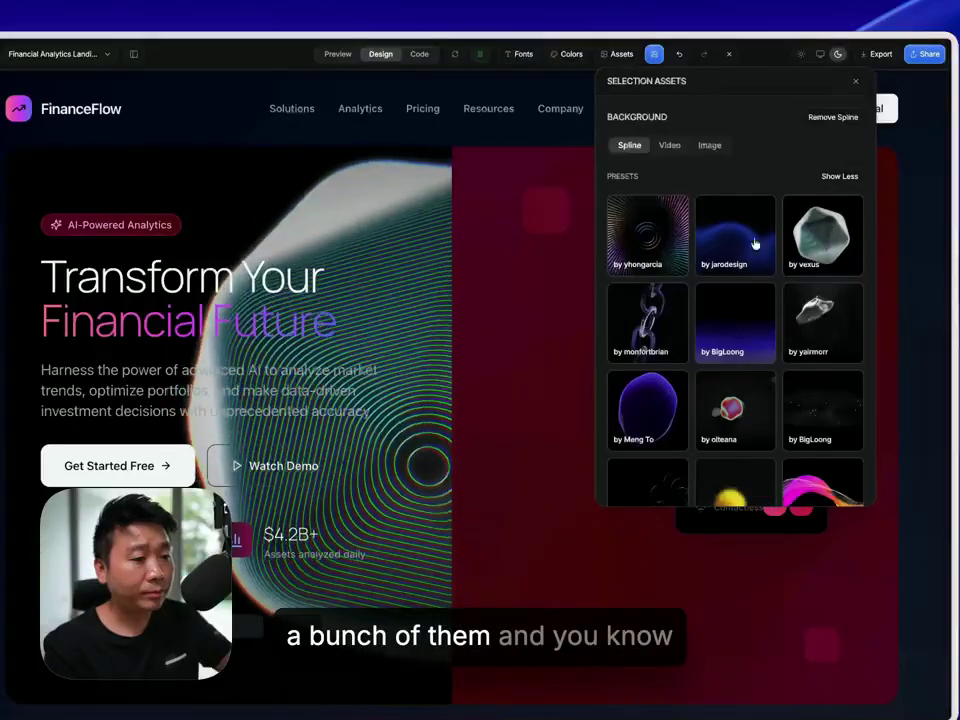
scroll(740, 300, "down", 5)
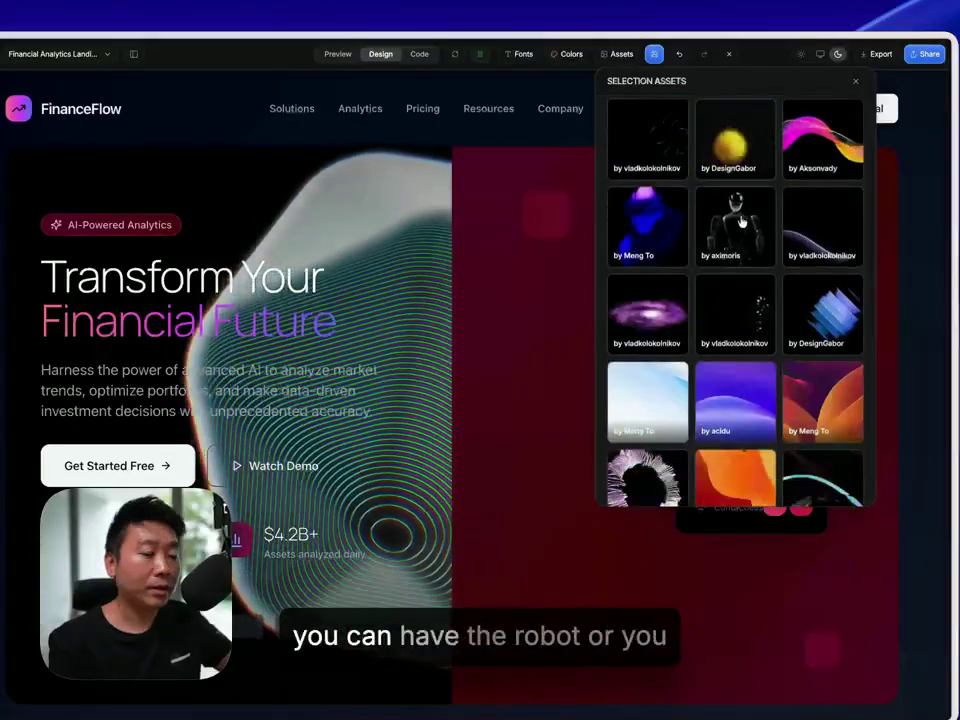
left_click(741, 221)
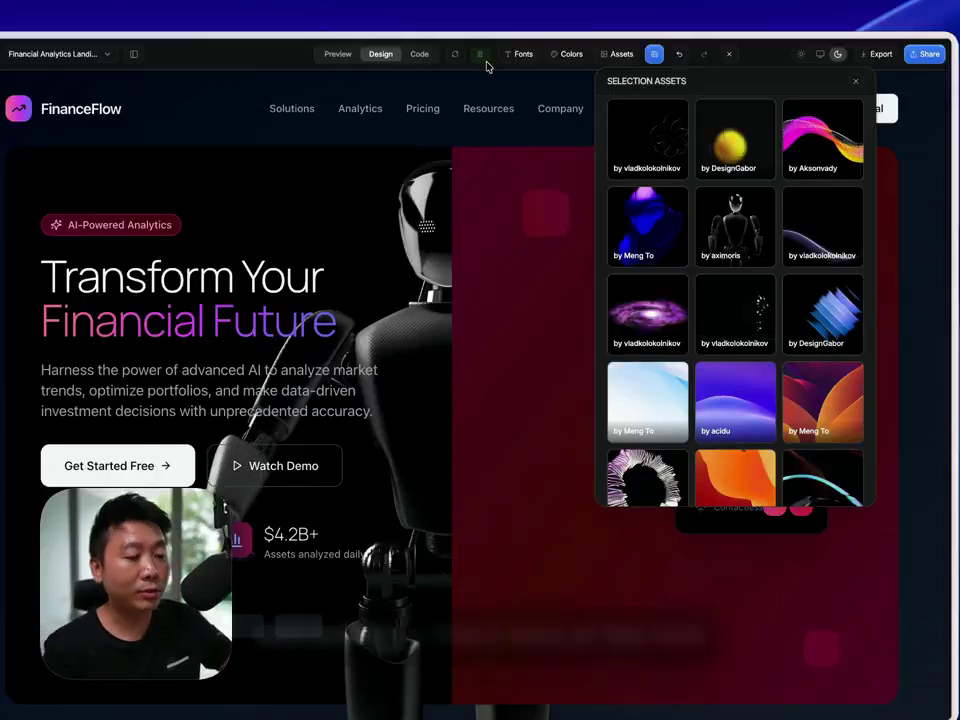
- Try the blue-purple gradient wave Spline preset as the page background, and remove the Spline background
scroll(750, 360, "down", 2)
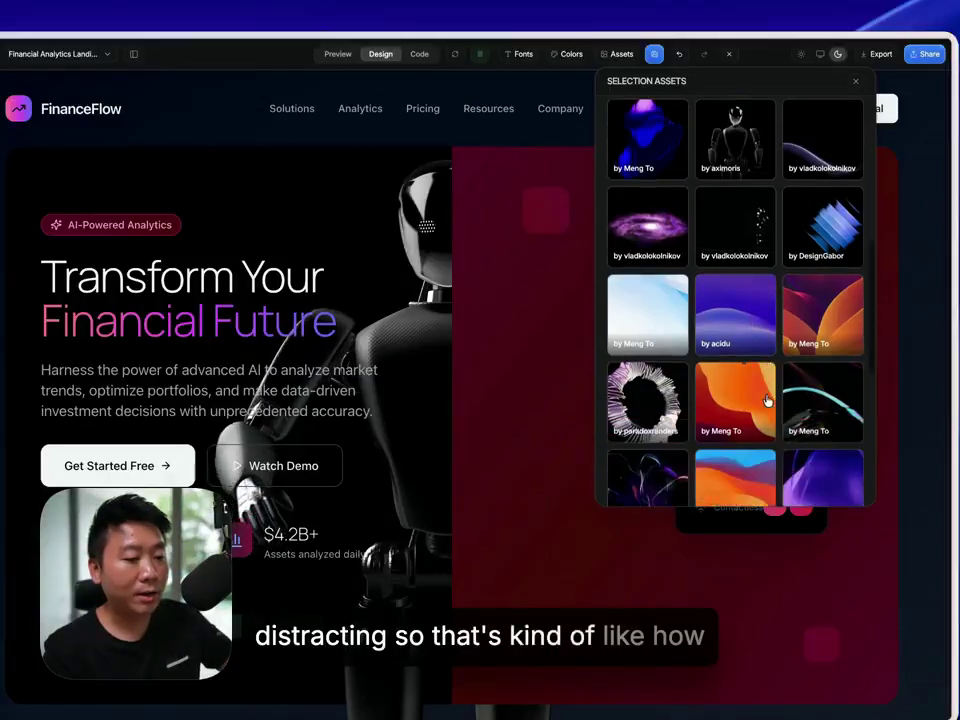
left_click(756, 299)
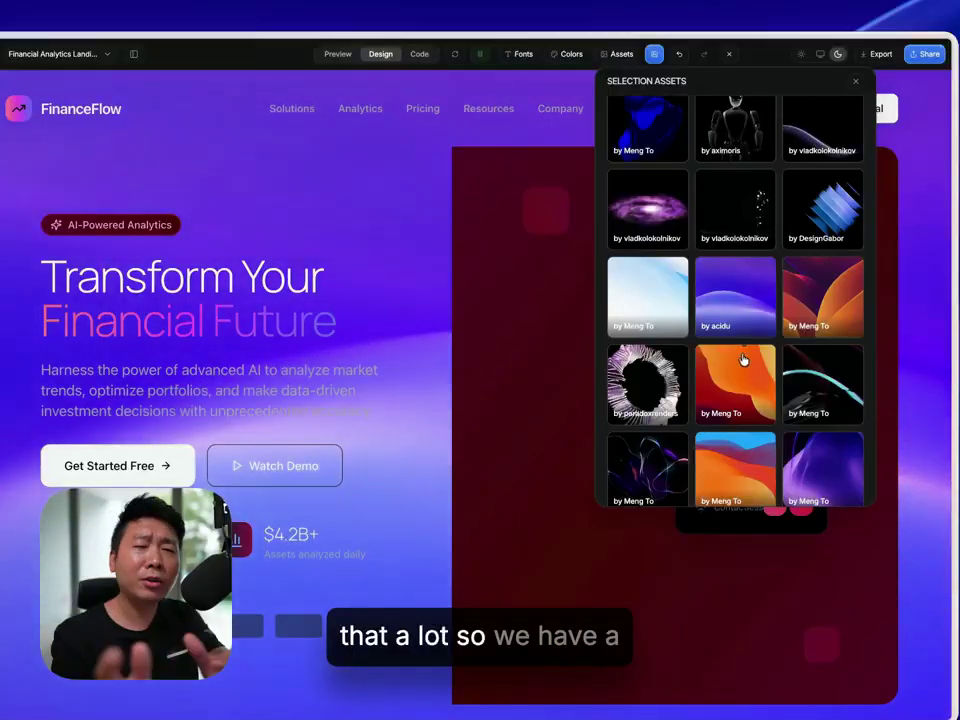
scroll(752, 410, "up", 10)
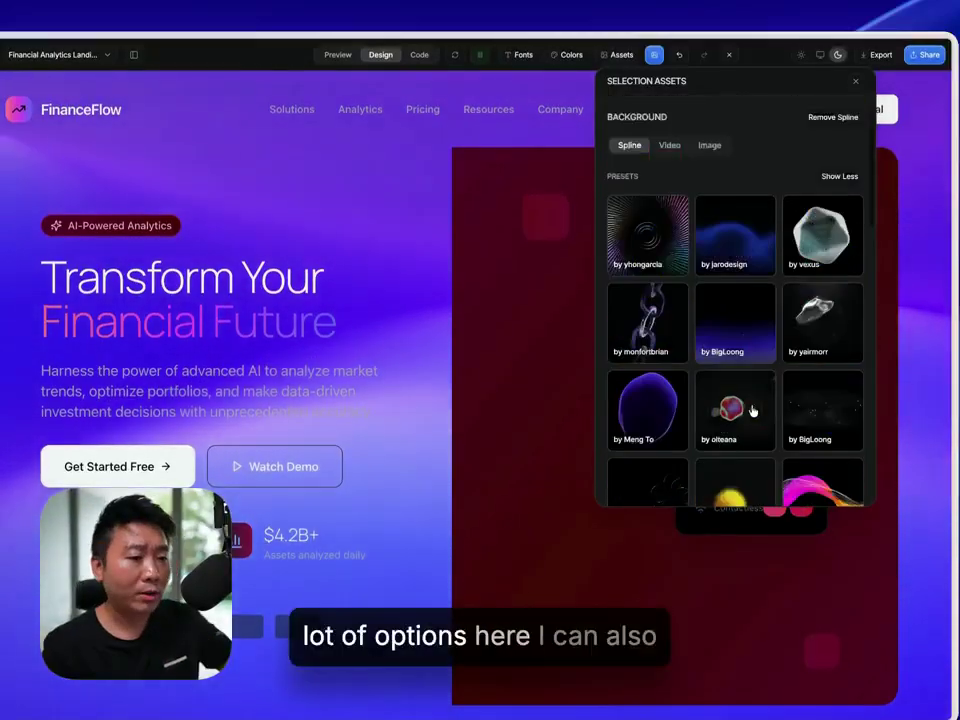
left_click(828, 118)
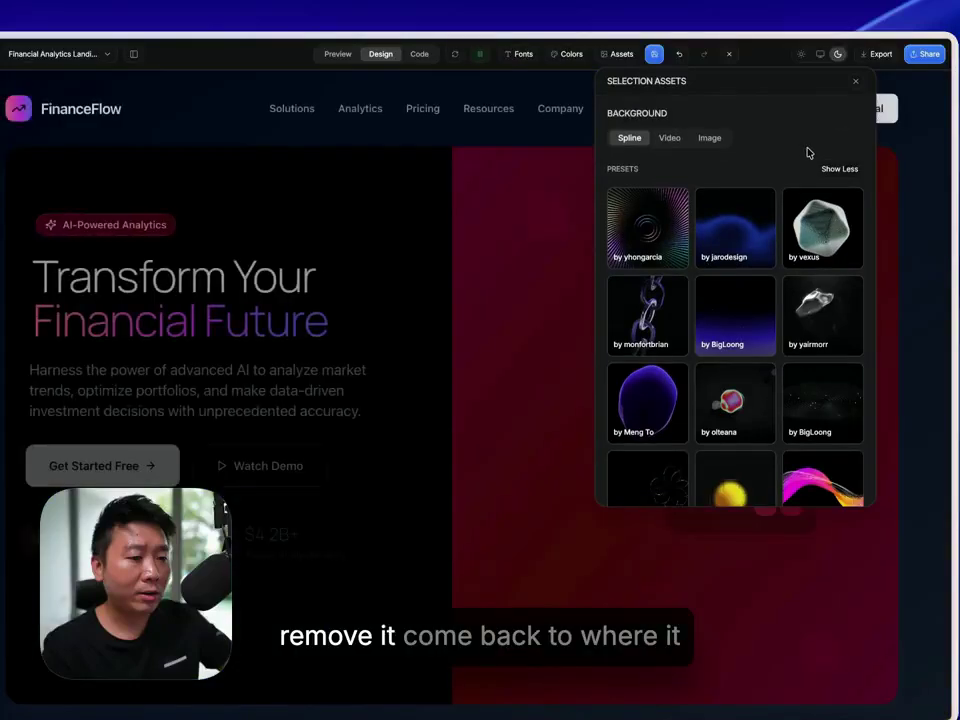
- Search Unsplash for mesh gradient images and try the dark purple gradient as the page's background image
left_click(670, 140)
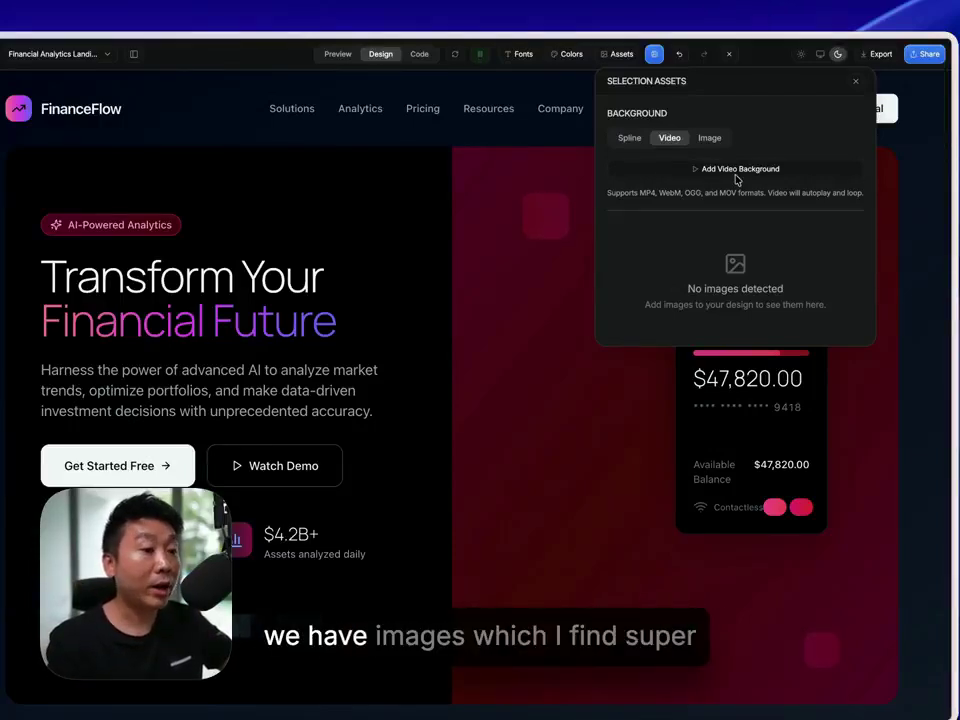
left_click(712, 140)
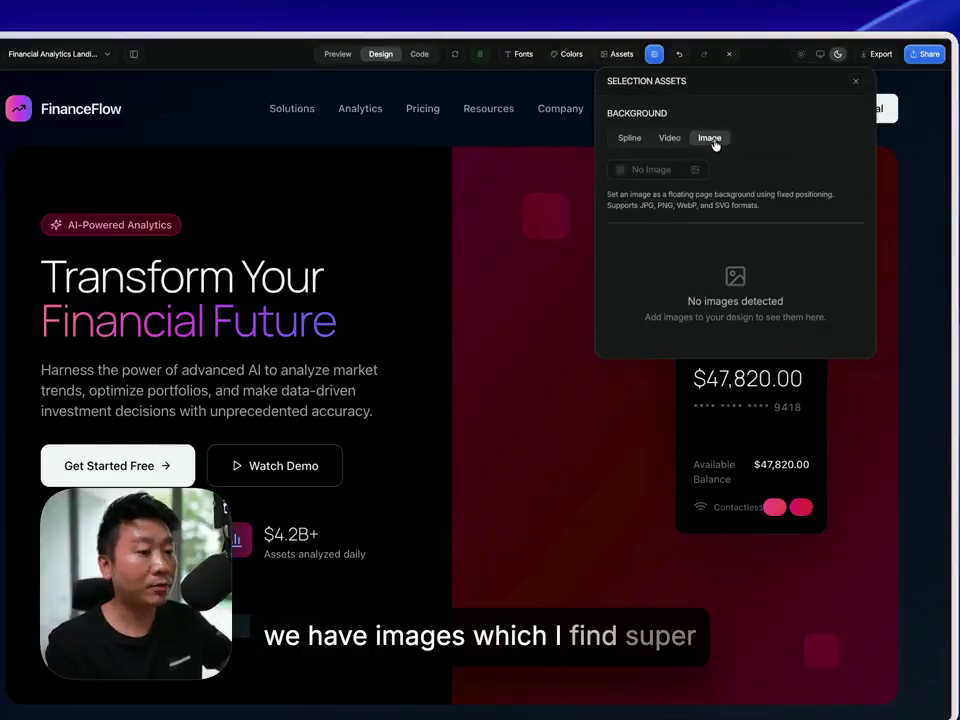
left_click(669, 173)
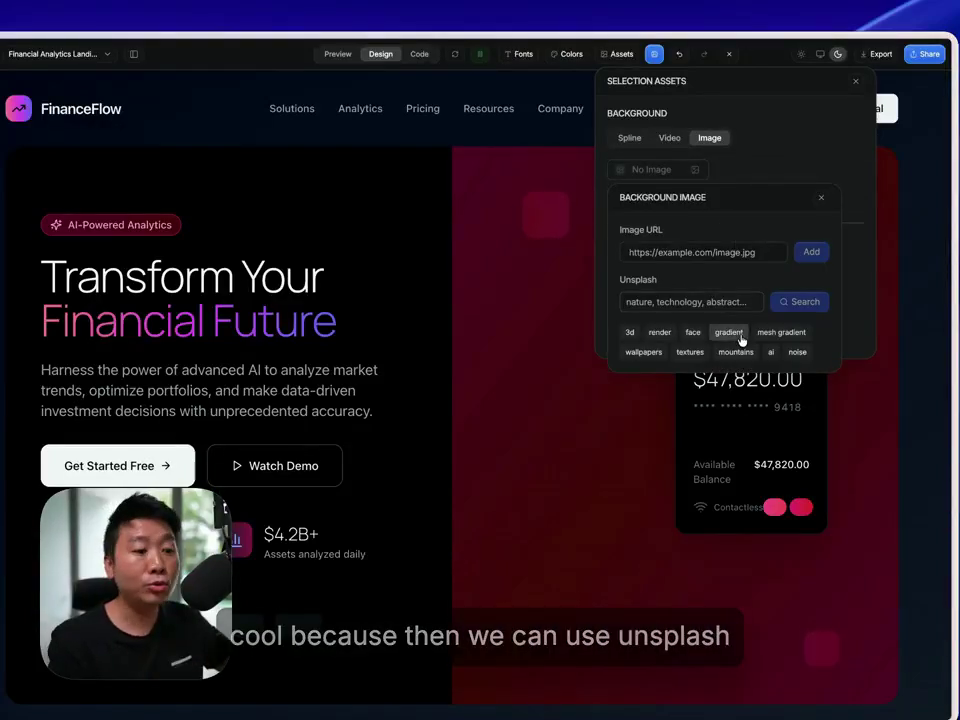
left_click(784, 334)
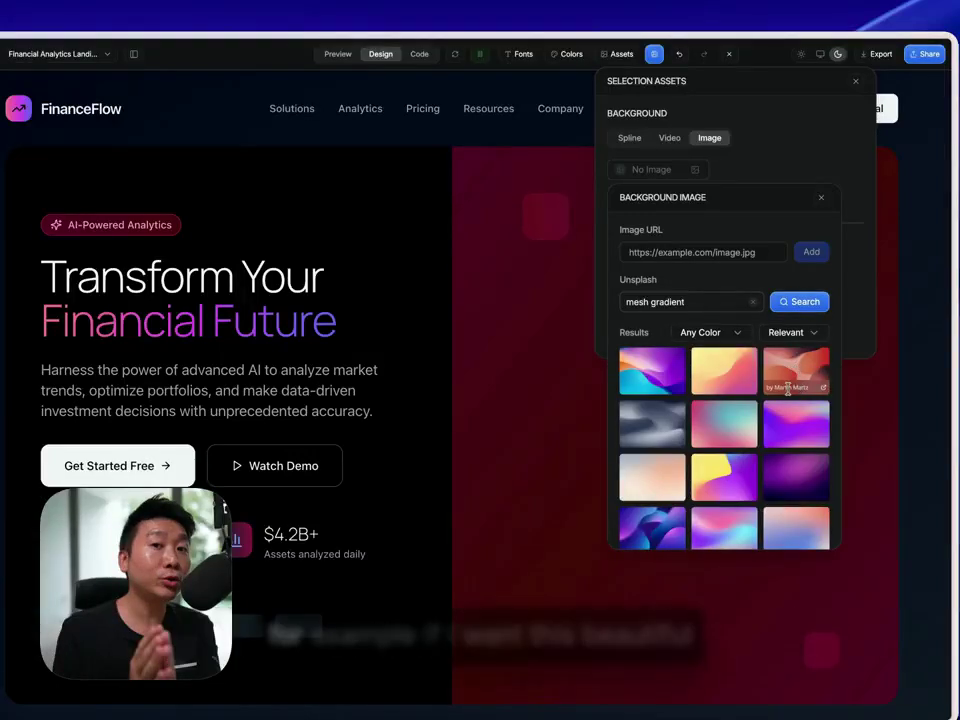
left_click(780, 469)
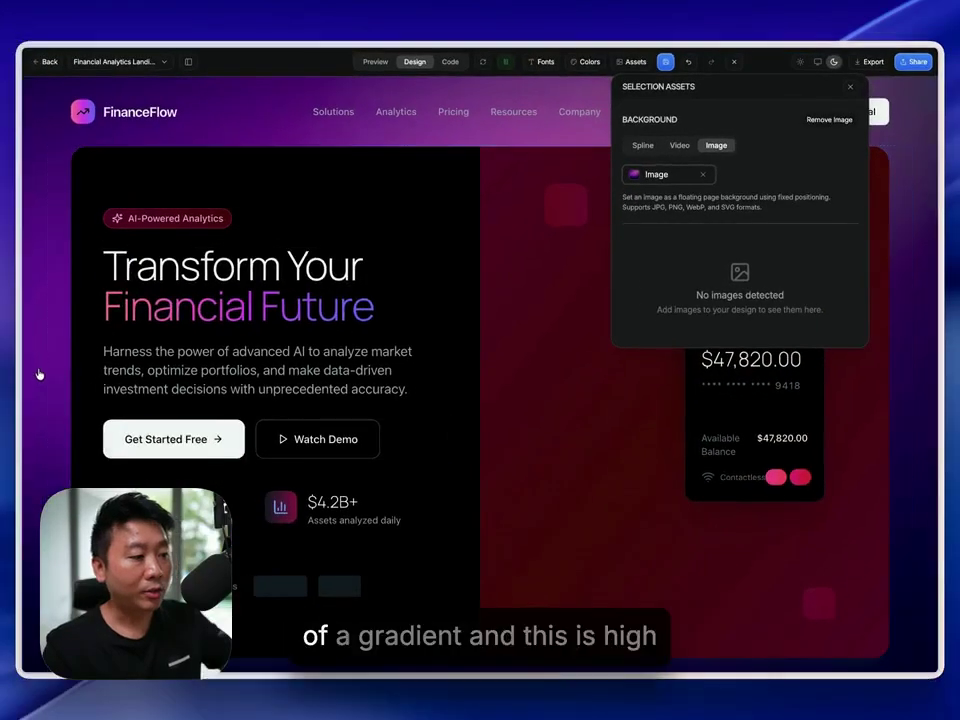
scroll(38, 377, "down", 1)
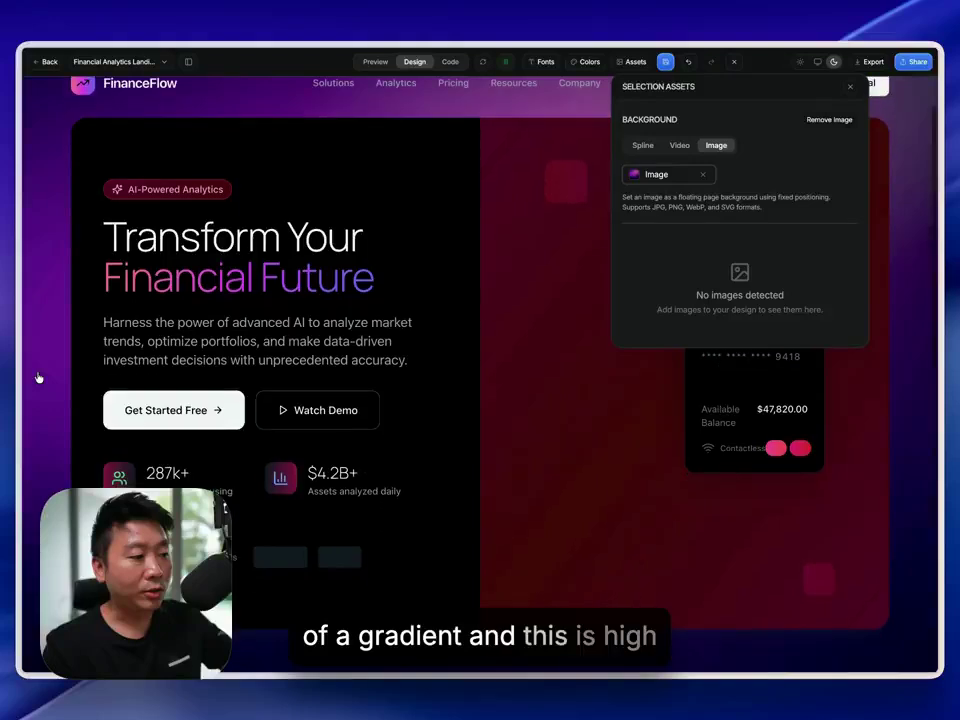
scroll(38, 377, "up", 1)
- Try the grey-blue wave image and the bright multicolour mesh gradient as the page background
left_click(656, 176)
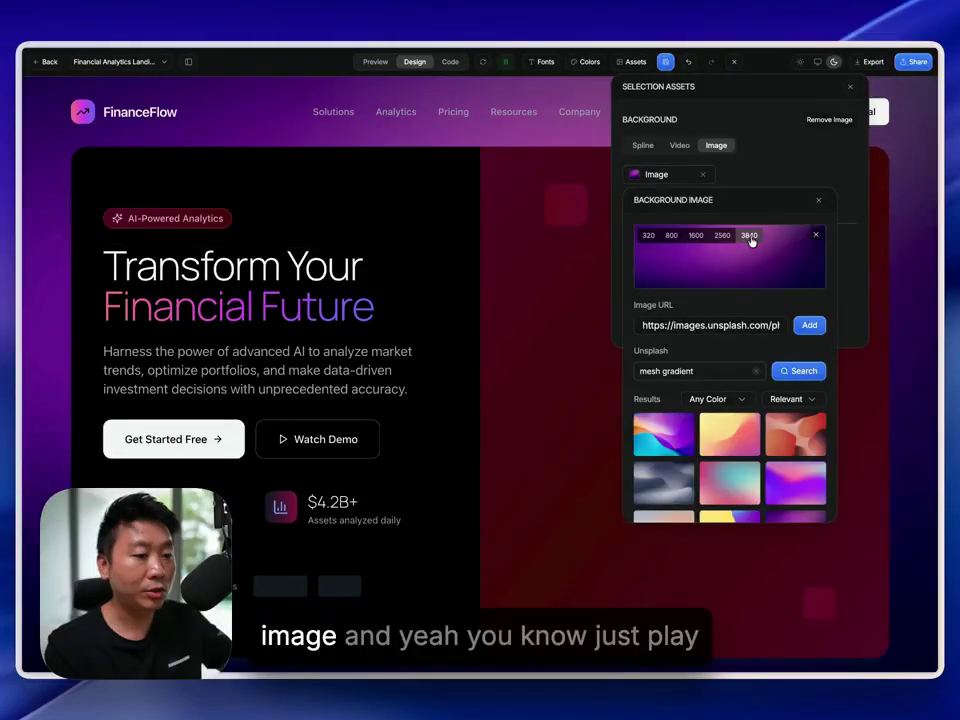
scroll(720, 420, "down", 2)
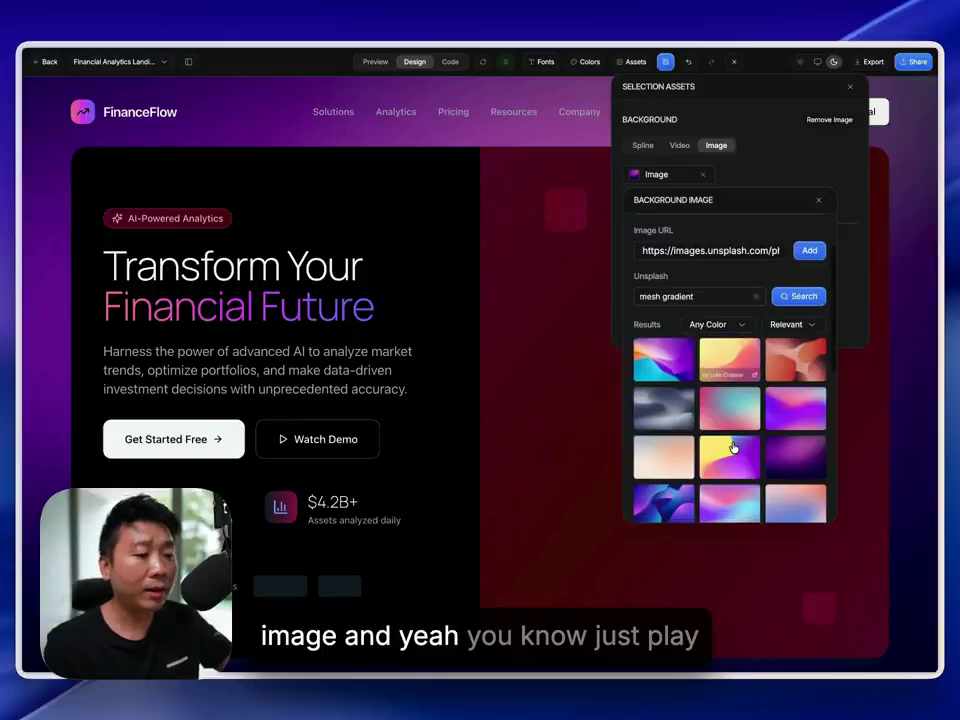
left_click(672, 405)
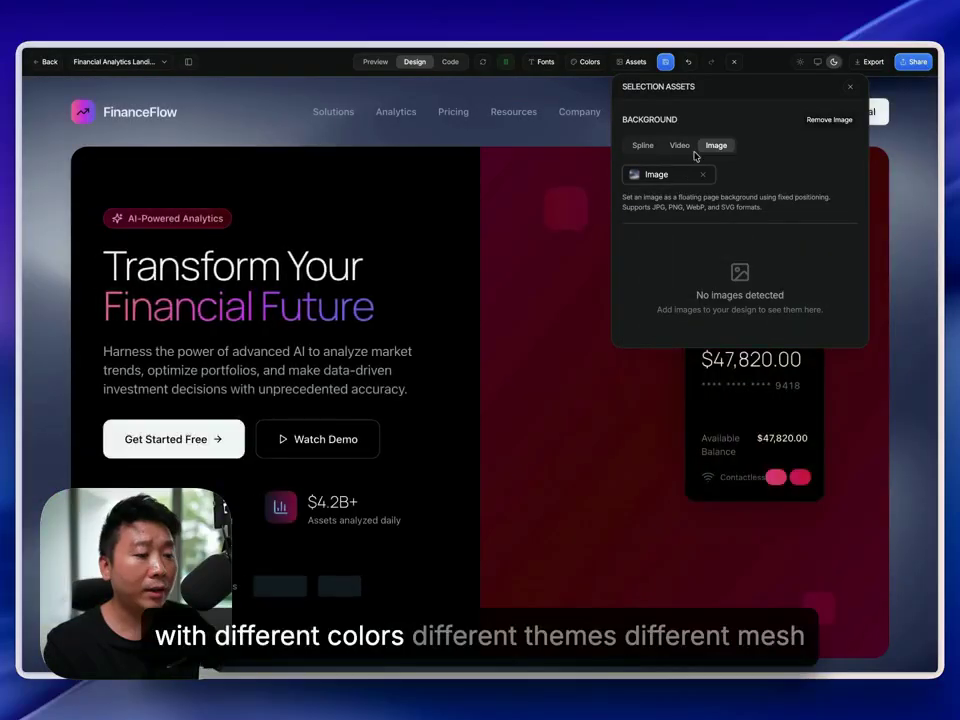
left_click(660, 176)
scroll(750, 450, "down", 5)
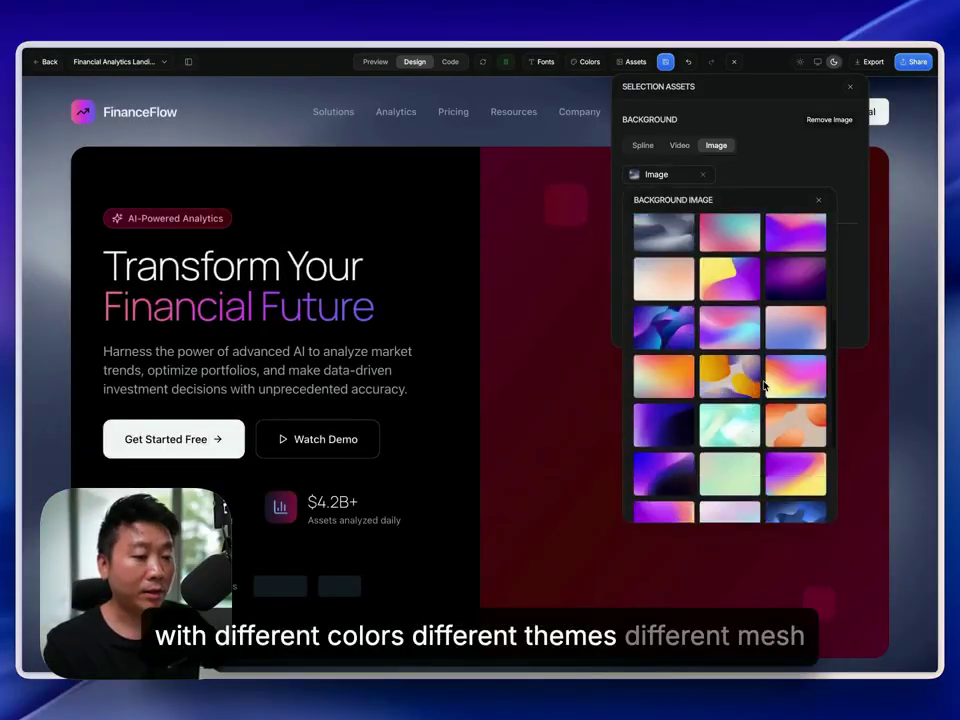
left_click(802, 368)
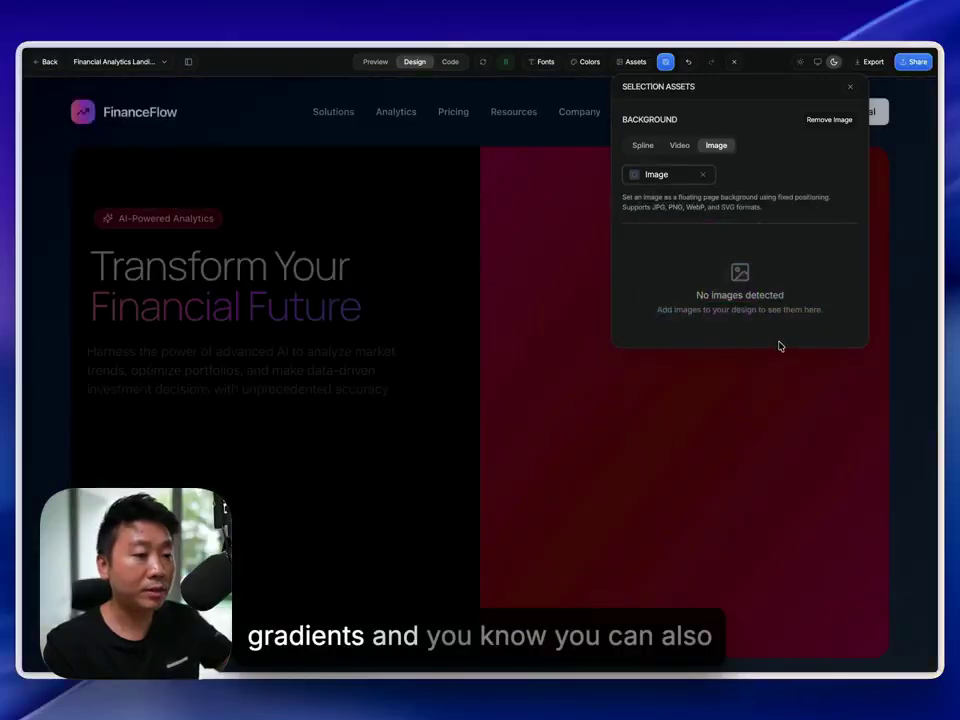
- Search Unsplash for textures, apply the pink marbled texture as the page background, and close the assets
left_click(645, 178)
scroll(740, 350, "down", 5)
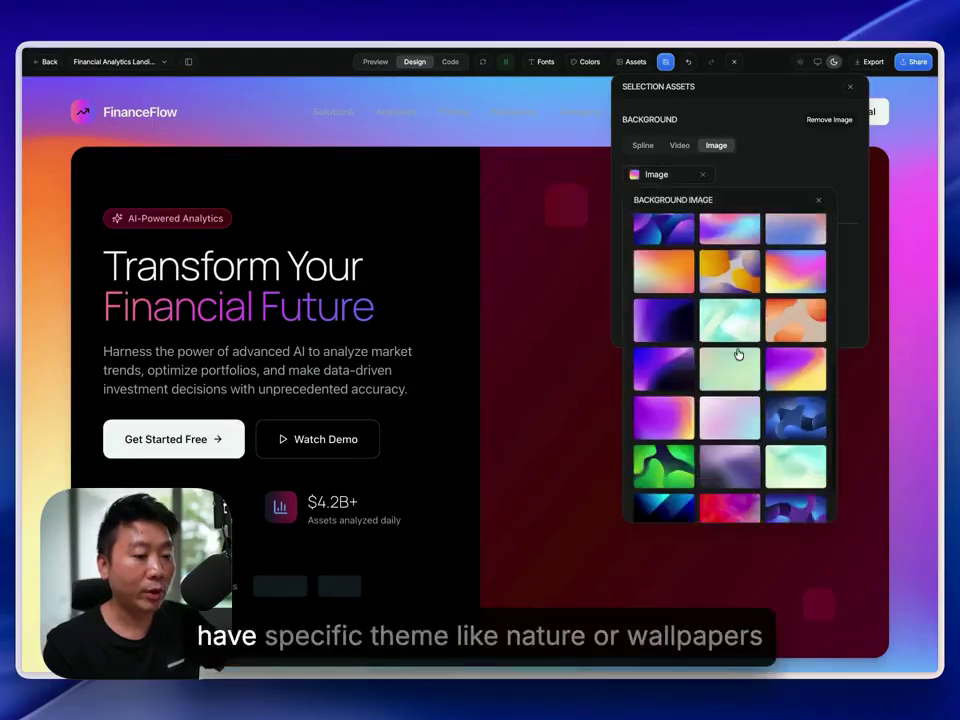
scroll(760, 353, "up", 4)
left_click(756, 371)
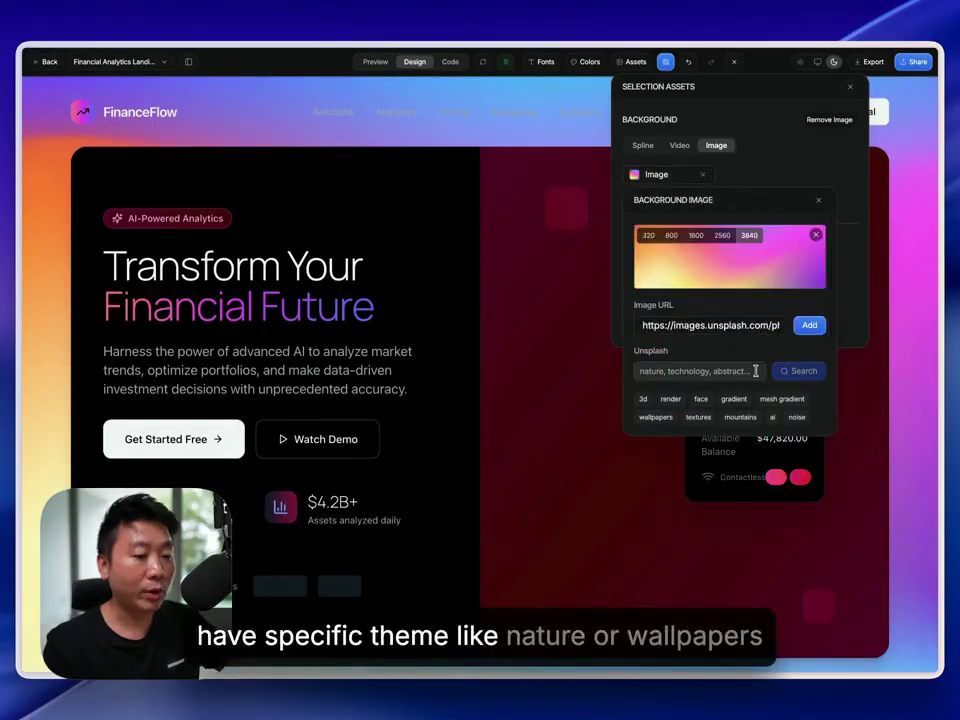
left_click(698, 417)
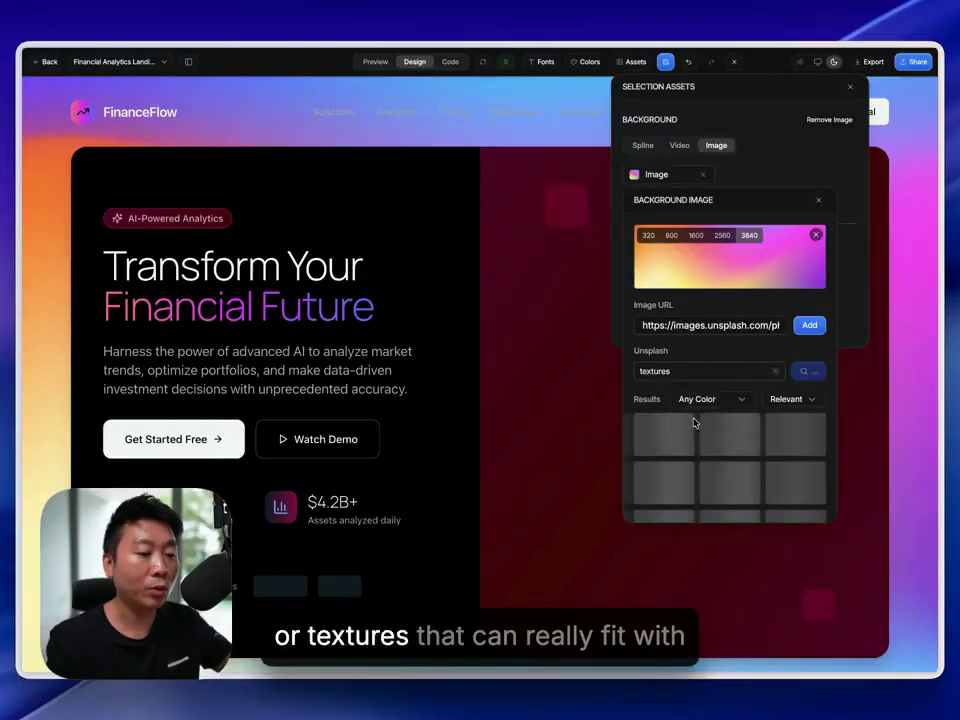
left_click(732, 477)
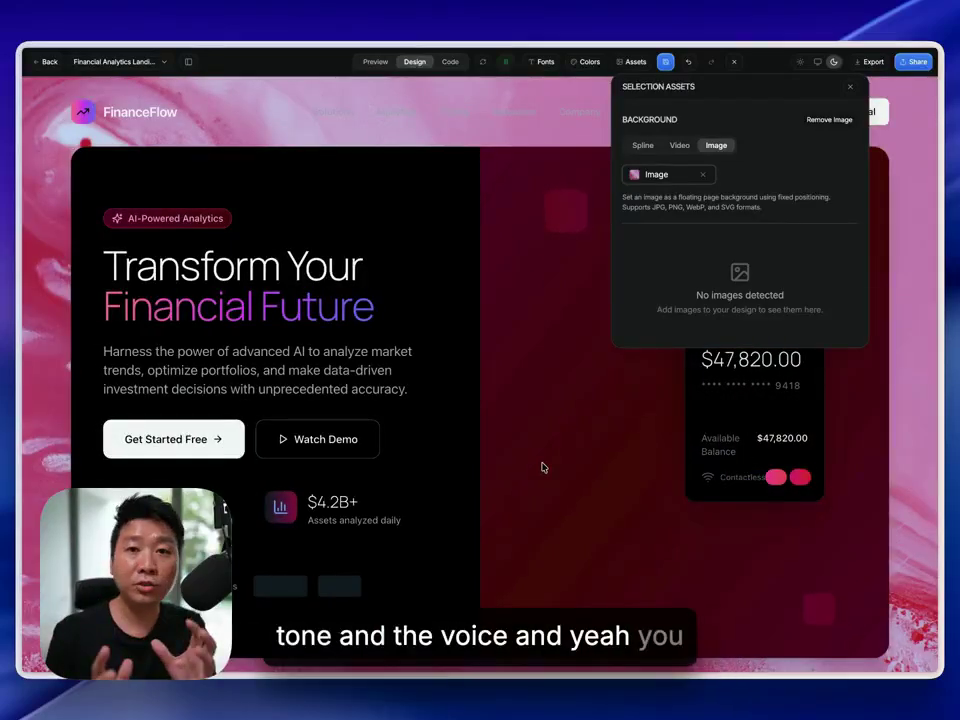
left_click(850, 89)
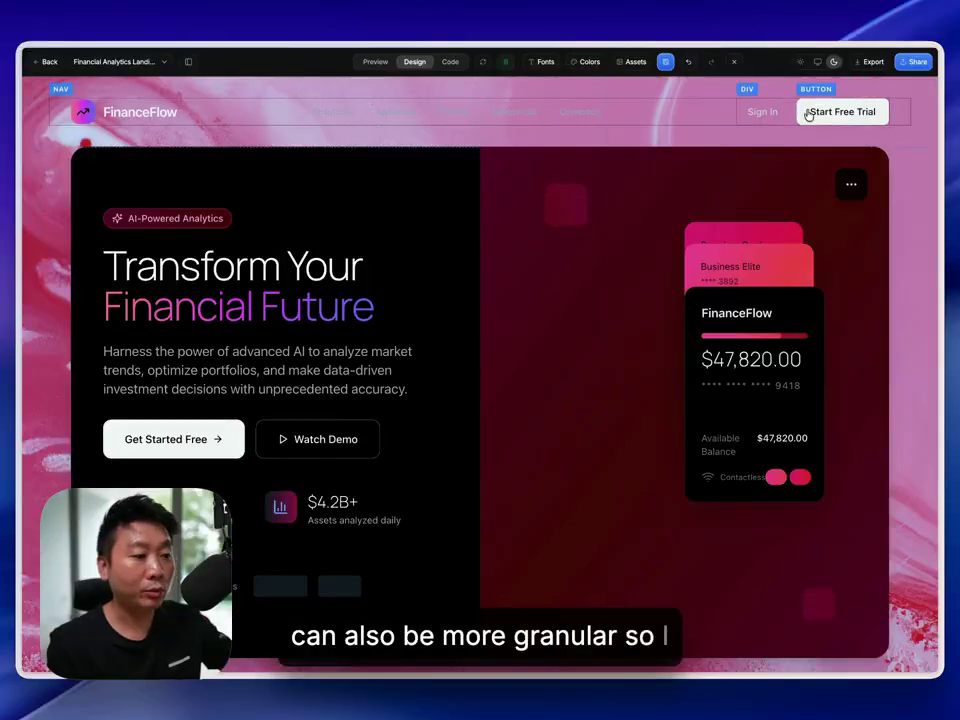
- Select the dark red hero section and set the red-and-black fluid texture from Unsplash as its background image
left_click(521, 290)
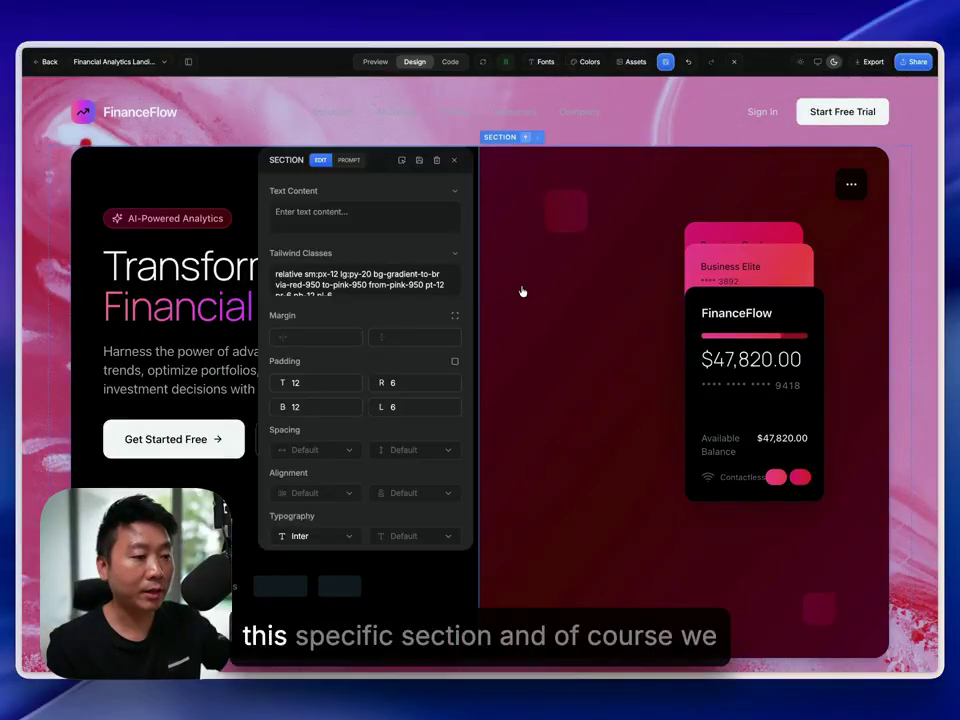
scroll(465, 351, "up", 3)
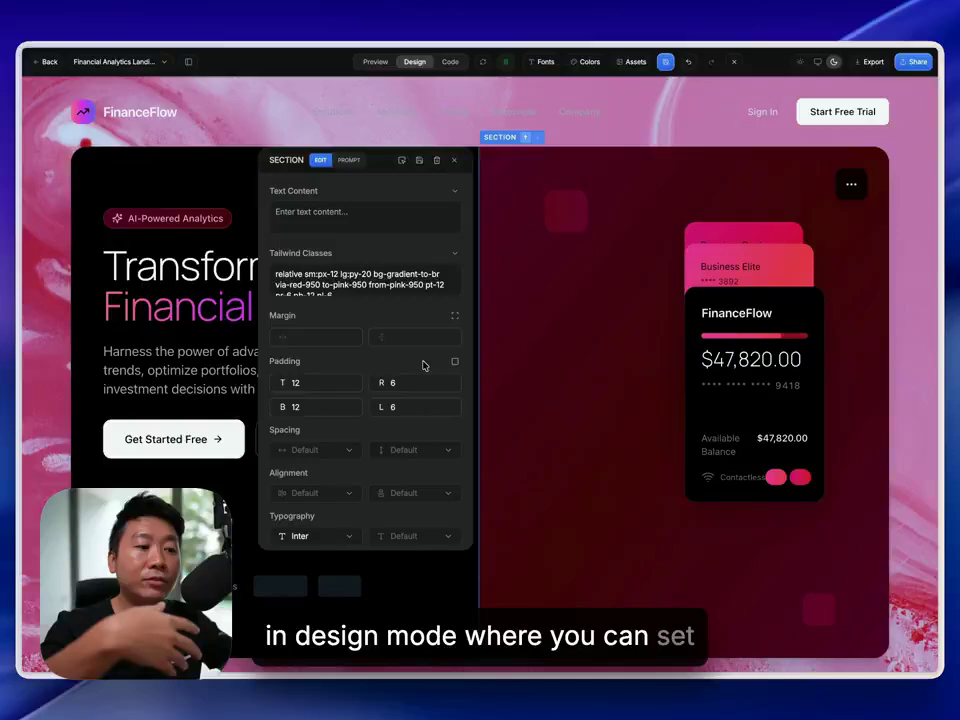
scroll(407, 400, "down", 2)
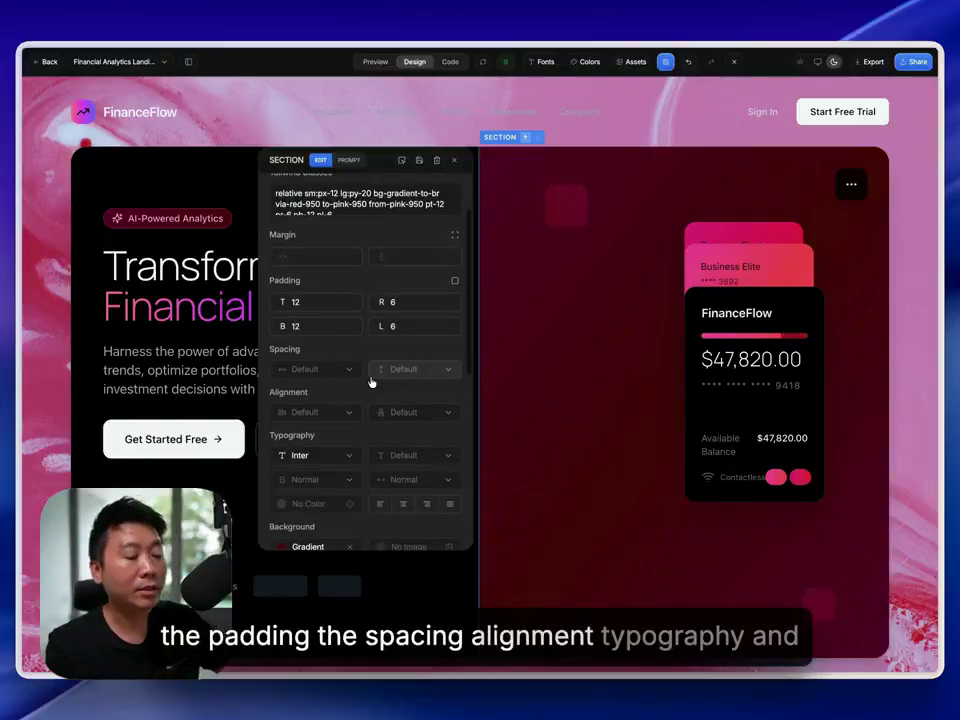
scroll(407, 432, "down", 2)
scroll(407, 433, "down", 3)
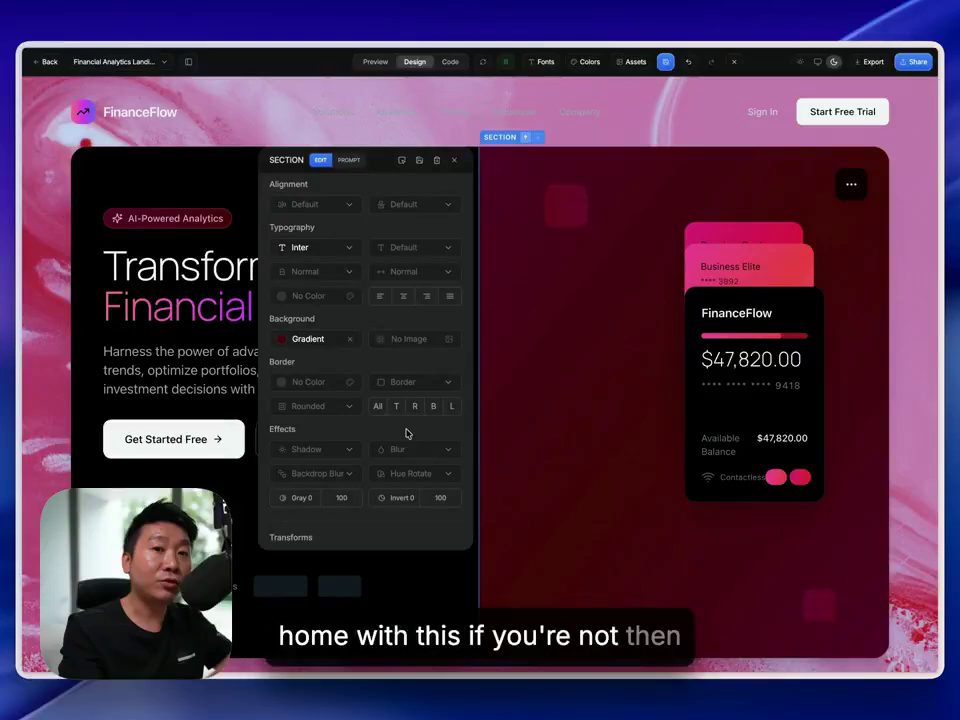
left_click(409, 346)
scroll(461, 499, "down", 2)
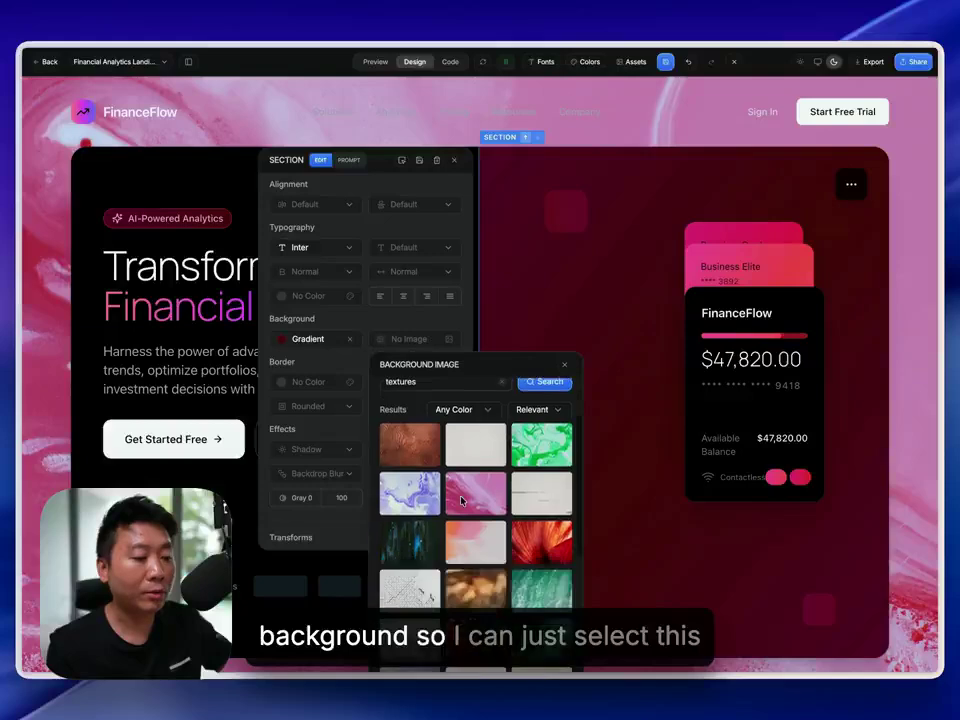
scroll(469, 537, "down", 2)
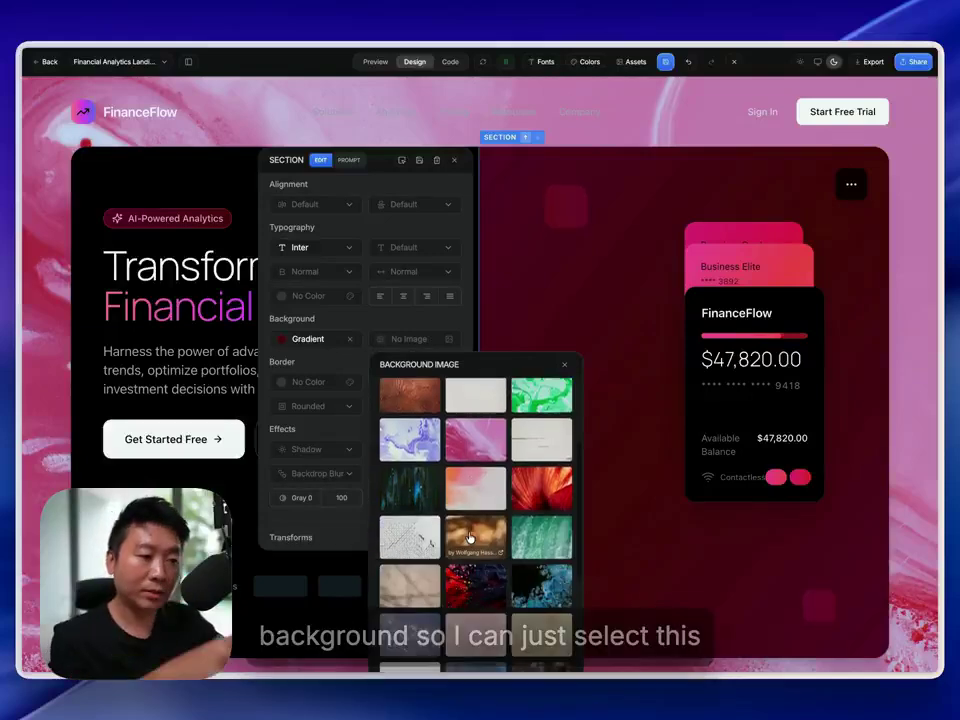
scroll(458, 453, "down", 1)
scroll(458, 453, "down", 1)
left_click(457, 475)
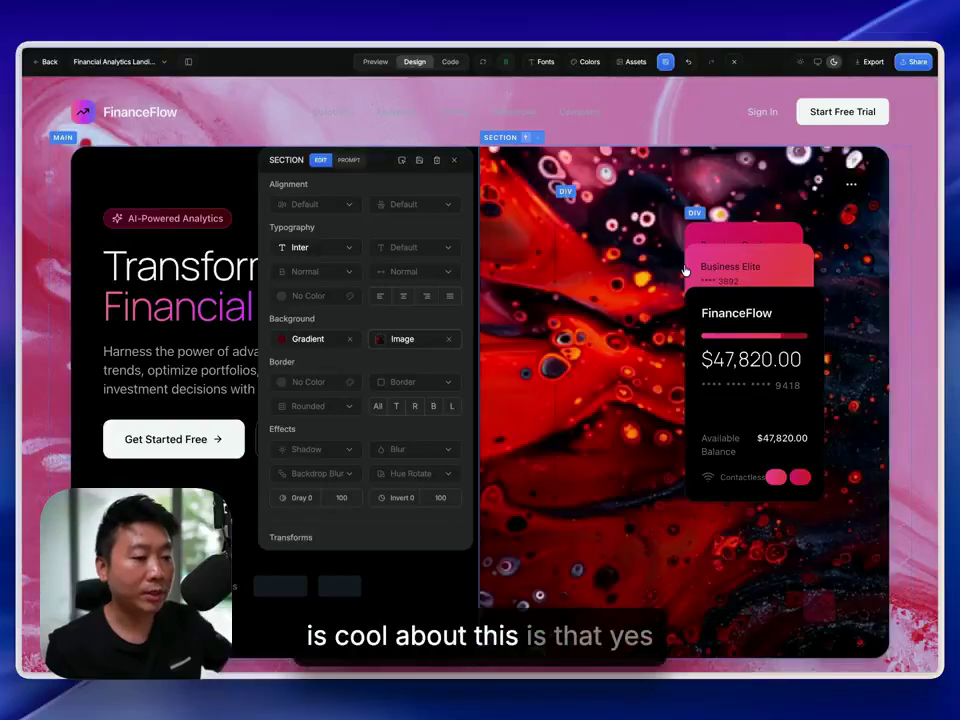
- Set the hero section's background image size to 1600 and close the section's editor
left_click(402, 339)
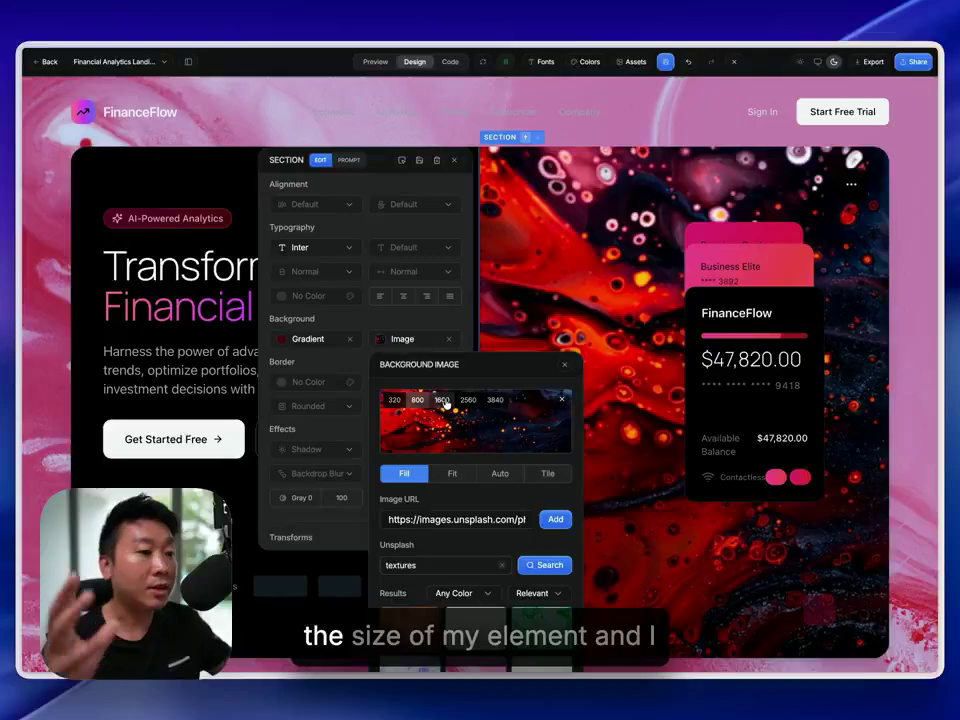
left_click(443, 400)
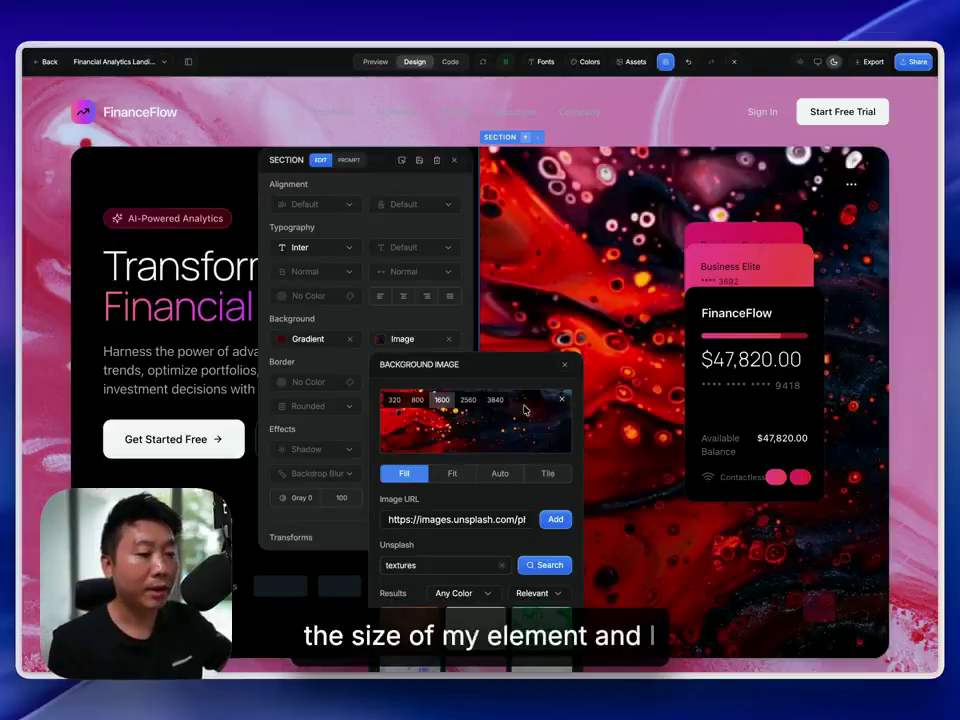
left_click(454, 160)
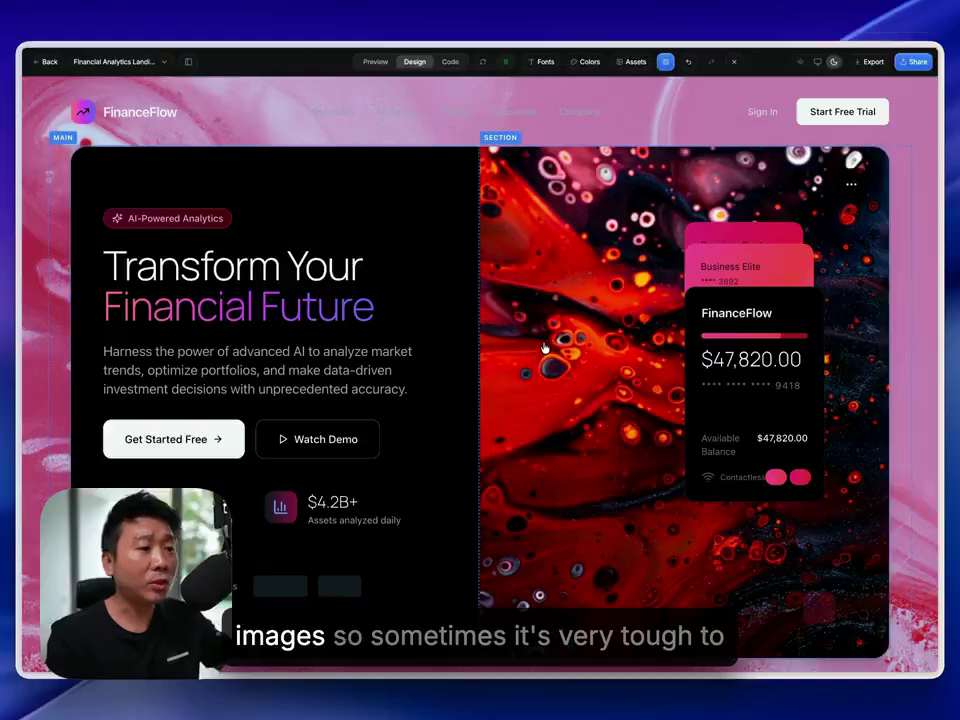
left_click(532, 268)
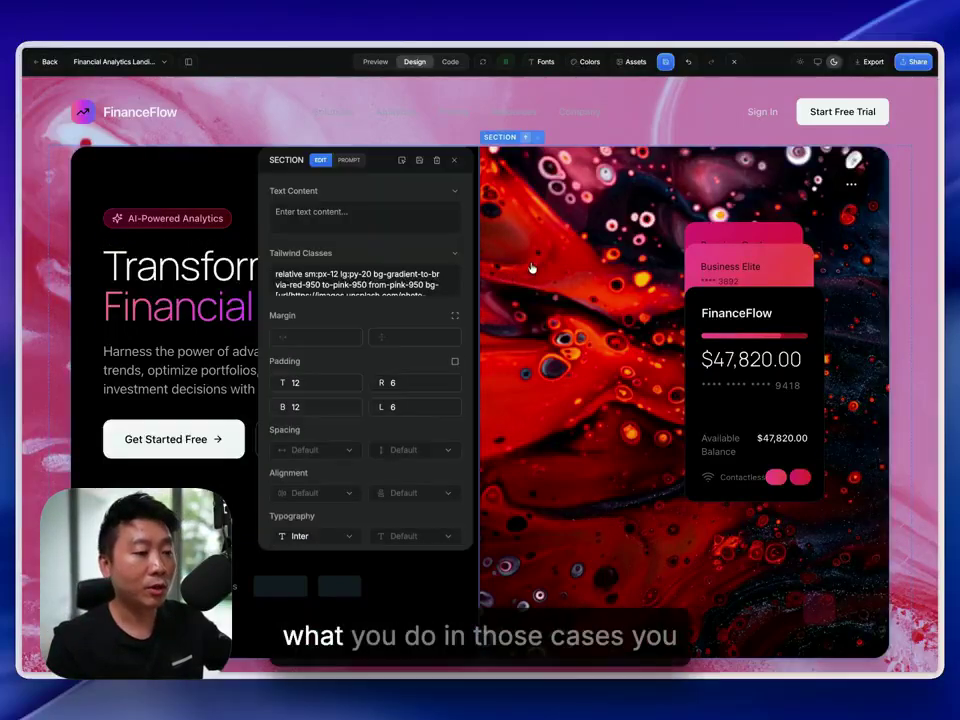
left_click(453, 162)
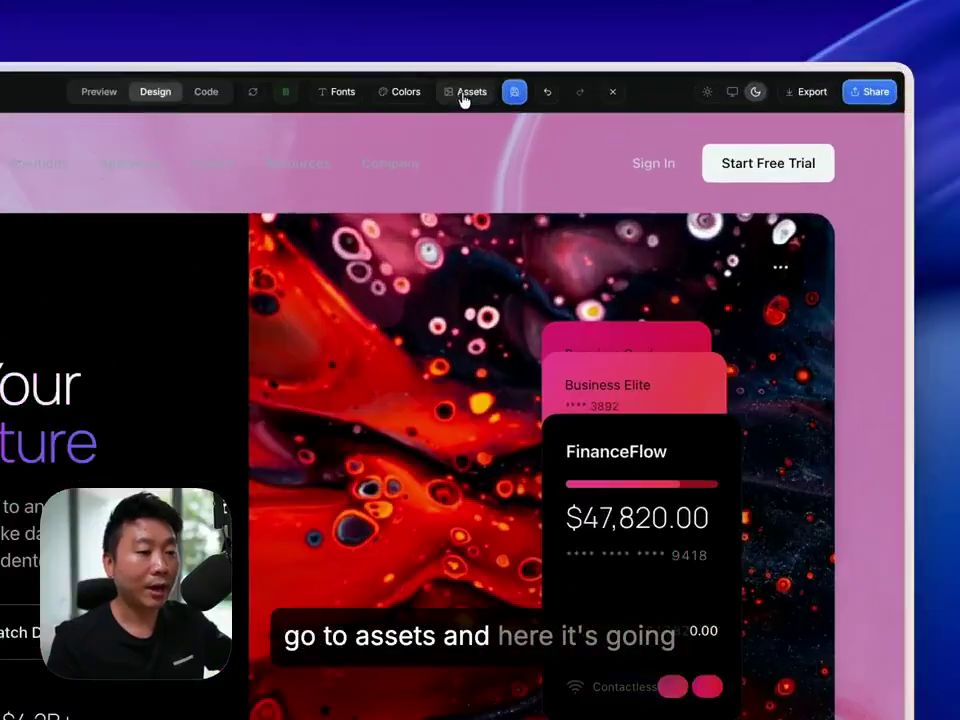
- From the page's assets, replace the hero section's image with the black-and-white curved shape from an Unsplash search for render
left_click(634, 62)
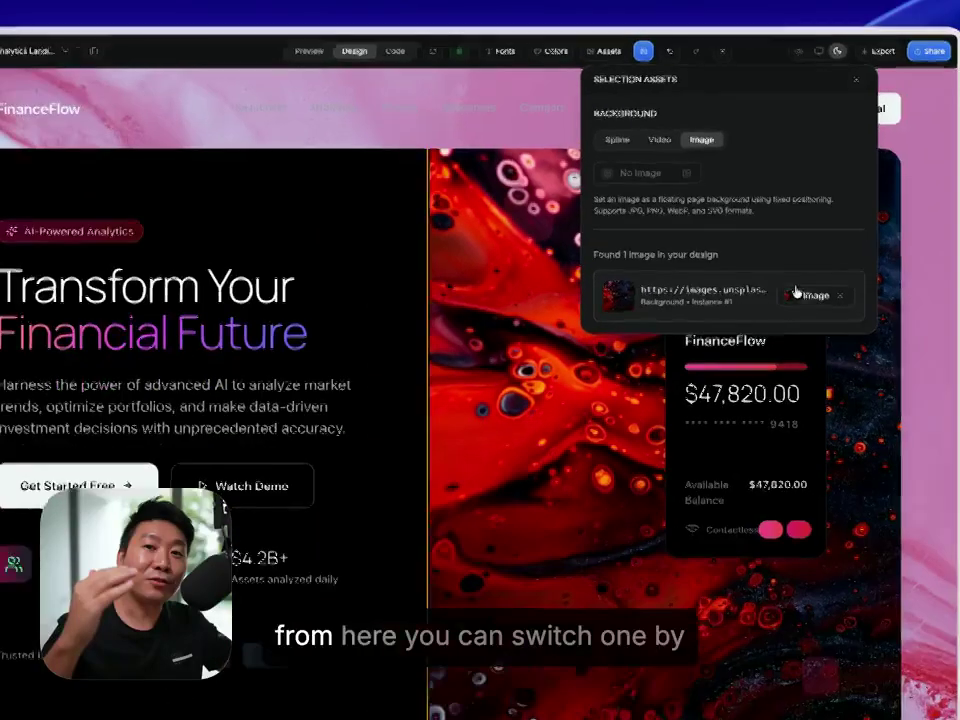
left_click(690, 409)
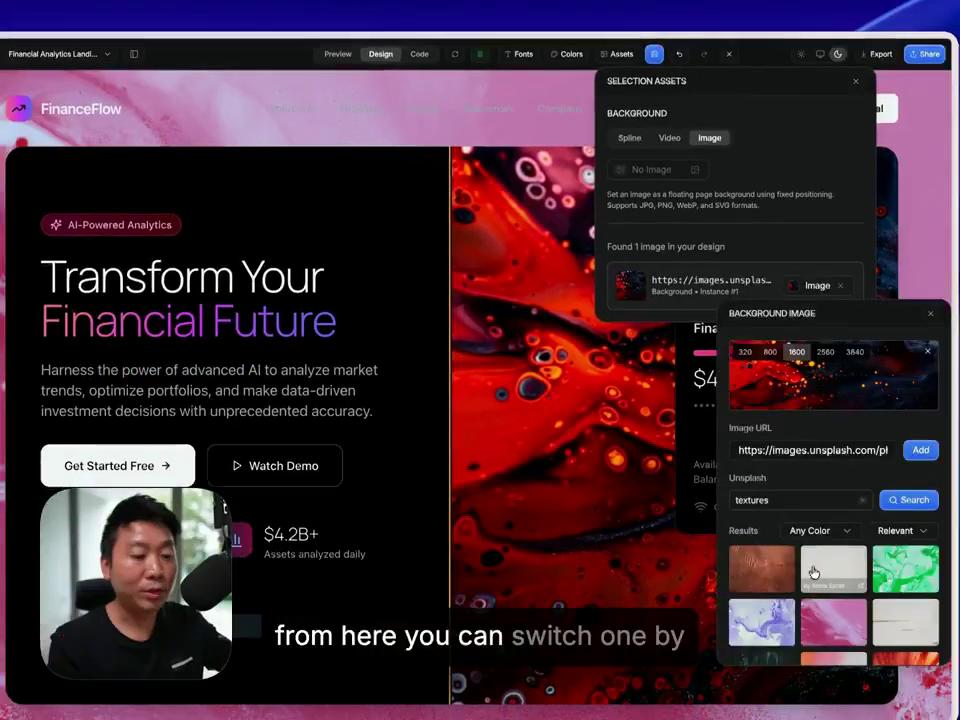
left_click(862, 500)
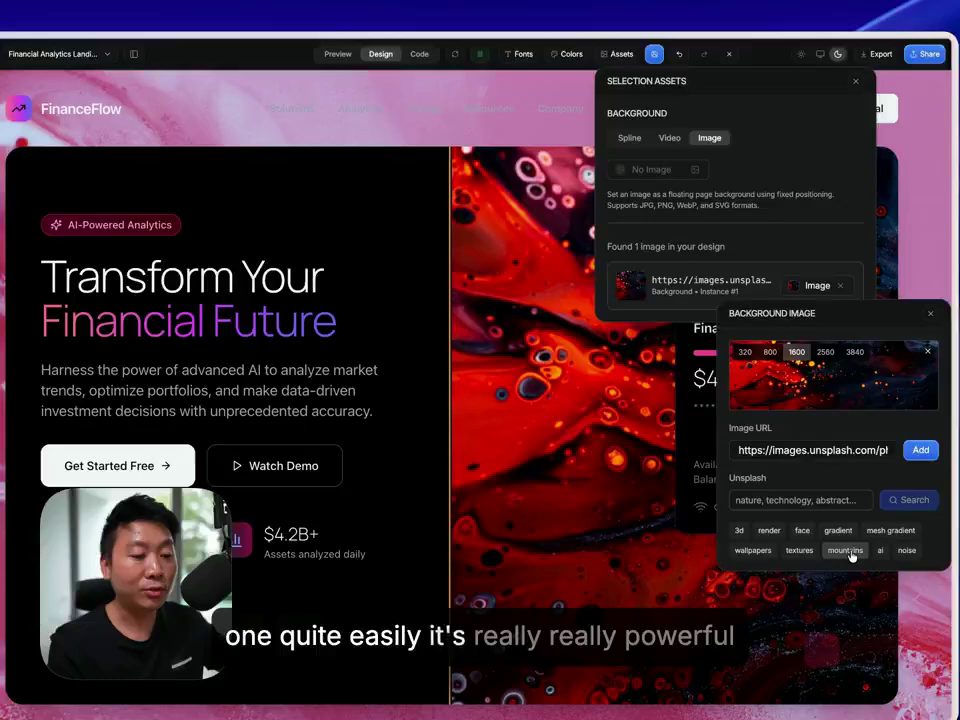
left_click(768, 531)
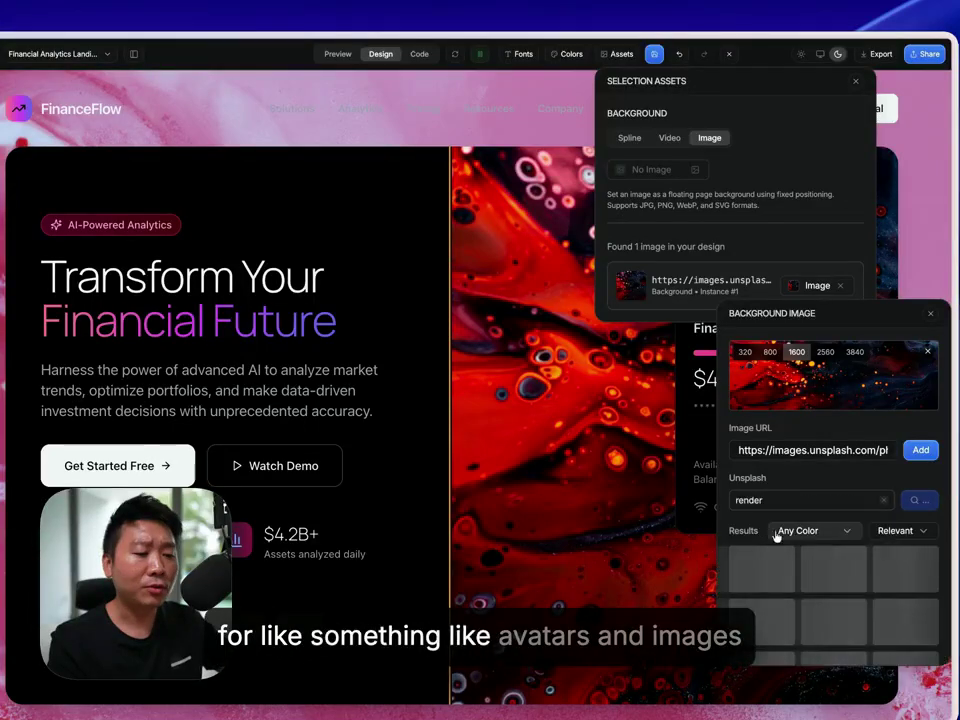
scroll(806, 568, "down", 2)
scroll(806, 568, "down", 2)
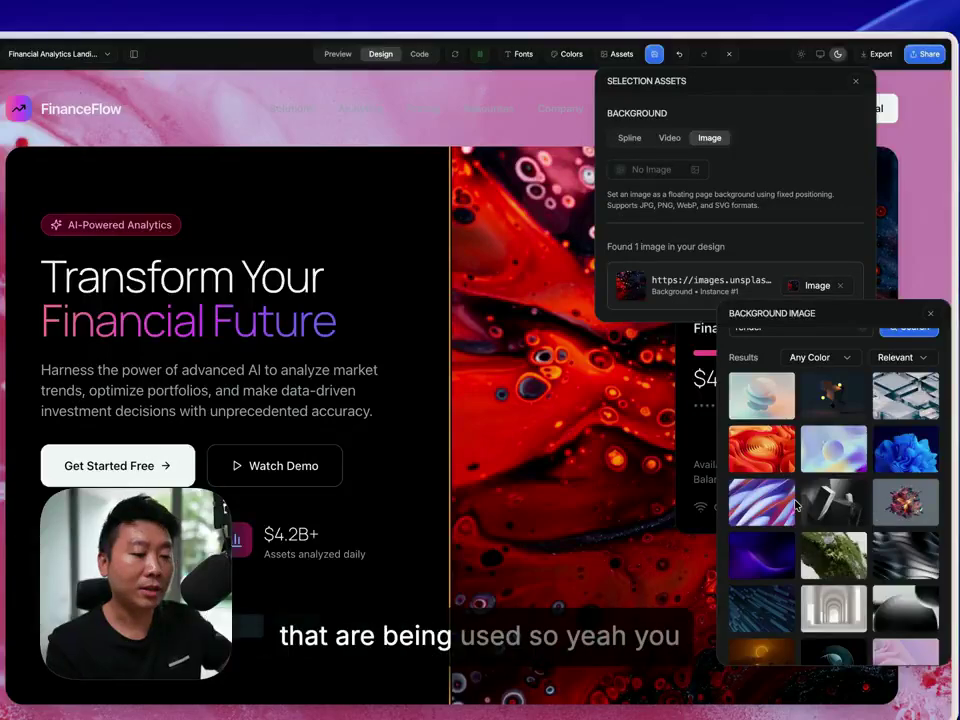
scroll(880, 548, "down", 1)
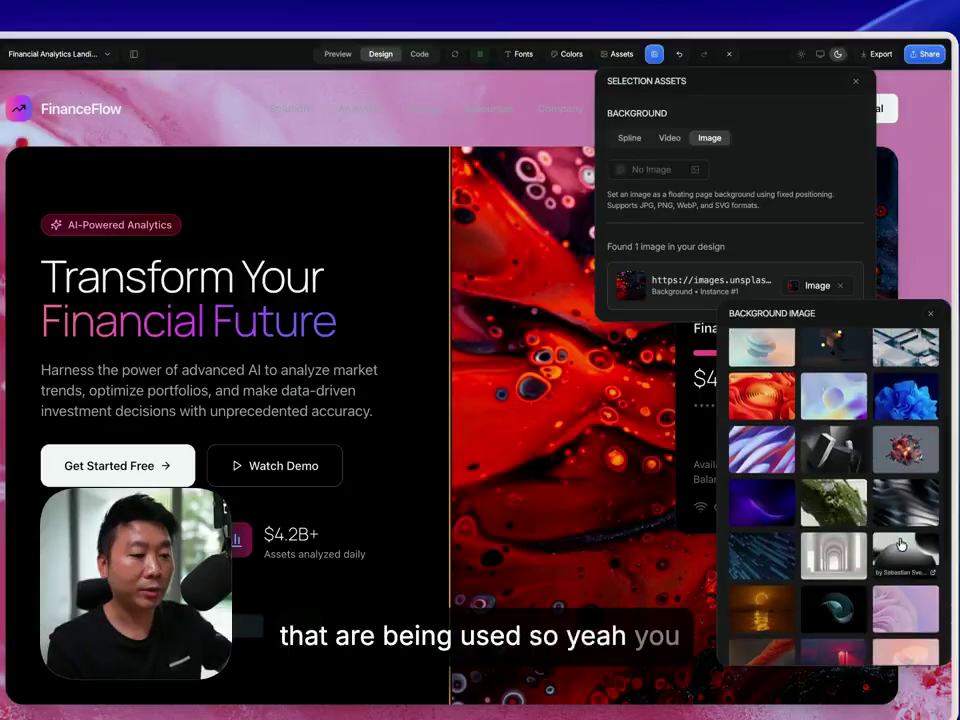
left_click(900, 544)
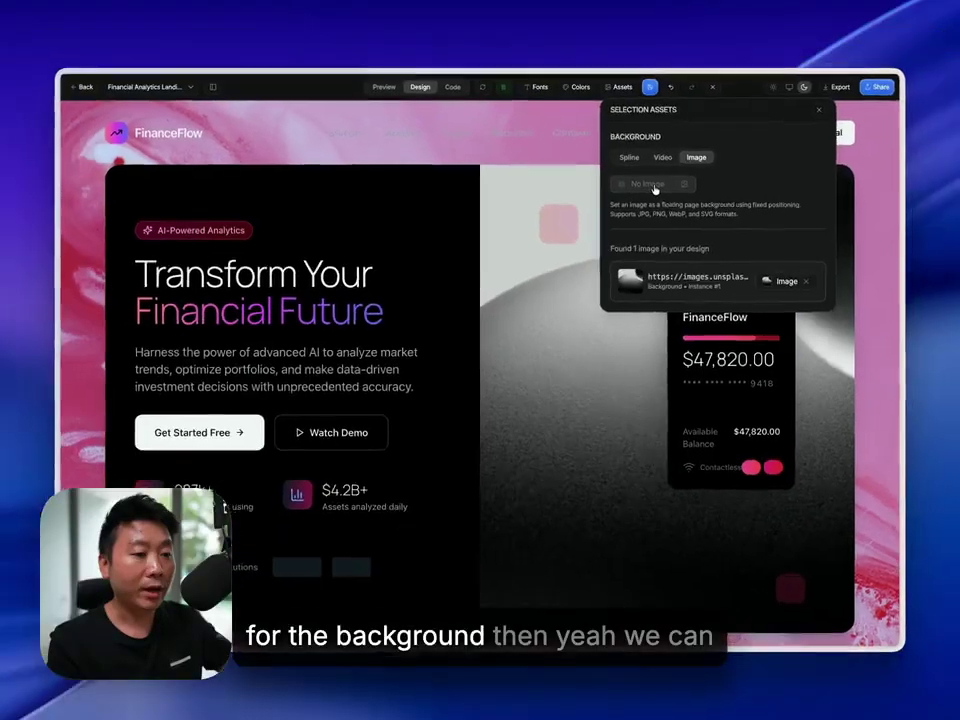
- Set the dark metallic waves image from the Unsplash render results as the page background and close the assets
left_click(670, 169)
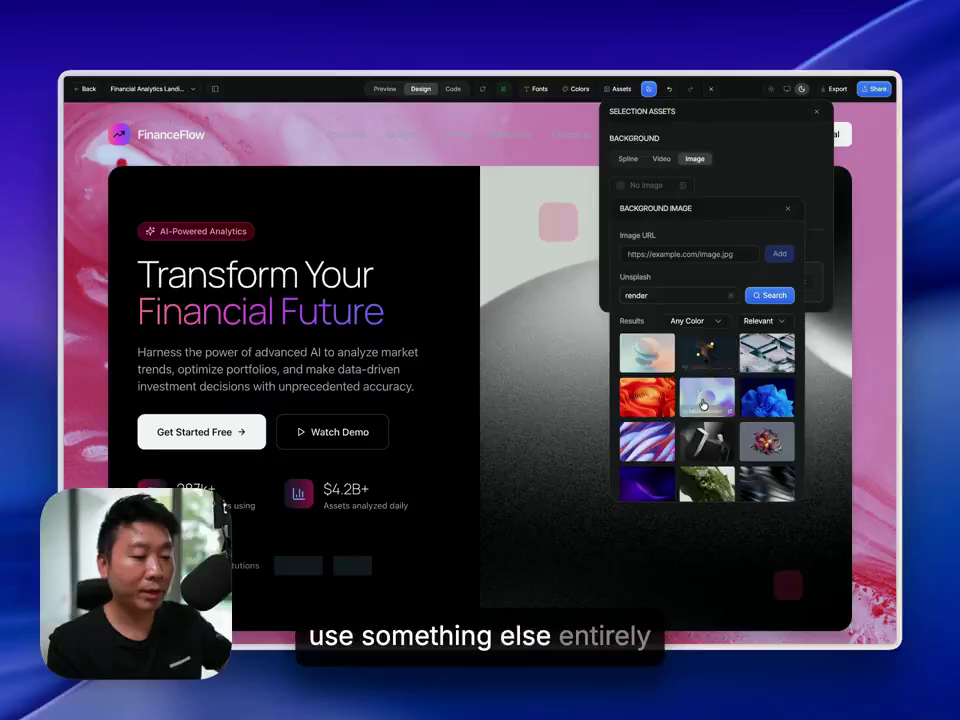
left_click(762, 485)
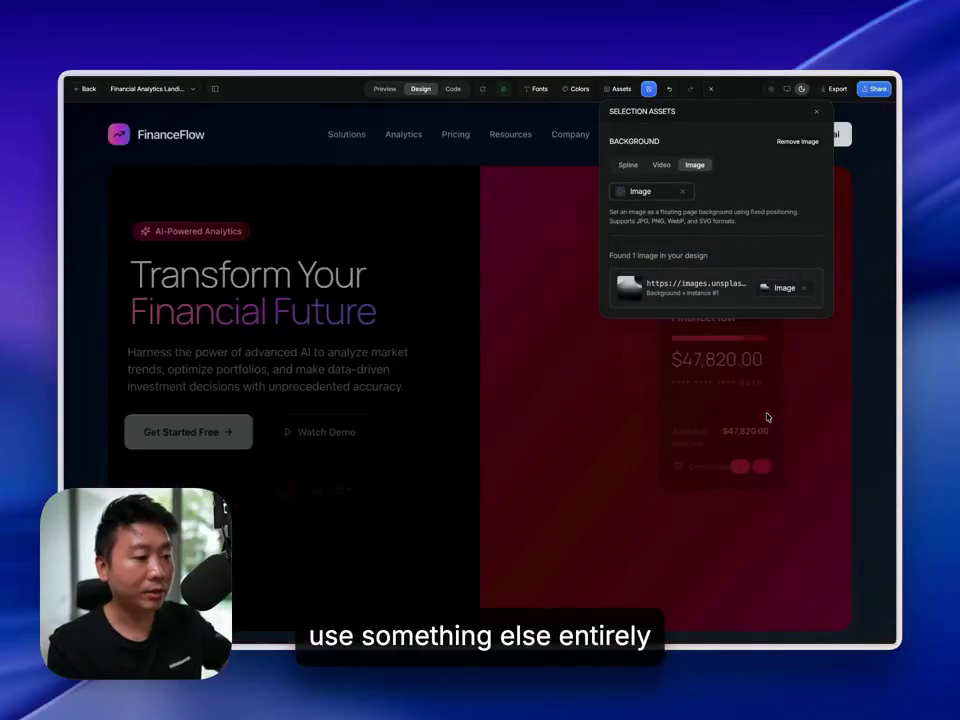
left_click(896, 219)
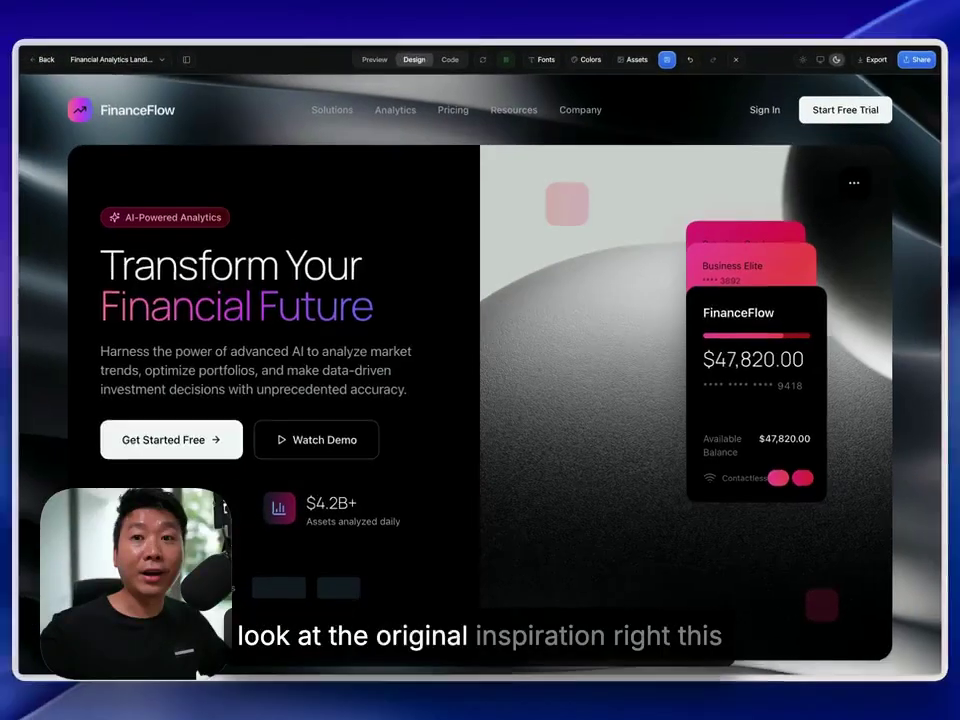
- View the original finance website inspiration post on Instagram, and return to the Financial Analytics landing page in Aura
mouse_move(3, 126)
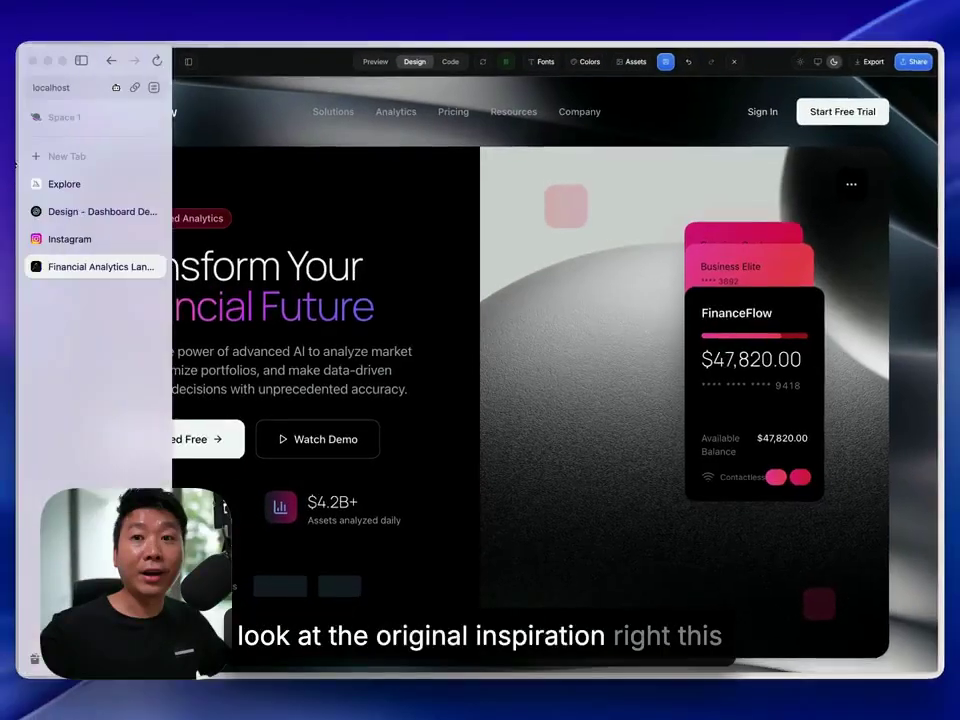
left_click(64, 241)
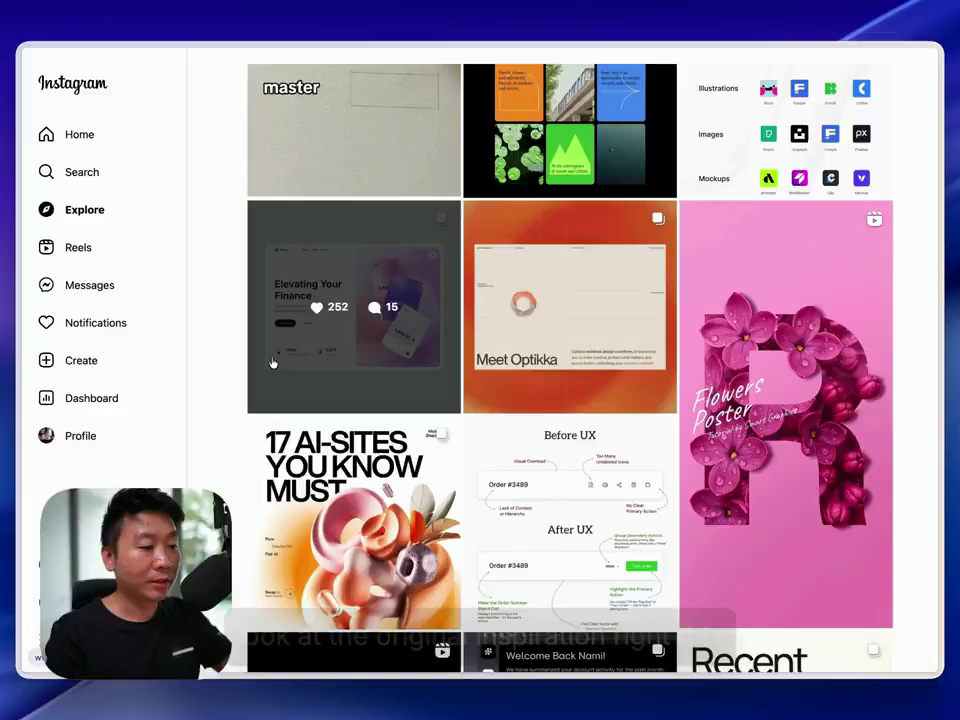
left_click(268, 368)
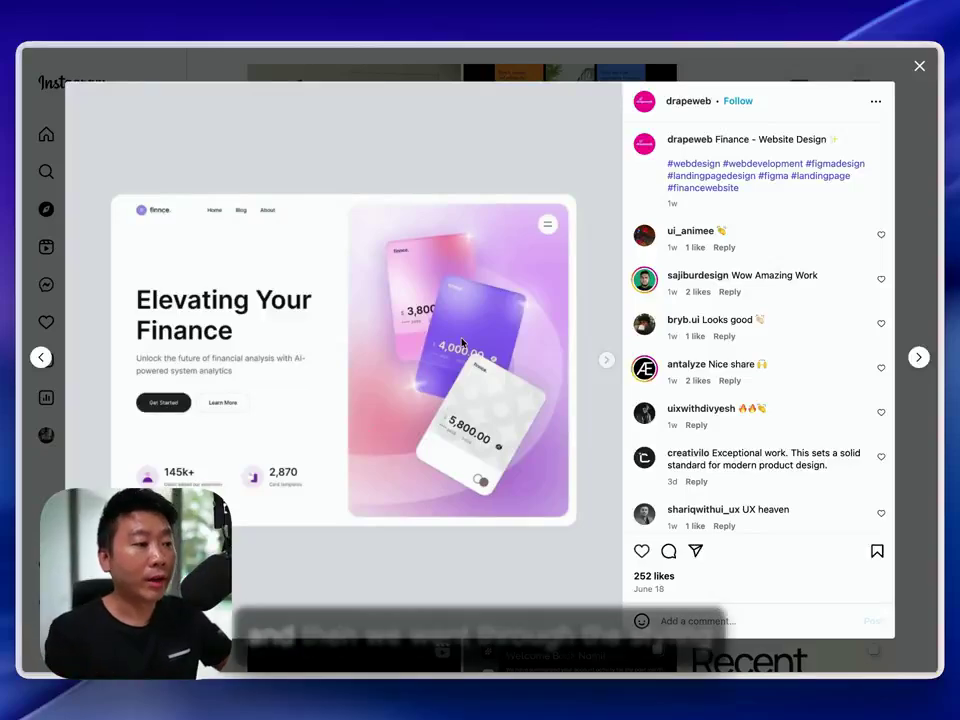
mouse_move(42, 305)
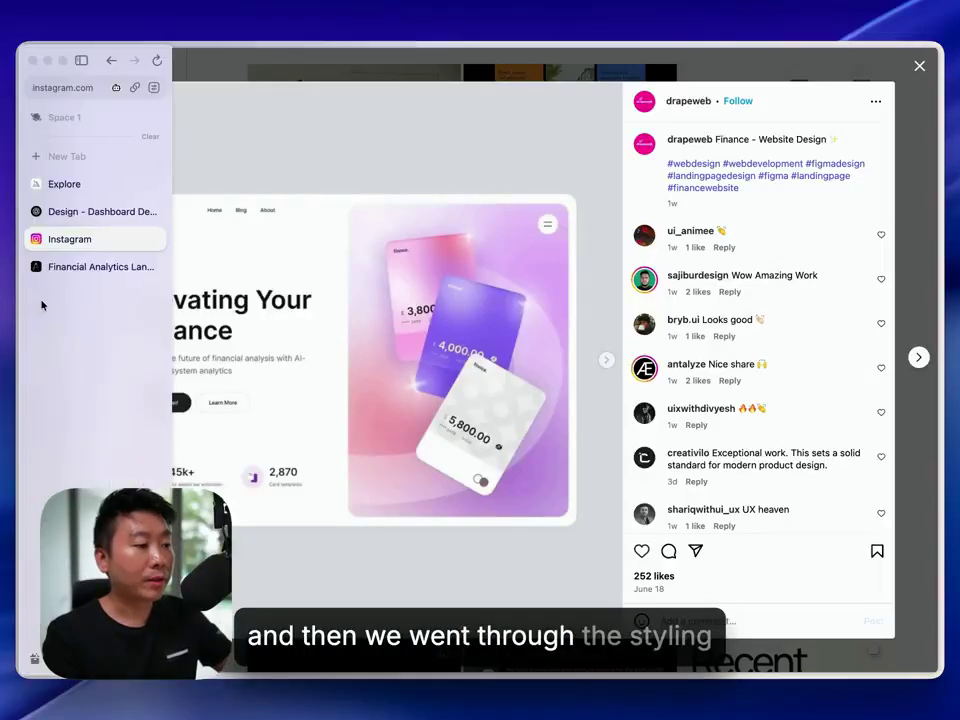
left_click(72, 270)
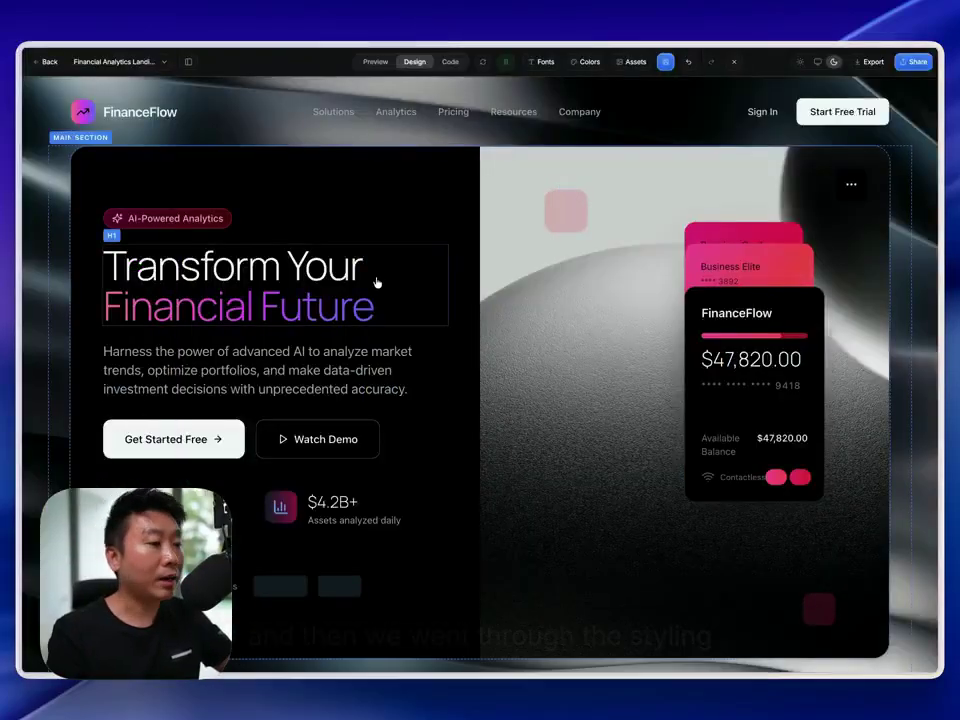
- Look over the page's font options and save the design edits to the chat
left_click(540, 63)
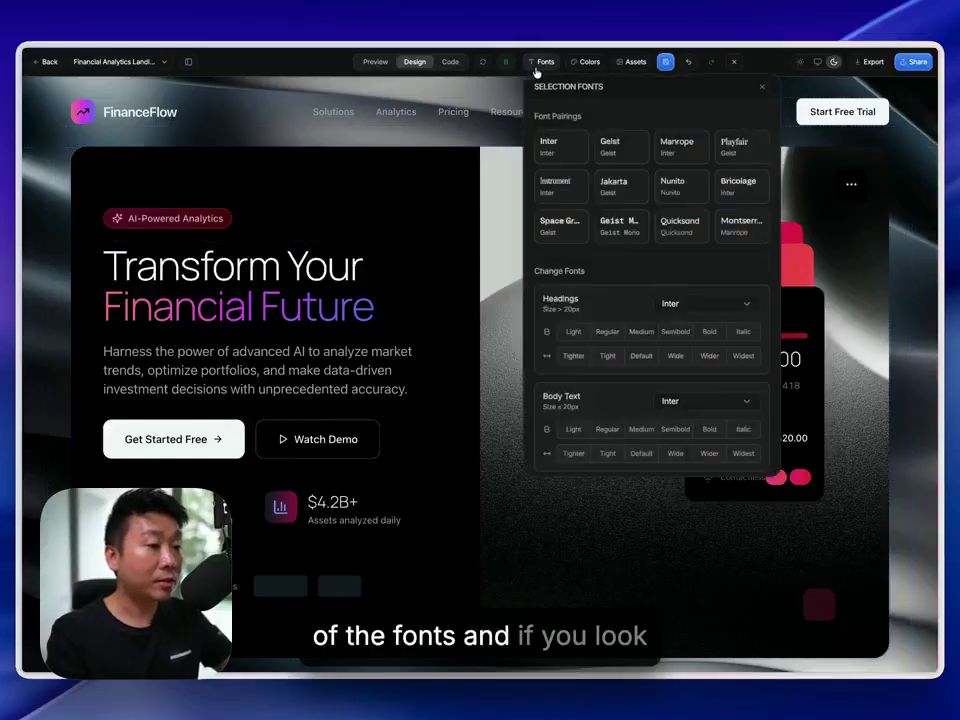
left_click(540, 63)
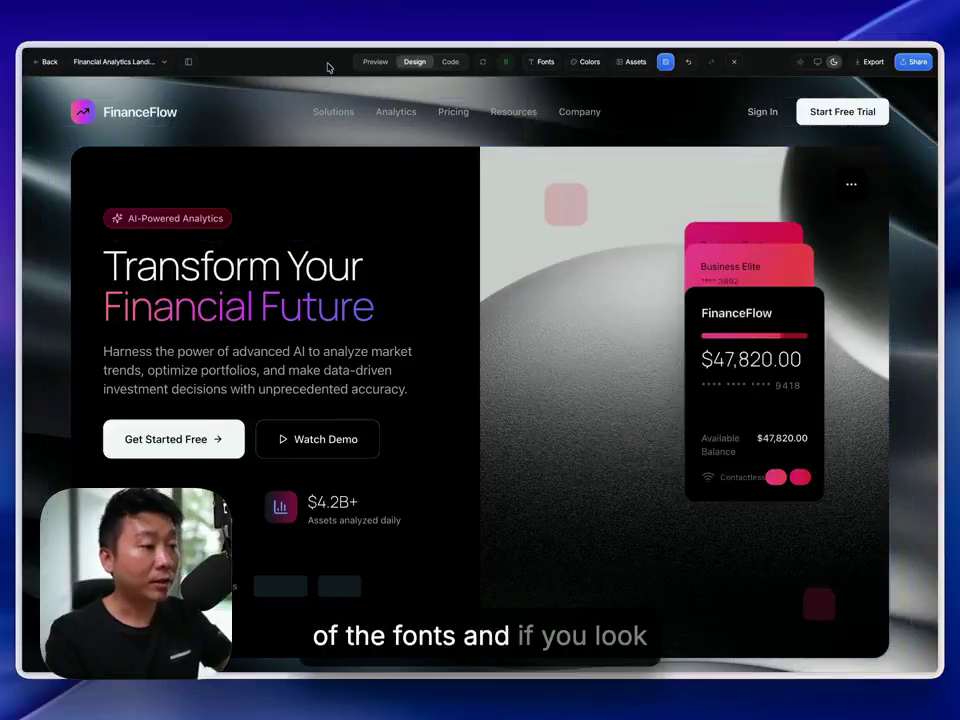
left_click(665, 63)
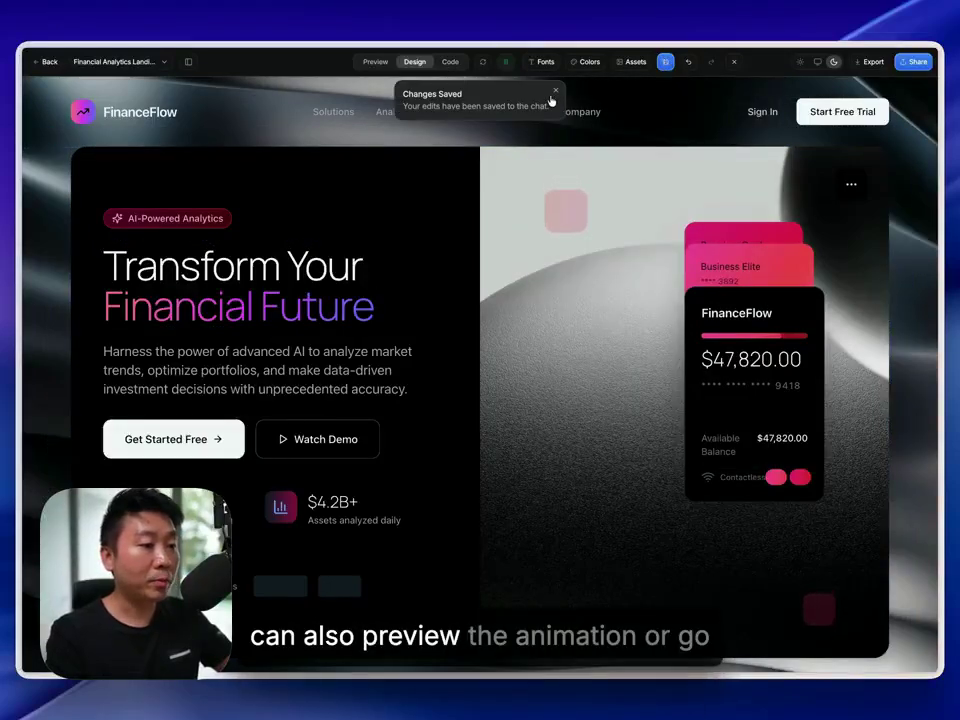
- Preview the landing page and play its animations from design mode
left_click(376, 62)
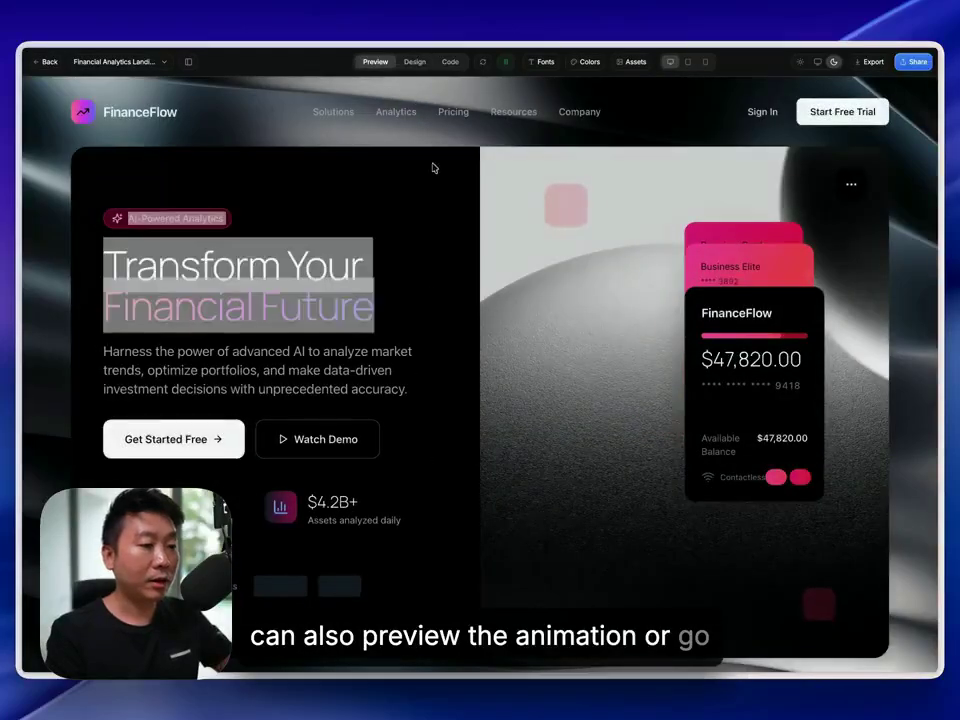
left_click(414, 62)
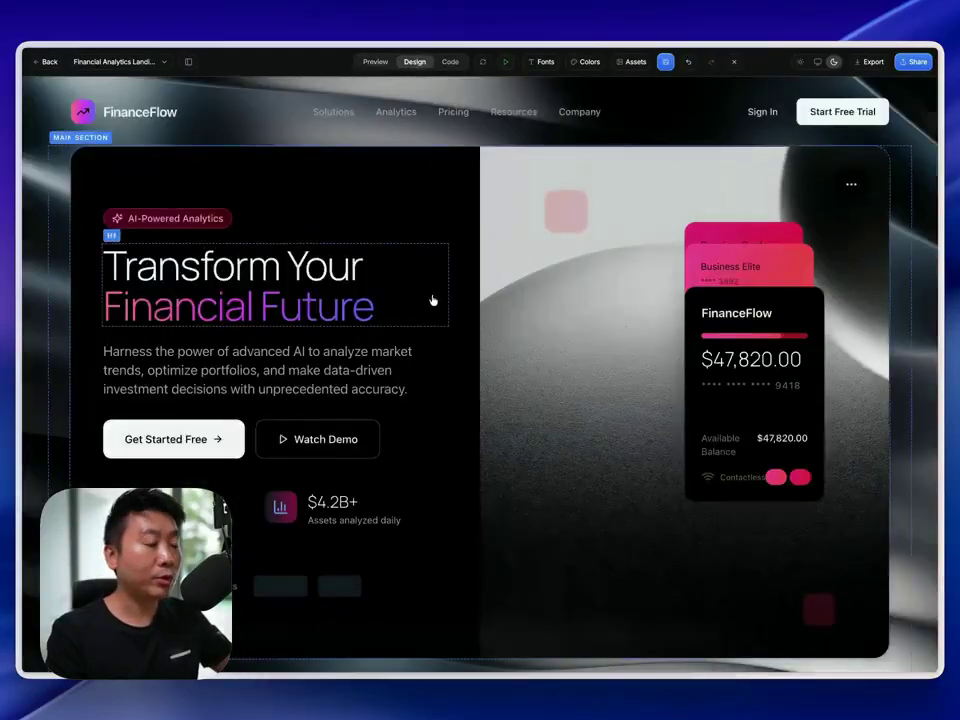
left_click(503, 62)
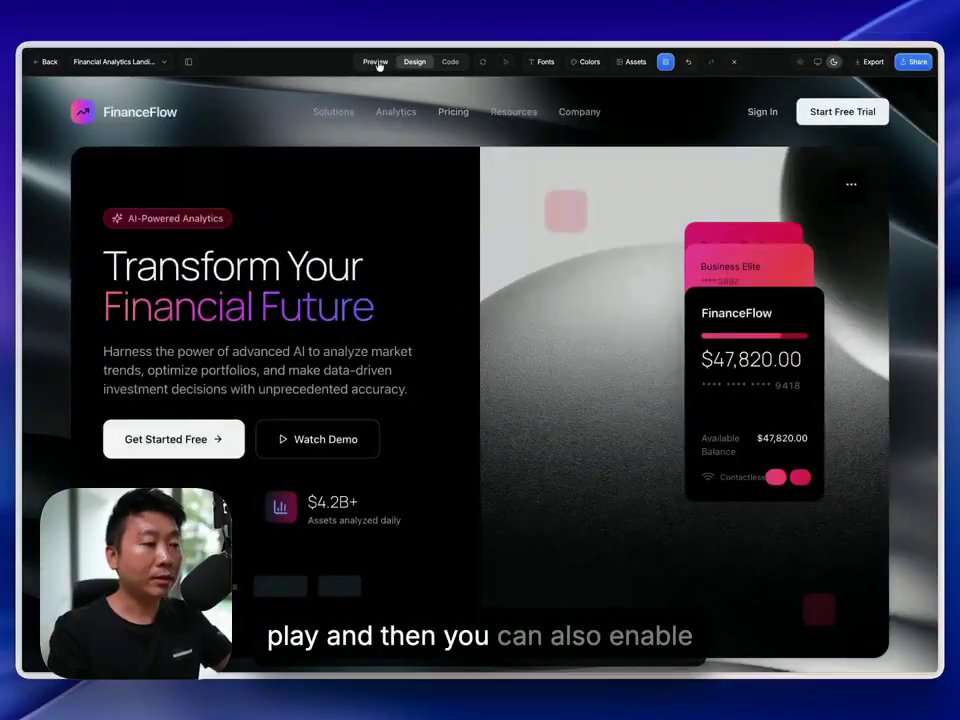
left_click(376, 62)
- Show the chat history and view the first AI-enhanced FinanceFlow version of the page from top to bottom
left_click(188, 62)
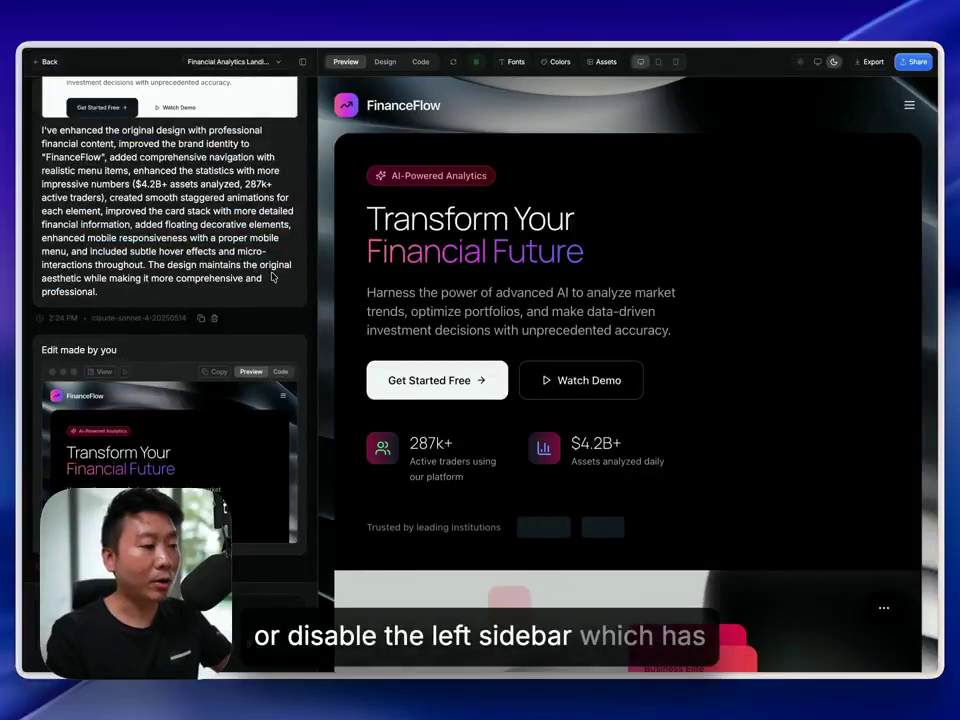
scroll(272, 279, "up", 6)
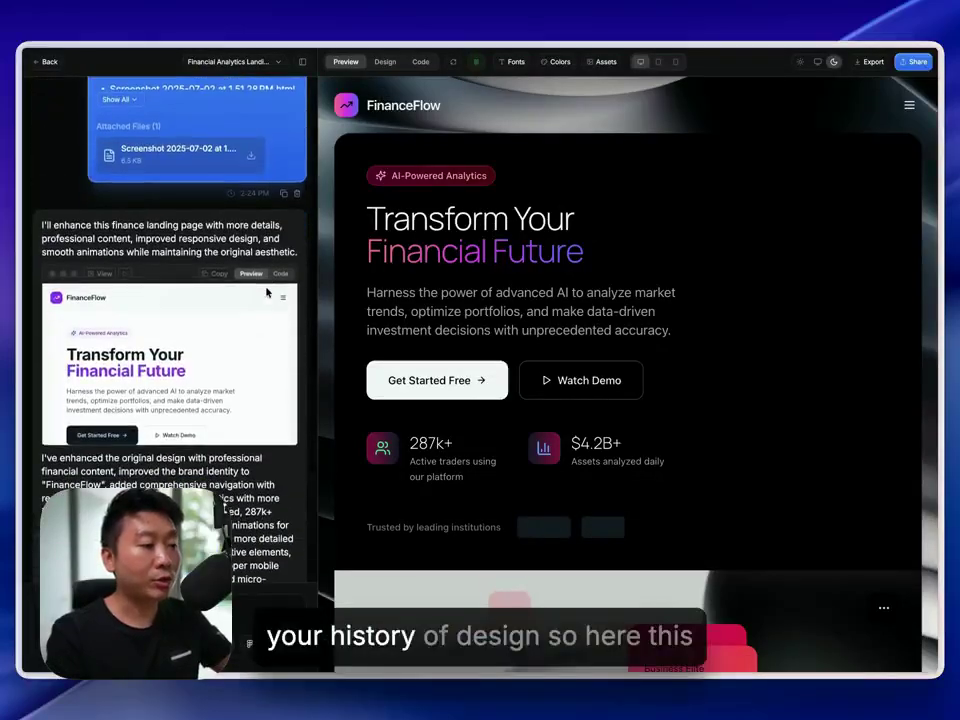
left_click(104, 275)
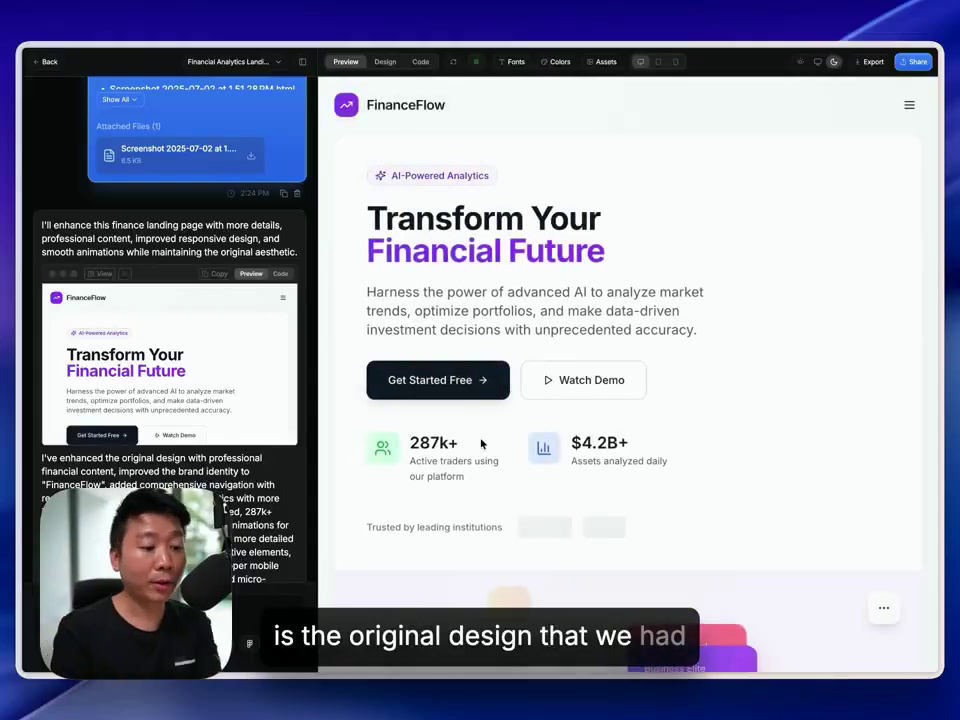
scroll(481, 444, "down", 5)
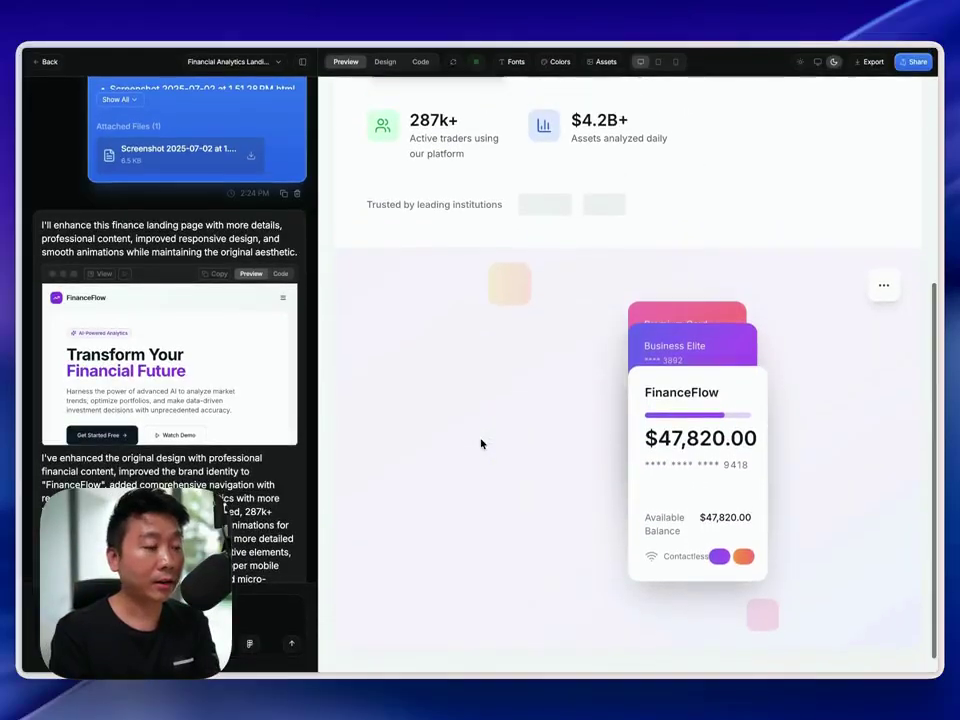
scroll(481, 444, "up", 5)
- Check the enhanced page in the tablet and mobile preview sizes, and return to the desktop size
left_click(658, 63)
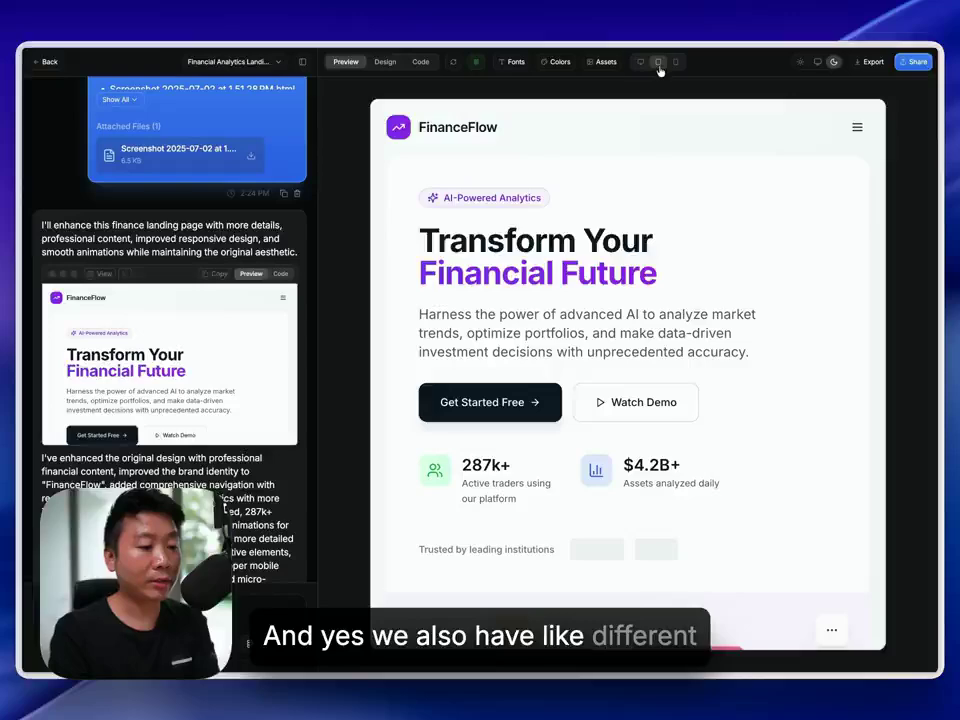
scroll(643, 388, "down", 5)
scroll(645, 385, "up", 5)
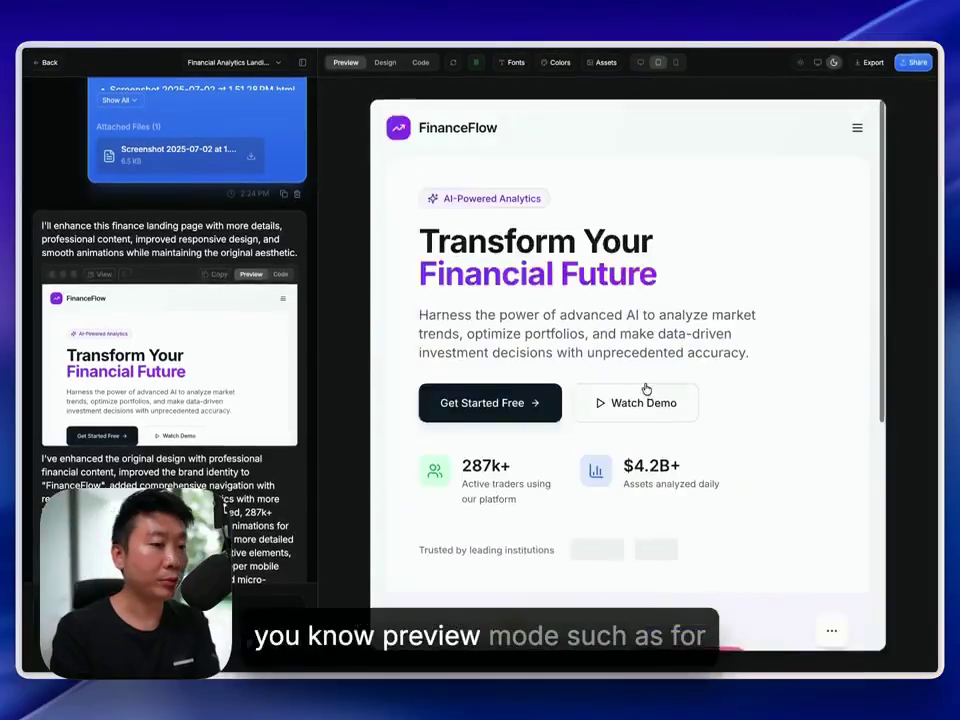
left_click(676, 62)
scroll(615, 454, "down", 5)
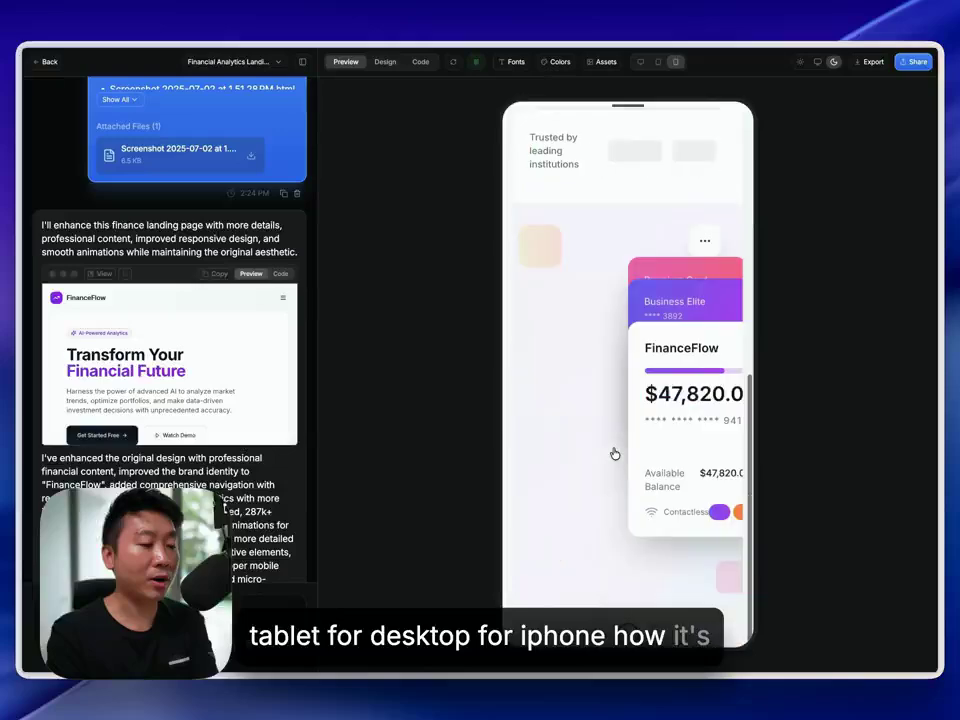
scroll(572, 422, "up", 5)
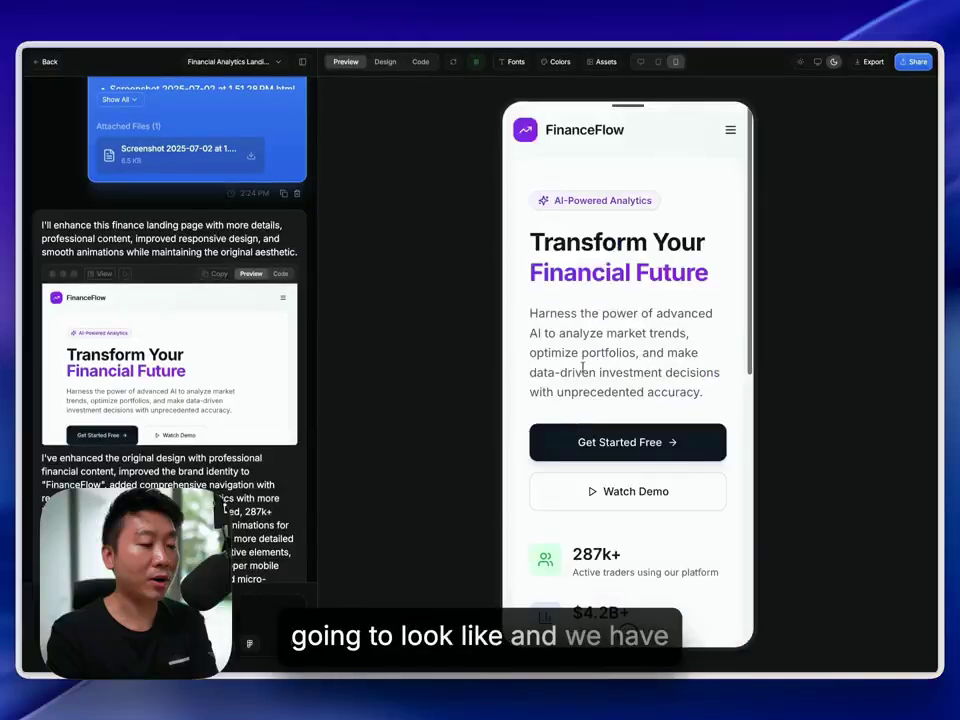
left_click(641, 62)
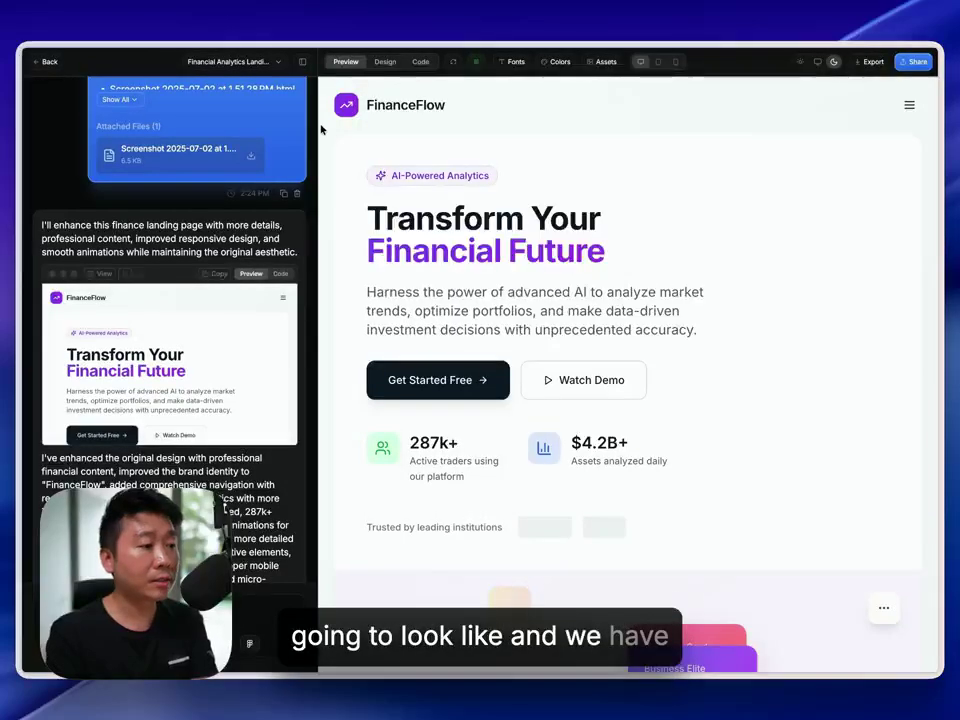
- Hide the chat history and browse the enhanced page at full width
left_click(302, 62)
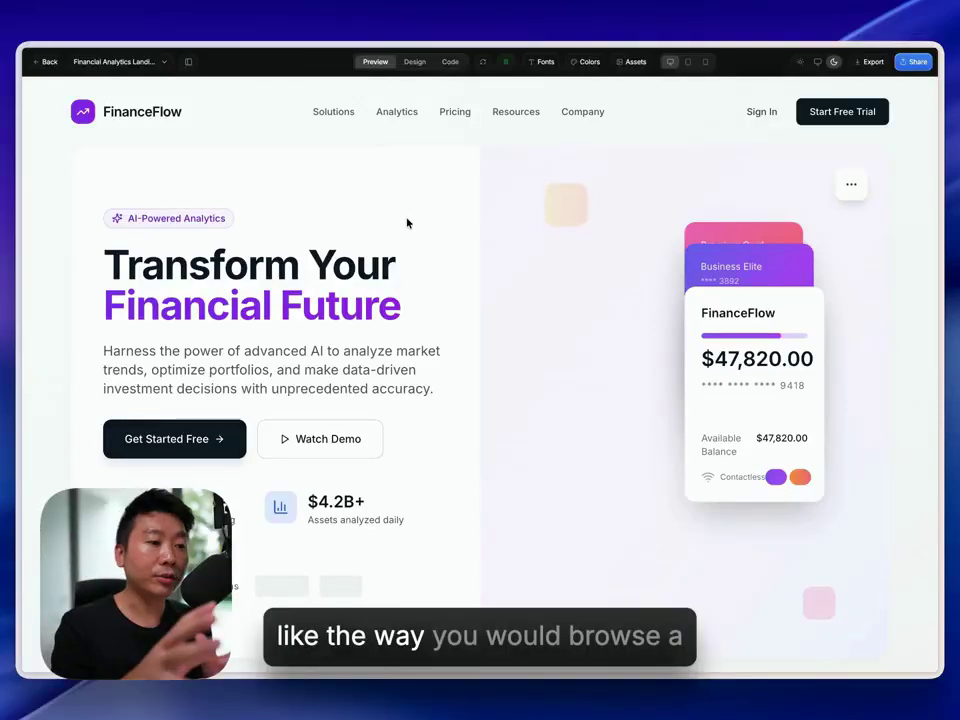
scroll(422, 300, "down", 1)
scroll(422, 300, "up", 1)
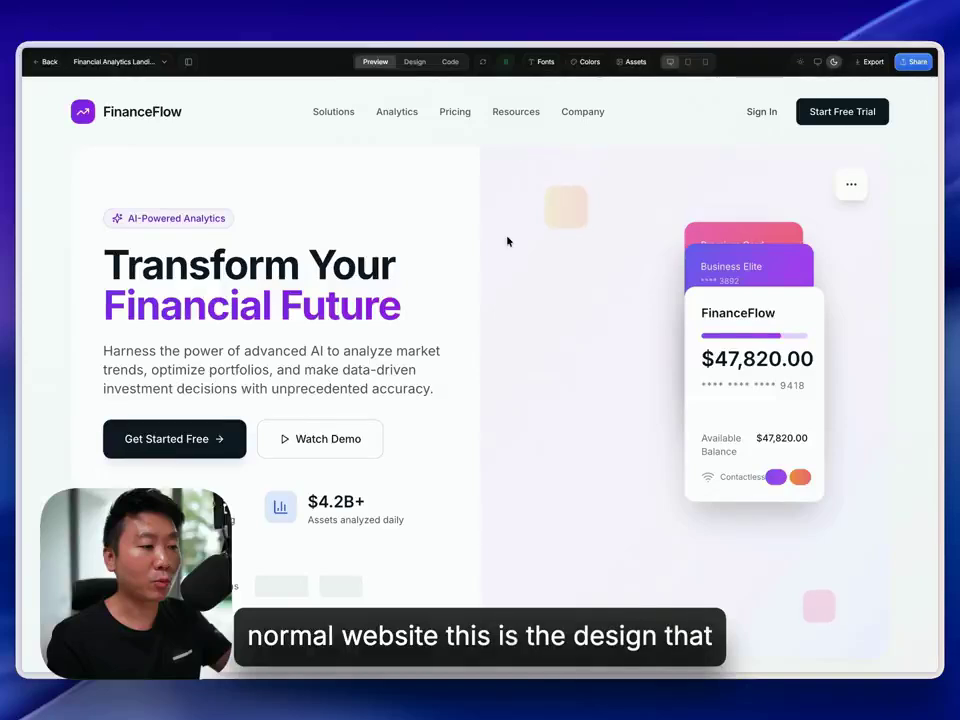
- Expand the first prompt in the chat history and view its attached HTML design at full width
left_click(188, 62)
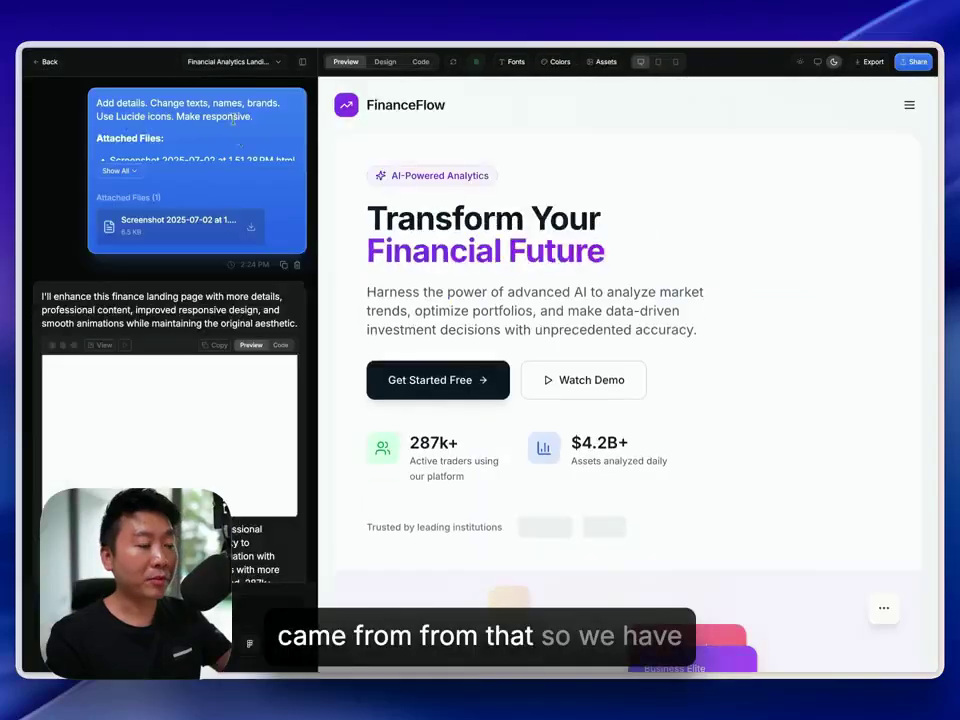
left_click(118, 171)
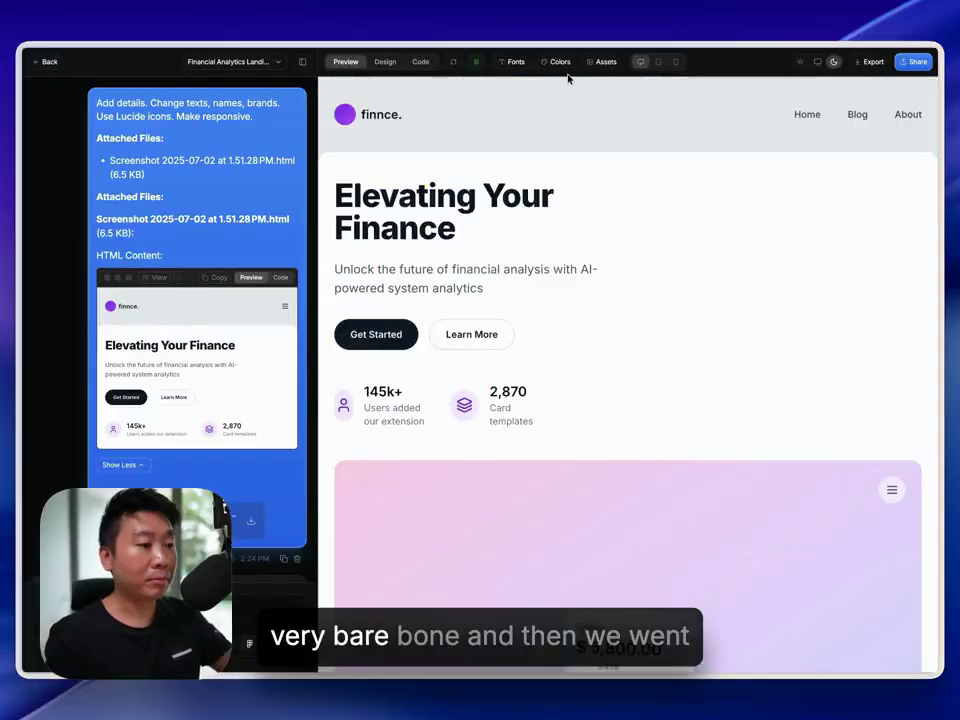
left_click(302, 62)
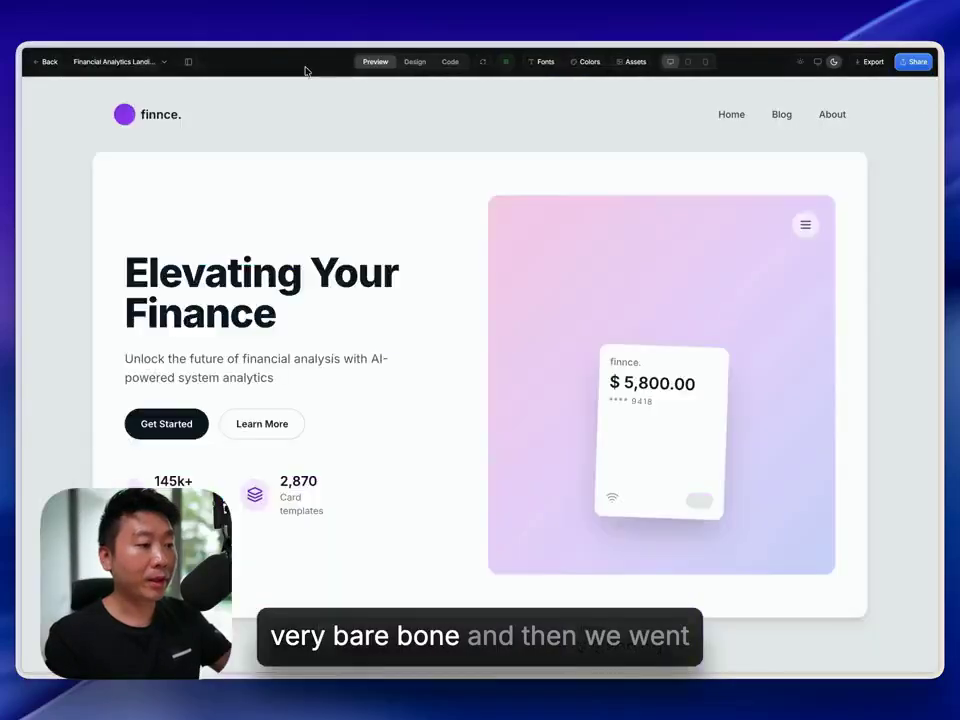
- View the enhanced version and the manually edited dark version from the chat history, and browse the latter at full width
left_click(190, 62)
scroll(75, 450, "down", 5)
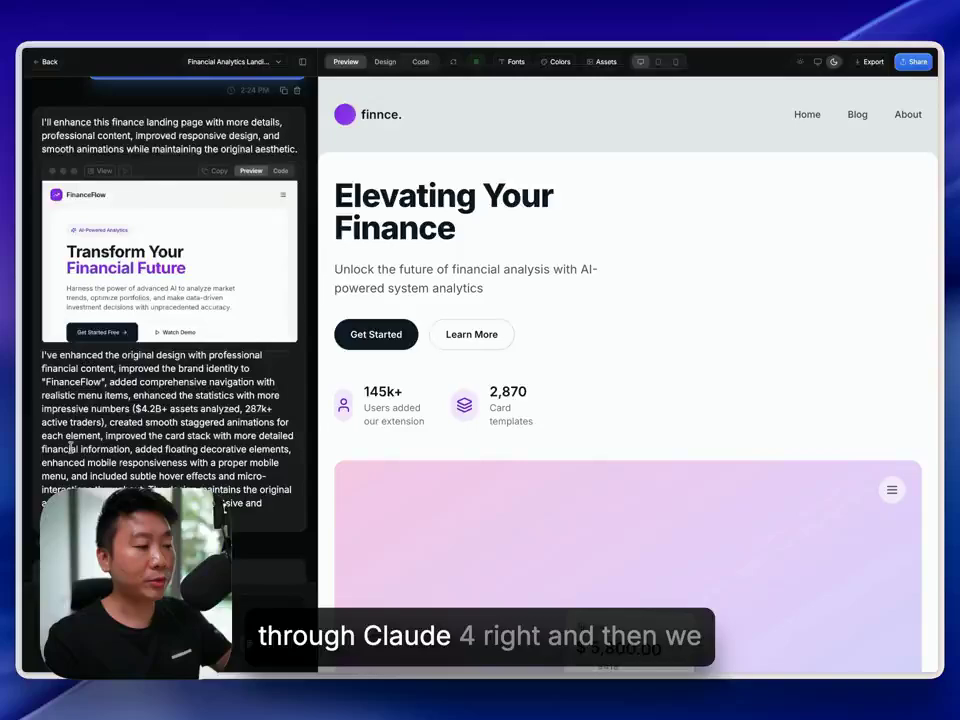
left_click(104, 173)
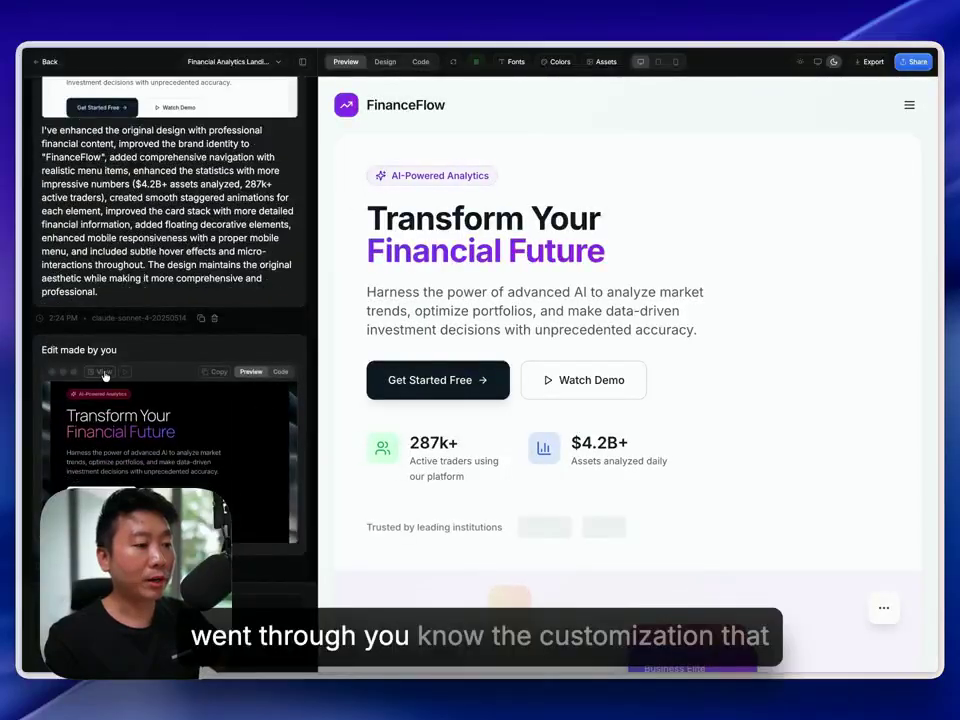
left_click(104, 373)
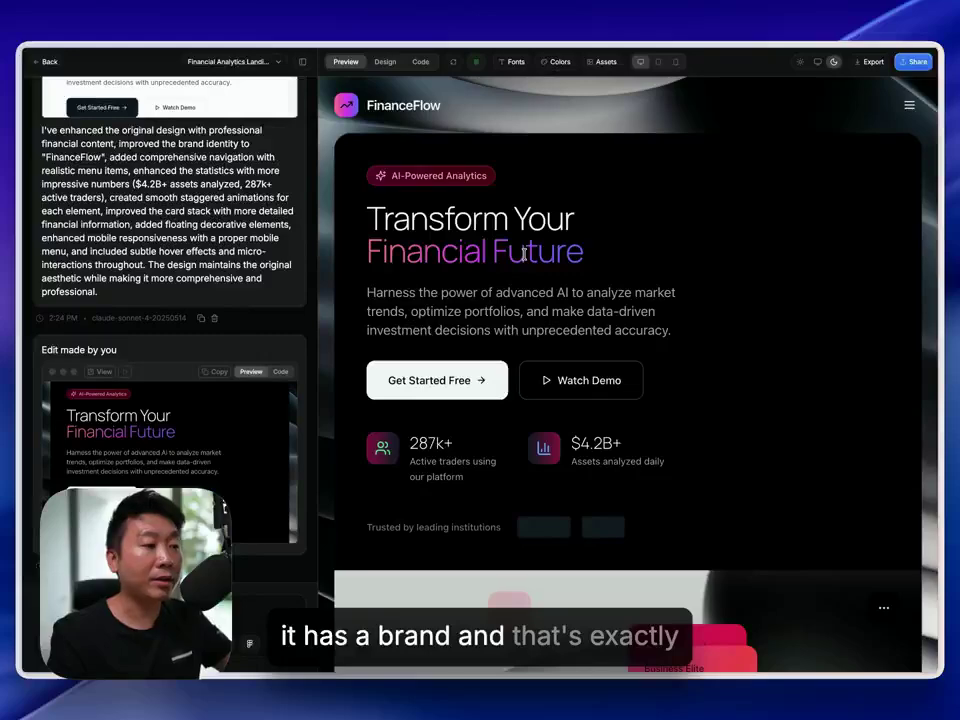
left_click(303, 62)
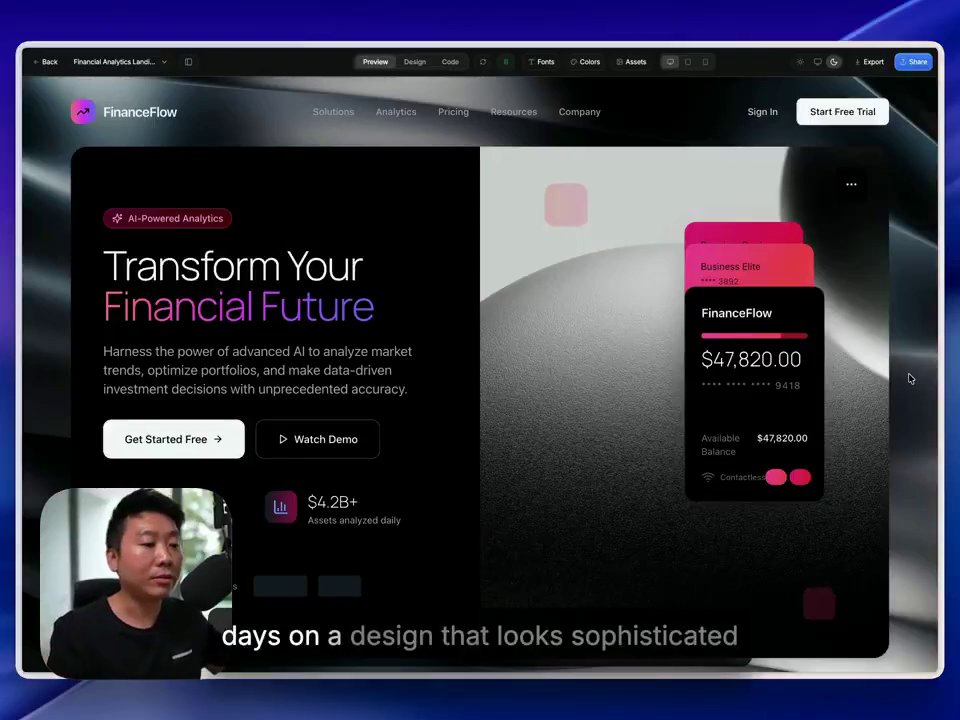
scroll(900, 428, "down", 1)
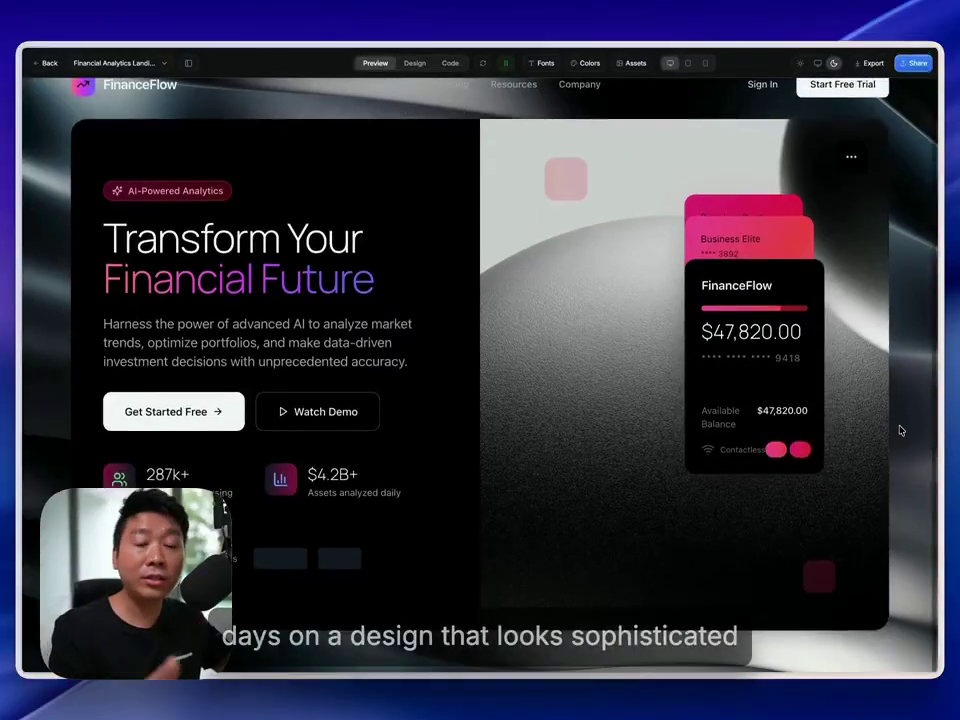
scroll(905, 405, "up", 1)
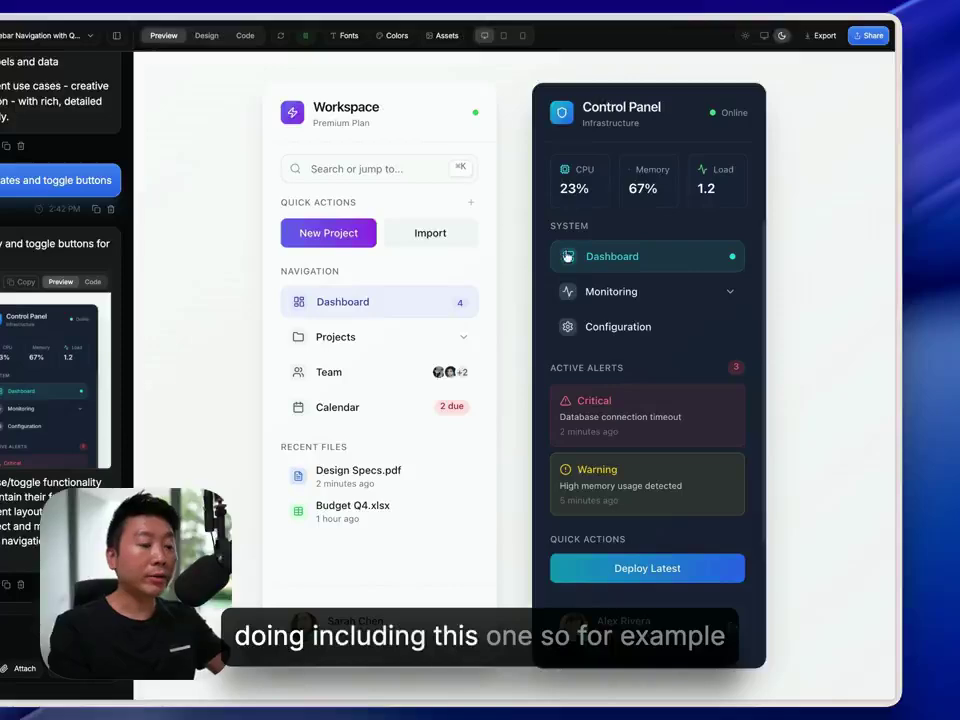
- Expand the first prompt of the sidebar project's chat history and view its attached HTML sidebar design at full size
scroll(86, 262, "up", 5)
scroll(98, 262, "up", 15)
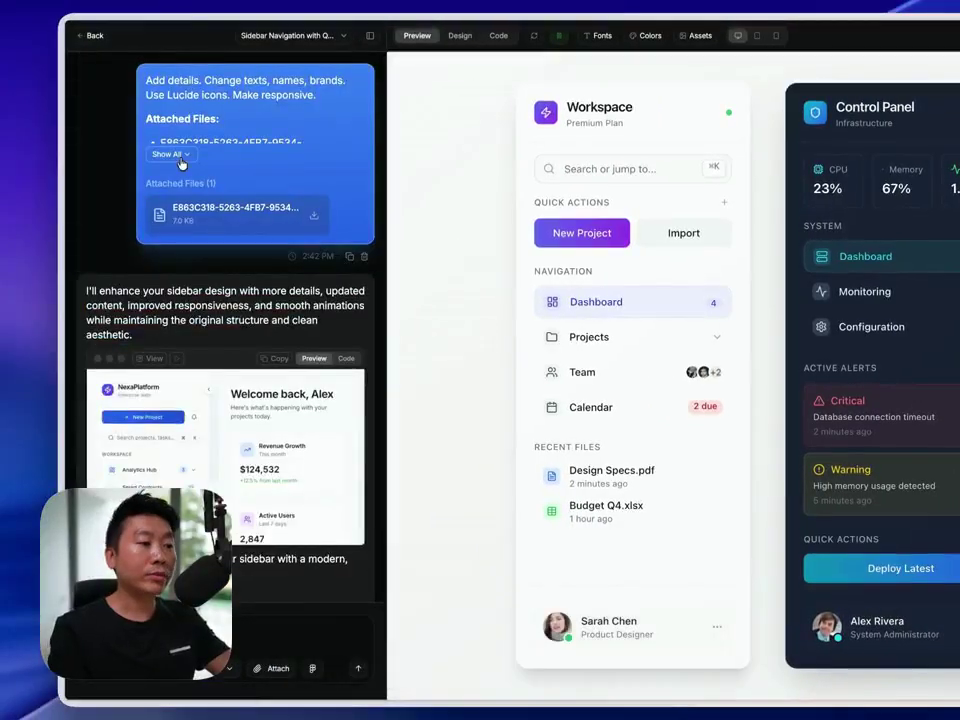
left_click(181, 160)
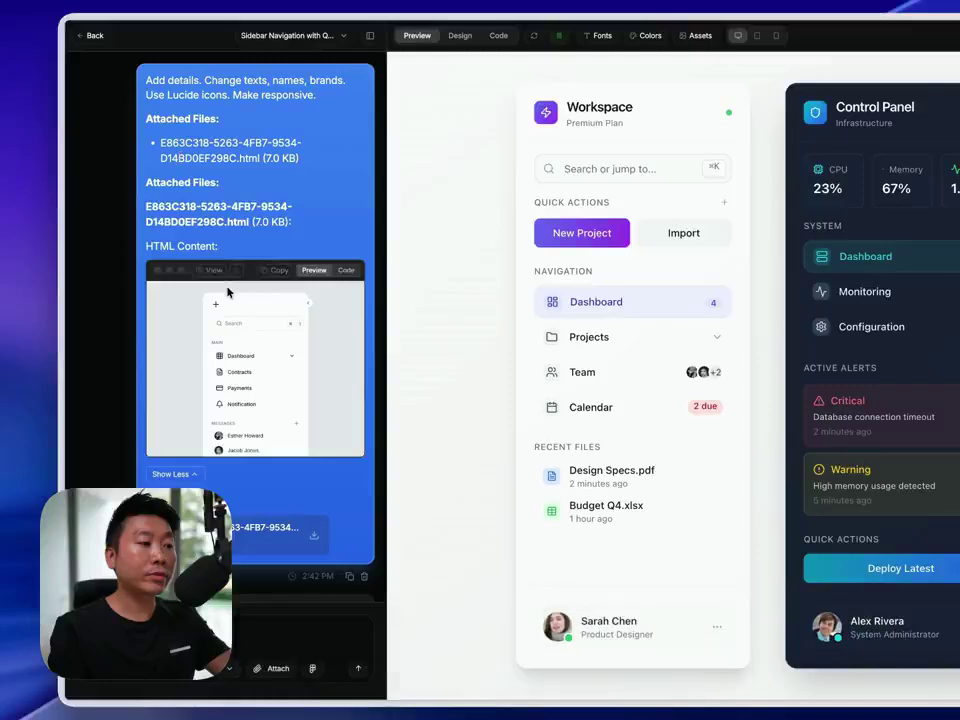
left_click(212, 270)
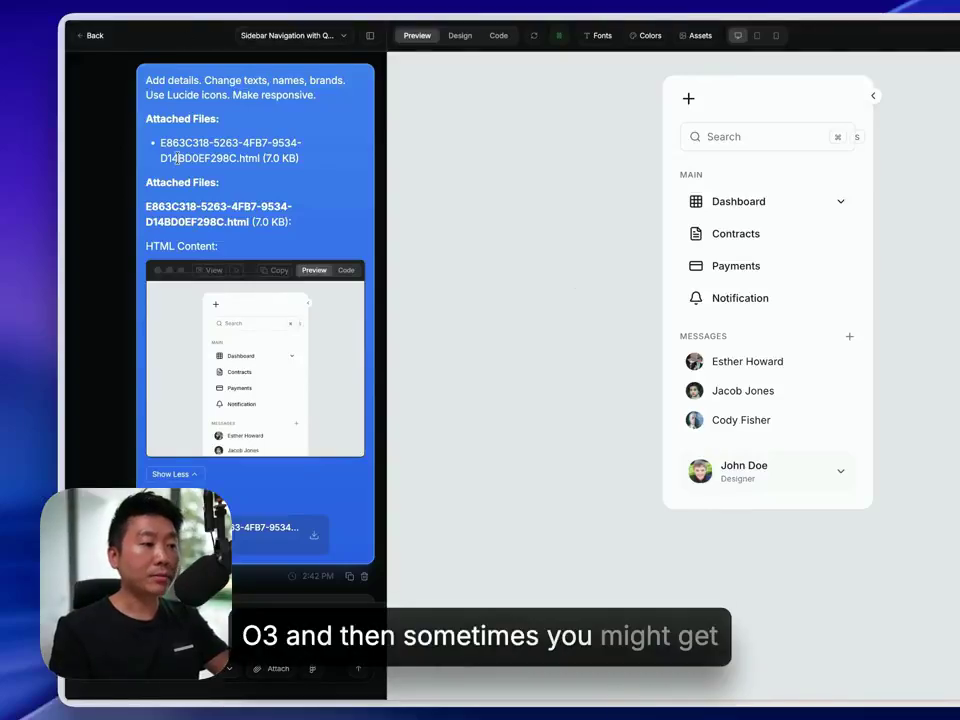
- View the enhanced NexaPlatform version generated from the first prompt and skim its description
scroll(125, 313, "down", 10)
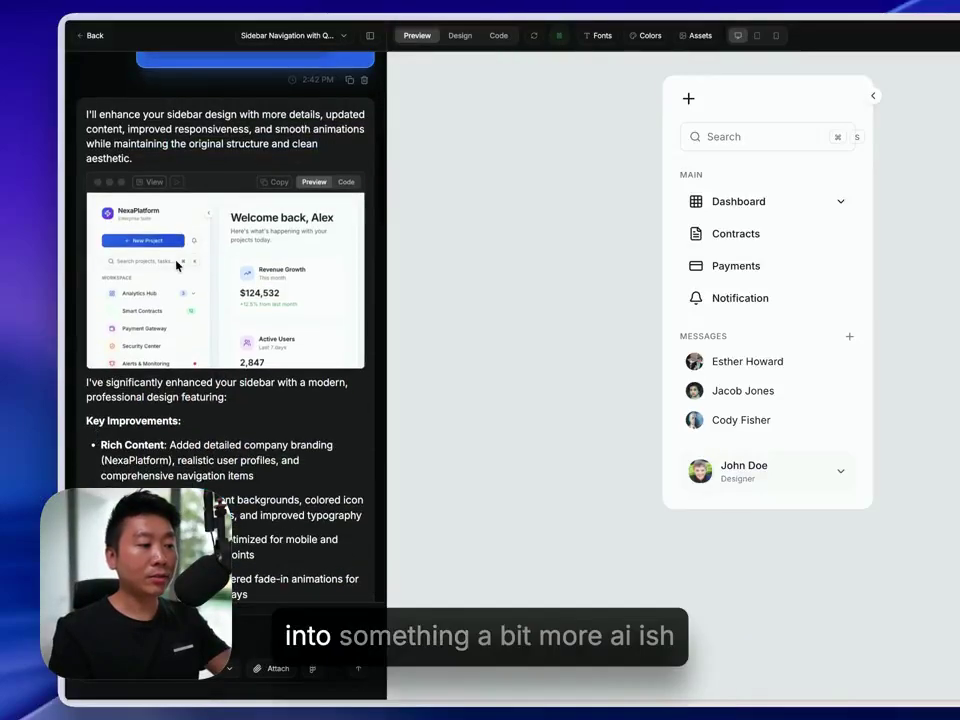
left_click(151, 186)
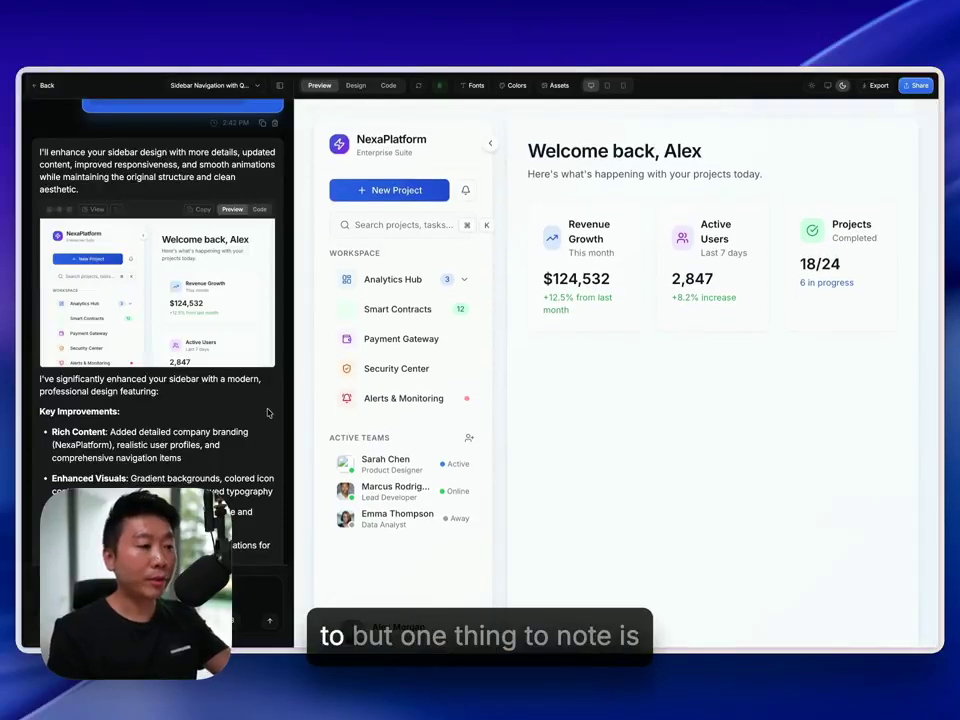
scroll(279, 285, "up", 1)
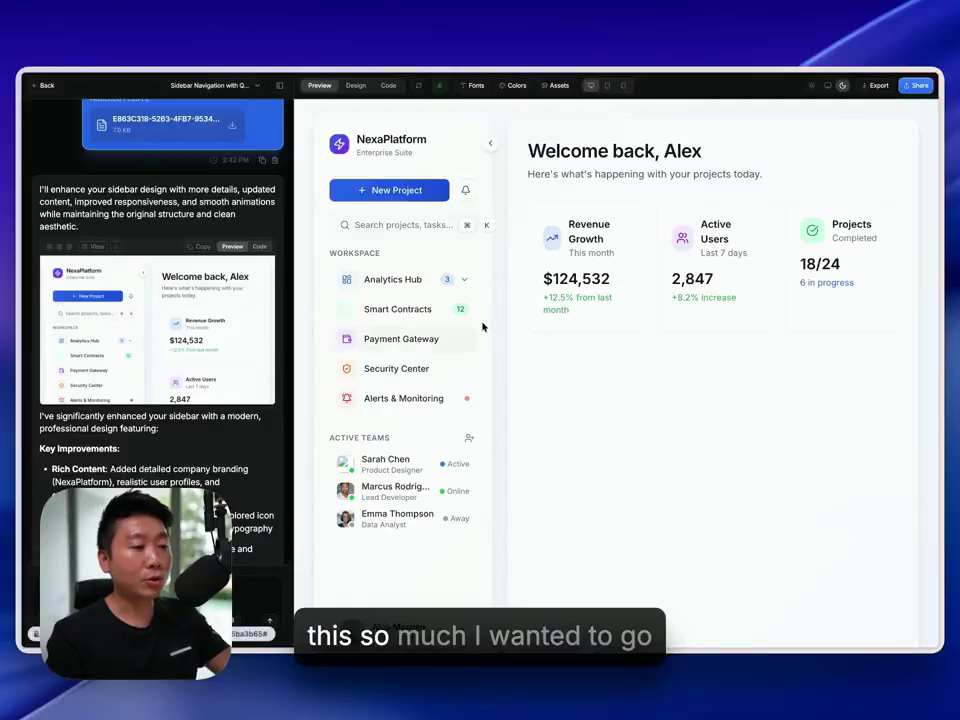
- Check the second prompt asking for a dark sidebar, then return to the first prompt and view its attached HTML design again
scroll(270, 505, "down", 10)
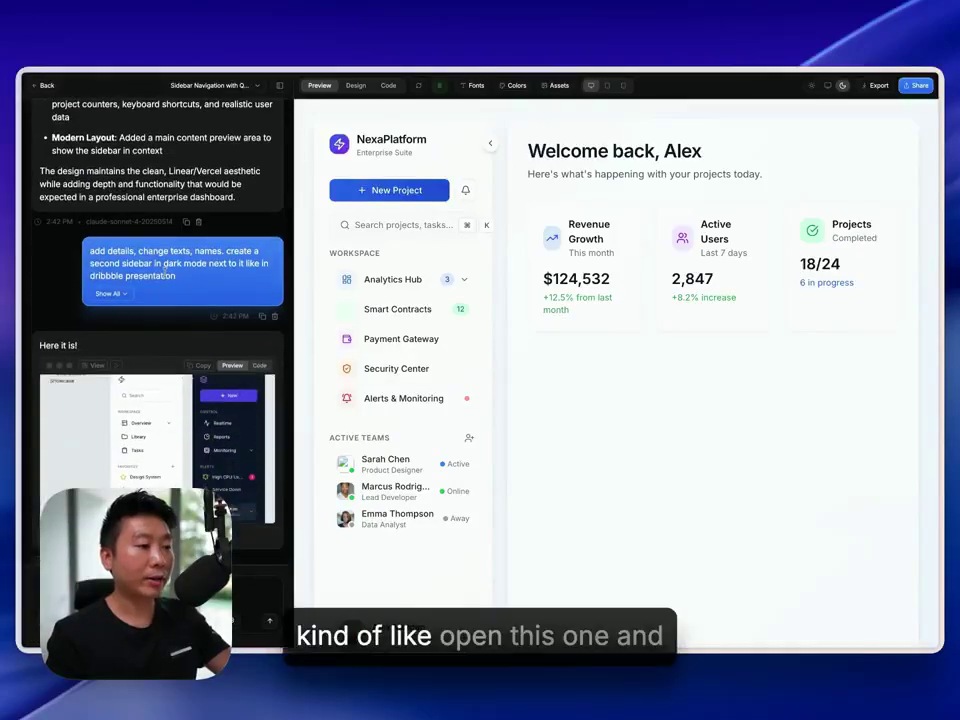
left_click(109, 293)
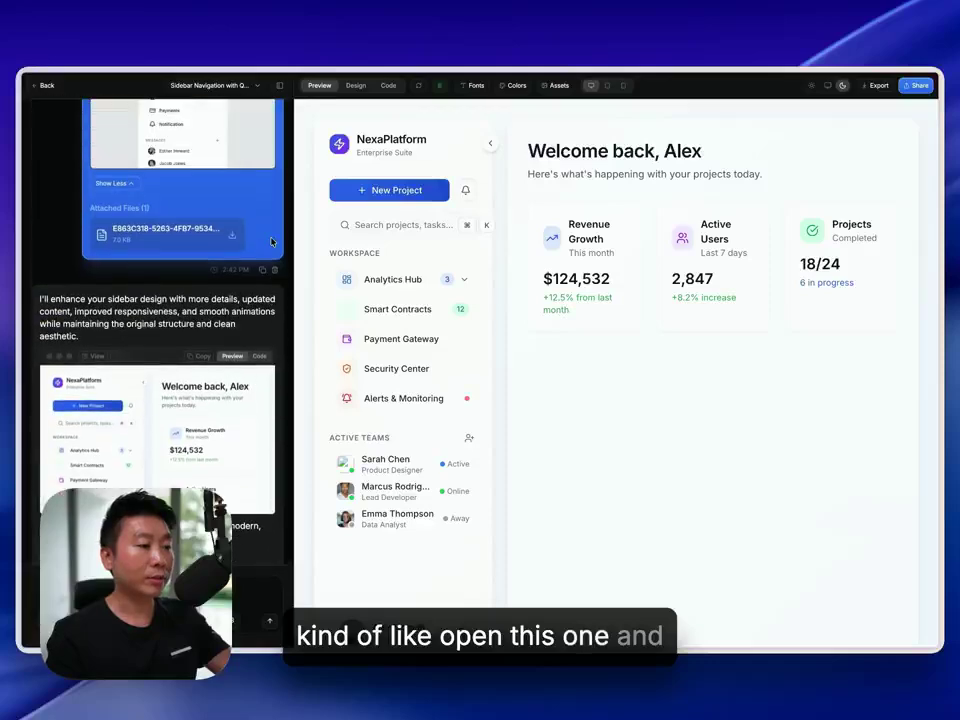
left_click(126, 192)
scroll(75, 241, "up", 5)
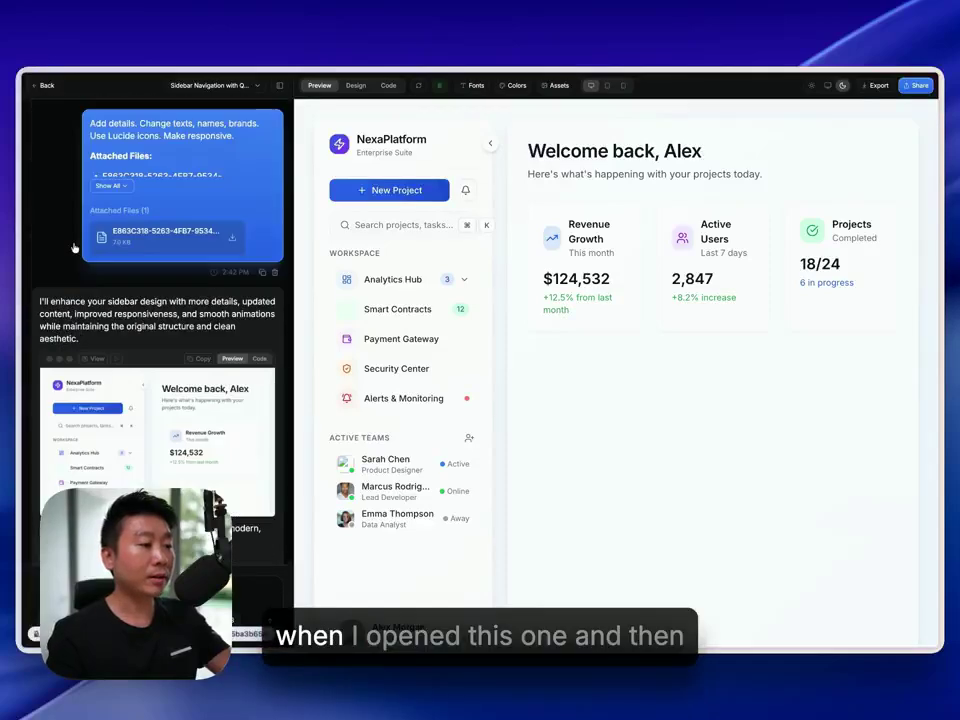
left_click(109, 186)
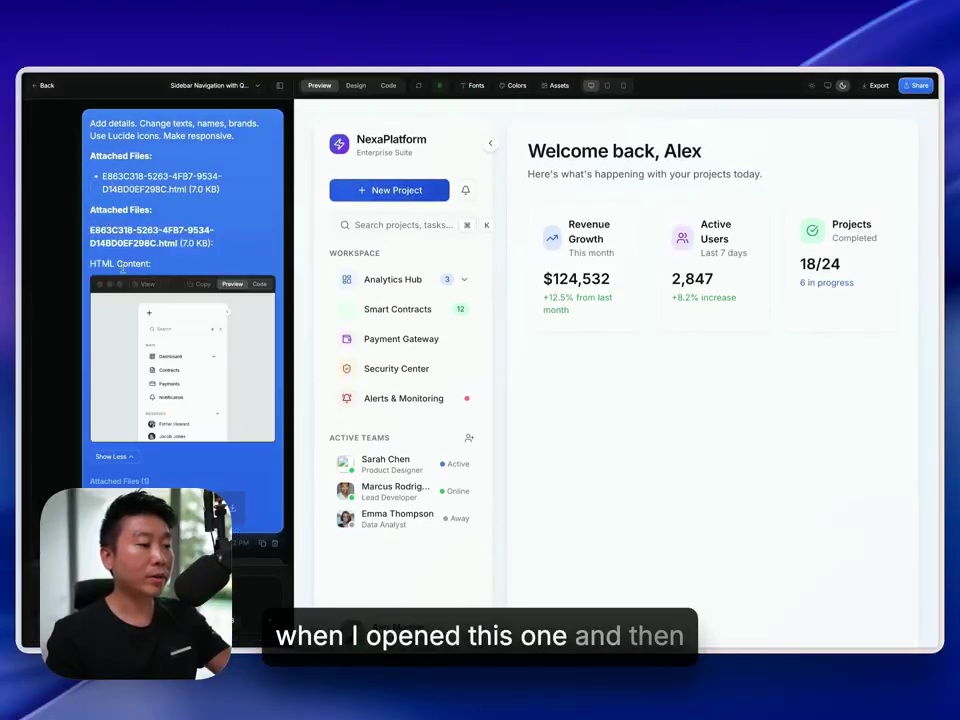
left_click(148, 284)
- View the light and dark dual-sidebar version from the chat history, followed by its "Fix the UI issues." revision
scroll(66, 352, "down", 5)
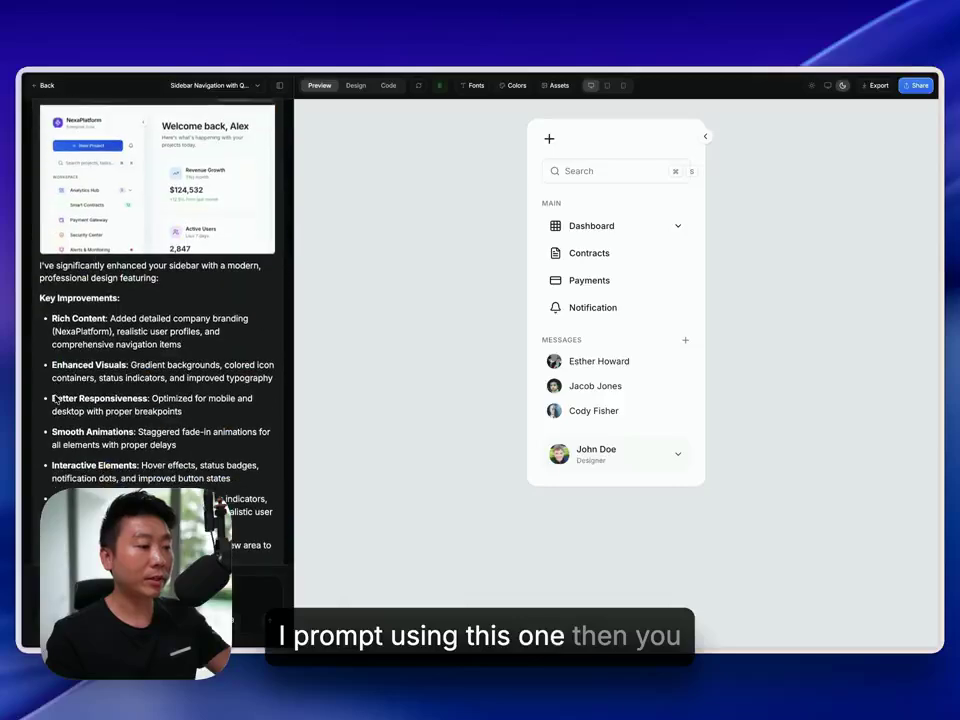
scroll(56, 398, "down", 10)
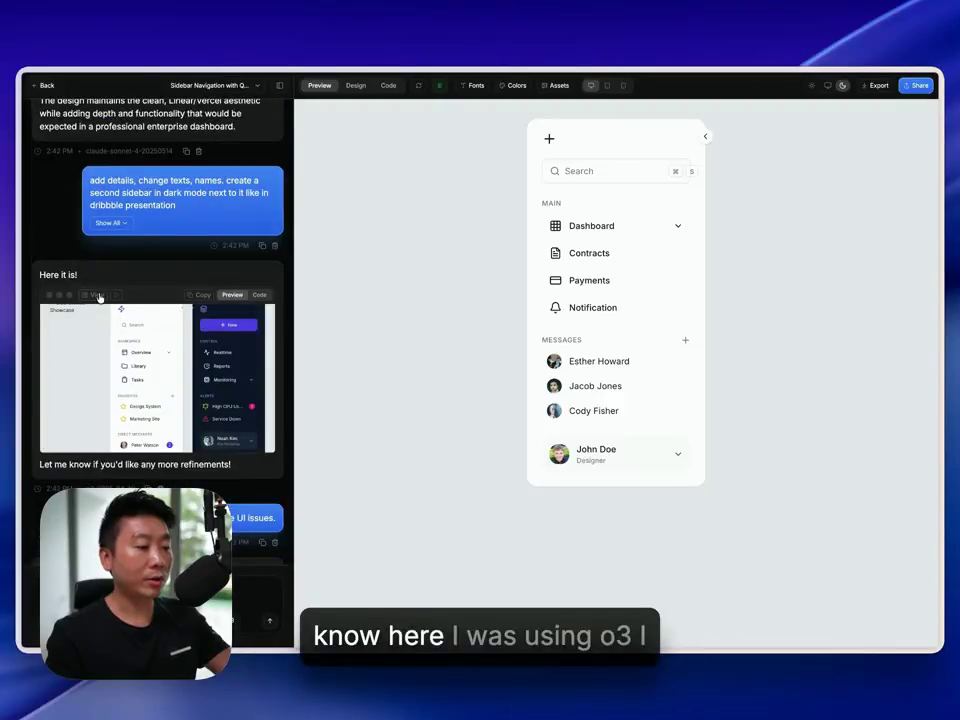
left_click(99, 297)
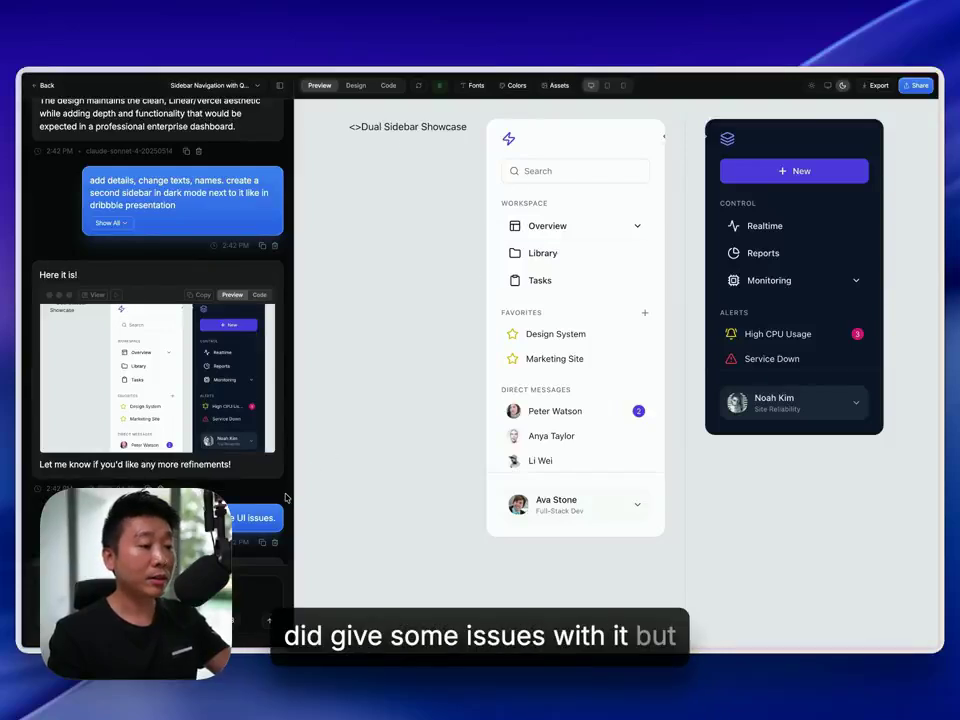
scroll(285, 497, "down", 10)
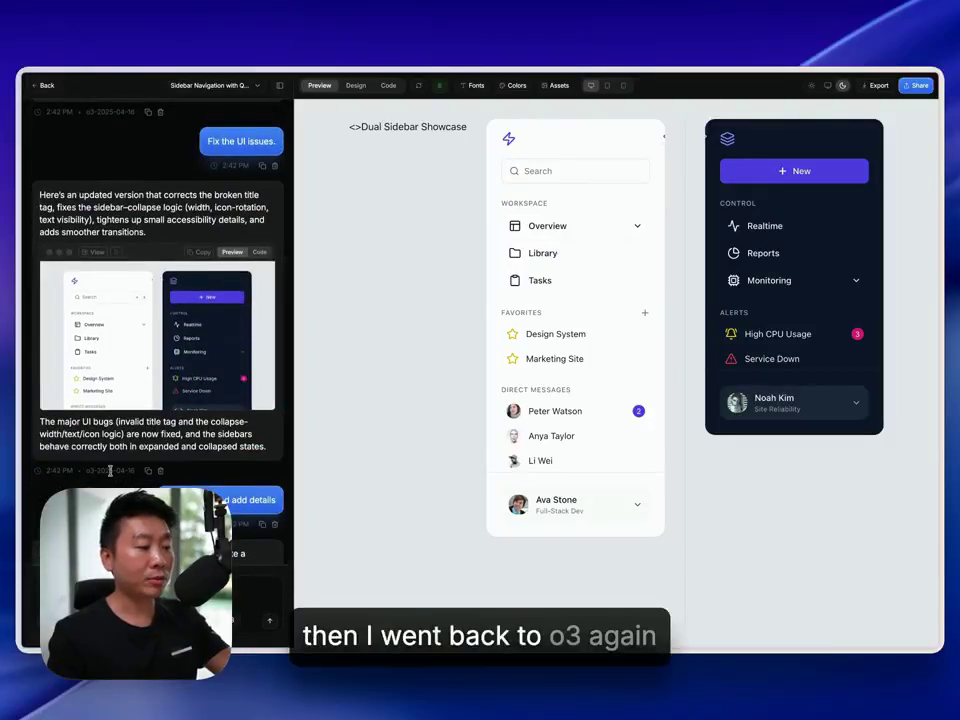
left_click(96, 254)
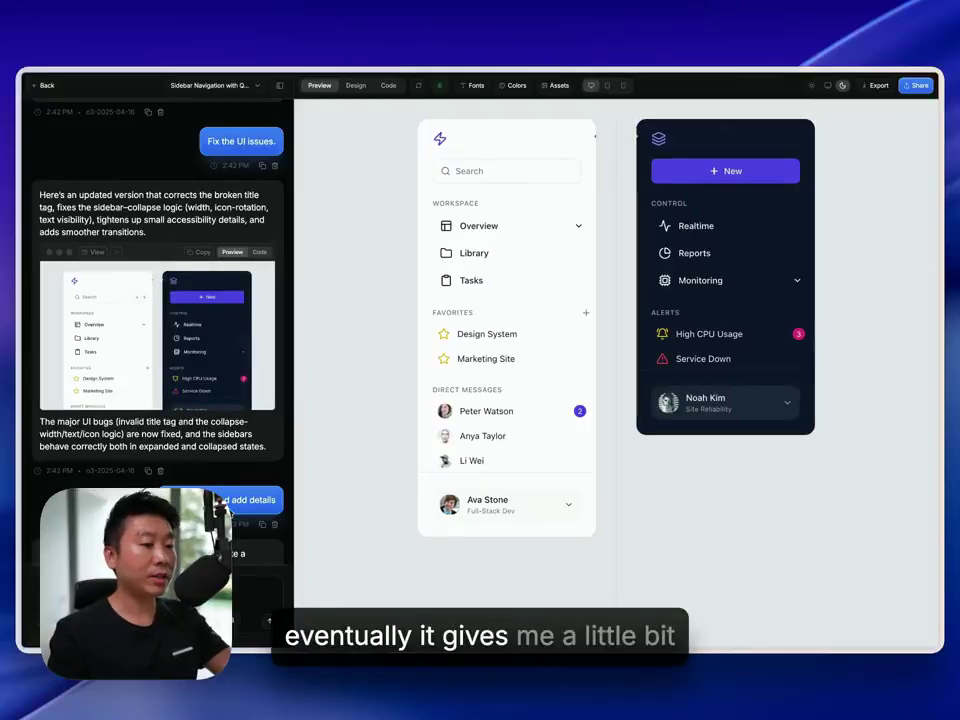
- View the version generated by the "fix ui issues and add details" prompt and read through its list of improvements
scroll(200, 400, "down", 1)
scroll(155, 350, "down", 5)
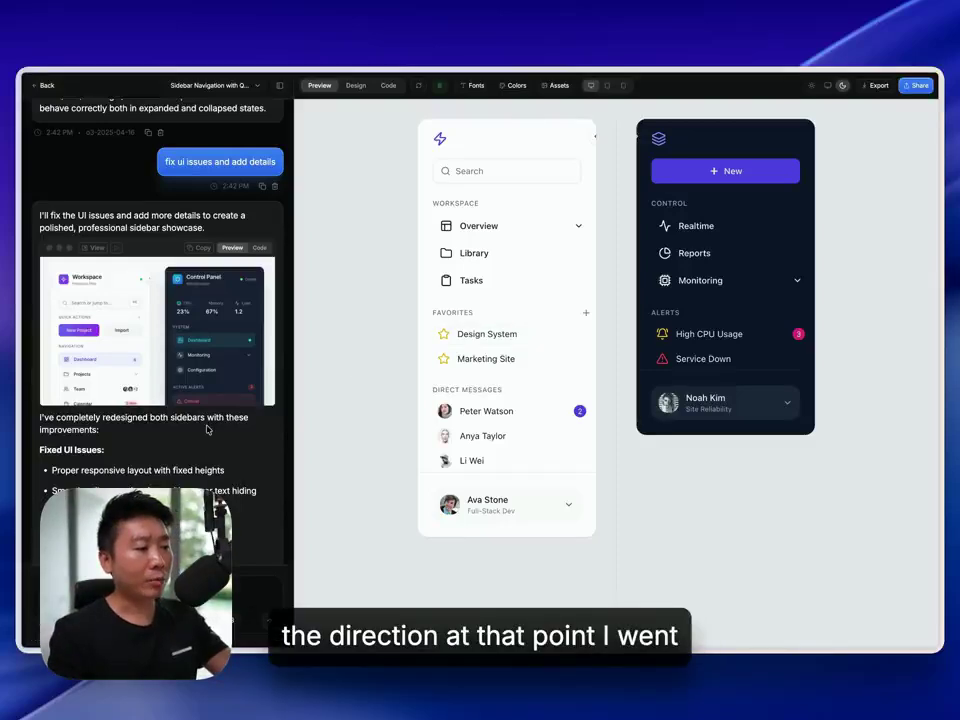
left_click(95, 250)
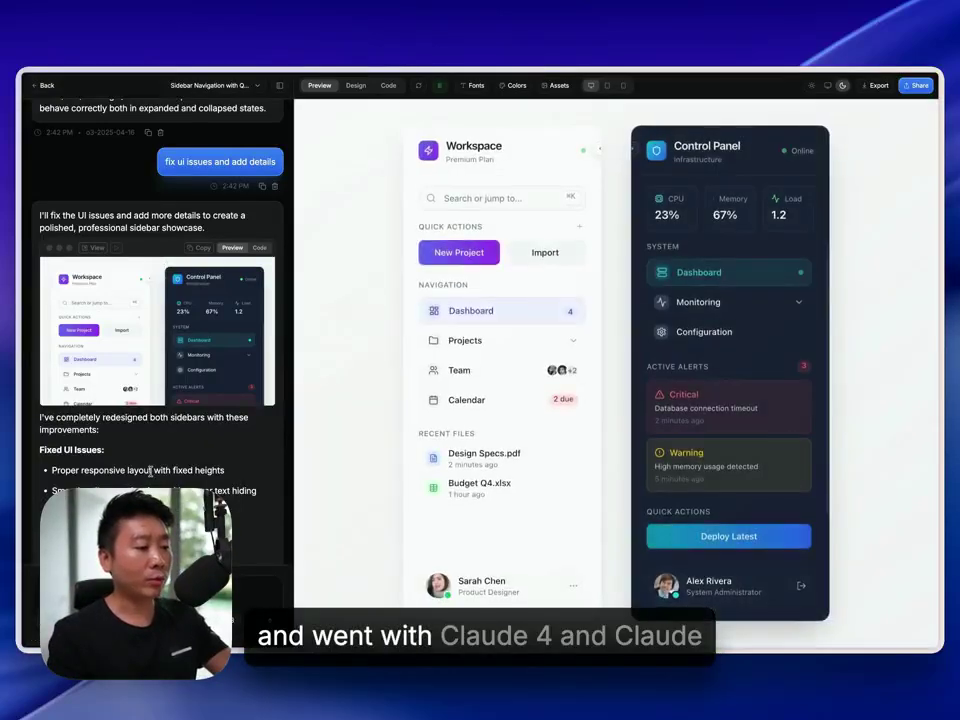
scroll(148, 400, "down", 3)
scroll(148, 481, "down", 5)
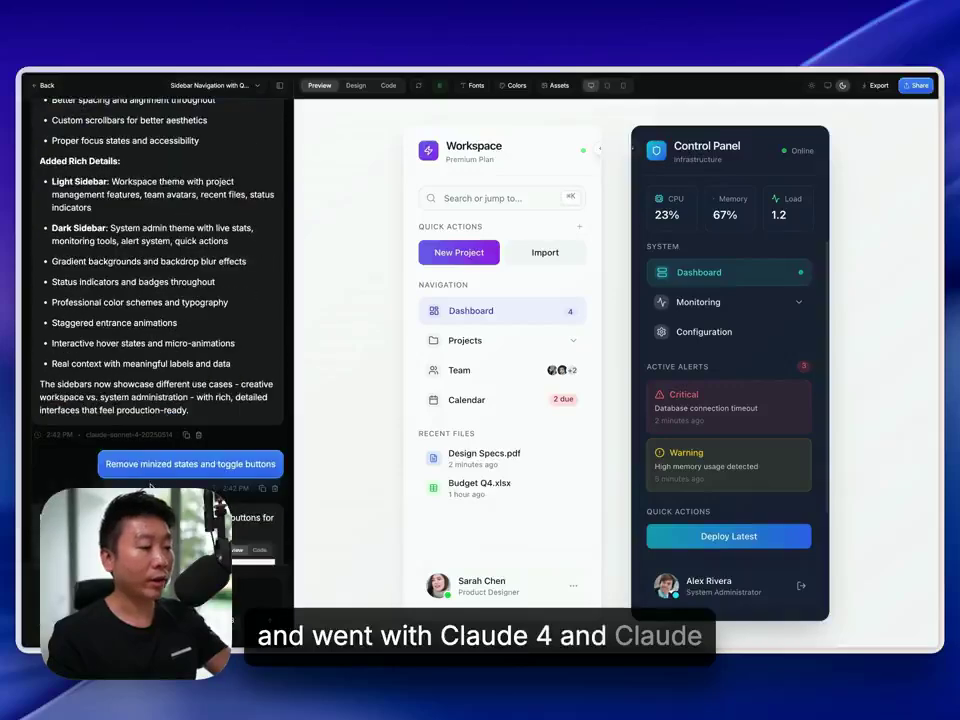
scroll(150, 485, "up", 10)
scroll(150, 487, "down", 1)
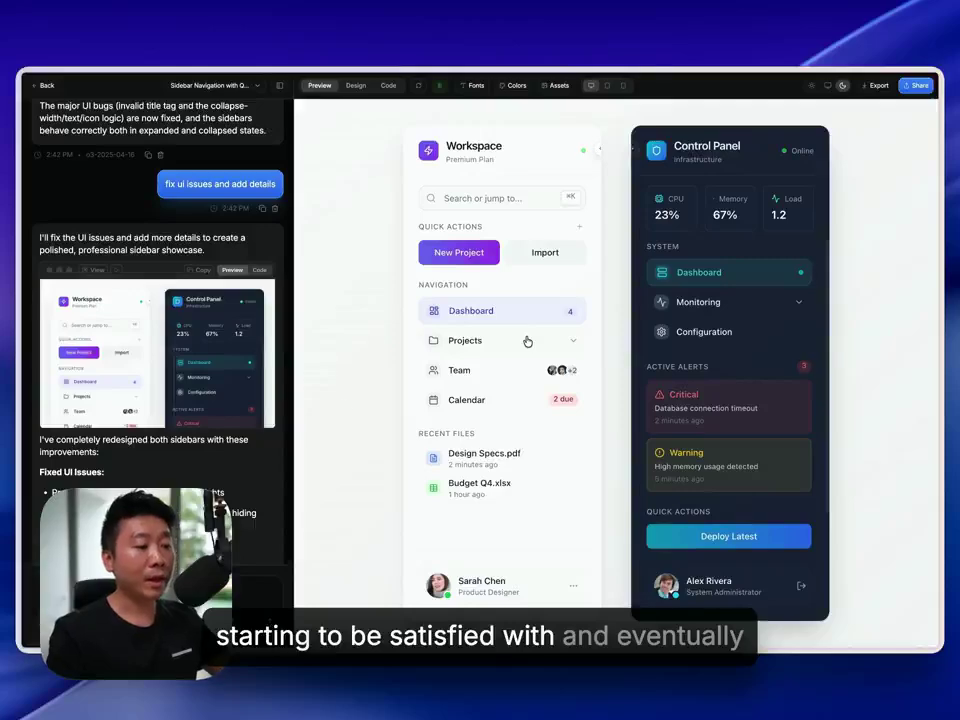
- Test collapsing and expanding the Workspace sidebar, and locate the version that removes the minimized states and toggle buttons
scroll(155, 300, "down", 10)
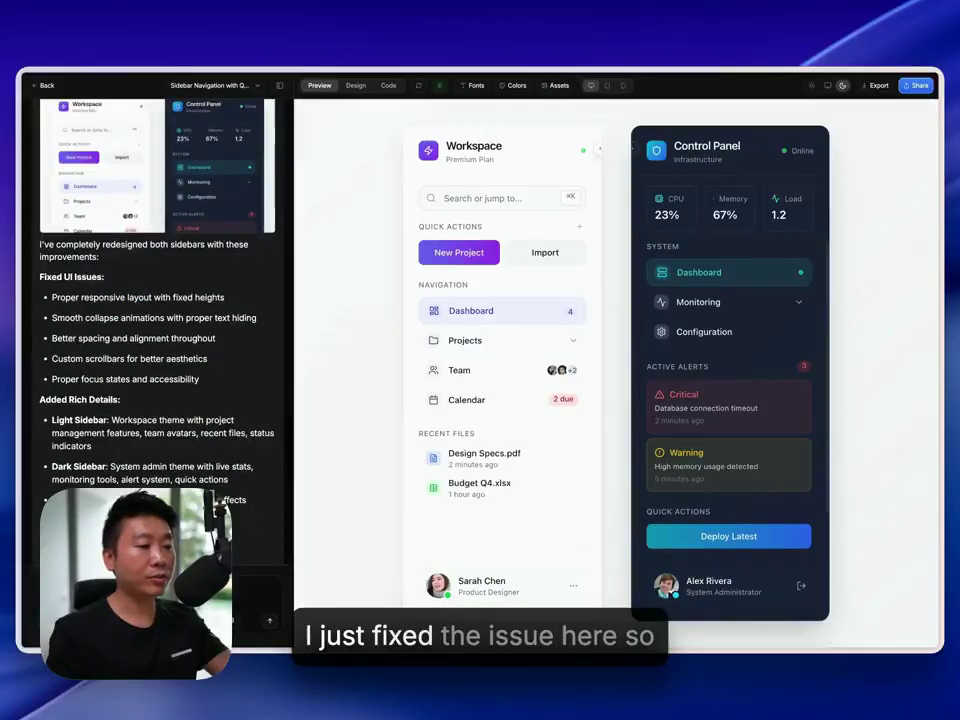
left_click(596, 149)
left_click(528, 150)
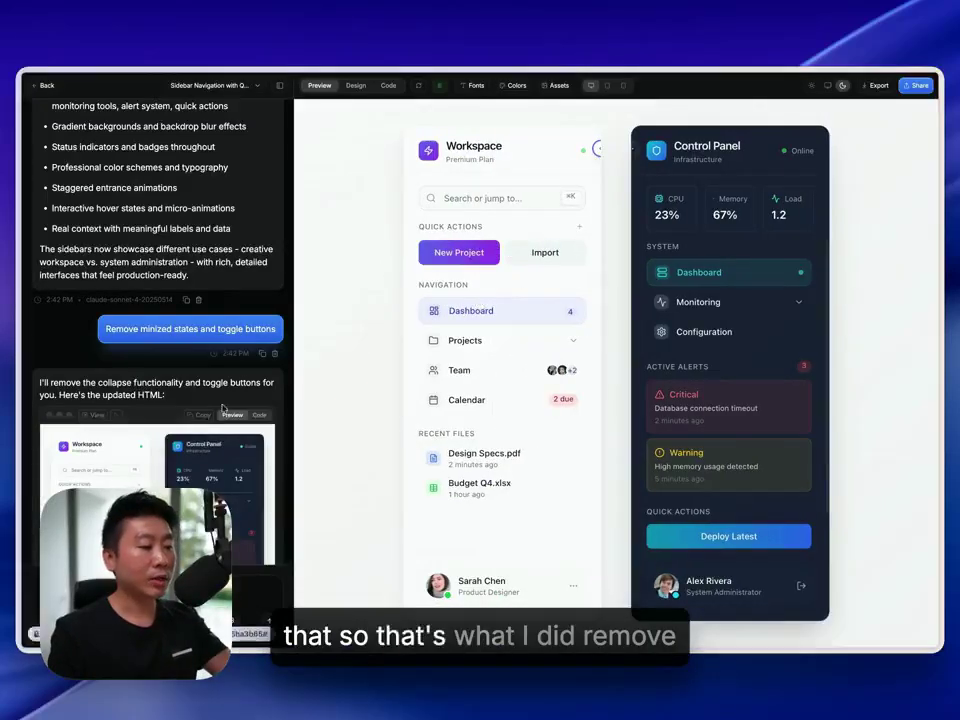
scroll(283, 438, "down", 4)
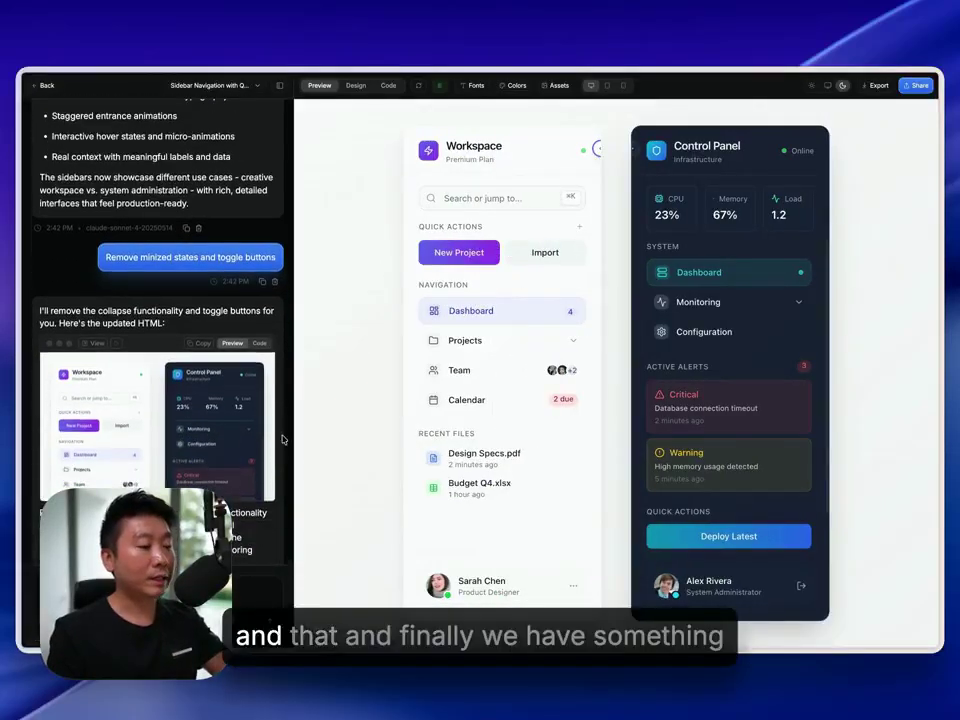
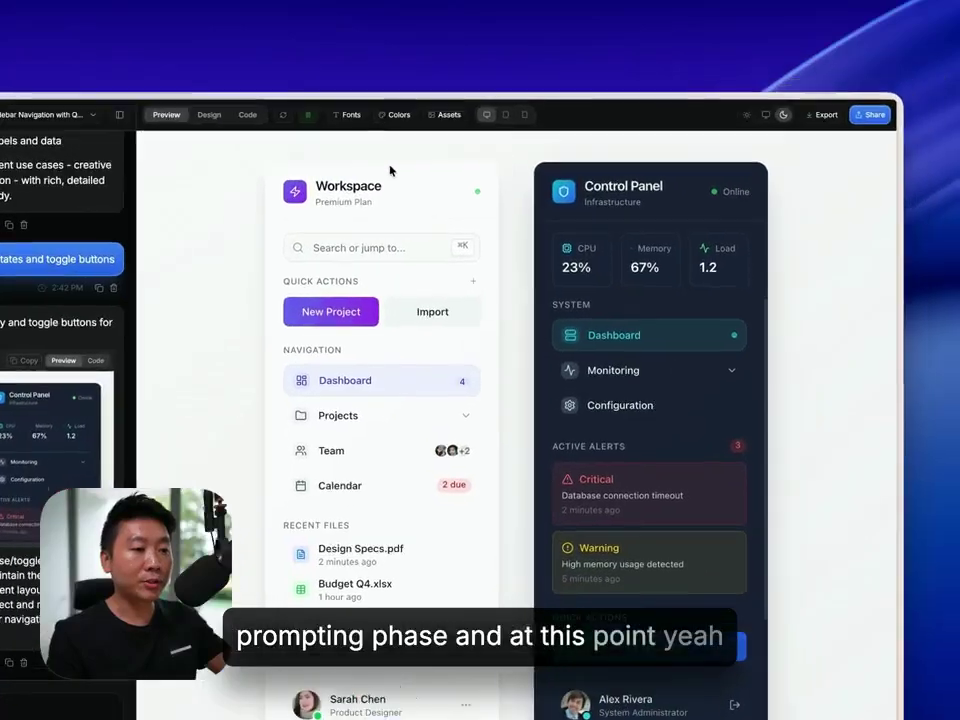
- Set the design's color mode to Light and apply the Stone quick preset to its theme colors
left_click(513, 85)
left_click(417, 200)
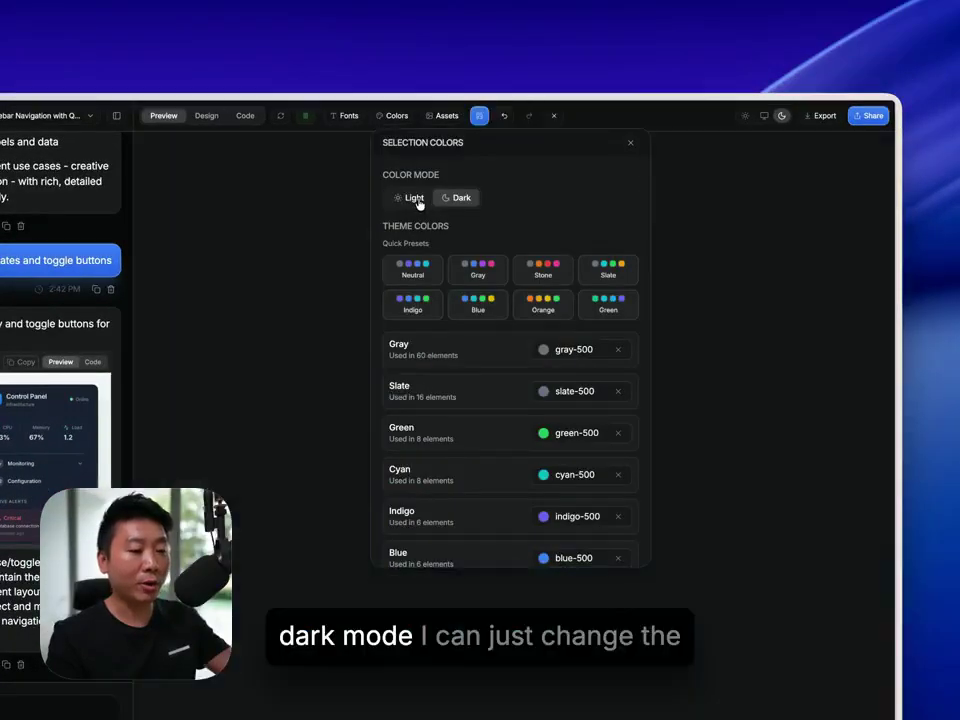
left_click(485, 281)
left_click(537, 280)
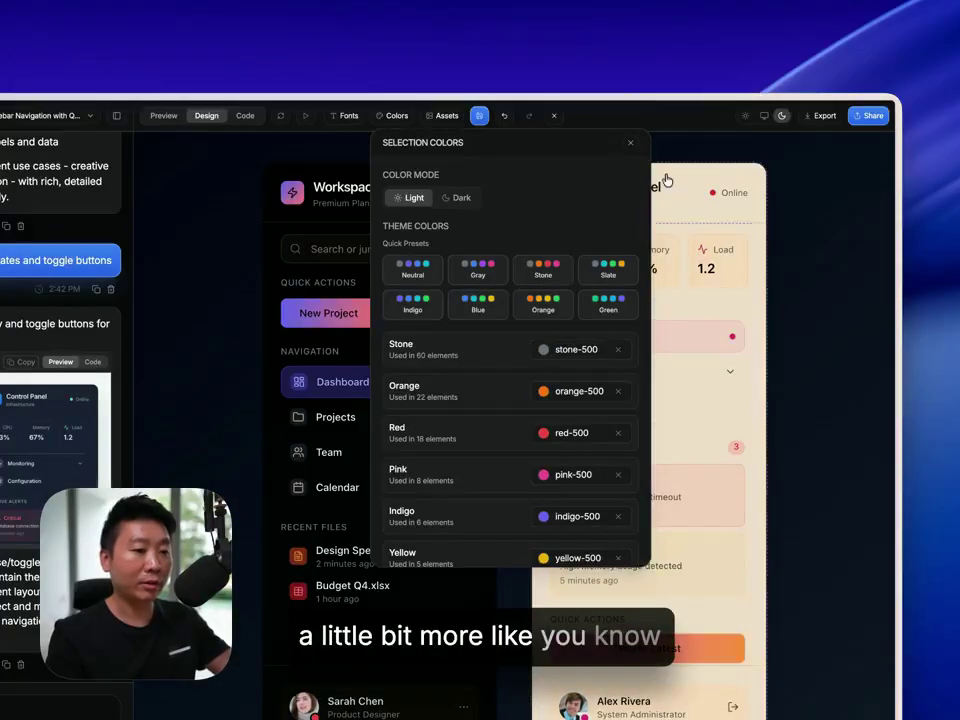
left_click(632, 145)
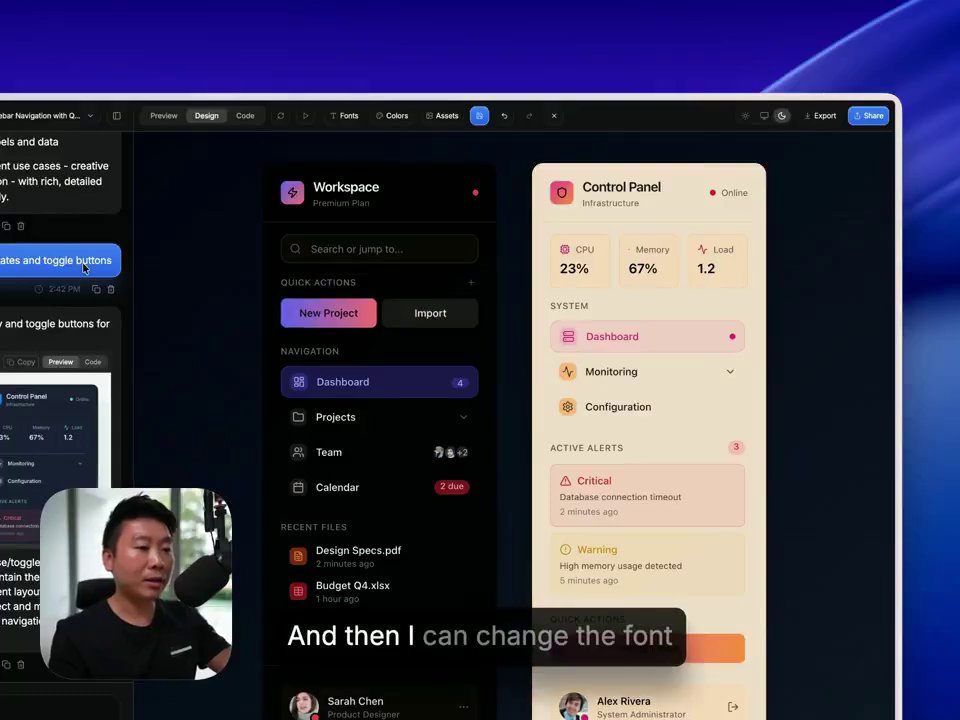
- Look over the font pairings and the heading and body text font options for the design
left_click(346, 116)
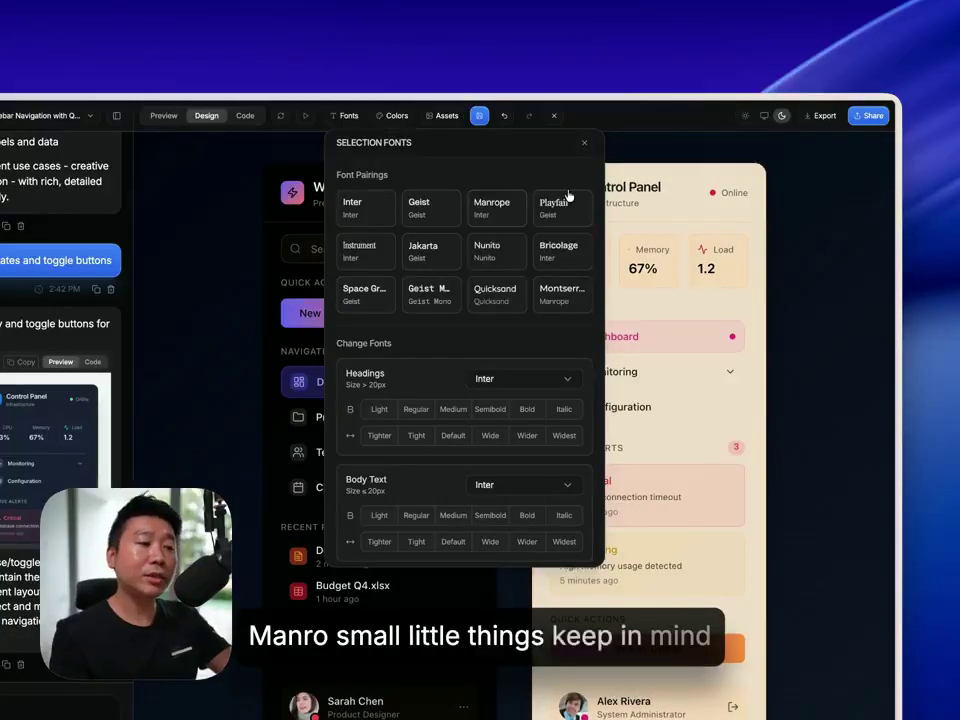
left_click(584, 143)
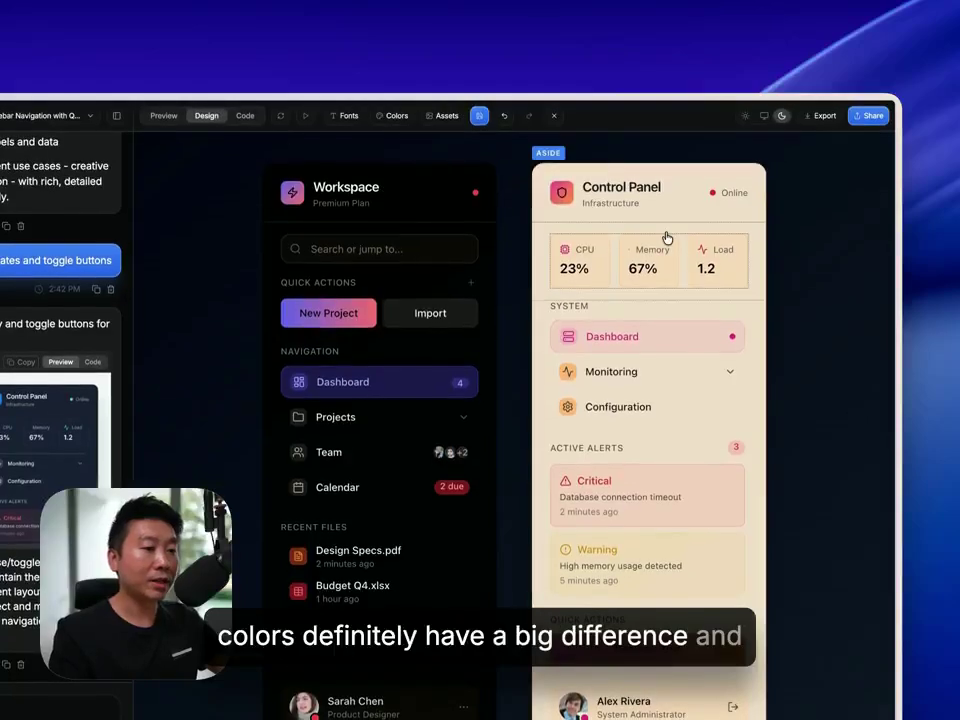
- Replace the design's Instance #1 avatar image with an Unsplash "face" photo of a red-haired woman in a dark top
left_click(446, 116)
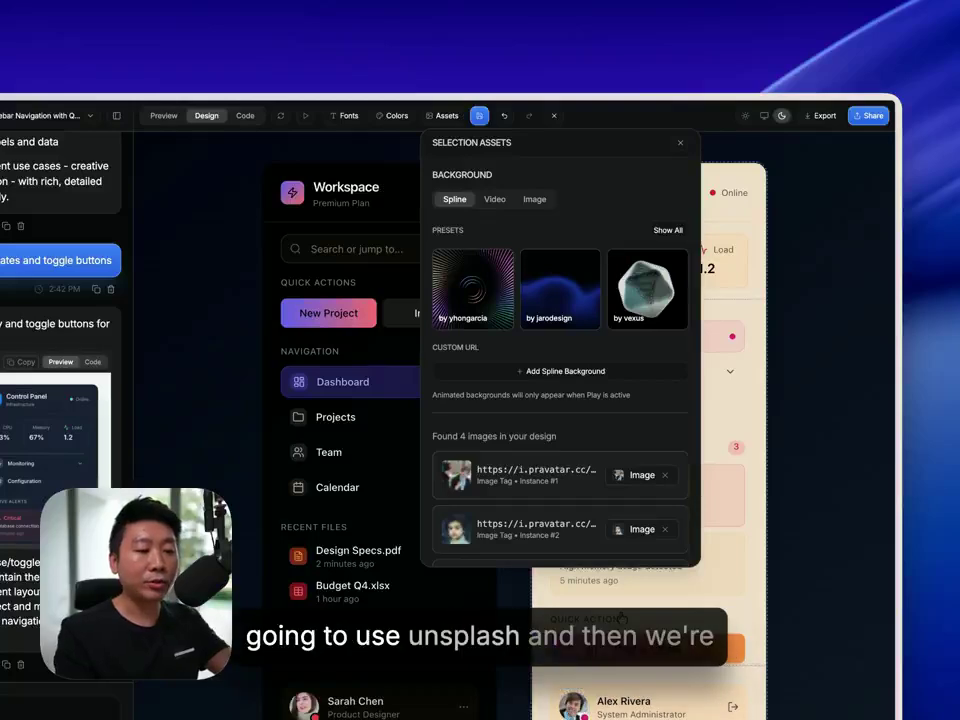
left_click(622, 477)
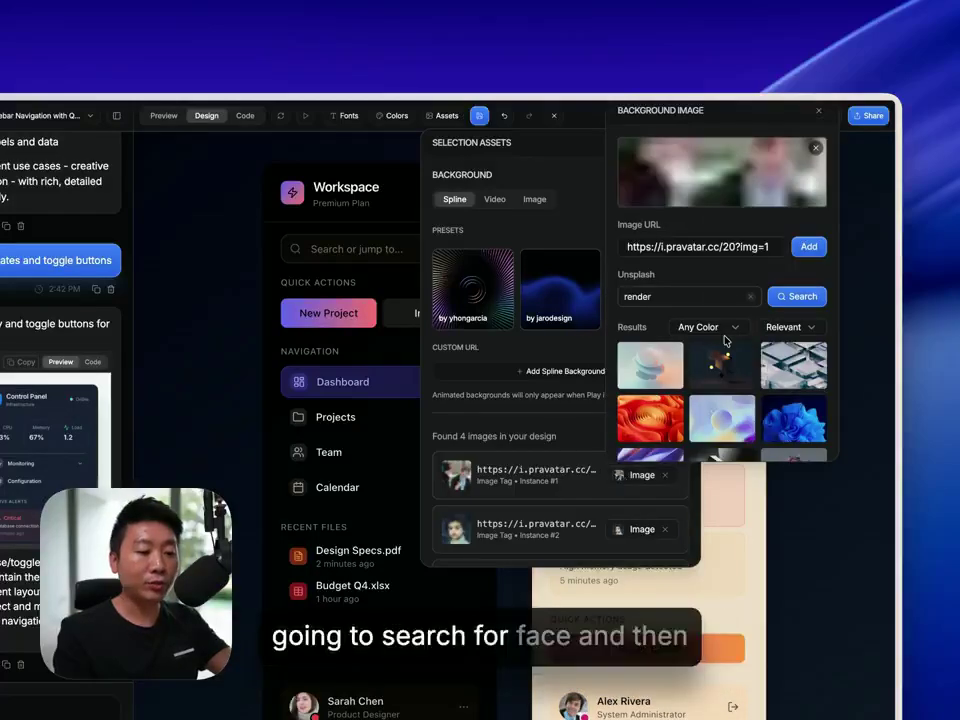
left_click(750, 298)
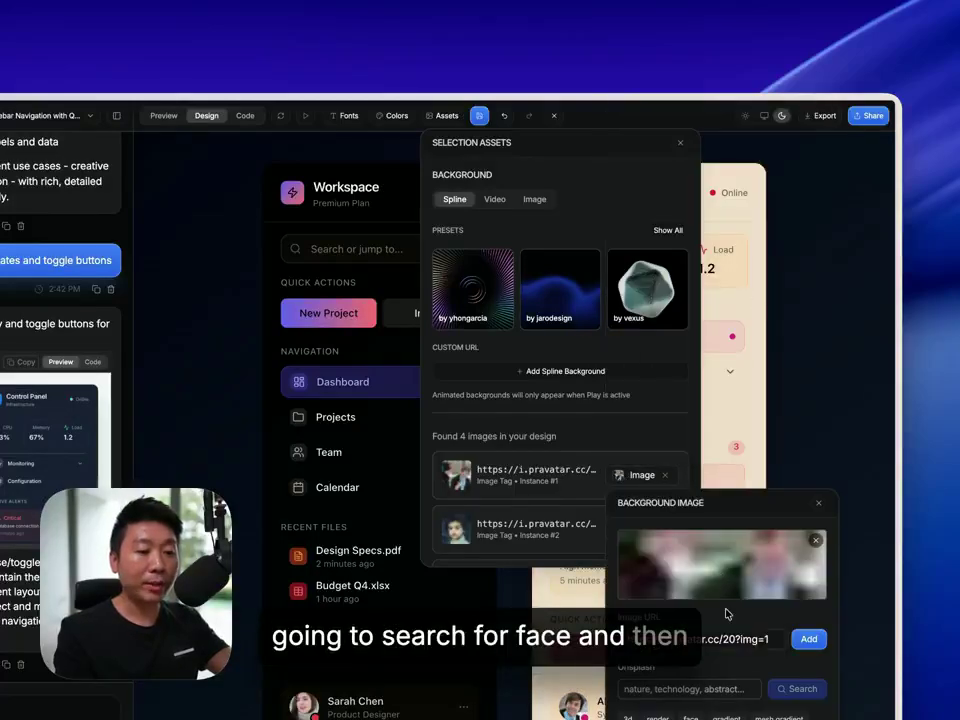
left_click(690, 717)
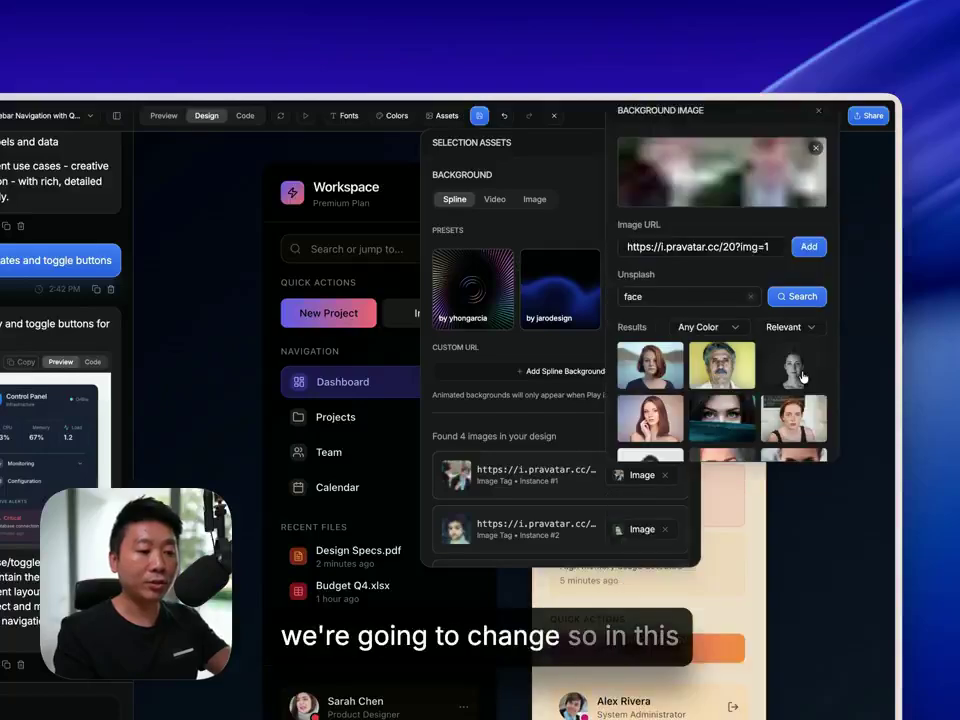
left_click(657, 363)
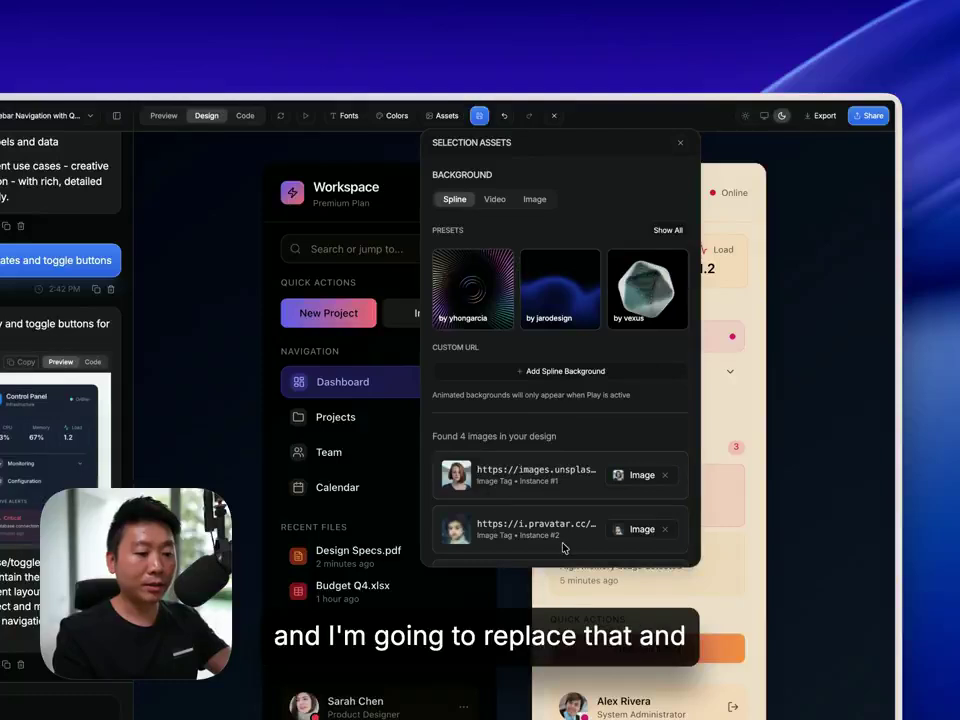
- Replace the Instance #3 avatar with the Unsplash photo of a long-haired woman and Instance #4 with the bearded man in a striped shirt
scroll(595, 508, "down", 1)
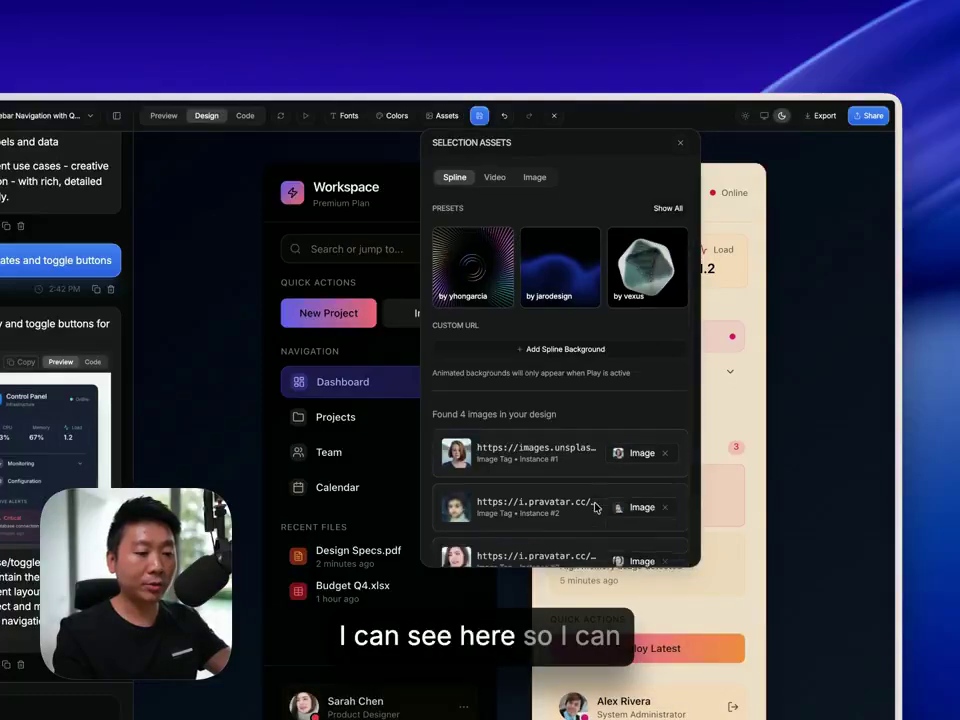
scroll(595, 508, "down", 3)
left_click(622, 476)
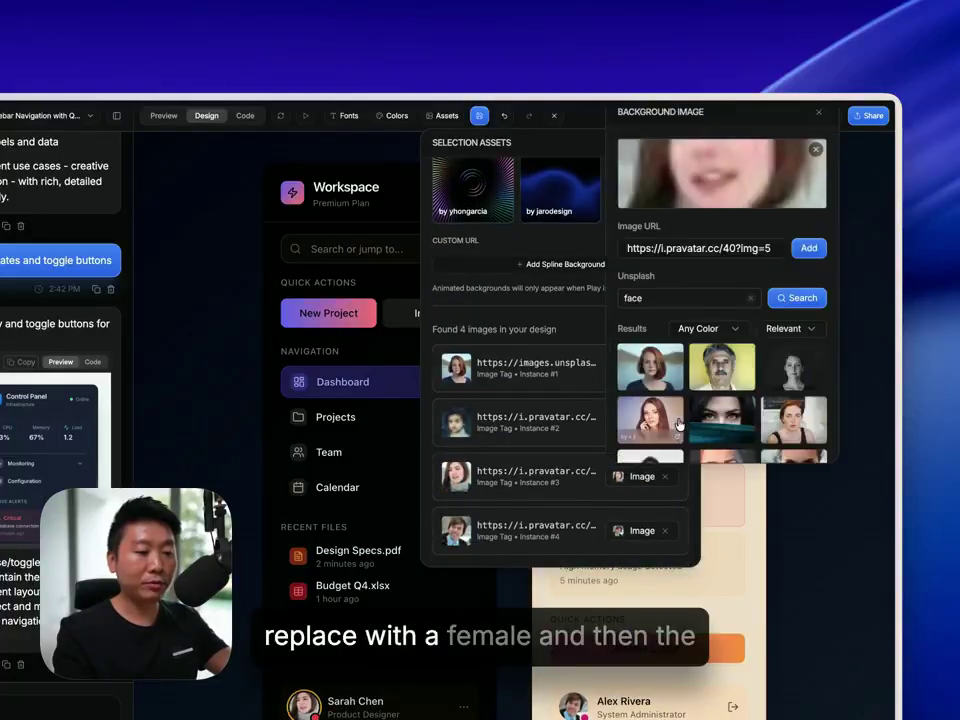
left_click(662, 412)
left_click(636, 530)
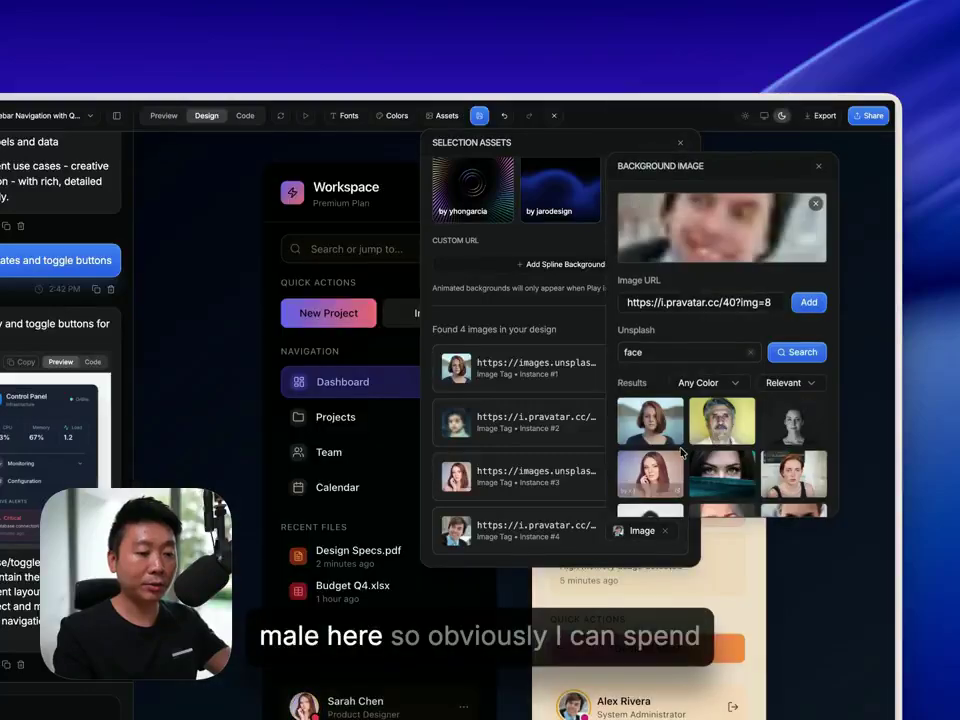
left_click(742, 437)
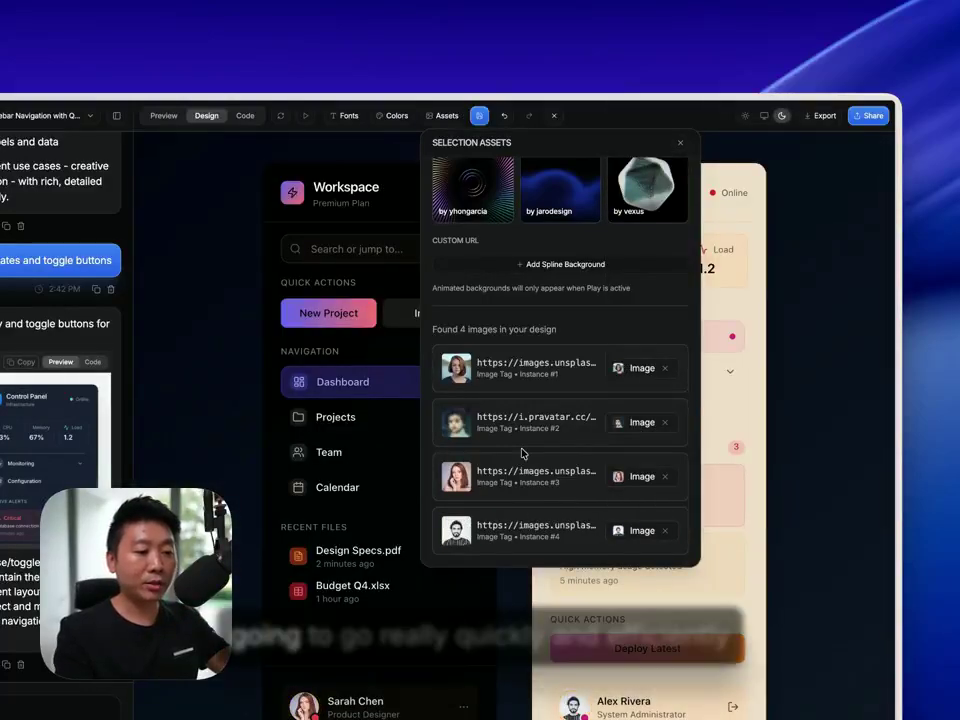
- Replace the Instance #2 avatar image with the Unsplash photo of the moustached man on a yellow background and close the assets settings
left_click(639, 422)
scroll(720, 540, "down", 2)
left_click(722, 556)
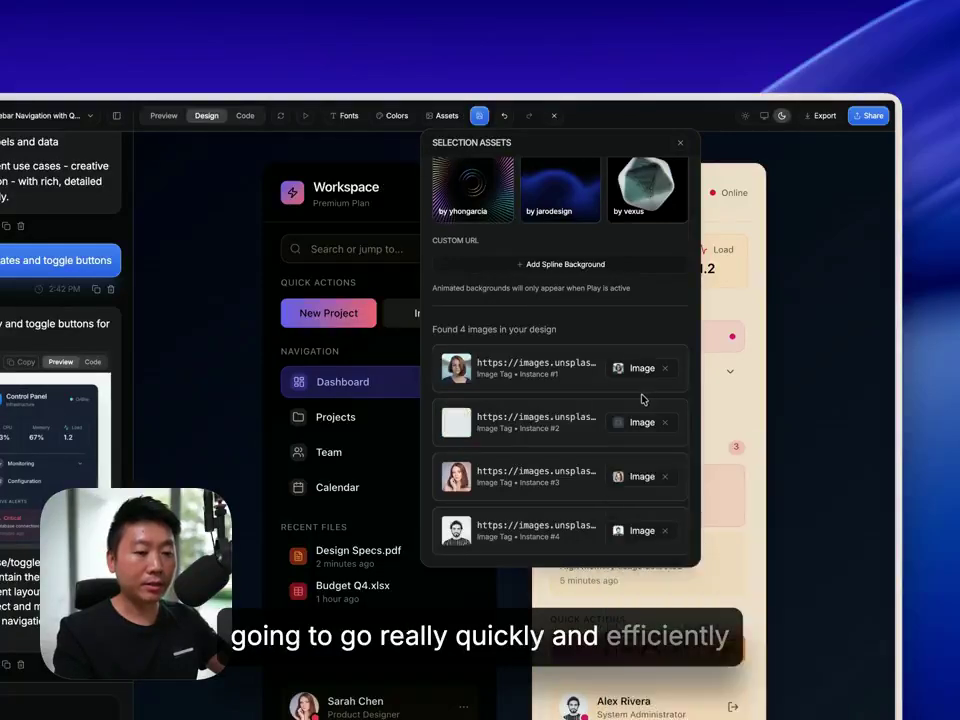
left_click(639, 418)
scroll(722, 700, "down", 2)
scroll(722, 712, "down", 2)
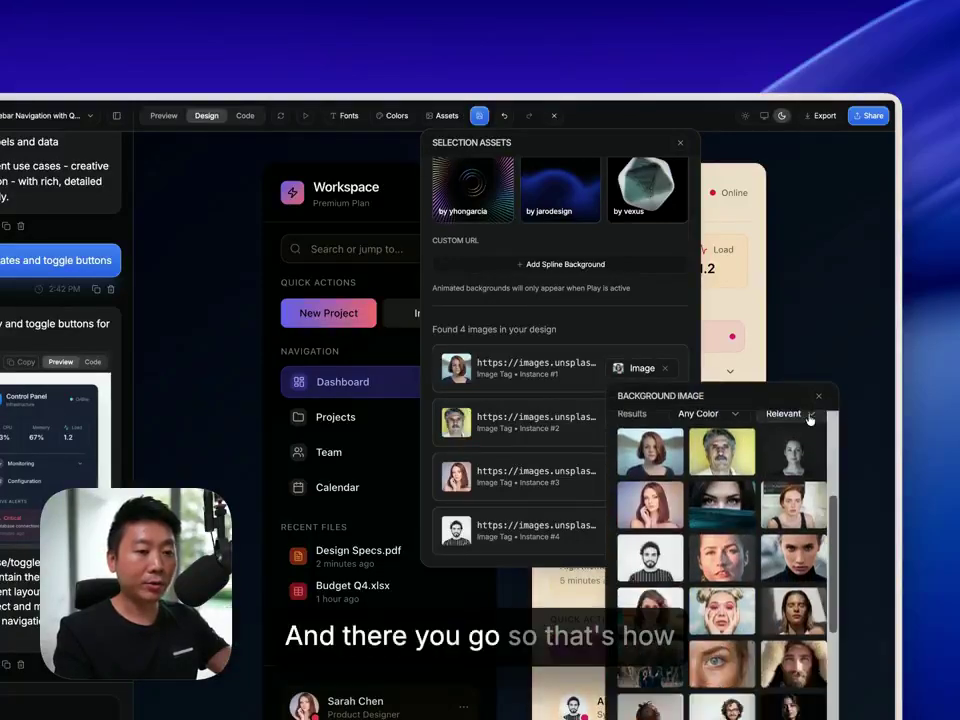
left_click(818, 396)
left_click(683, 145)
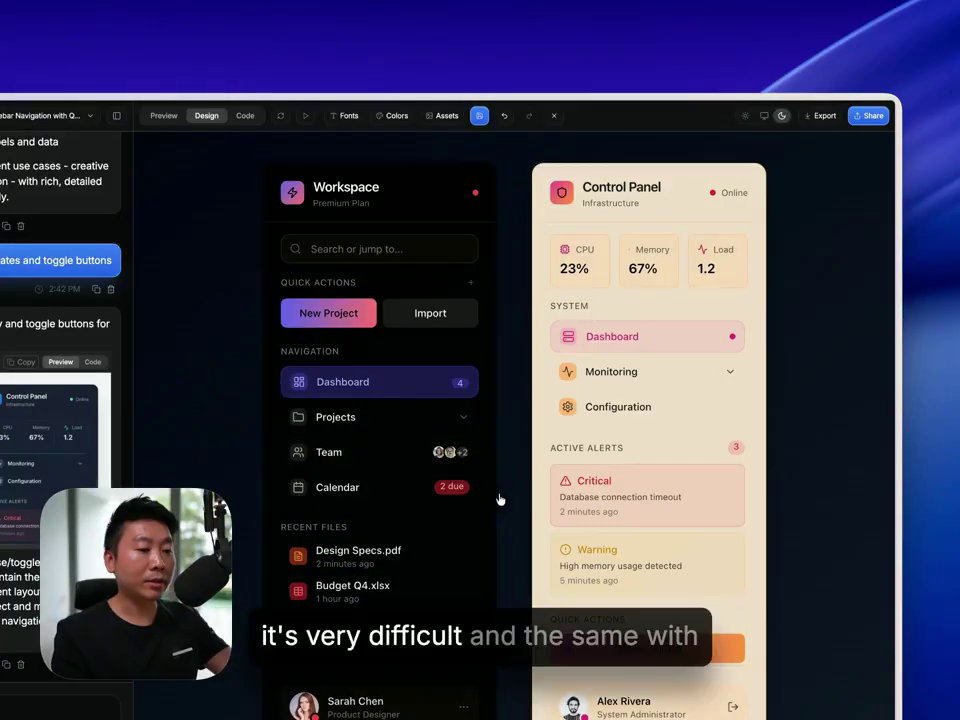
- Try the yhongarcia and jarodesign Spline presets as the design's animated background
scroll(536, 486, "down", 2)
scroll(536, 486, "up", 2)
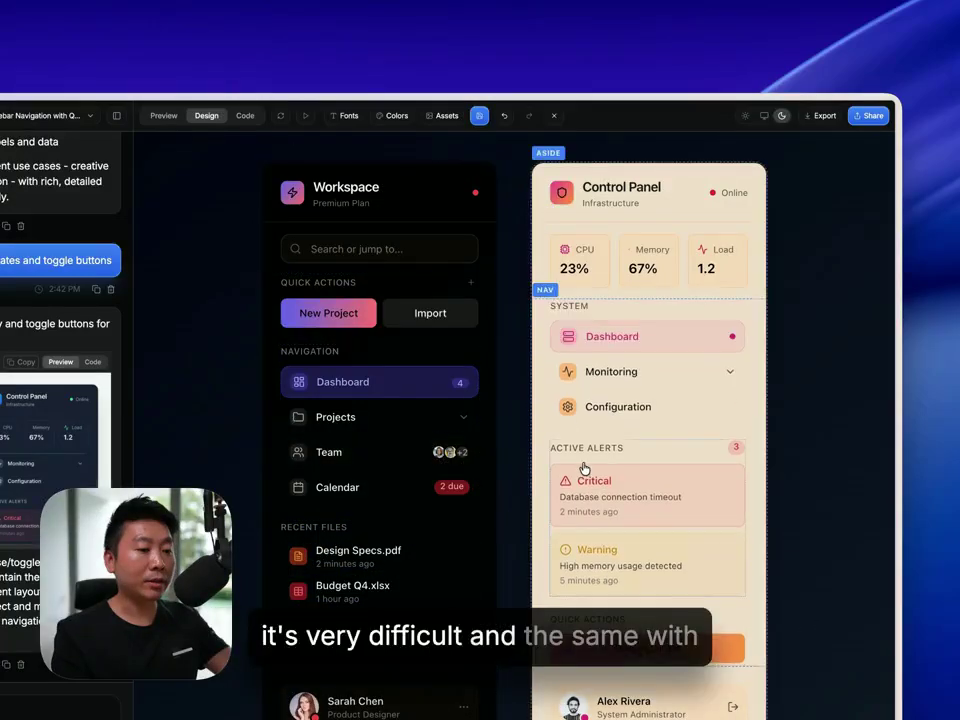
left_click(428, 120)
left_click(504, 298)
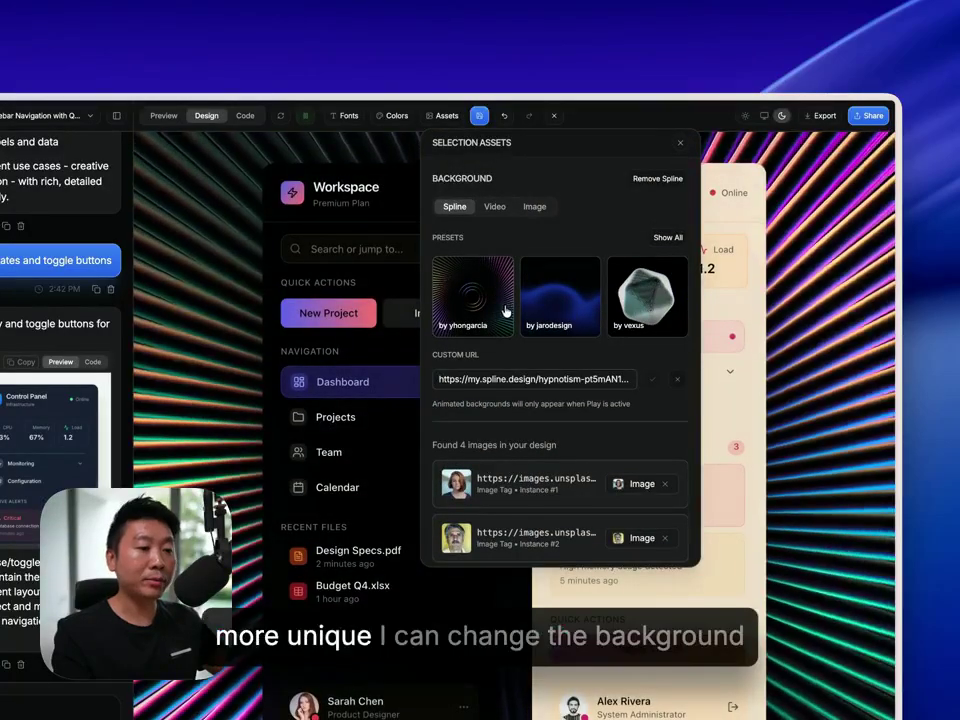
left_click(540, 292)
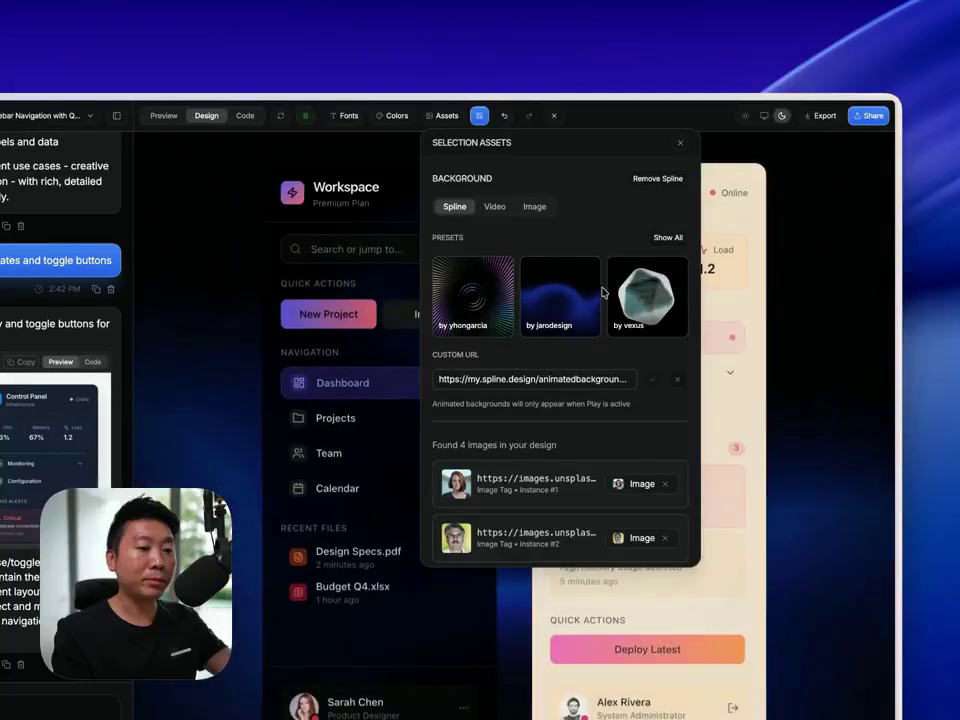
left_click(665, 239)
left_click(665, 239)
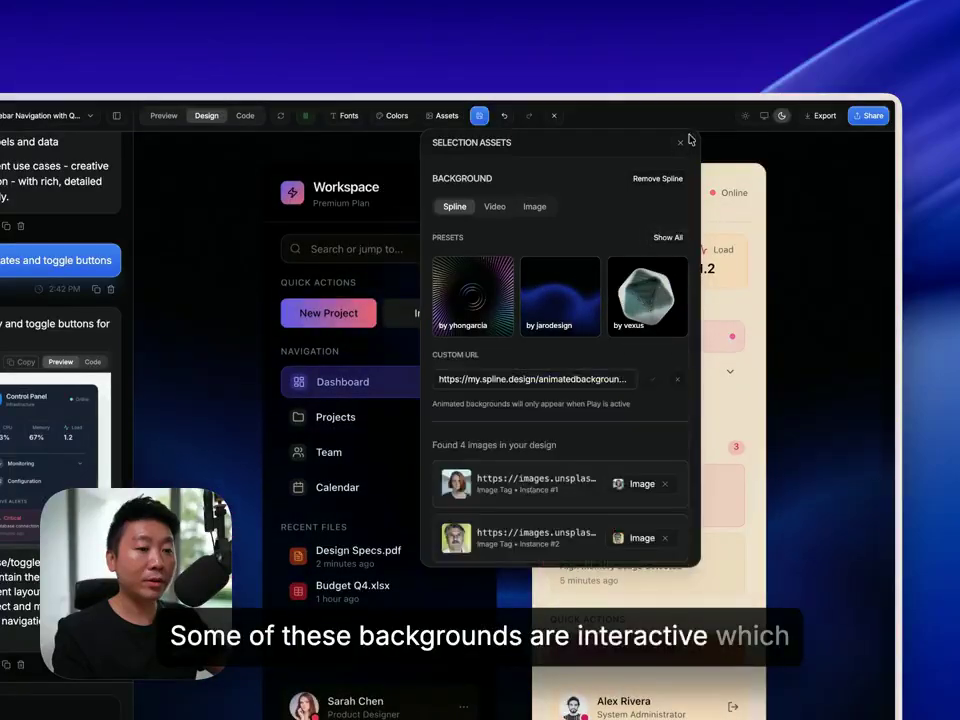
left_click(680, 147)
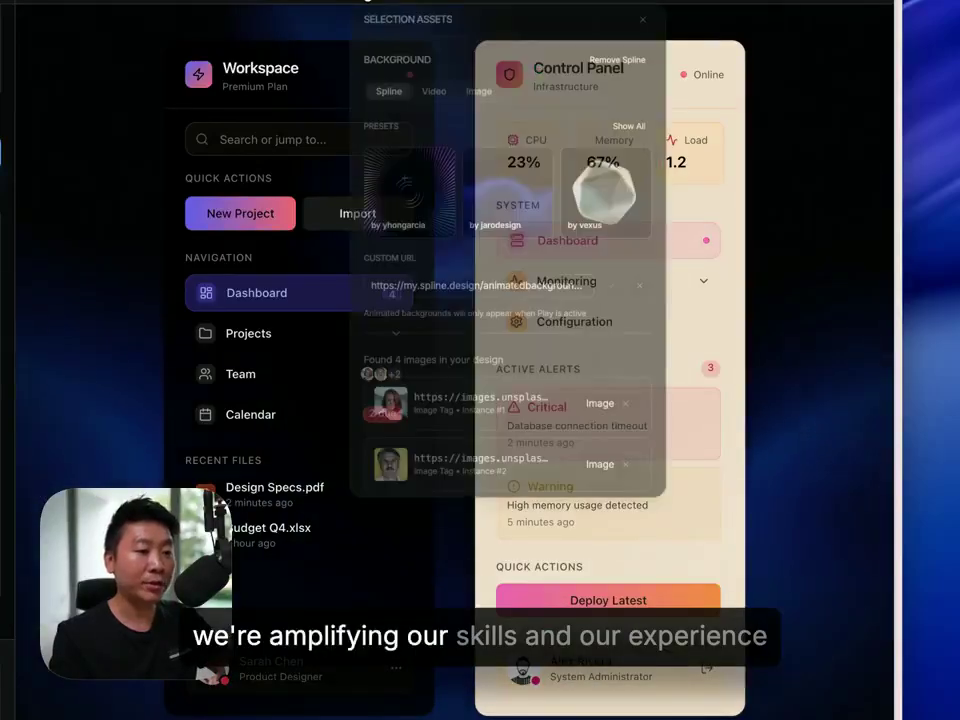
- Set the design's background to the dark navy Spline preset by Meng To from the last row of the full preset collection
left_click(632, 128)
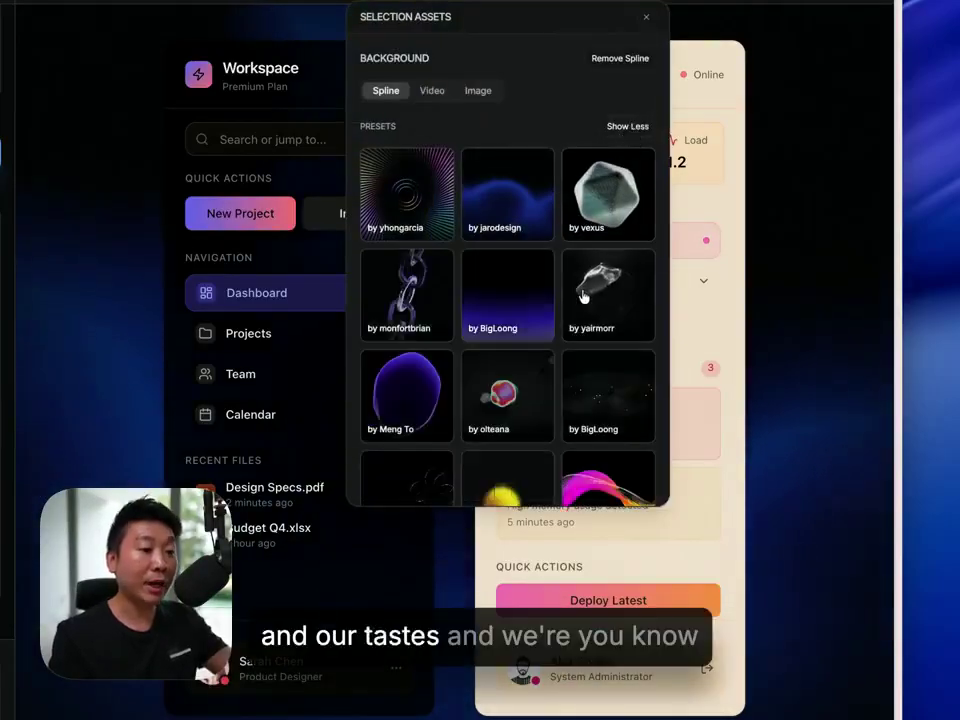
scroll(583, 296, "down", 3)
scroll(530, 285, "down", 6)
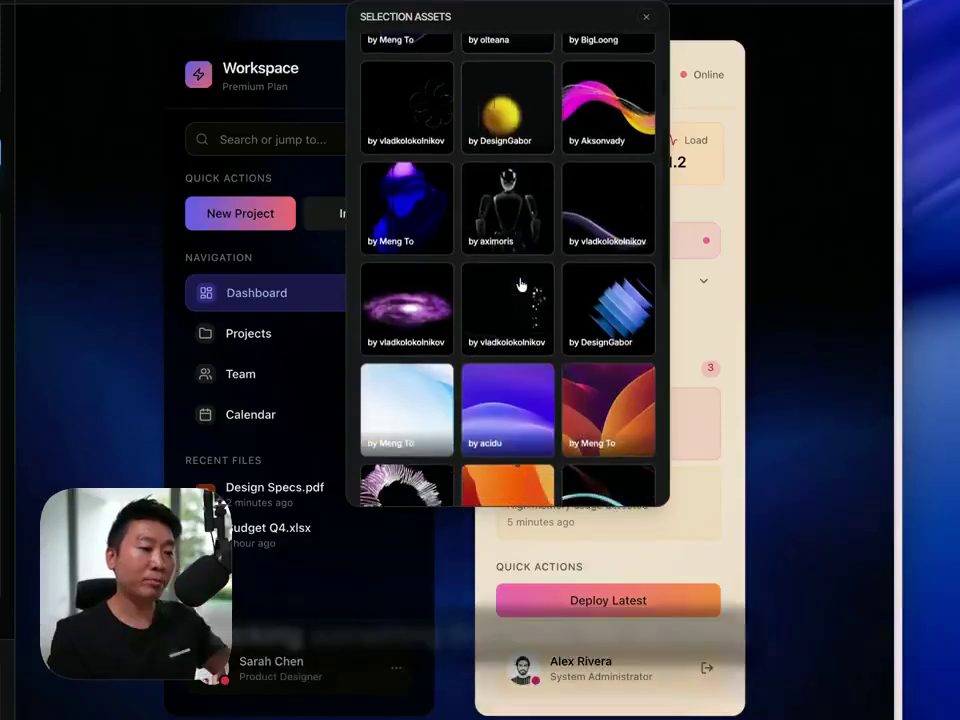
scroll(500, 310, "down", 2)
scroll(500, 312, "down", 2)
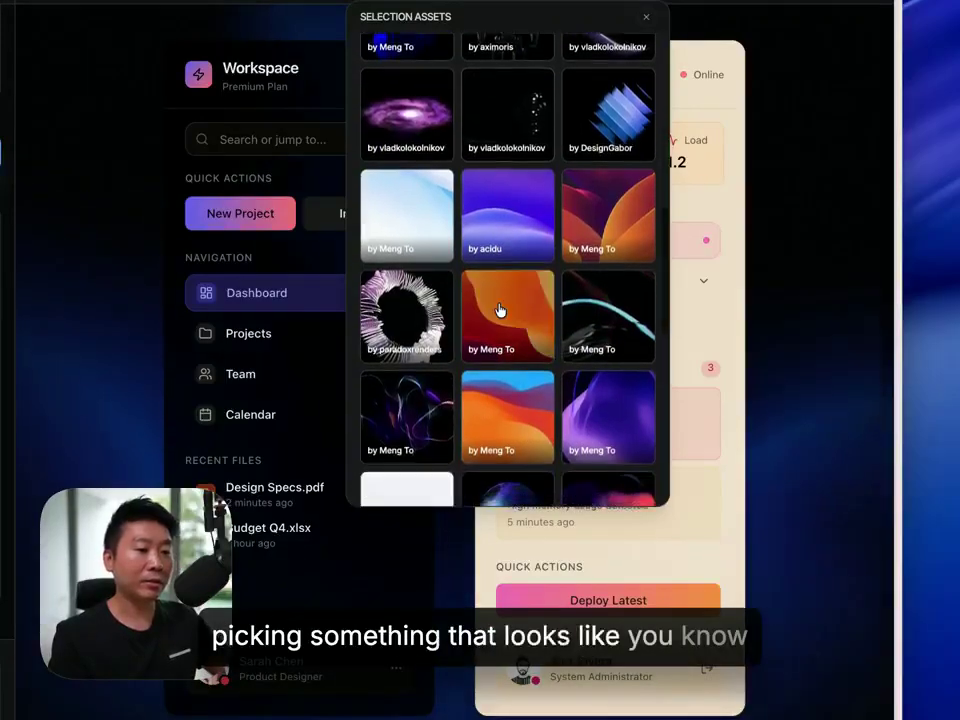
scroll(497, 364, "down", 2)
scroll(396, 297, "down", 5)
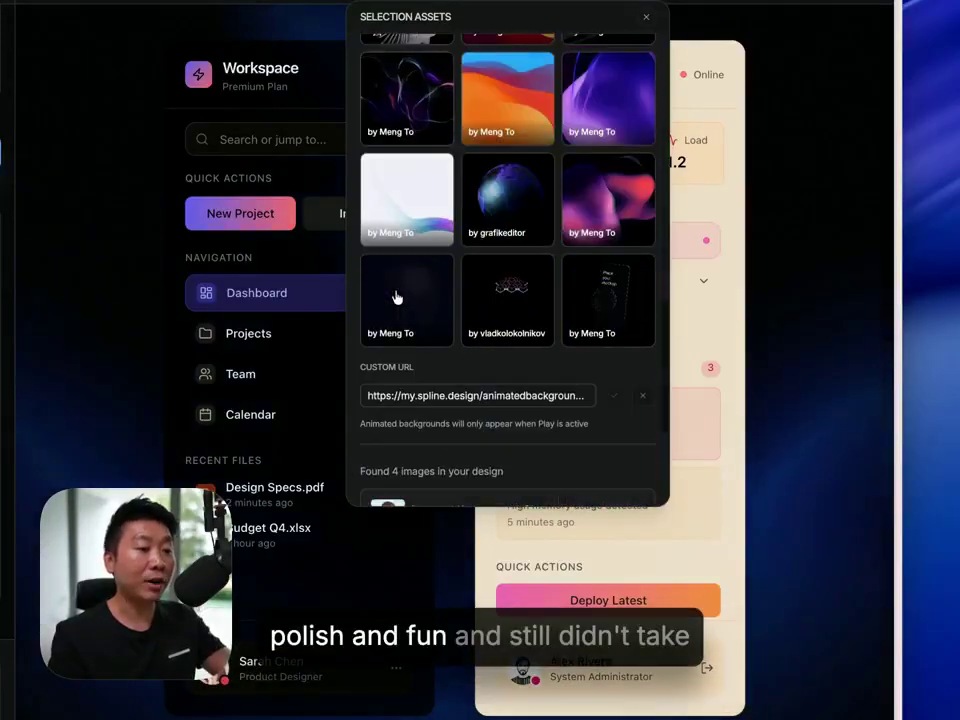
scroll(554, 318, "up", 1)
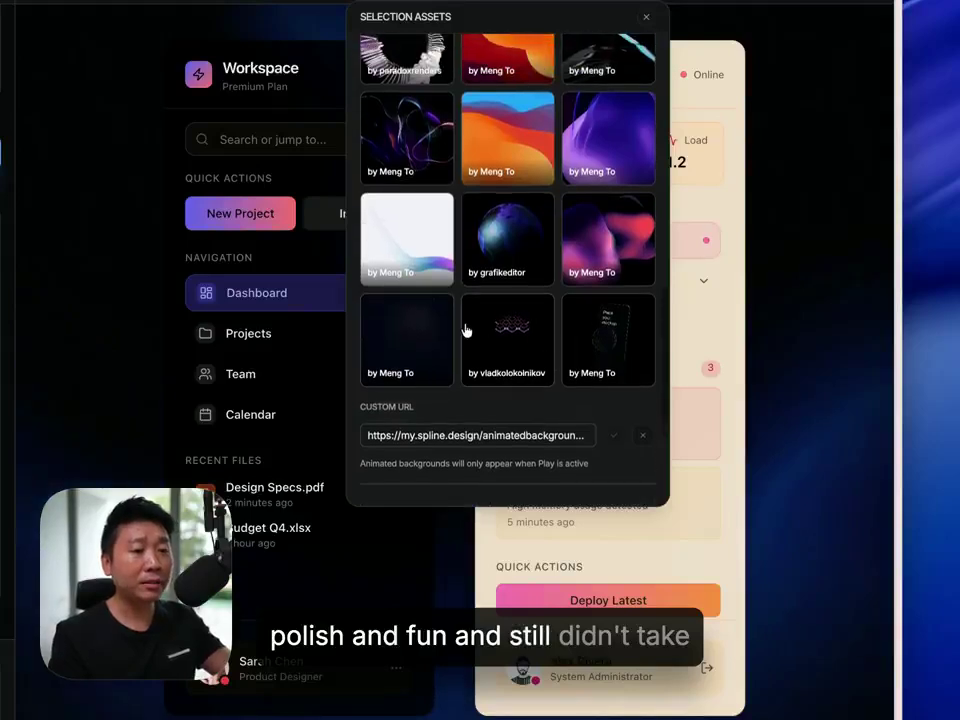
left_click(436, 331)
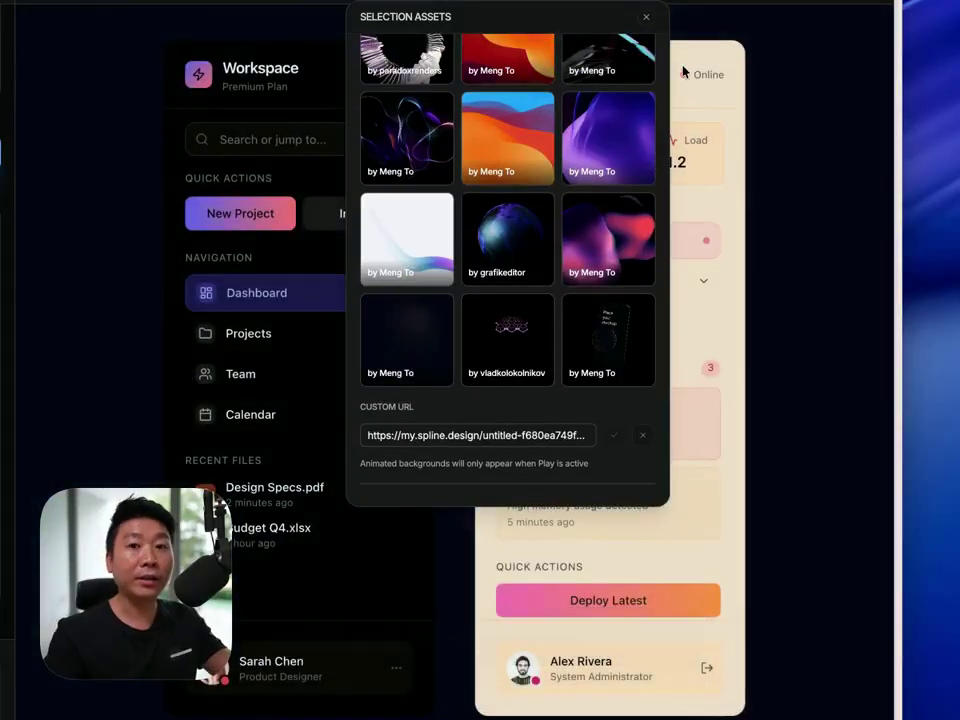
left_click(646, 20)
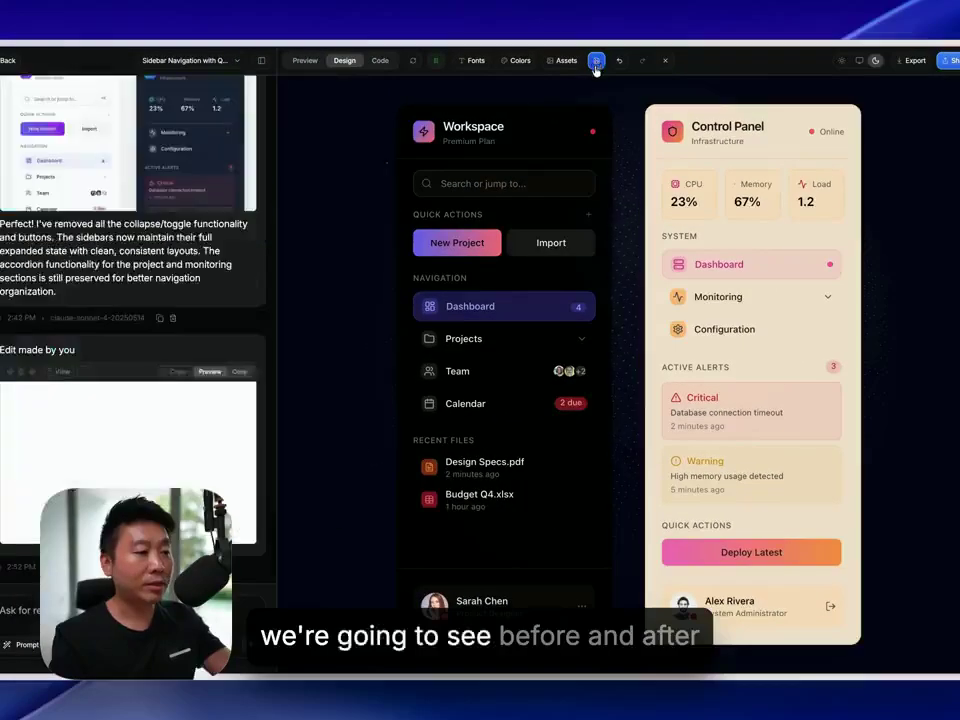
- Save the edits to the chat and view the version before them, without the minimized states, for comparison
left_click(596, 62)
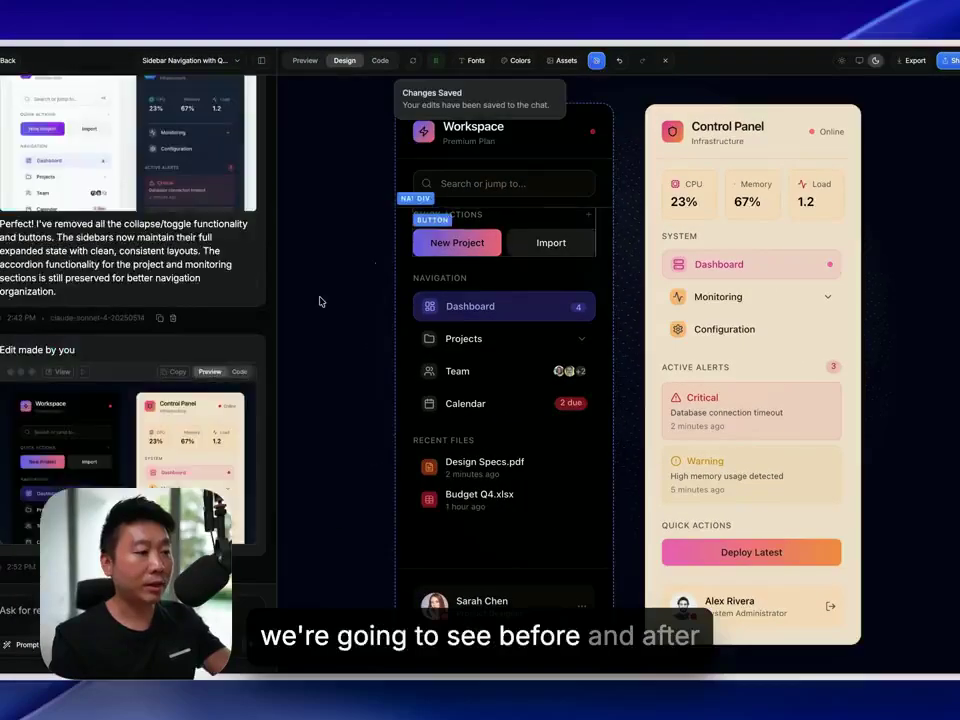
scroll(127, 262, "up", 3)
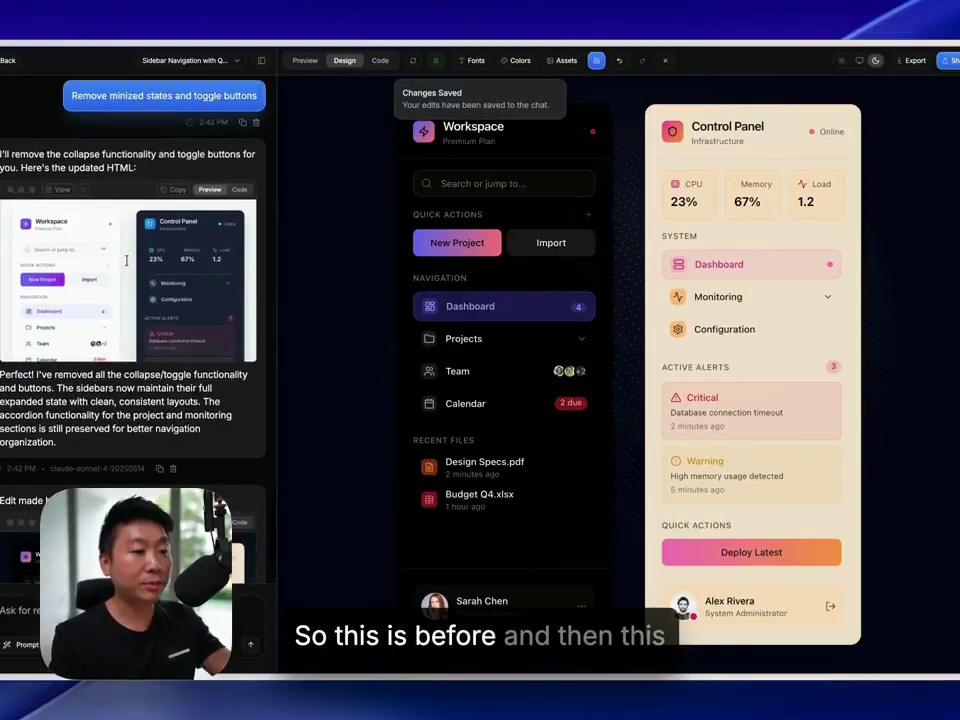
left_click(60, 190)
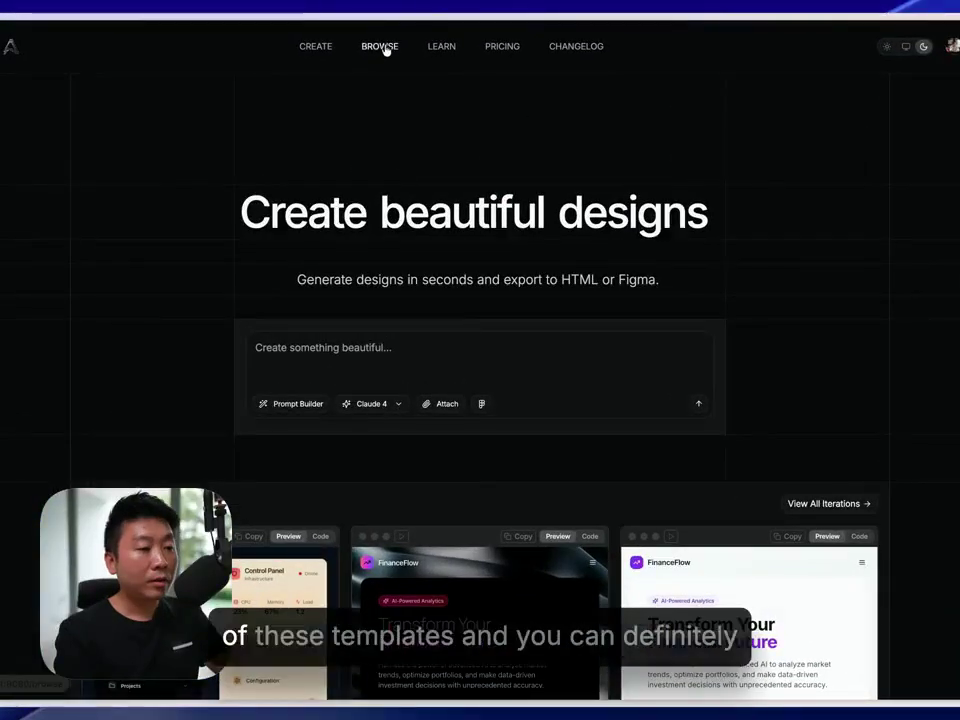
- Open the component library and look over its most popular templates of all time
left_click(380, 47)
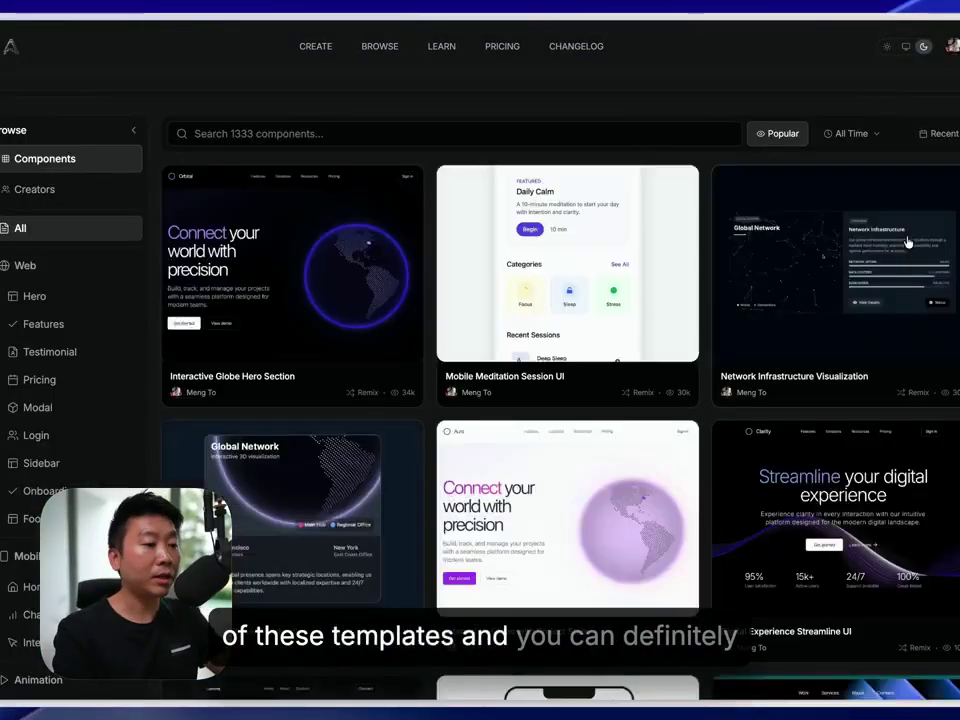
scroll(658, 420, "down", 5)
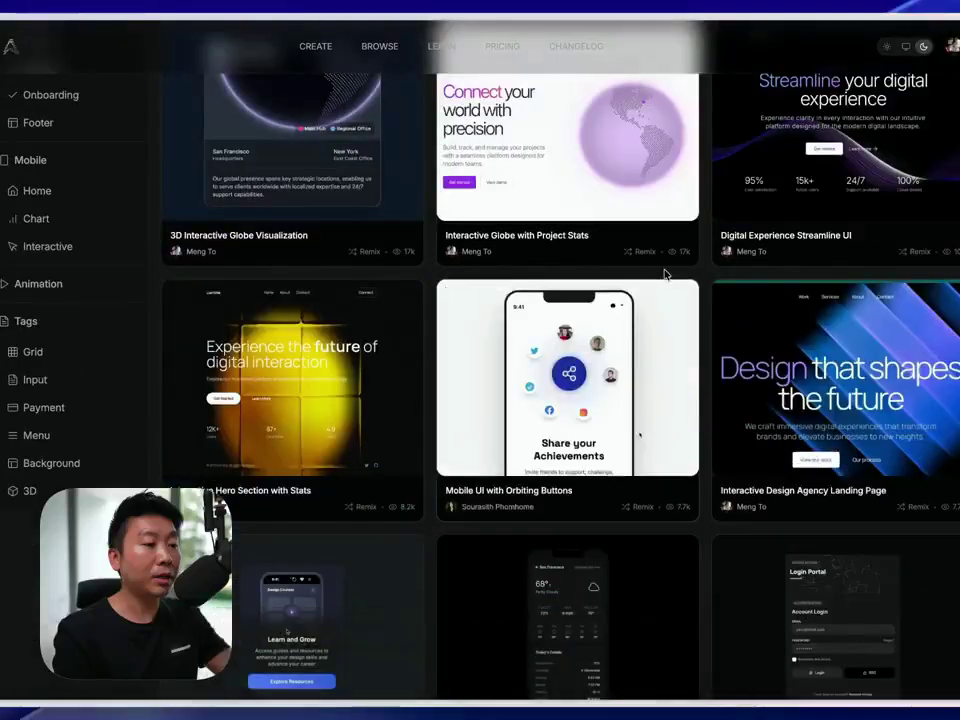
scroll(645, 259, "up", 1)
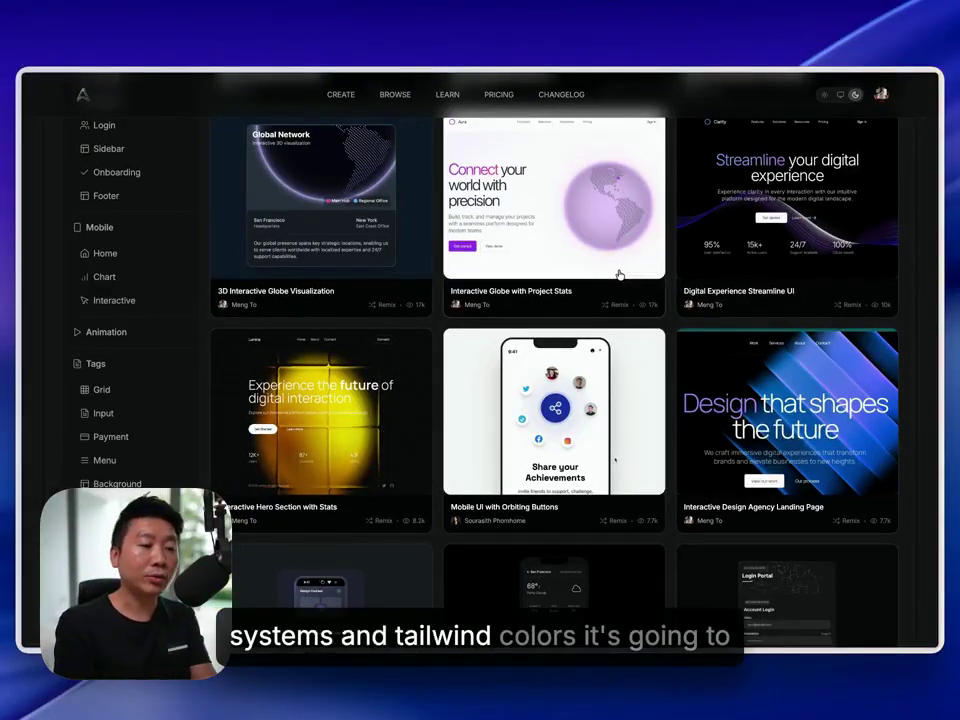
scroll(617, 441, "down", 10)
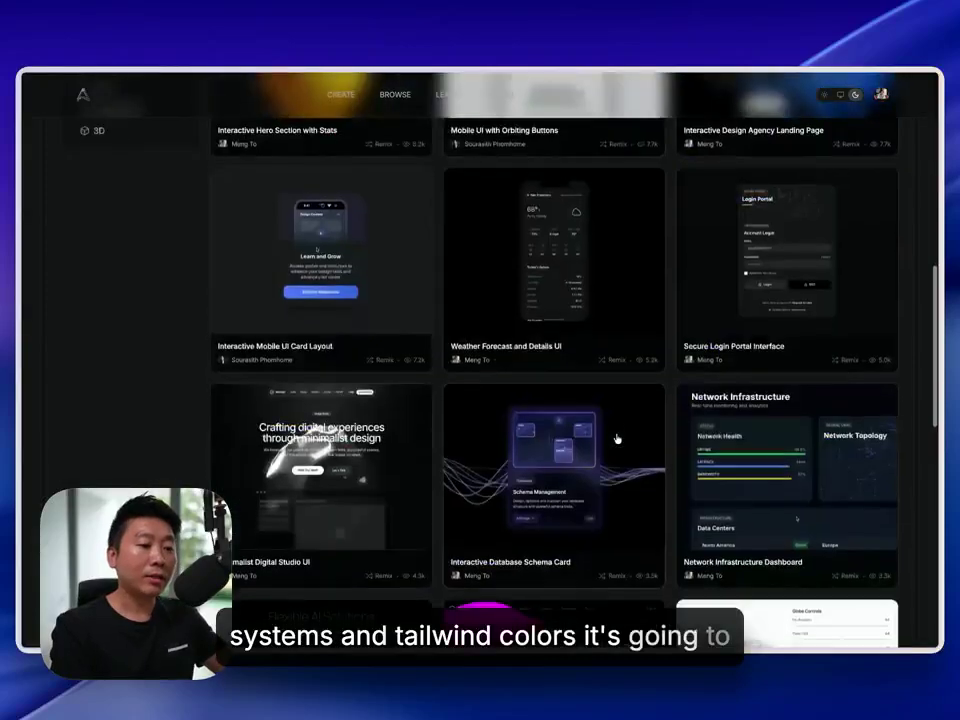
scroll(617, 438, "up", 15)
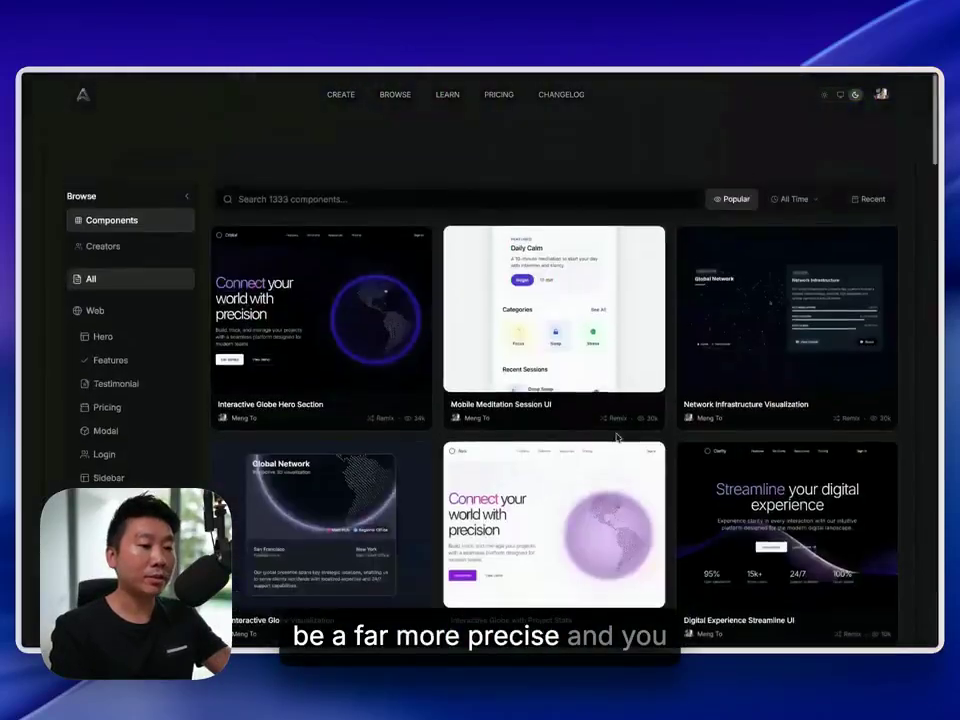
- Filter the popular components by This Week and by This Month, and look over the month's templates
left_click(794, 168)
left_click(777, 229)
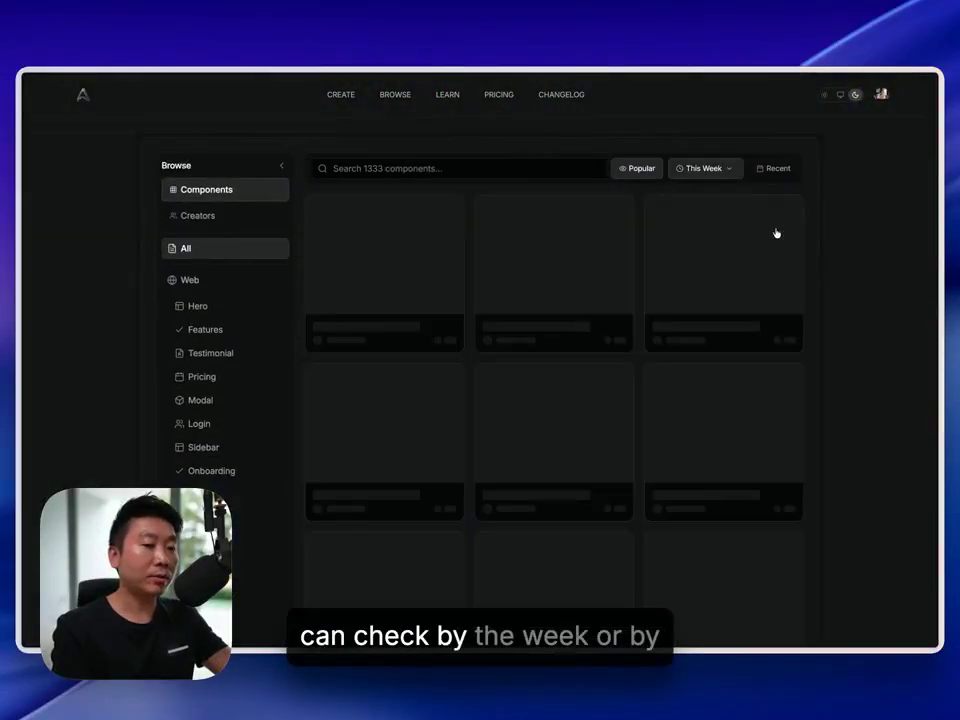
left_click(833, 168)
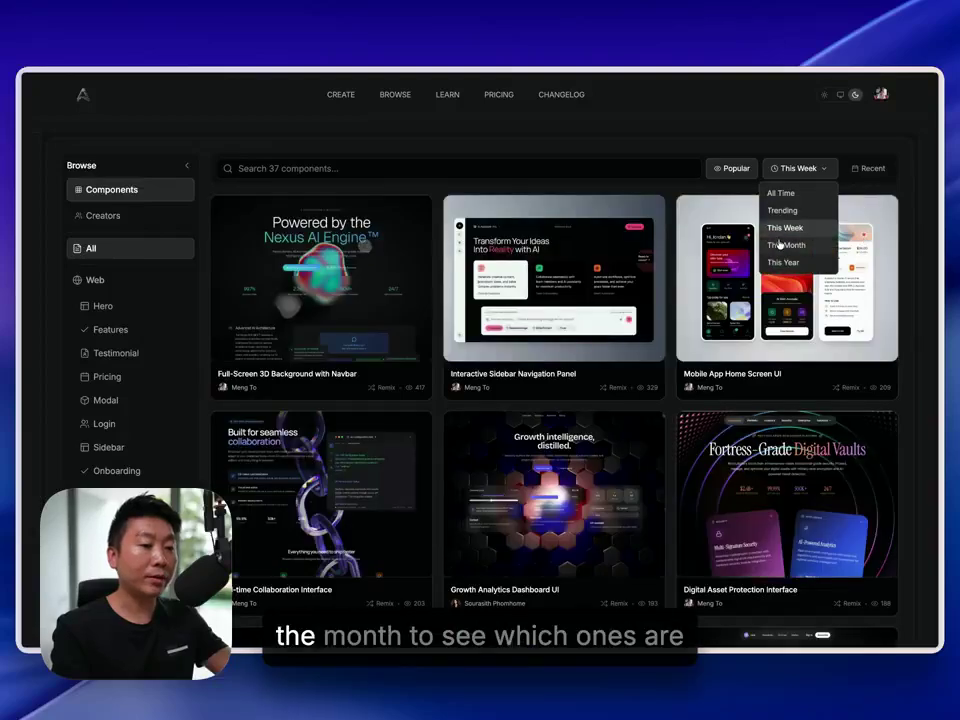
left_click(797, 244)
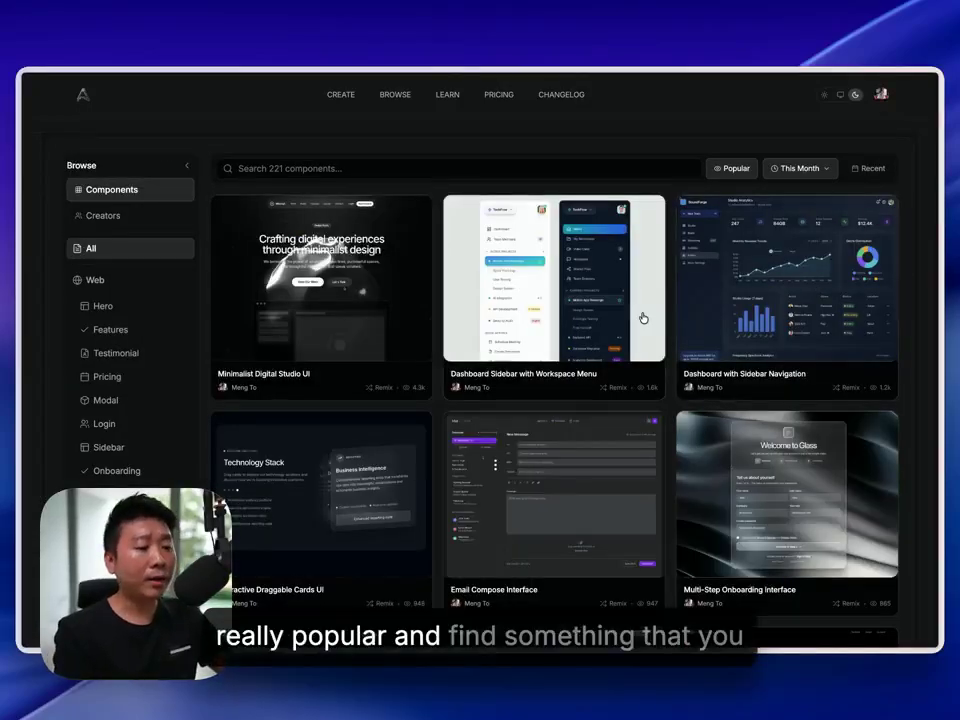
scroll(420, 445, "down", 4)
scroll(418, 446, "up", 4)
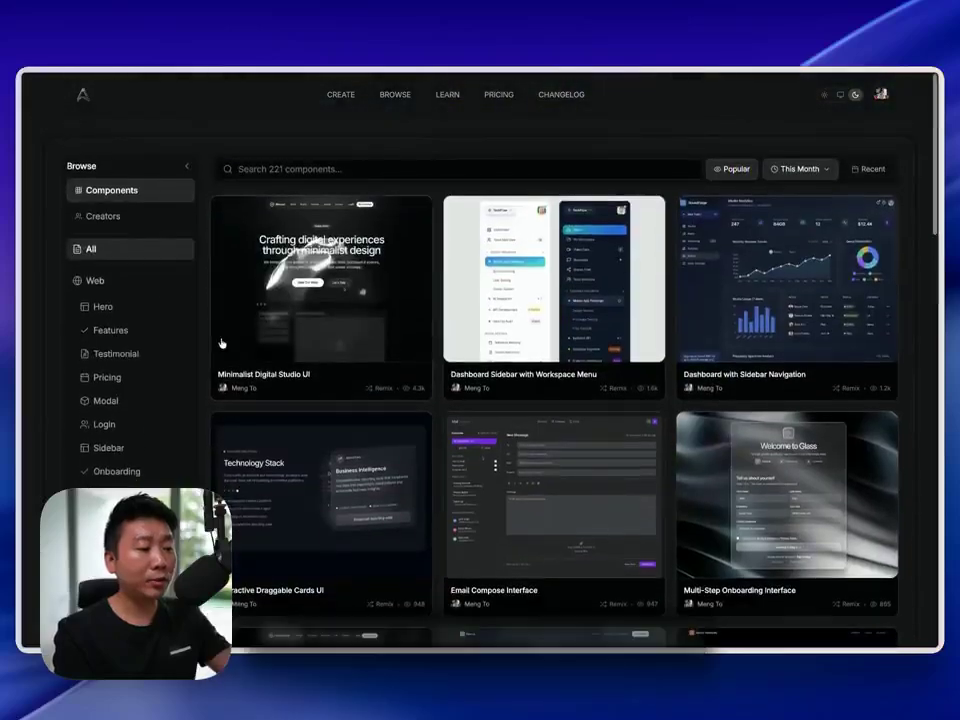
- View this month's Hero components, and show the Testimonial components for All Time
left_click(125, 307)
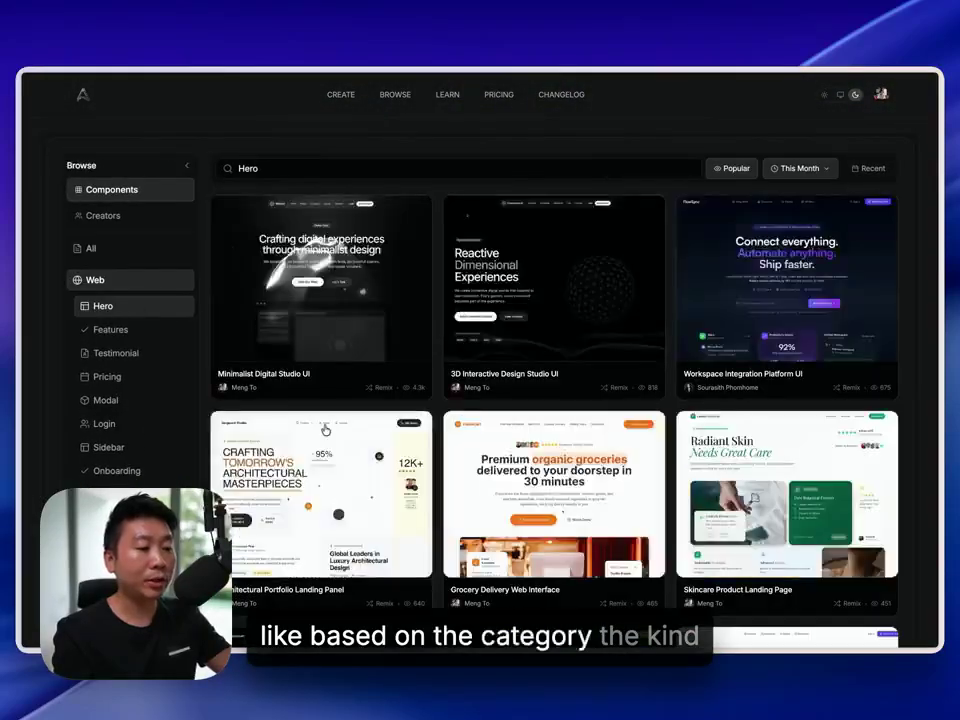
left_click(138, 355)
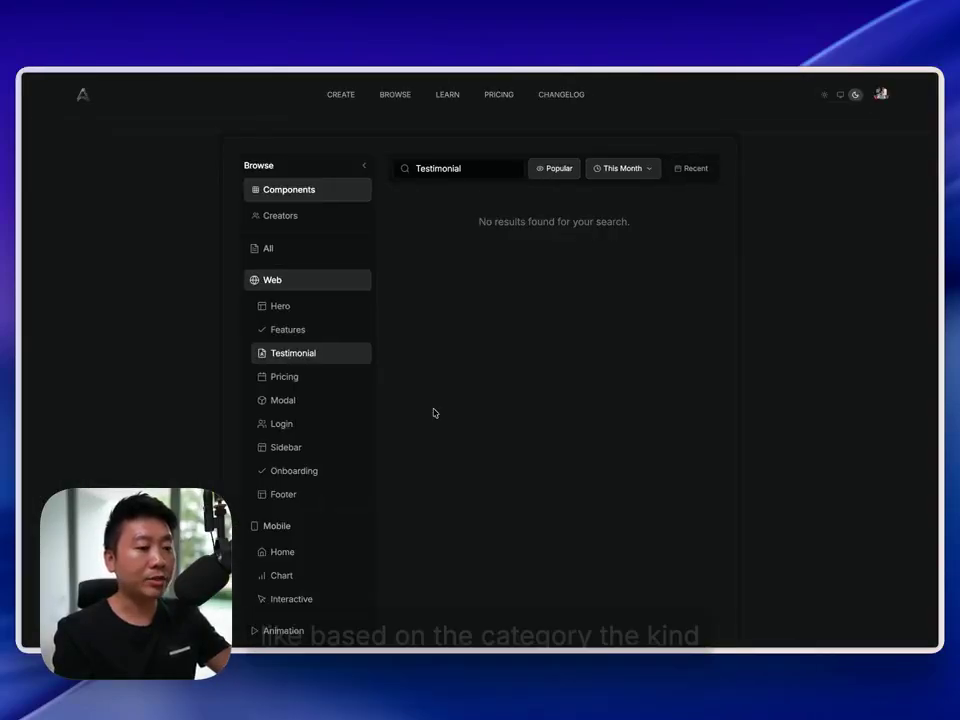
left_click(600, 172)
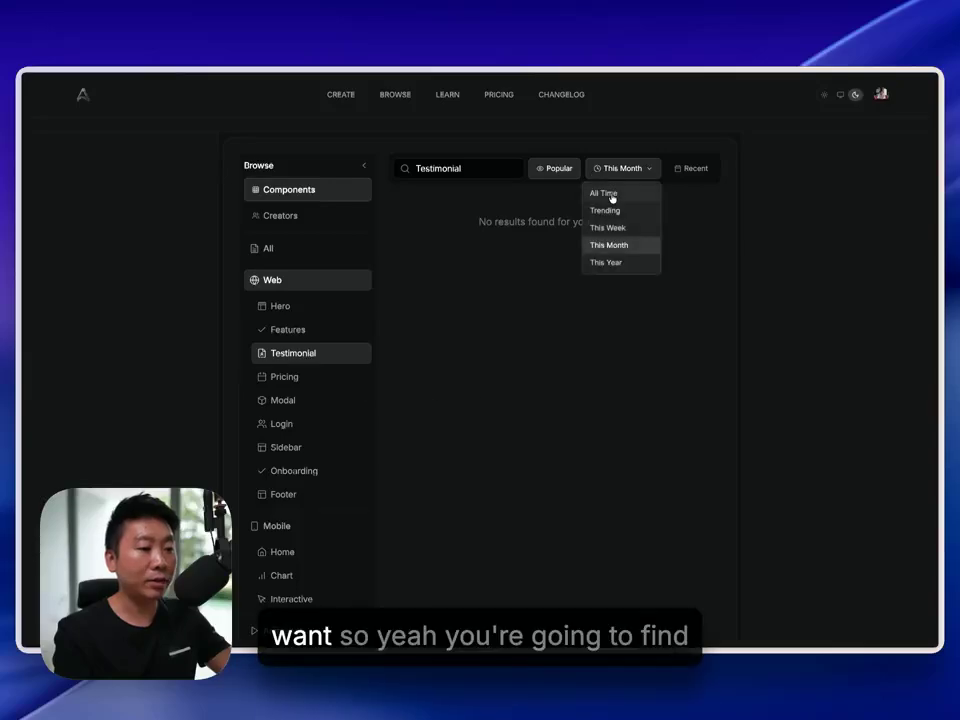
left_click(609, 196)
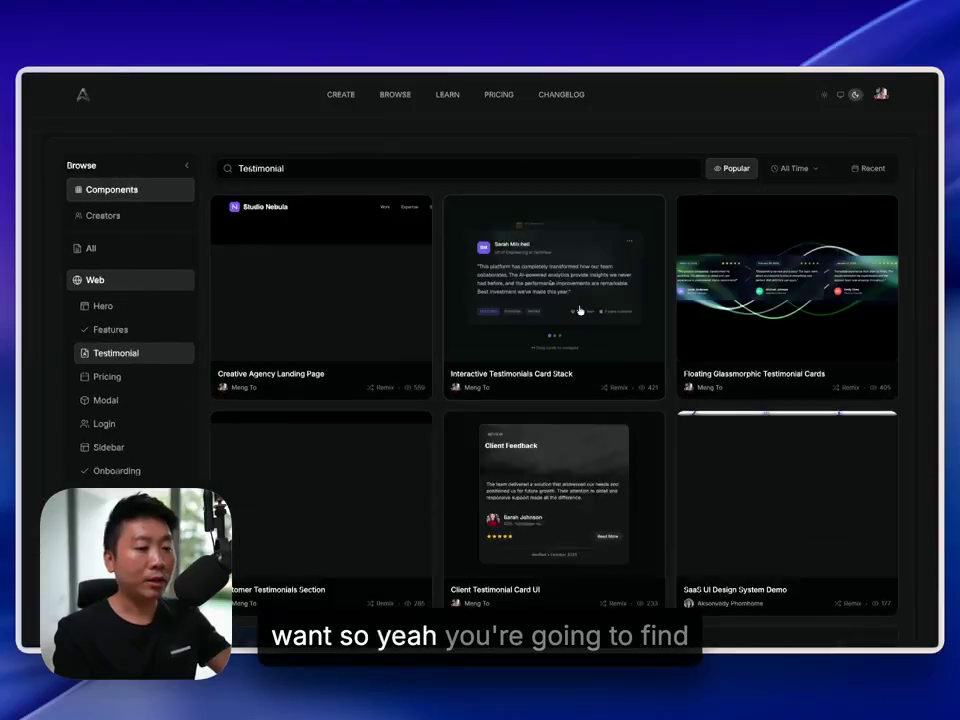
- Preview the Floating Glassmorphic Testimonial Cards template, and return to the Testimonial components
scroll(591, 383, "down", 3)
scroll(591, 385, "up", 3)
left_click(761, 281)
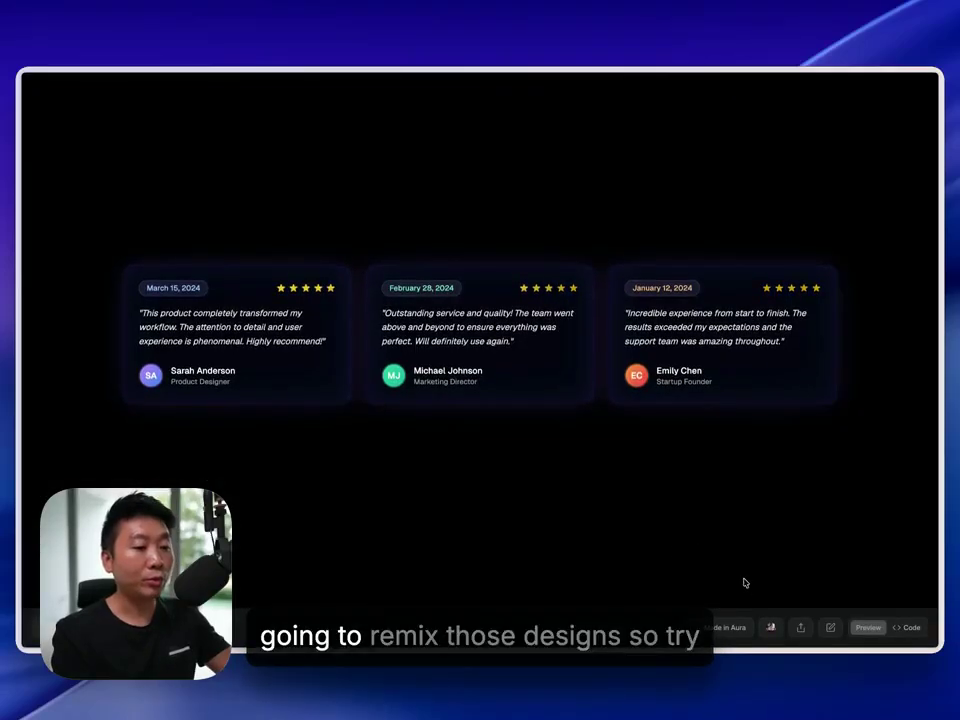
key("Escape")
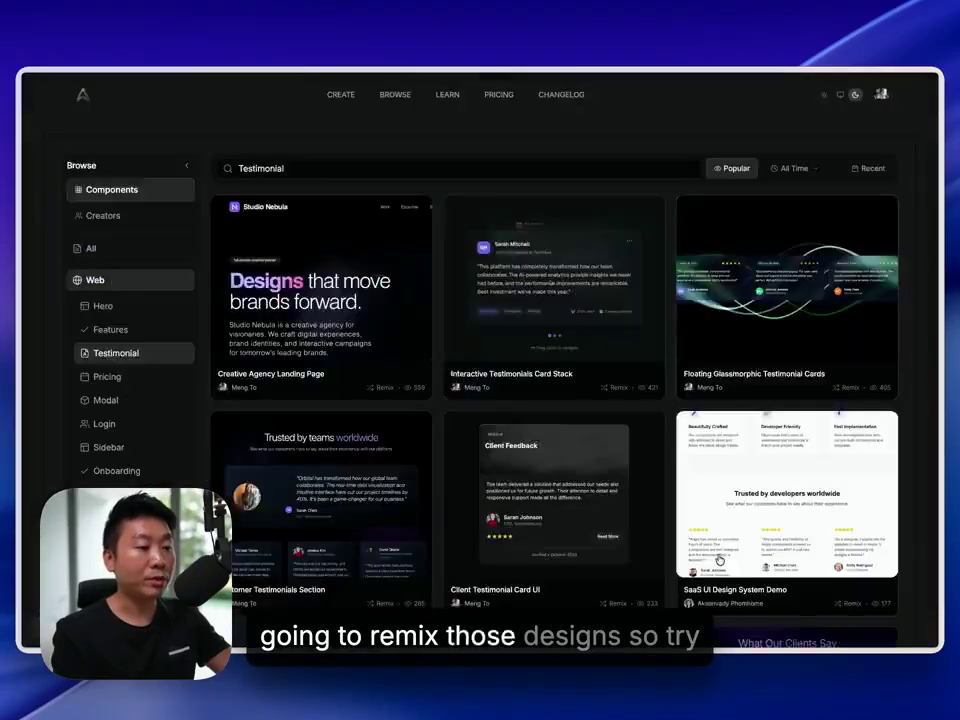
- Go to the home page and look over the recent iterations and recent chats
left_click(85, 100)
scroll(834, 371, "down", 5)
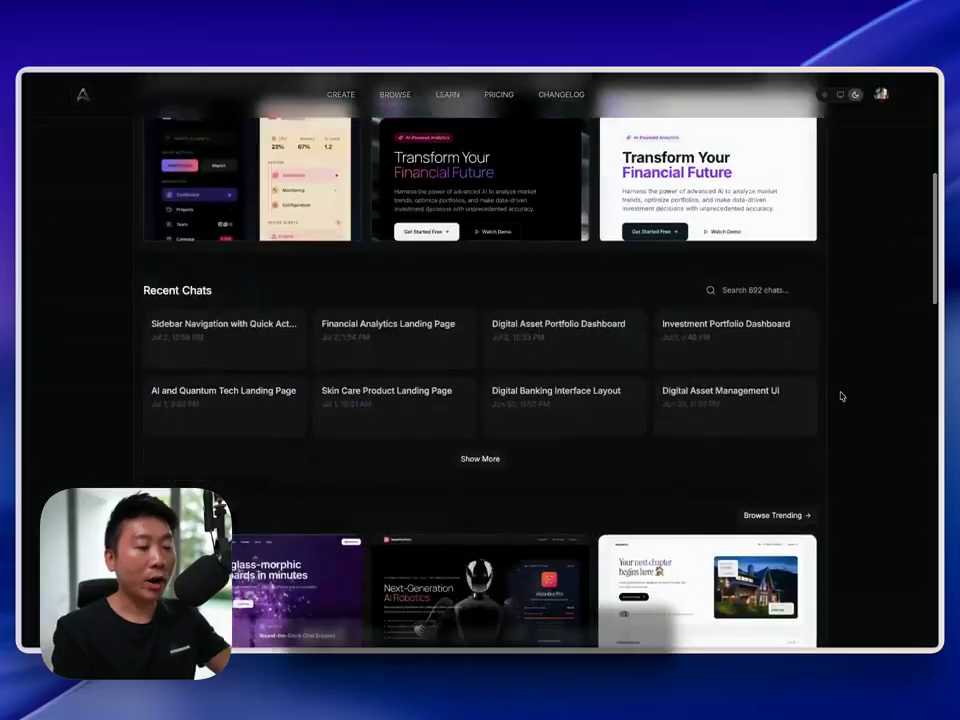
scroll(840, 396, "up", 5)
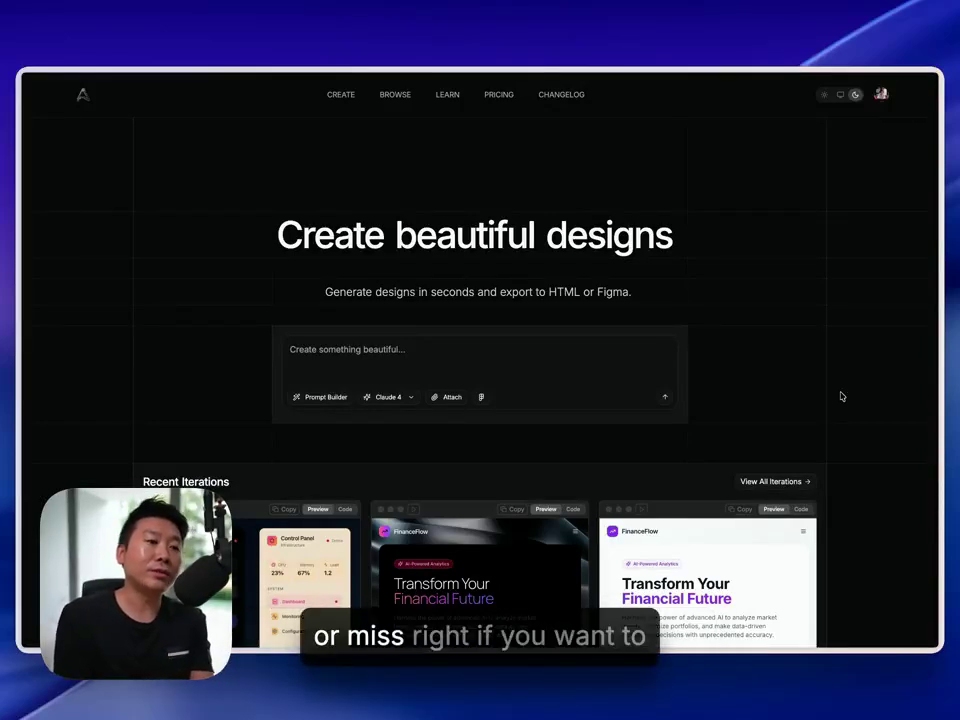
scroll(841, 396, "down", 5)
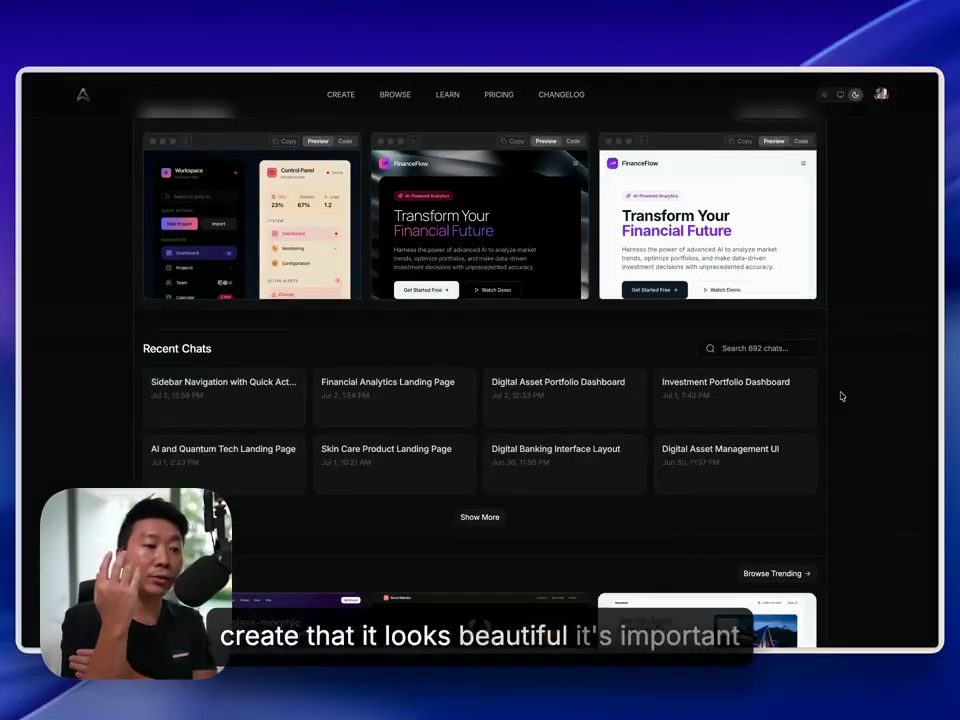
scroll(841, 396, "up", 3)
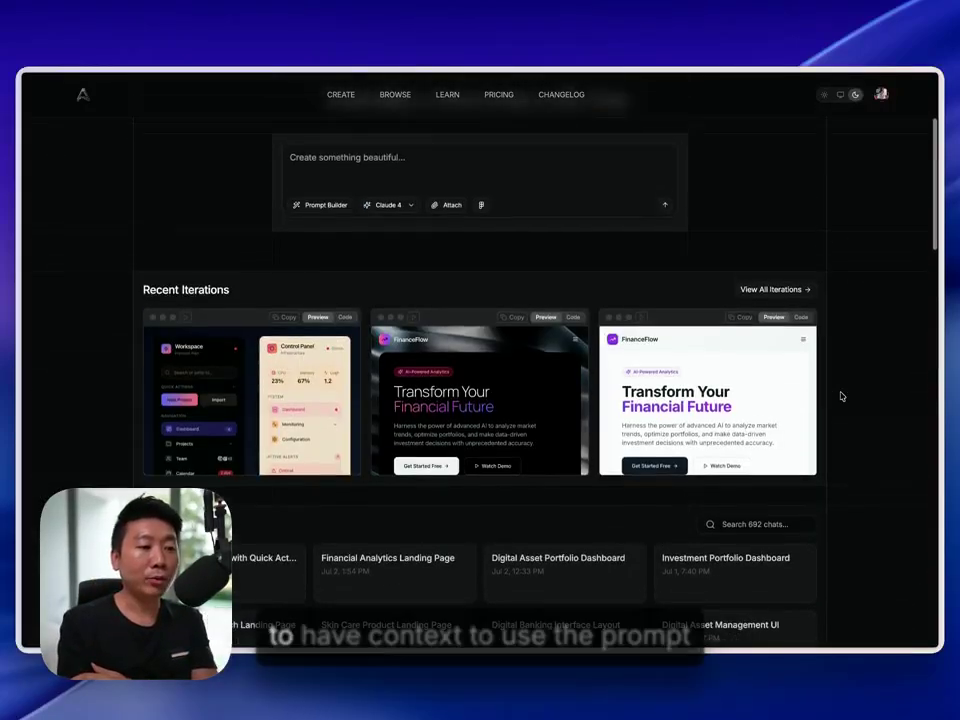
- Try a Hero layout with the 2-2 Square configuration in the Prompt Builder, and close it without adding to the prompt
scroll(841, 396, "up", 2)
left_click(322, 303)
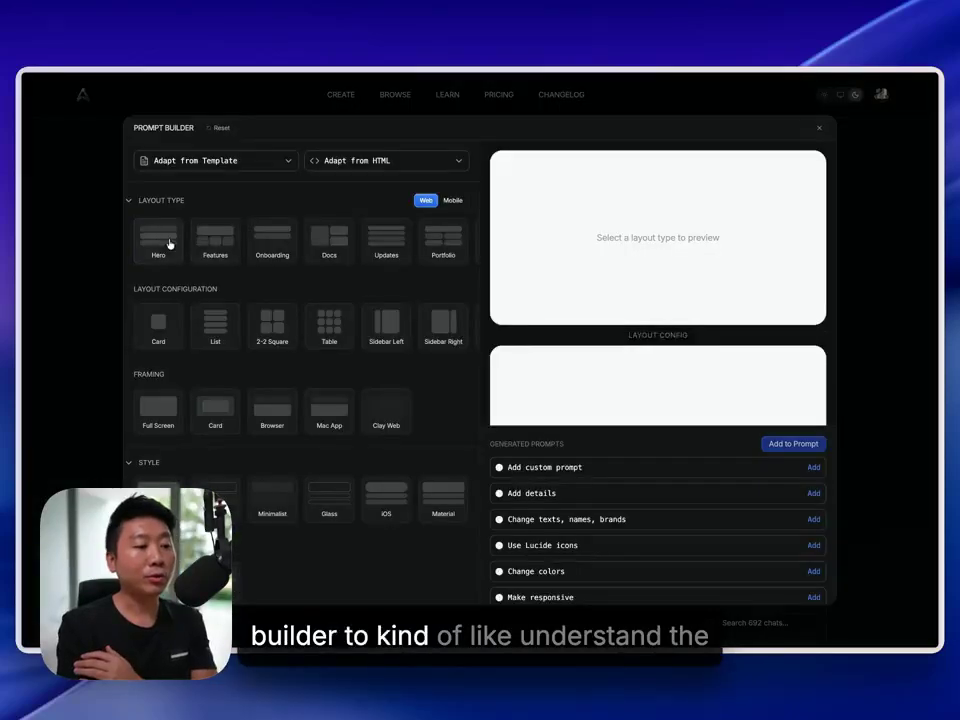
left_click(170, 243)
left_click(220, 320)
left_click(279, 332)
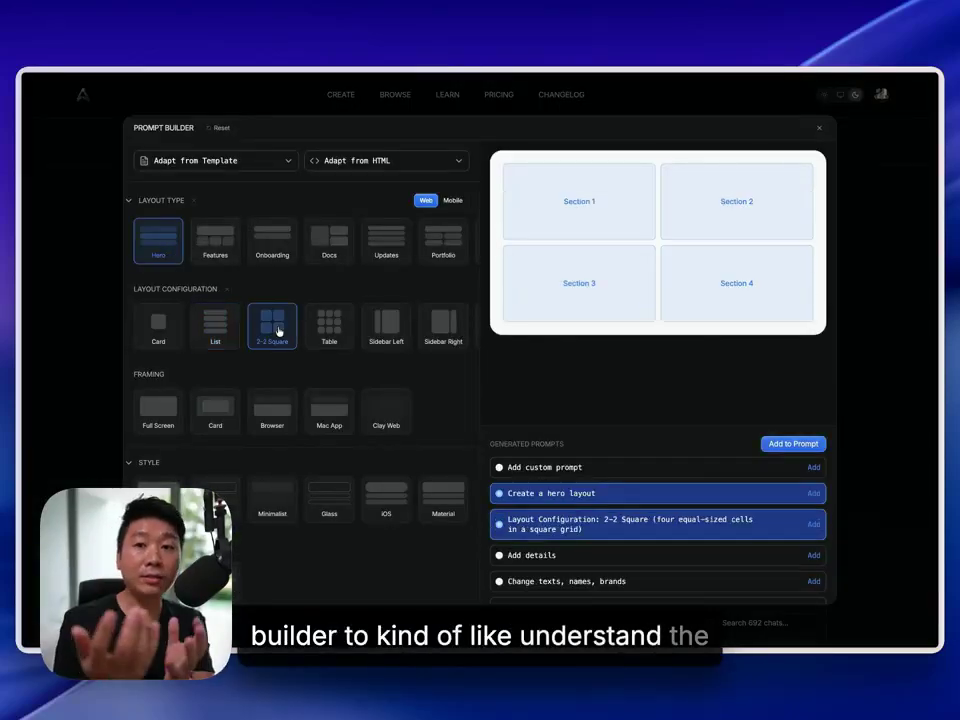
left_click(820, 128)
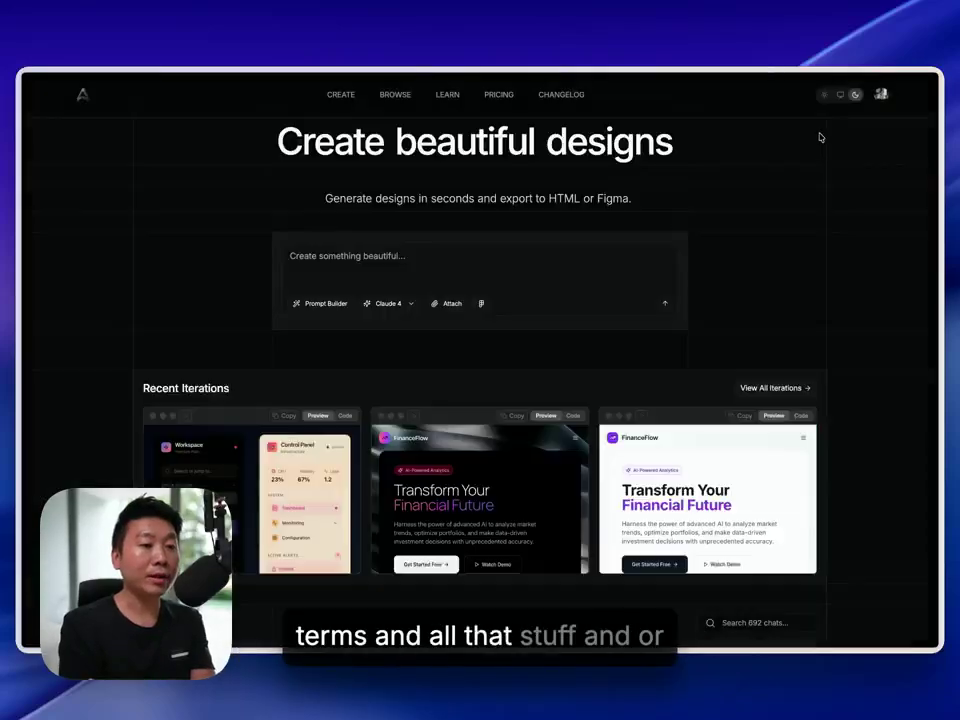
- Look over the trending and recently featured templates on the home page, and open the Investment Portfolio Analytics Dashboard
scroll(881, 315, "down", 10)
scroll(883, 316, "up", 4)
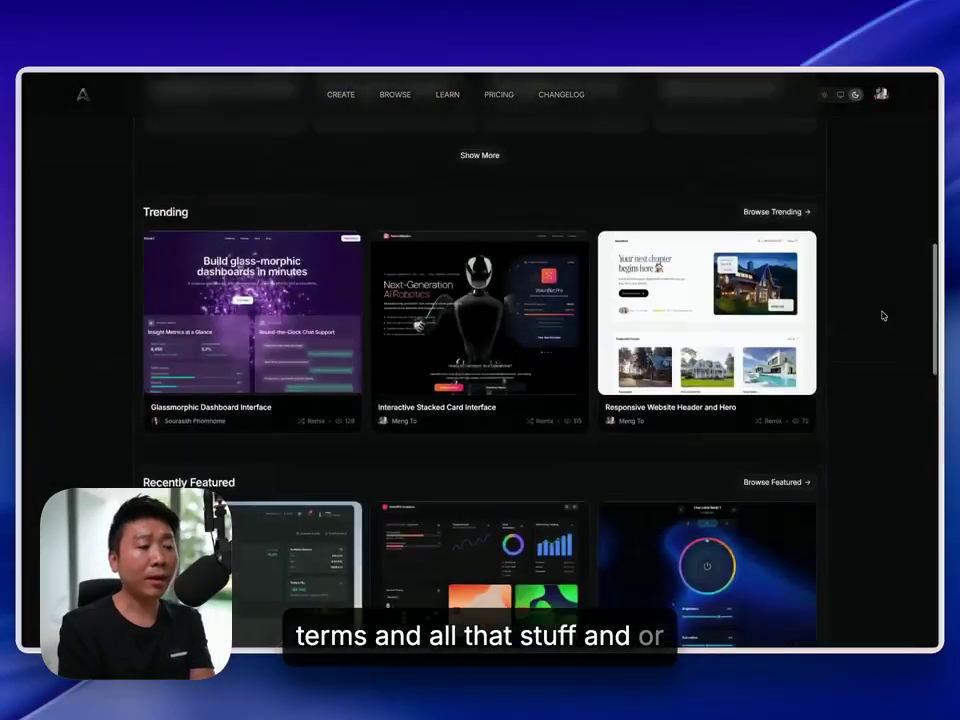
scroll(883, 316, "up", 3)
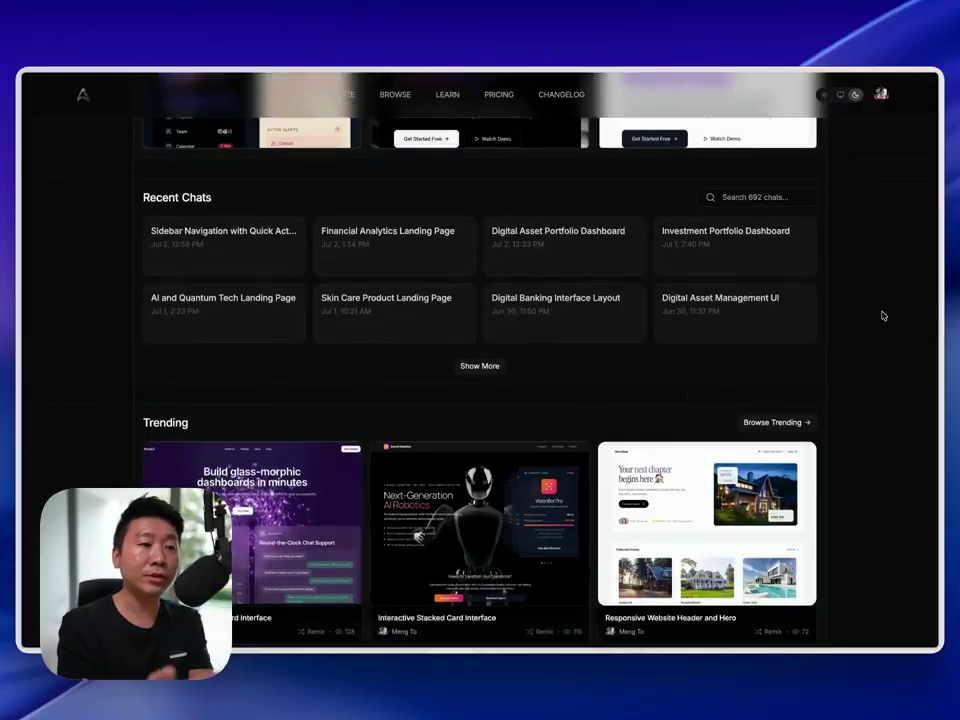
scroll(883, 316, "down", 5)
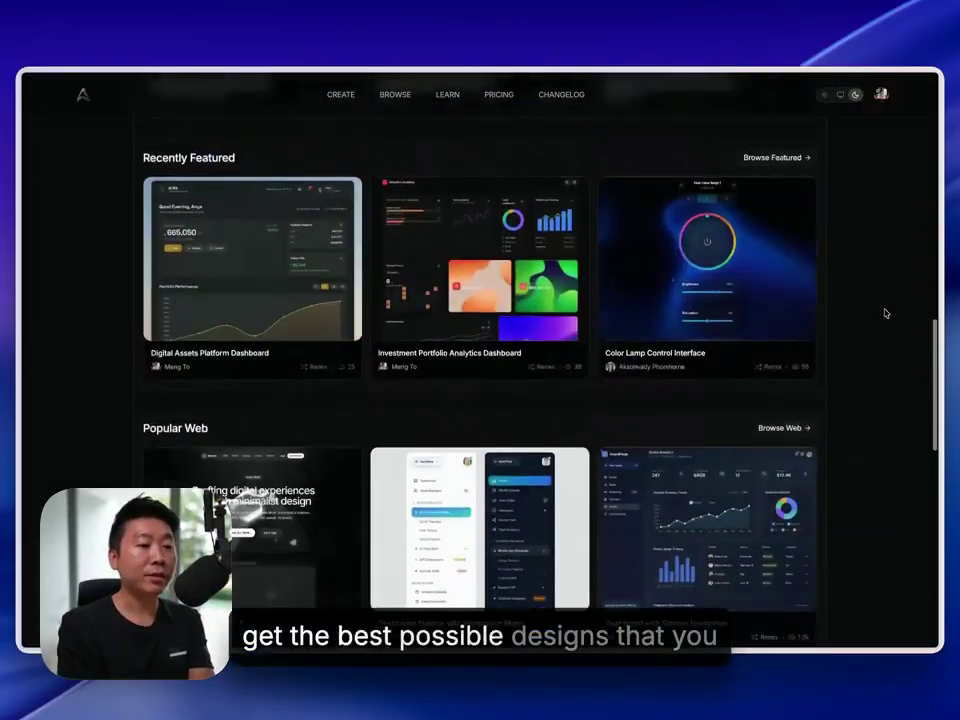
left_click(534, 264)
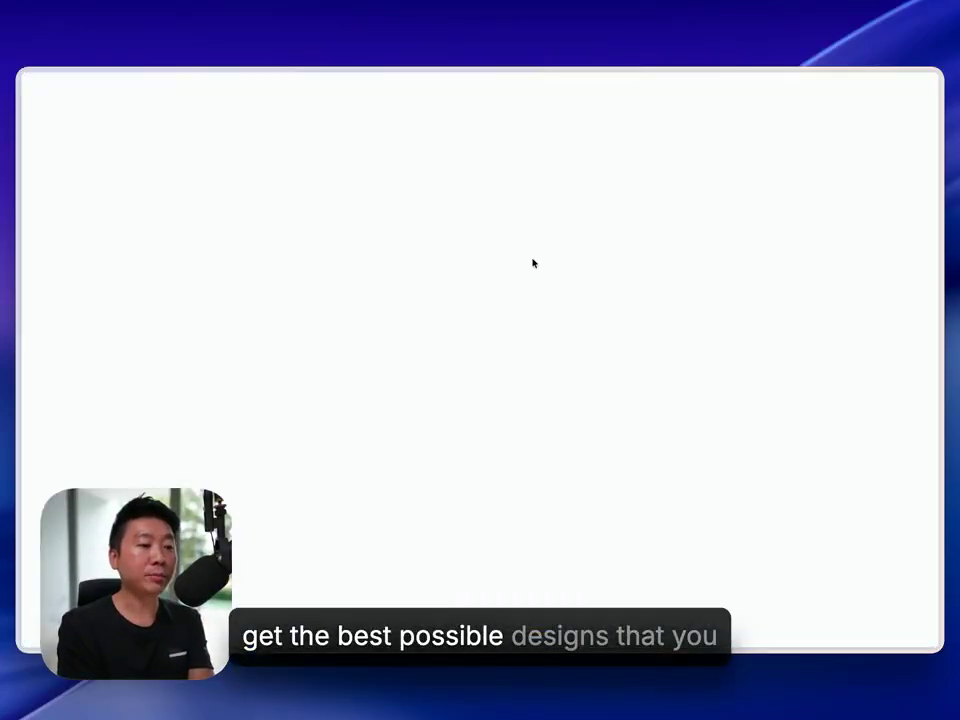